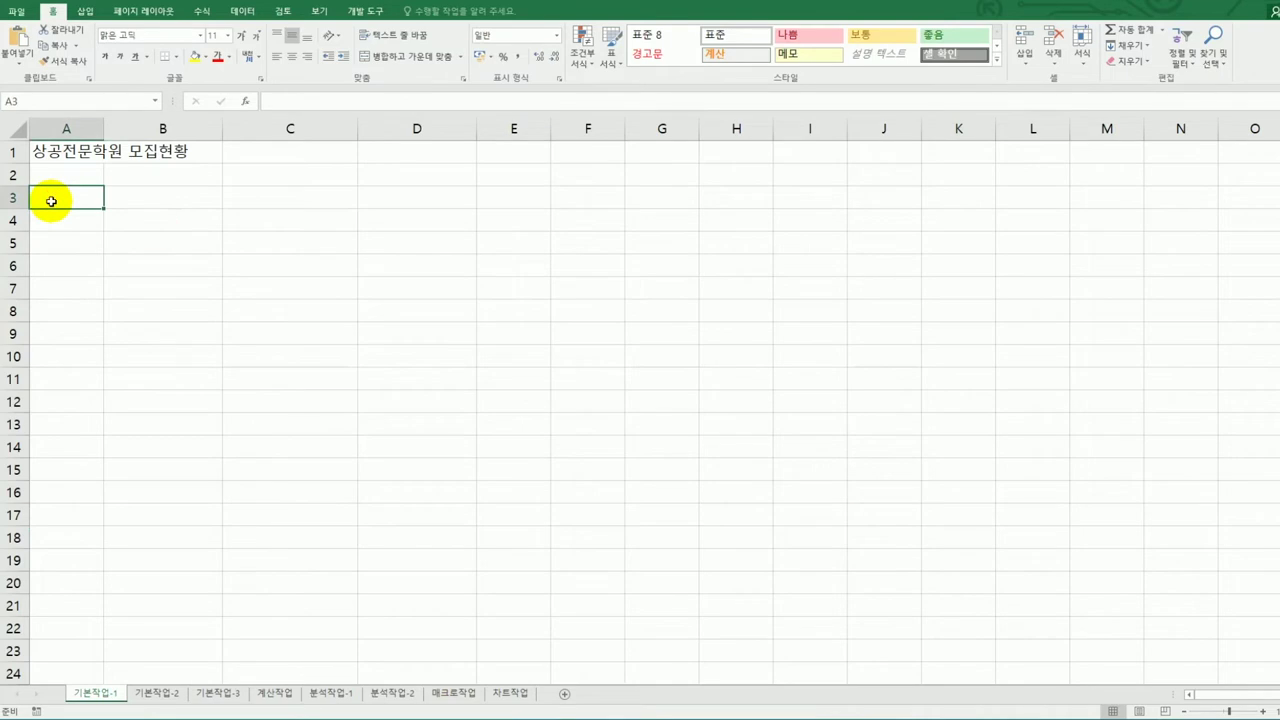
# - On the 기본작업-2 sheet, merge and center the title across cells A1:I1
pyautogui.moveTo(51, 201); pyautogui.dragTo(568, 355)
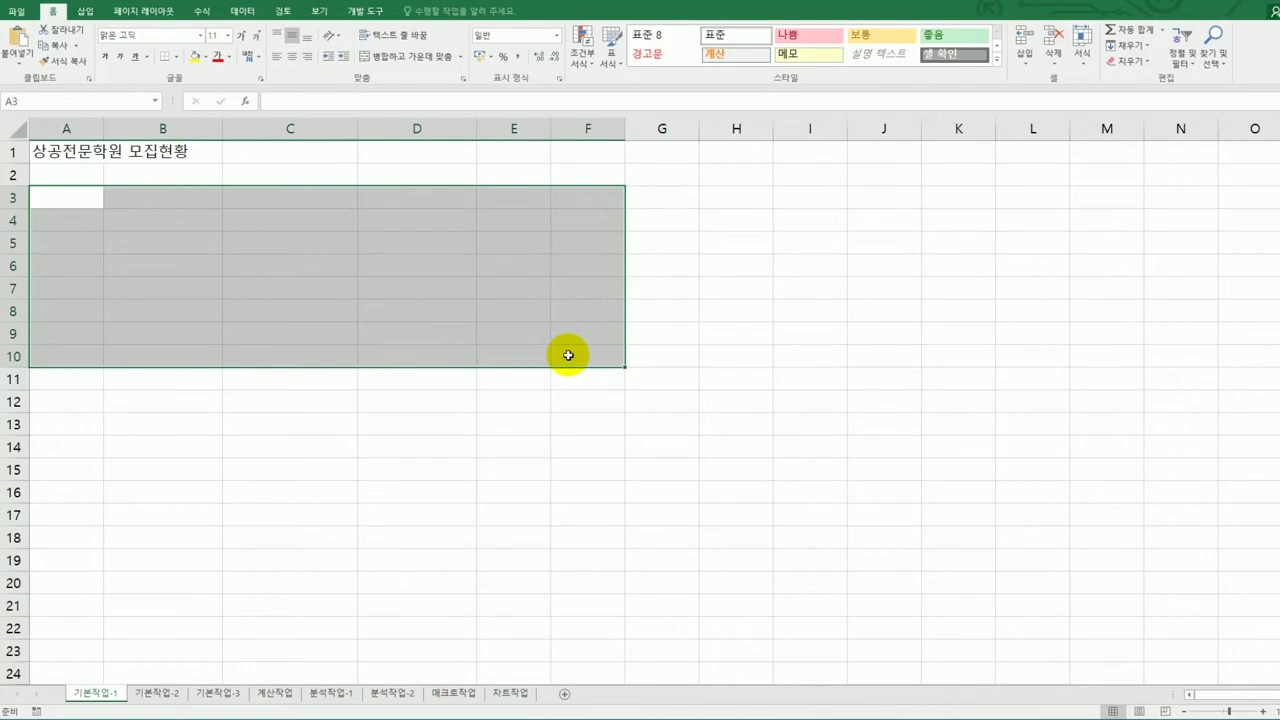
pyautogui.click(166, 694)
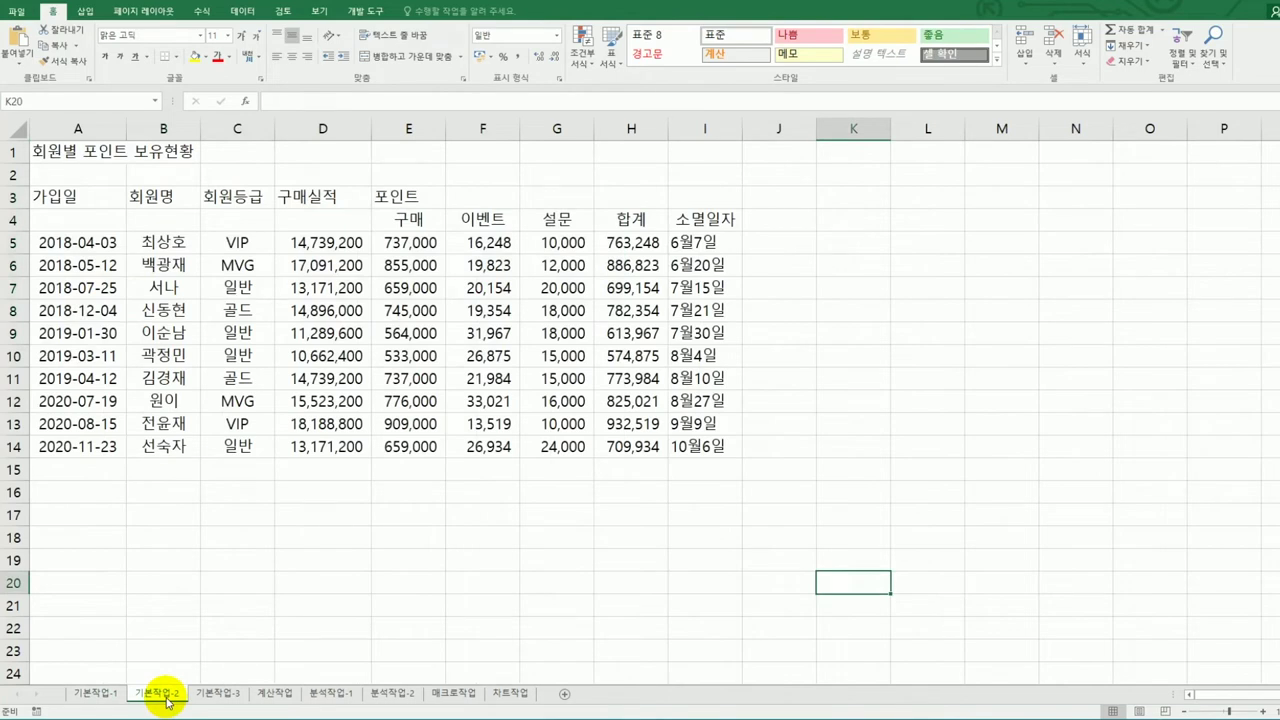
pyautogui.moveTo(108, 152); pyautogui.dragTo(690, 150)
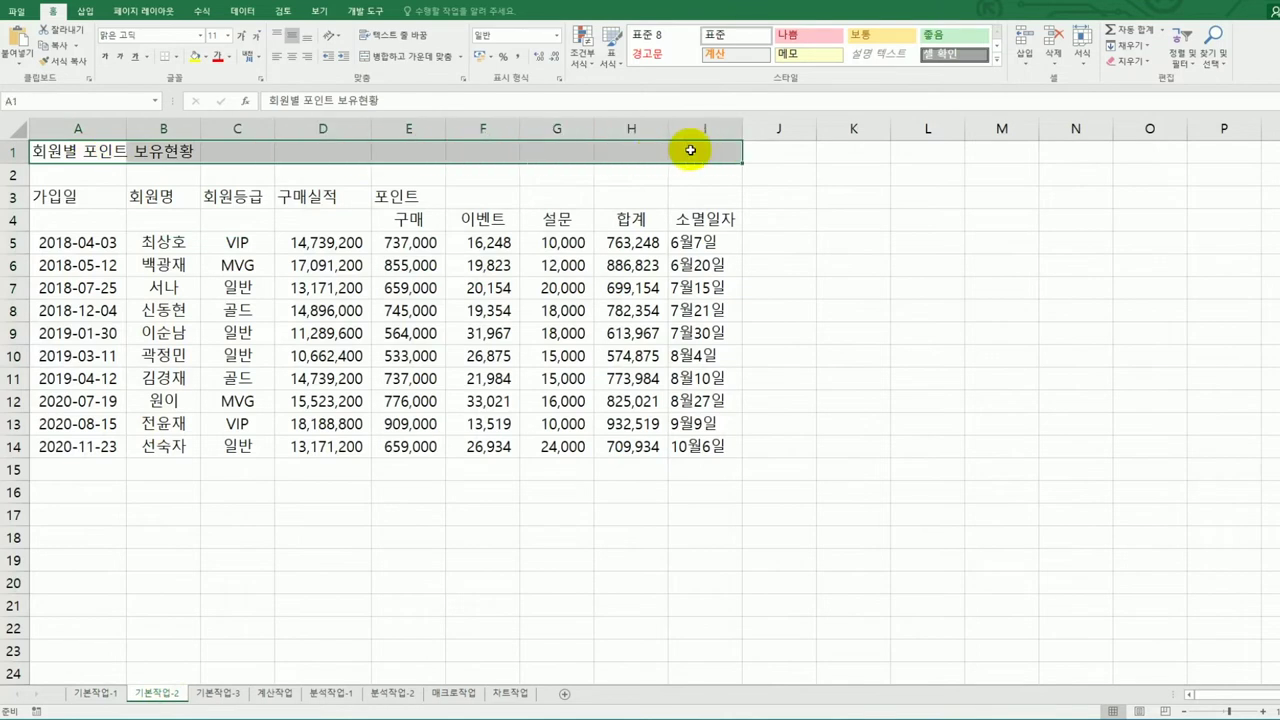
pyautogui.click(410, 58)
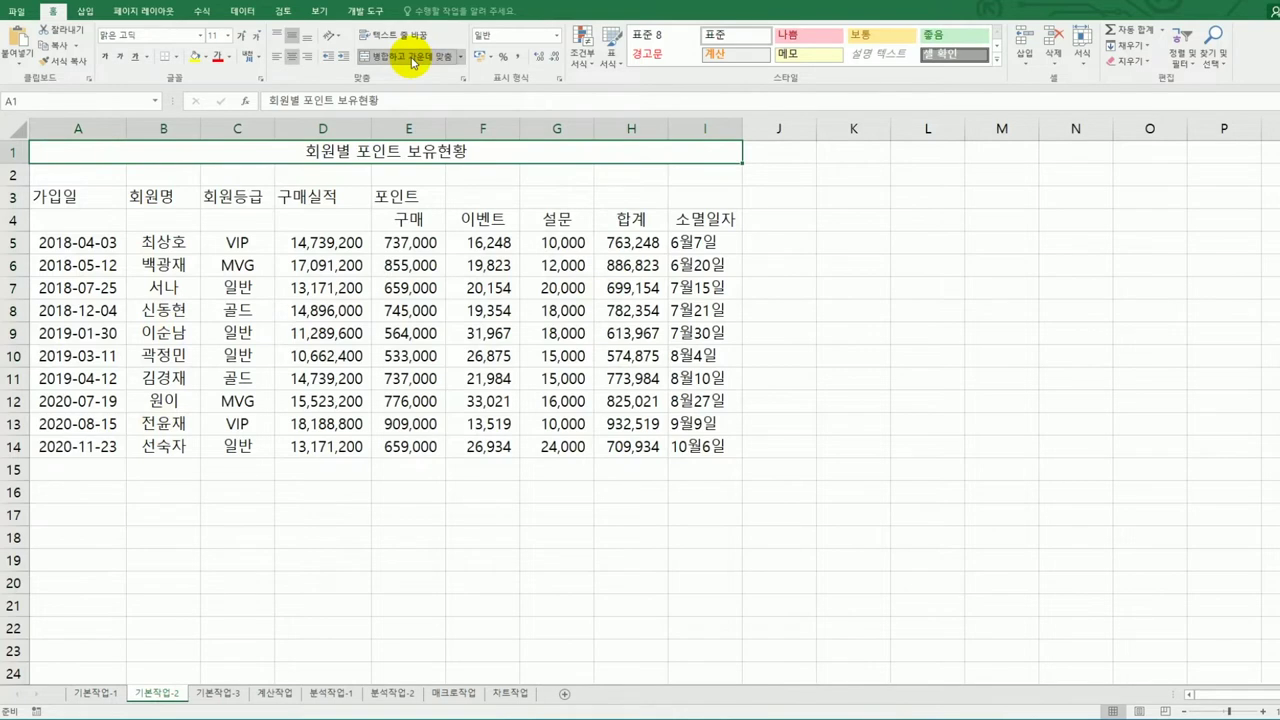
# - Format the merged title in A1 with the 굴림체 font at size 16 in bold
pyautogui.click(201, 36)
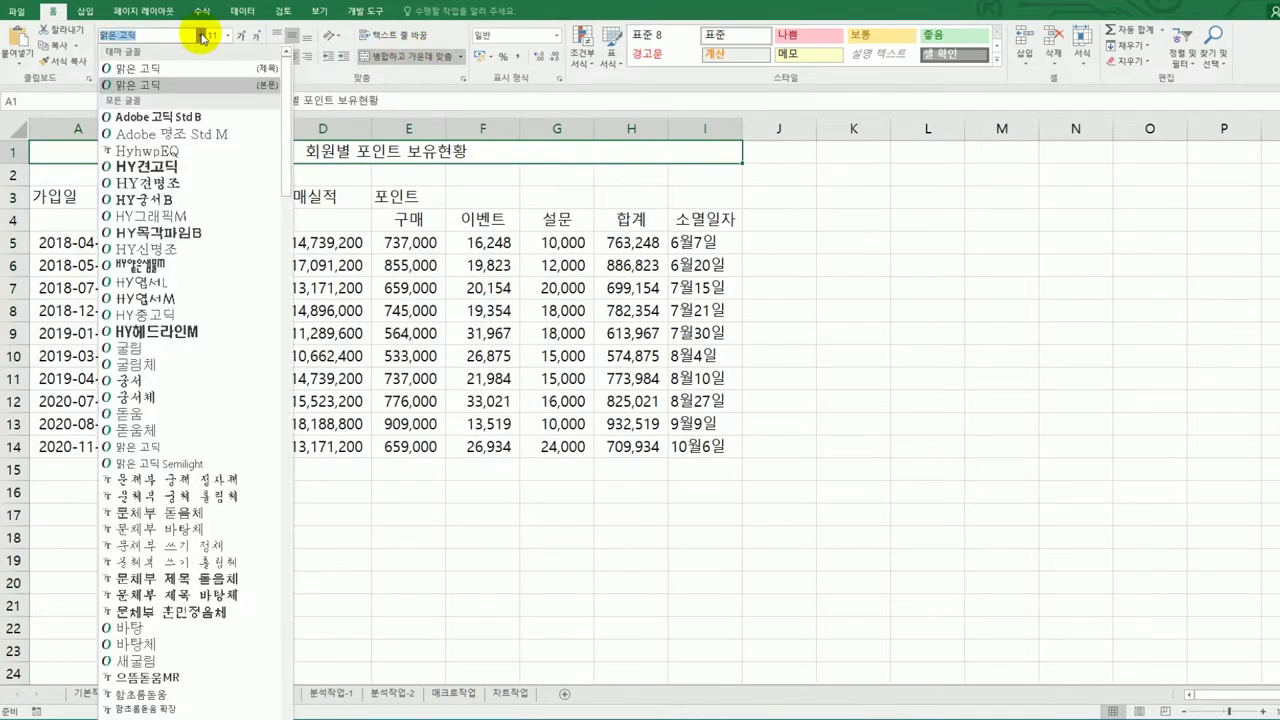
pyautogui.click(189, 366)
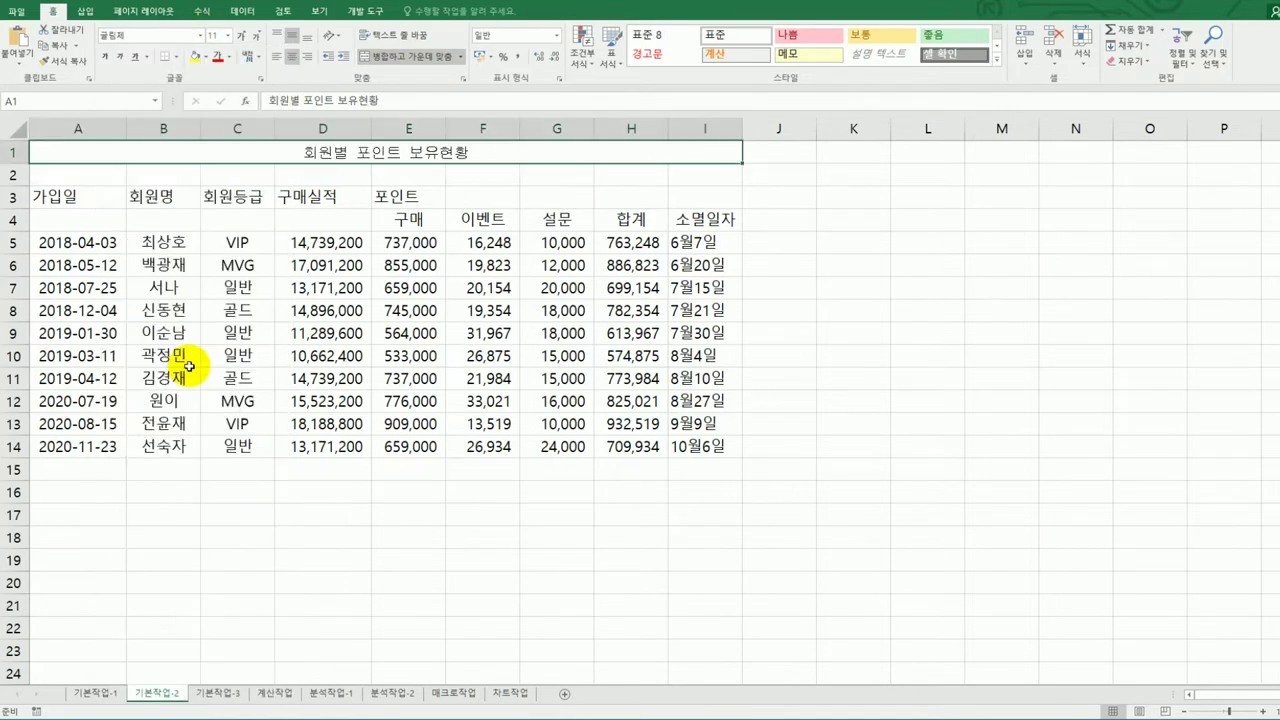
pyautogui.click(229, 36)
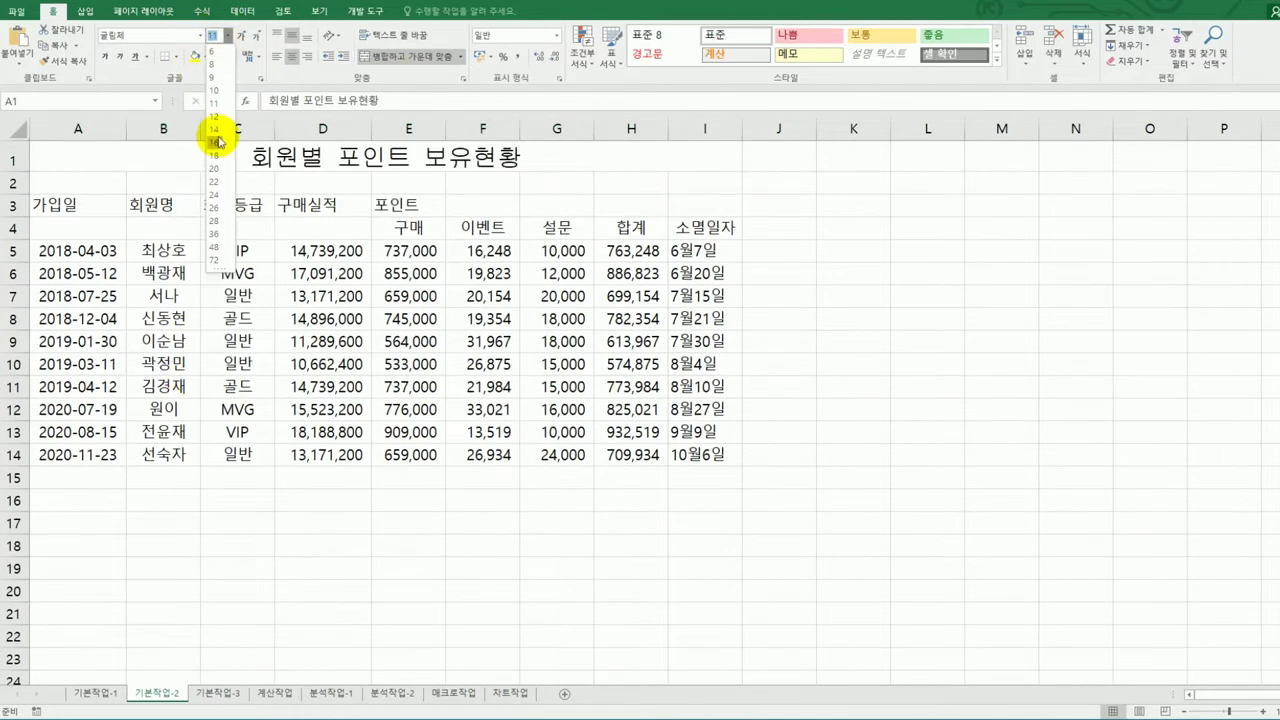
pyautogui.click(221, 146)
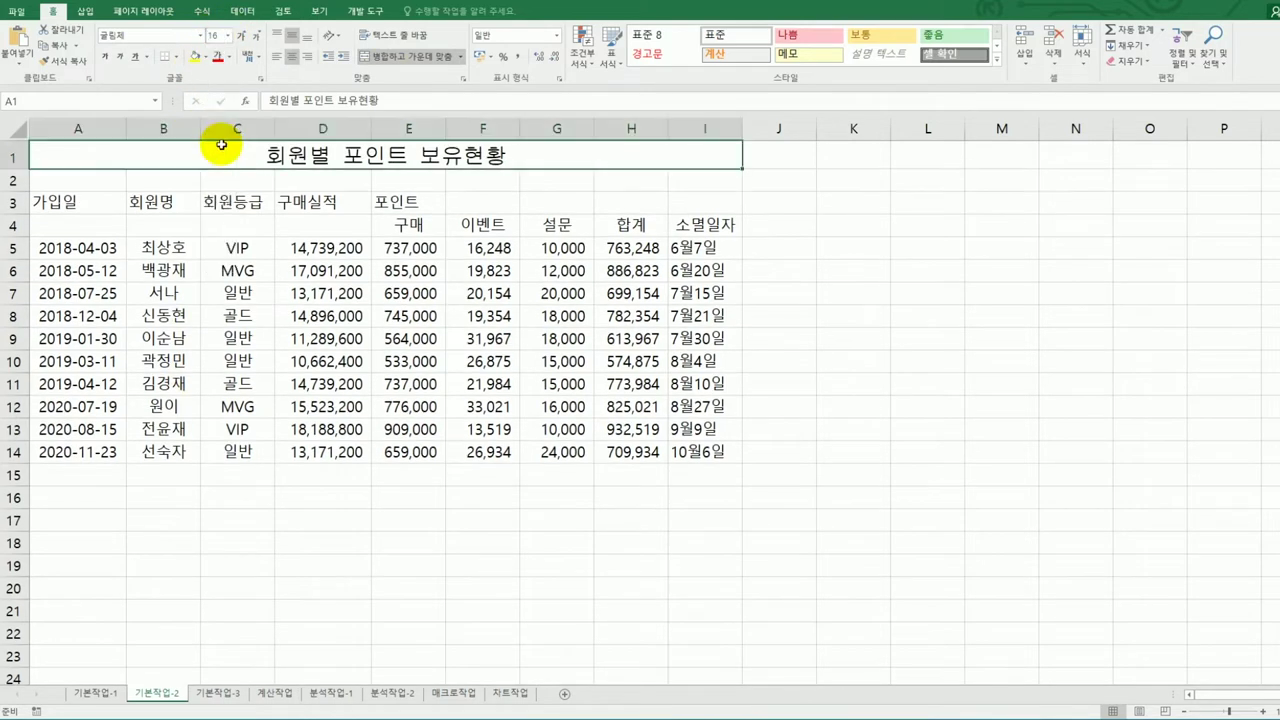
pyautogui.click(106, 58)
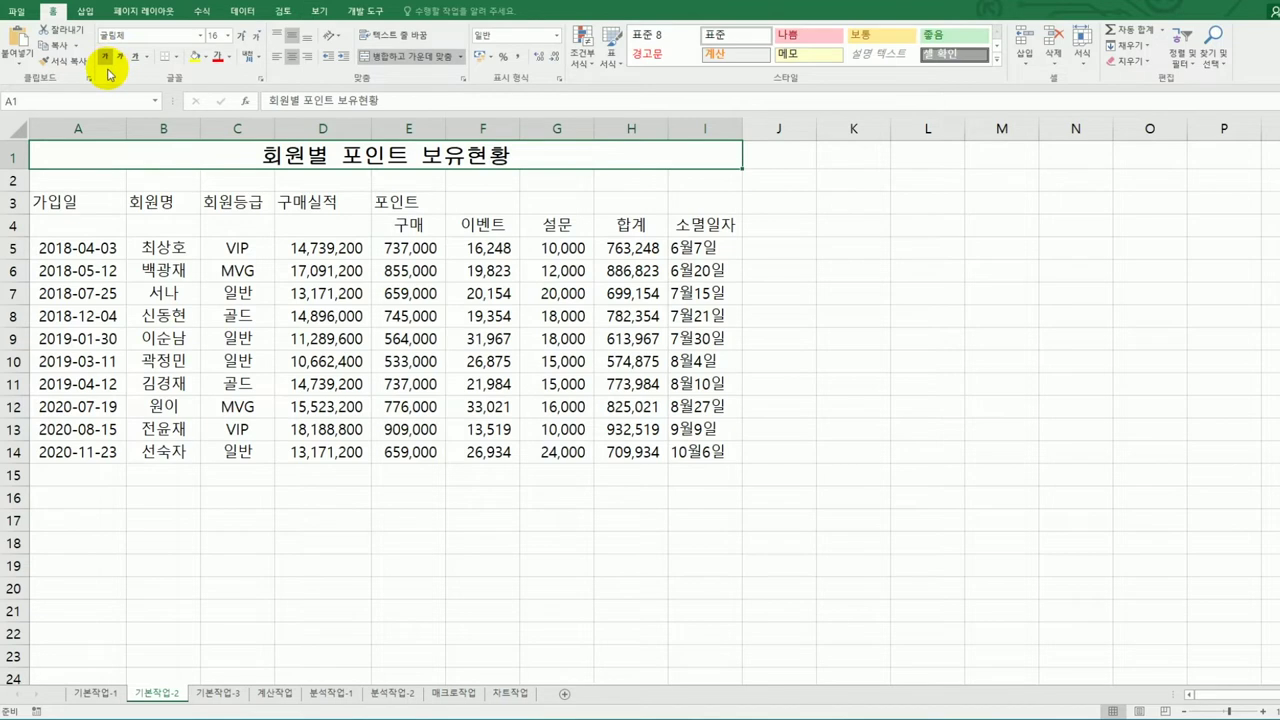
# - Merge and center the header ranges A3:A4, B3:B4, C3:C4, D3:D4 and E3:I3
pyautogui.moveTo(70, 205); pyautogui.dragTo(73, 228)
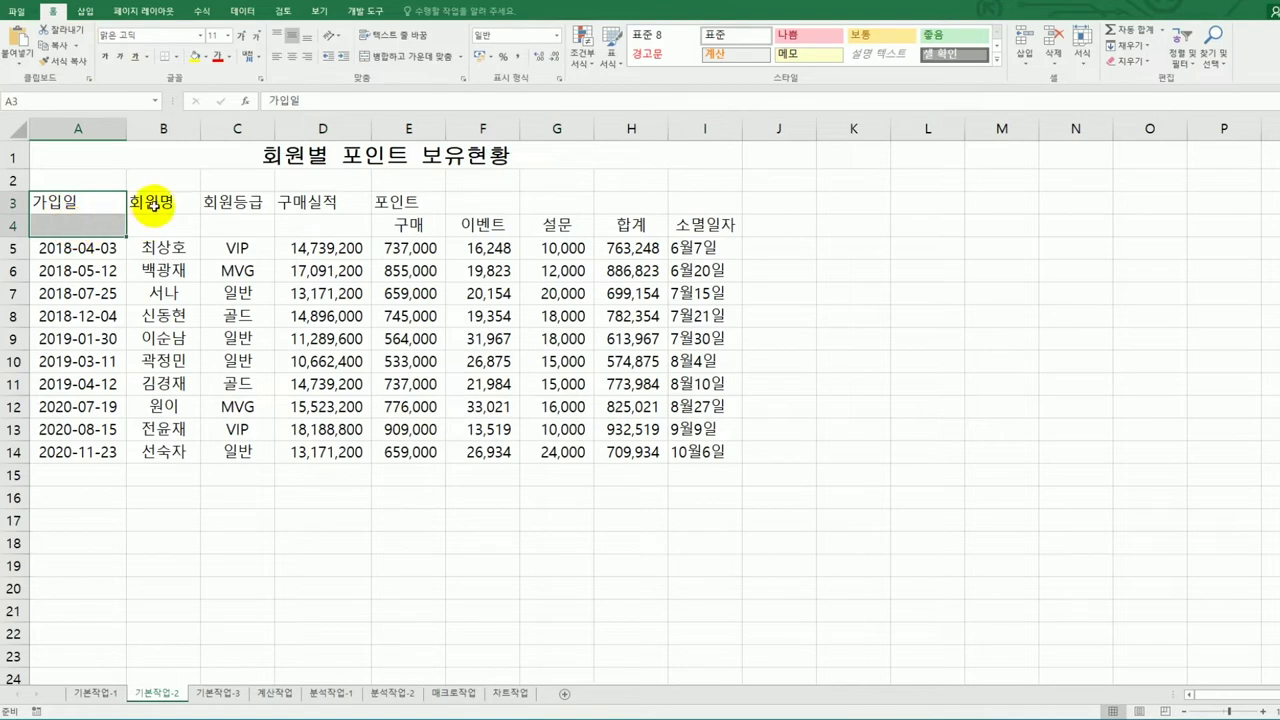
pyautogui.moveTo(152, 205); pyautogui.dragTo(158, 231)
pyautogui.moveTo(216, 201); pyautogui.dragTo(228, 222)
pyautogui.moveTo(331, 200); pyautogui.dragTo(332, 228)
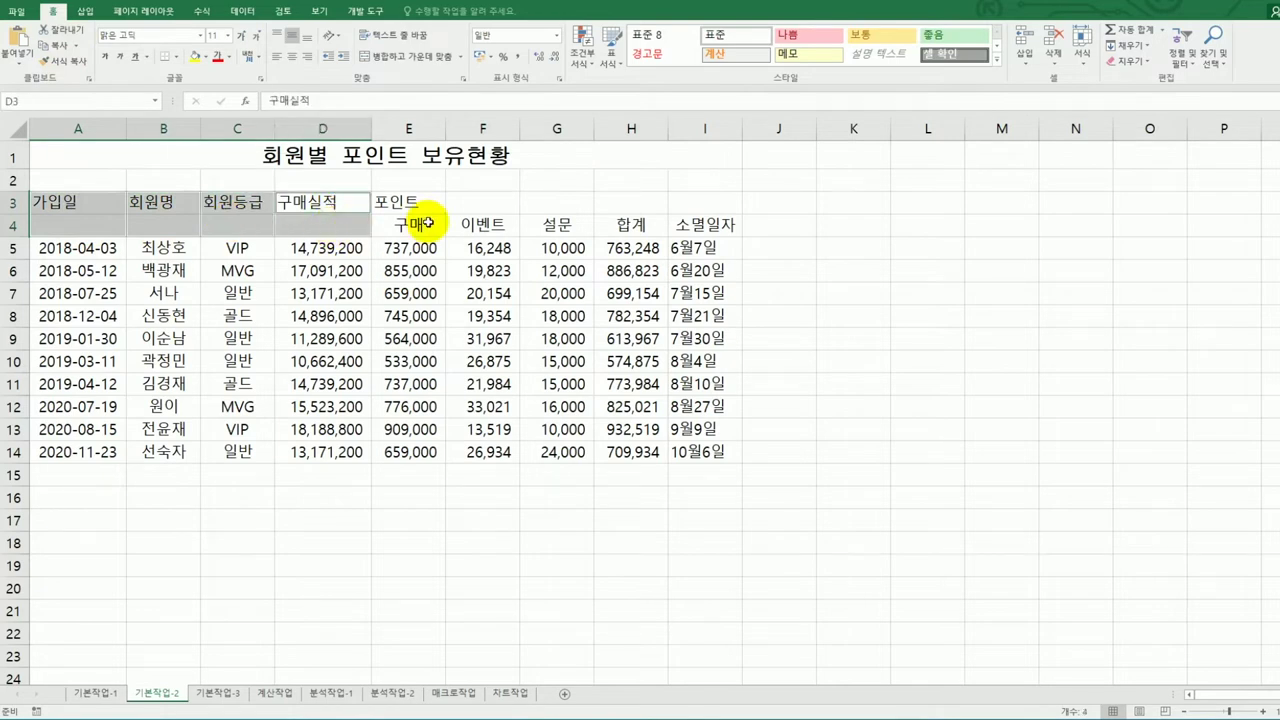
pyautogui.moveTo(414, 201); pyautogui.dragTo(677, 203)
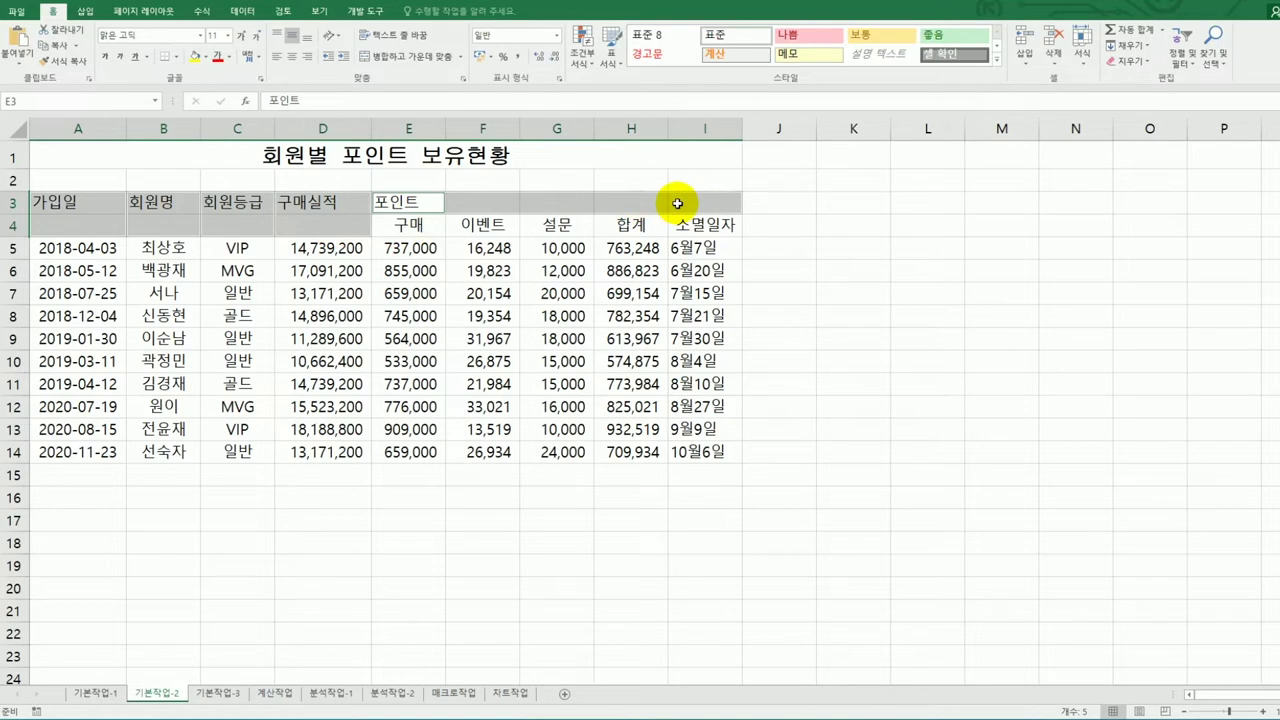
pyautogui.click(399, 57)
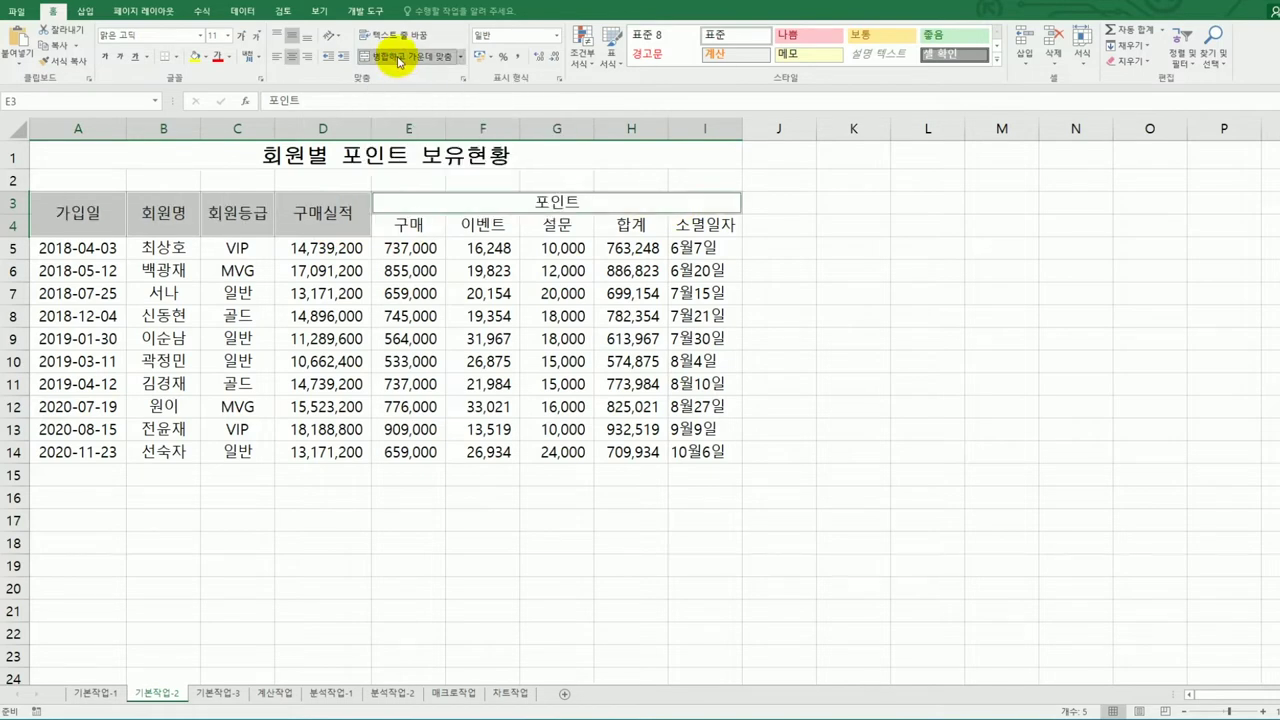
# - Give the header cells A3:I4 the standard purple font color and the standard orange fill color
pyautogui.moveTo(96, 203); pyautogui.dragTo(592, 210)
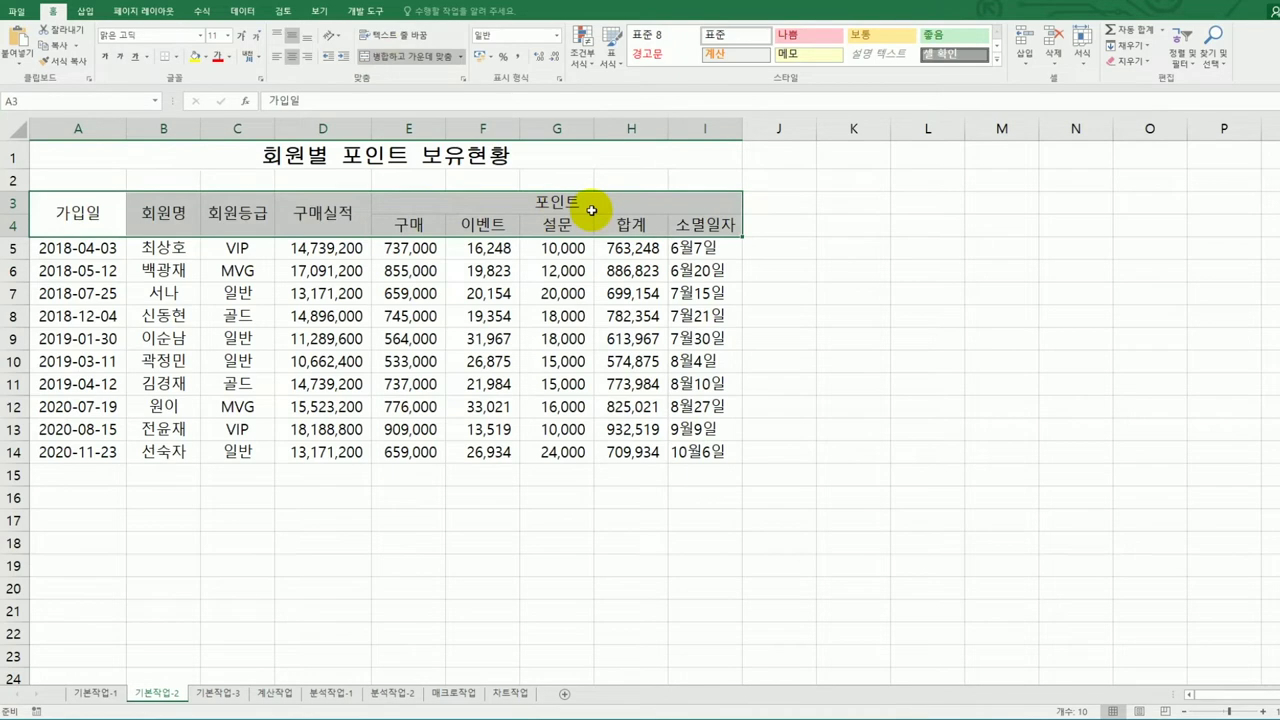
pyautogui.click(230, 60)
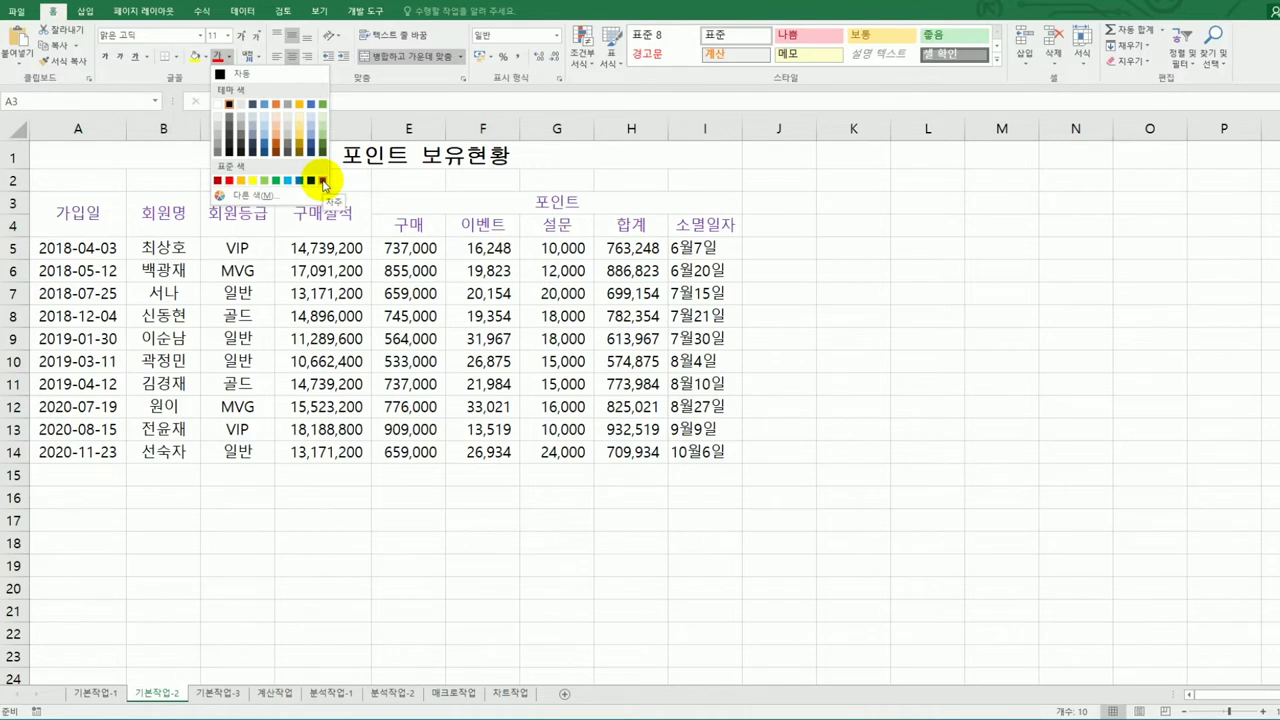
pyautogui.click(323, 181)
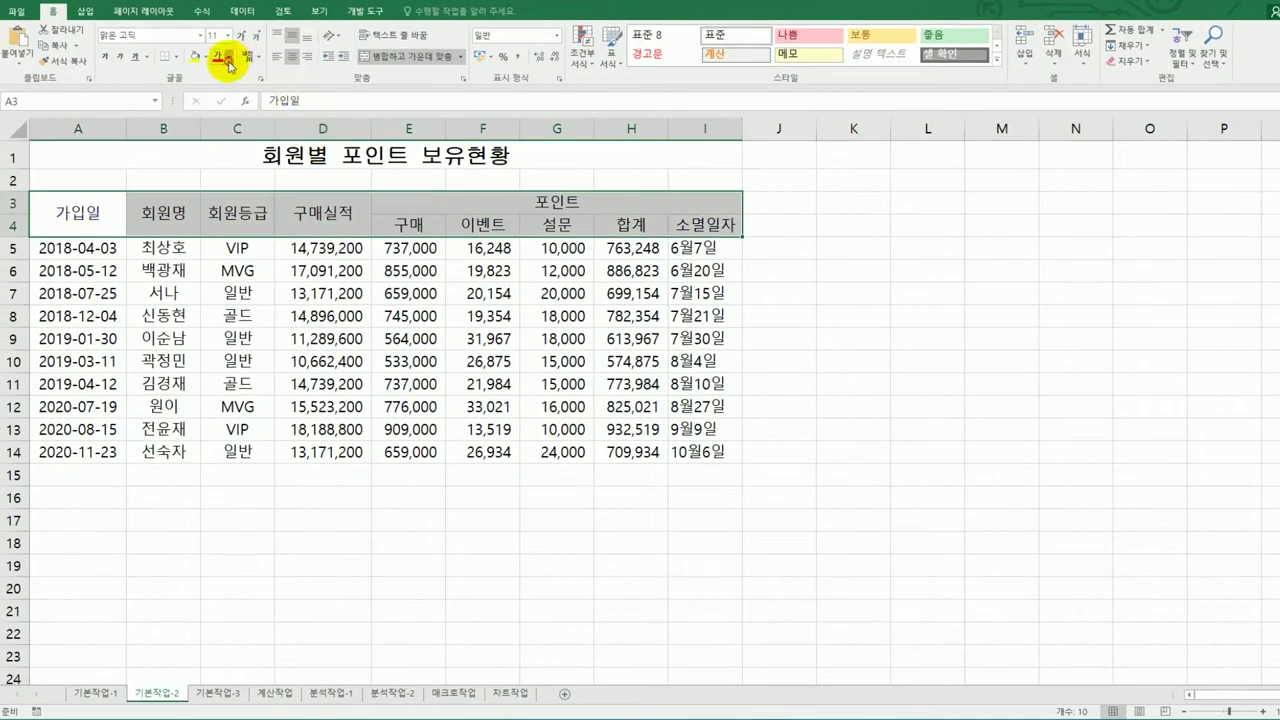
pyautogui.click(229, 65)
pyautogui.click(320, 181)
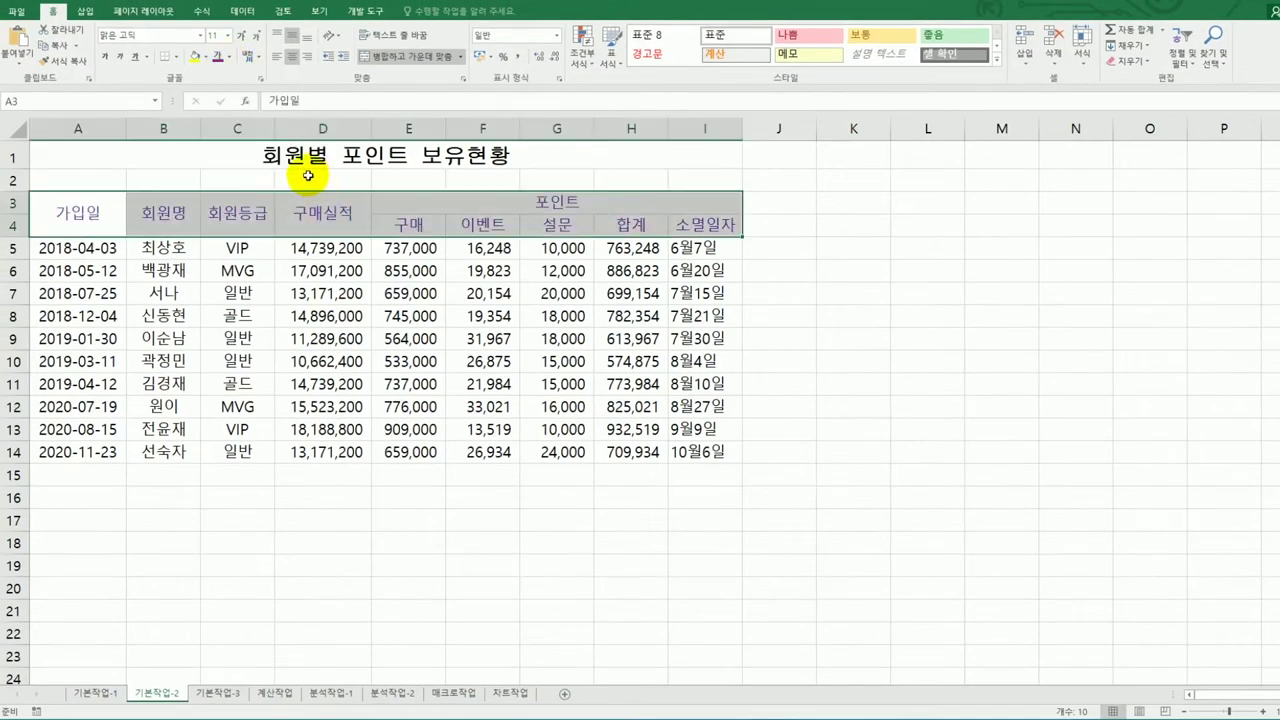
pyautogui.click(206, 58)
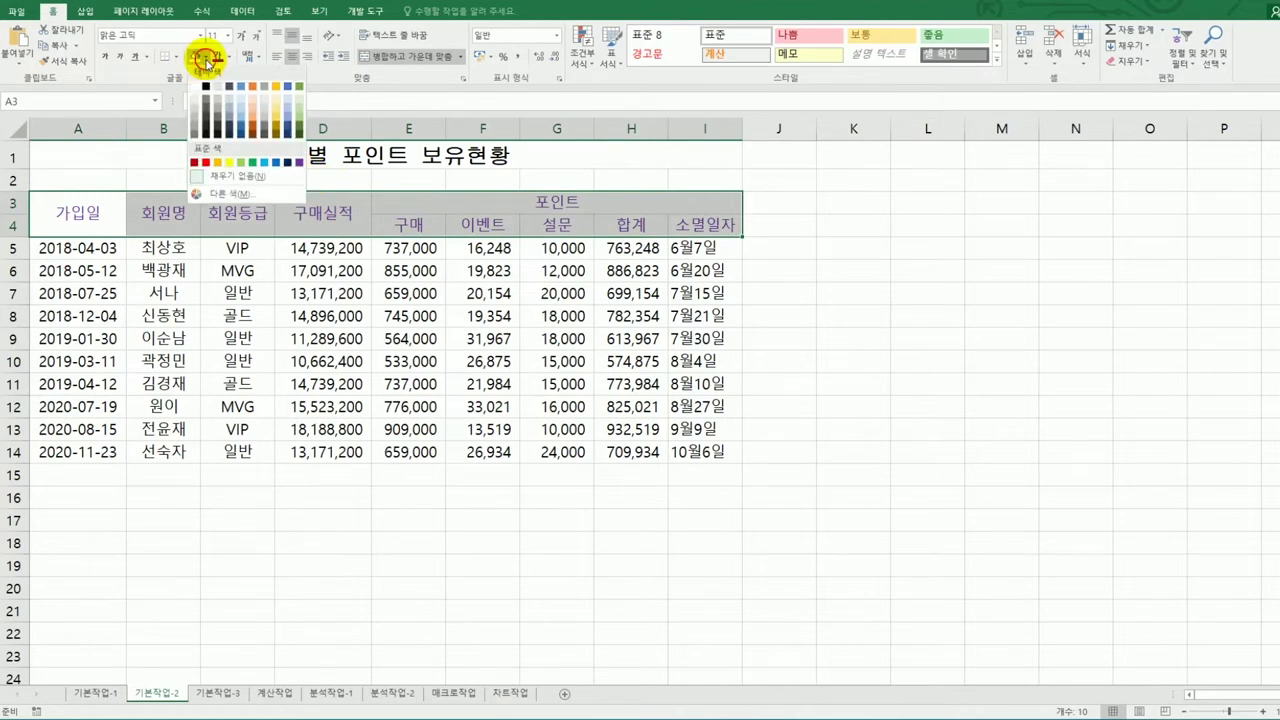
pyautogui.click(216, 165)
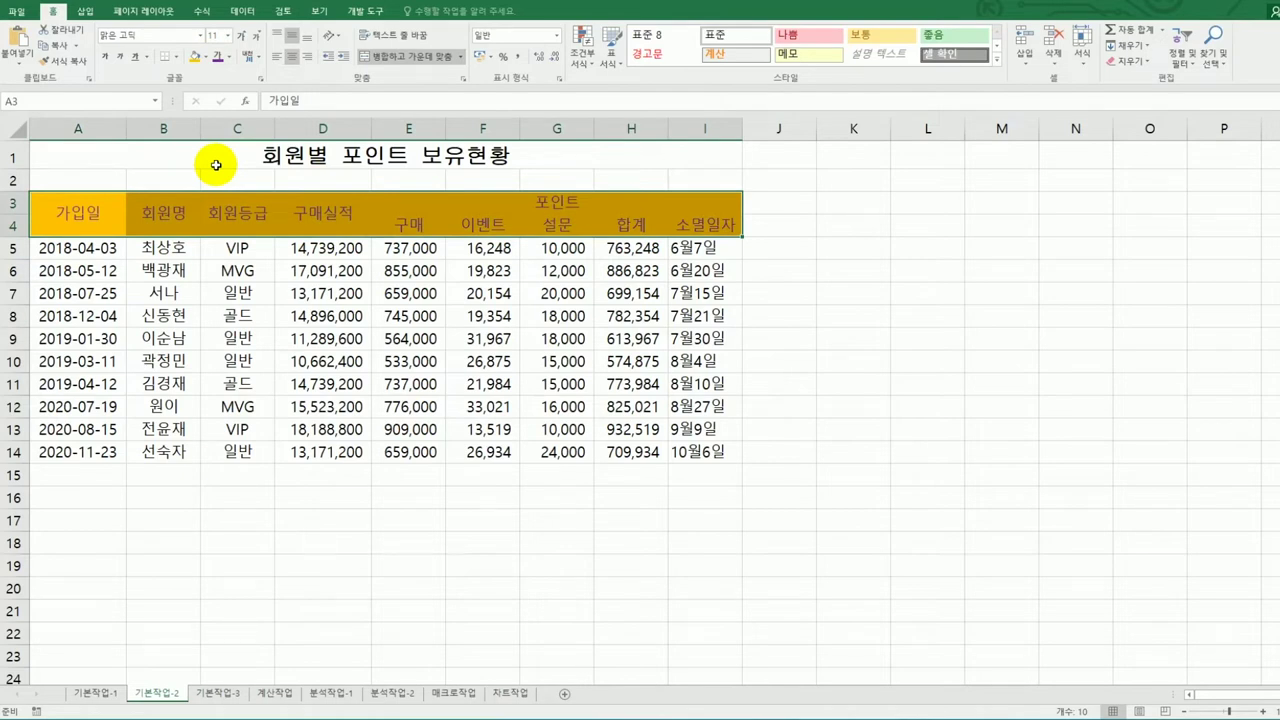
# - Insert a comment on cell G14, replacing its default text with "최고 고객 포인트"
pyautogui.click(533, 454)
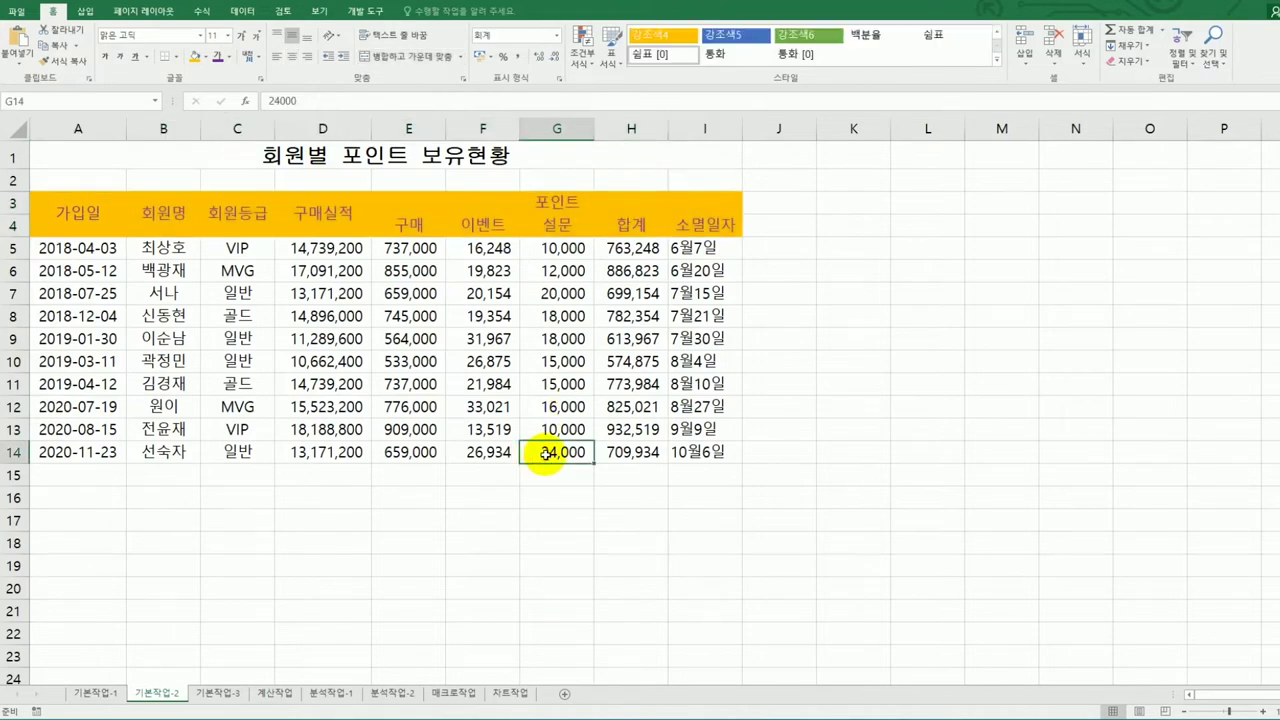
pyautogui.rightClick(545, 453)
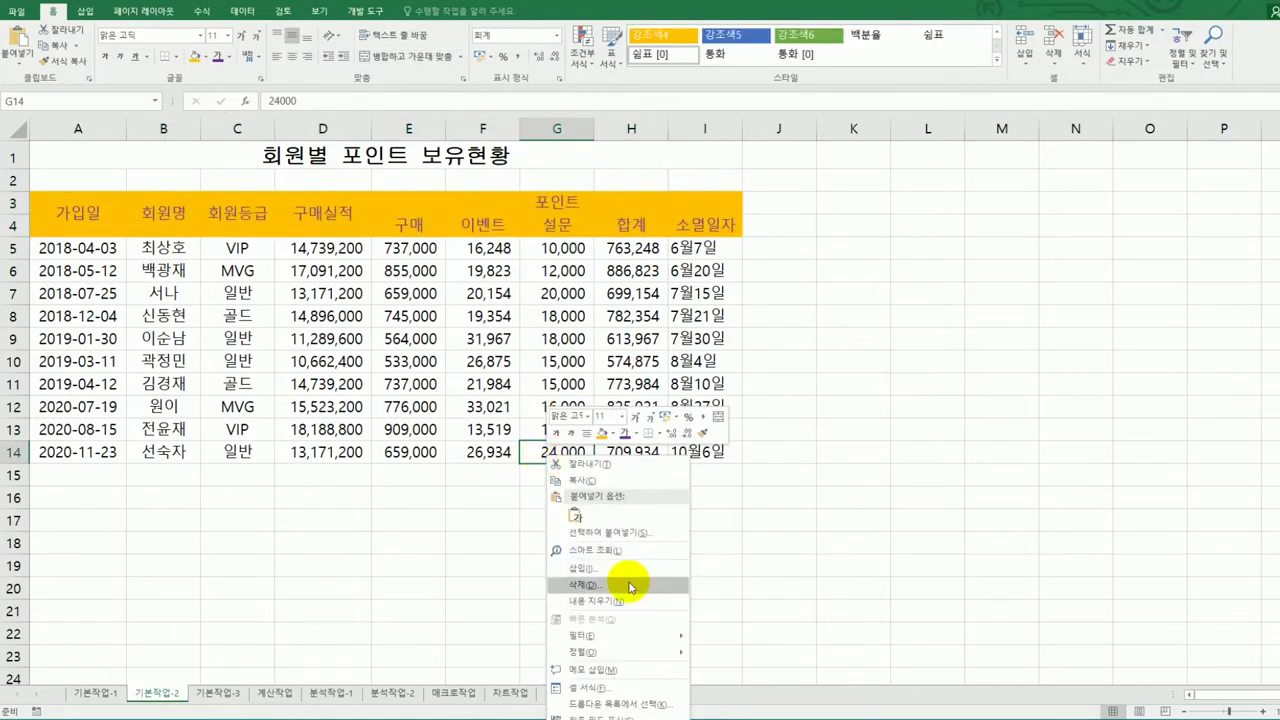
pyautogui.click(627, 672)
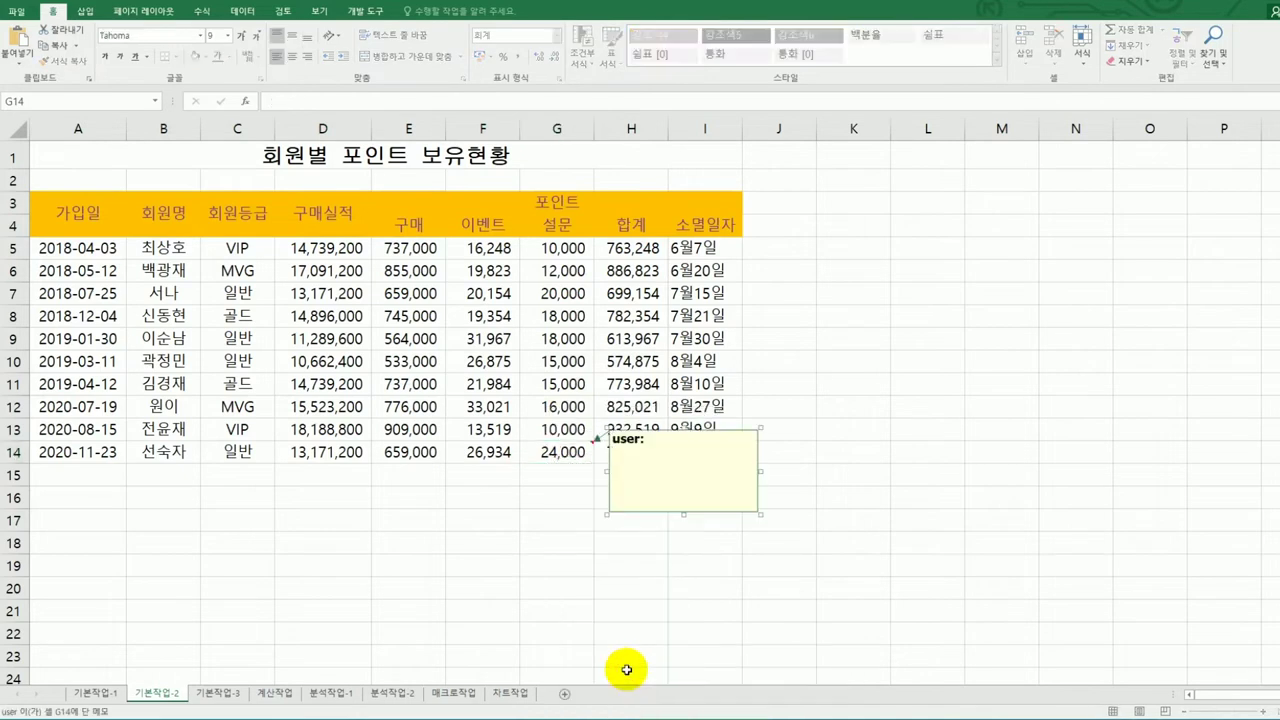
pyautogui.hotkey('ctrl', 'a')
pyautogui.press('BackSpace')
pyautogui.write('최고 고개객 포인트')
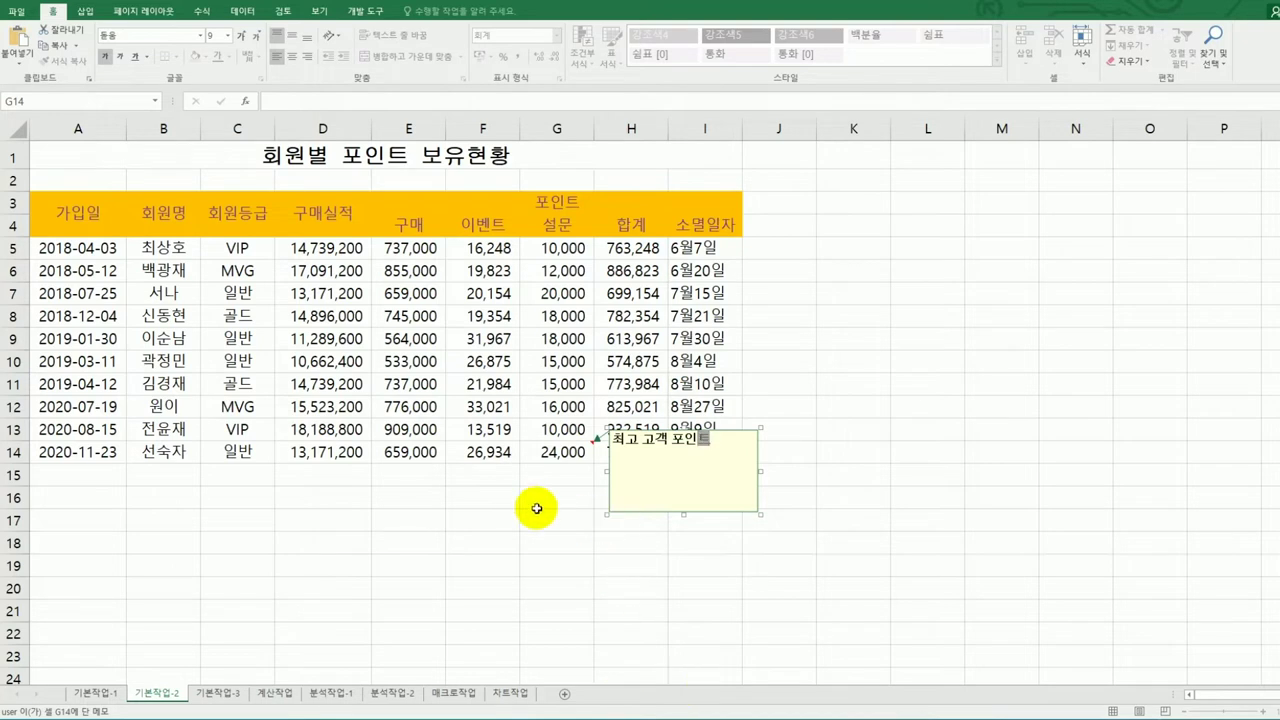
# - Set the comment on cell G14 to always be shown
pyautogui.click(557, 452)
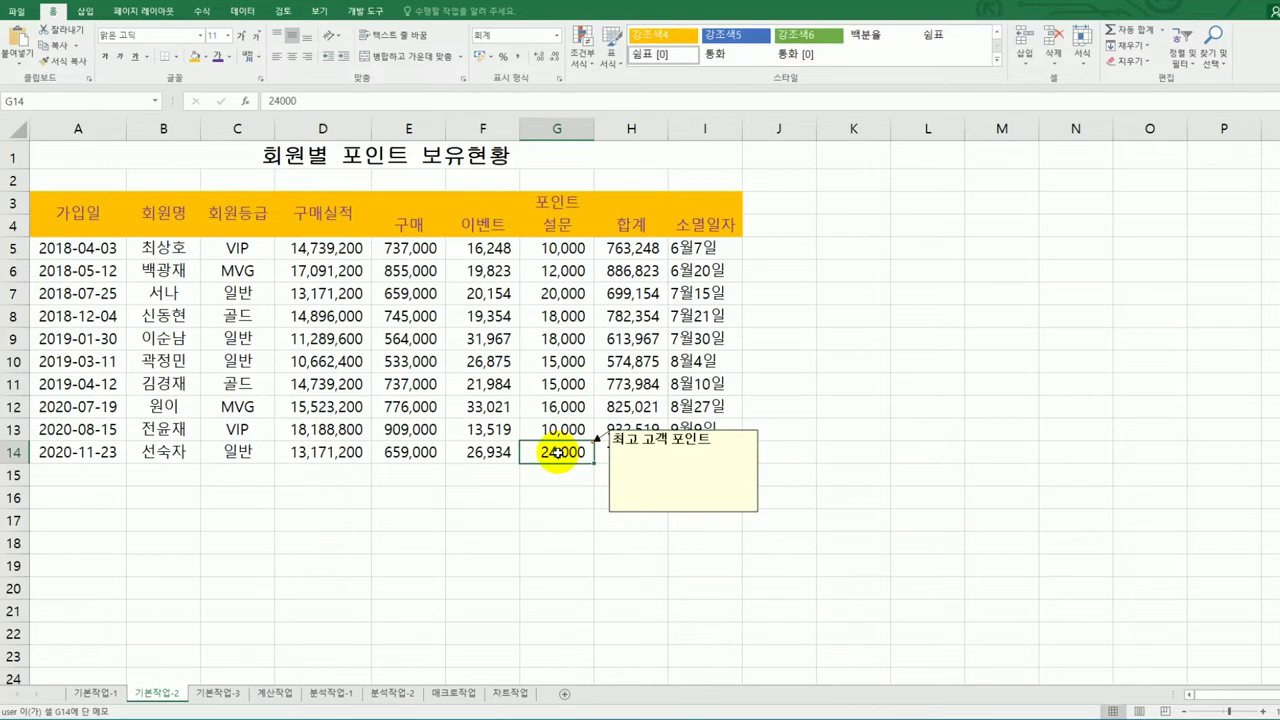
pyautogui.rightClick(557, 452)
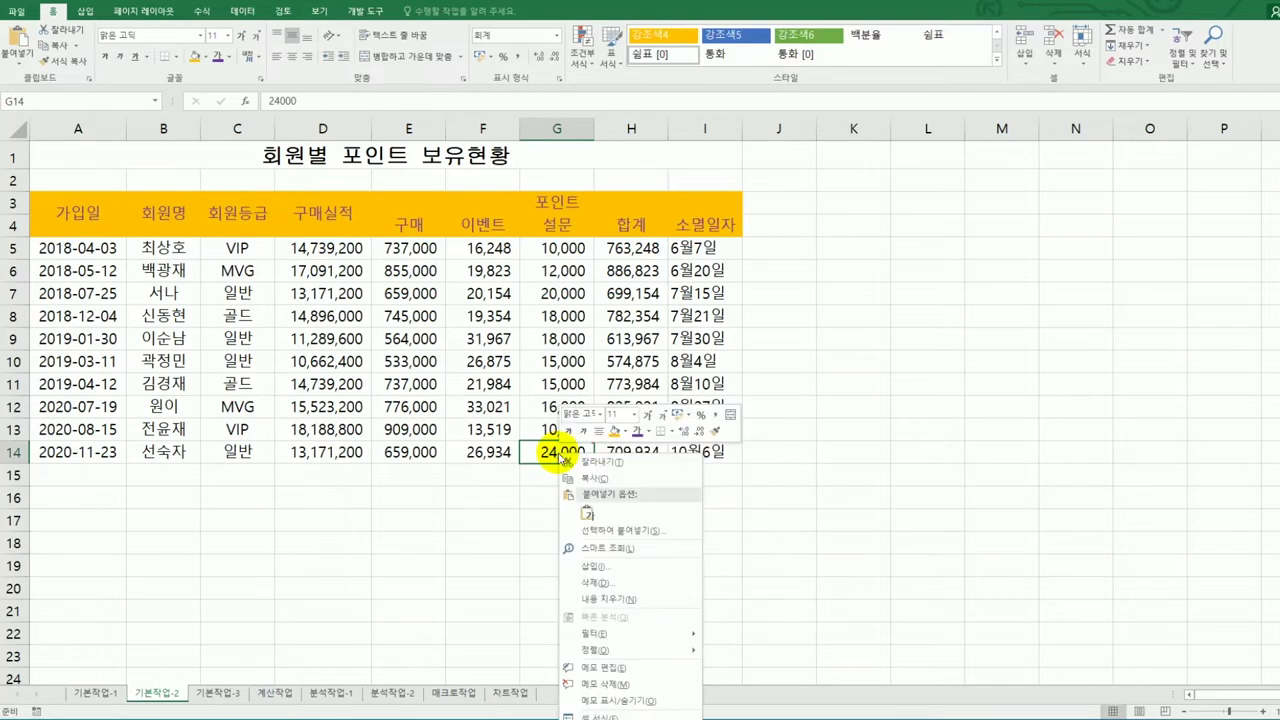
pyautogui.click(640, 702)
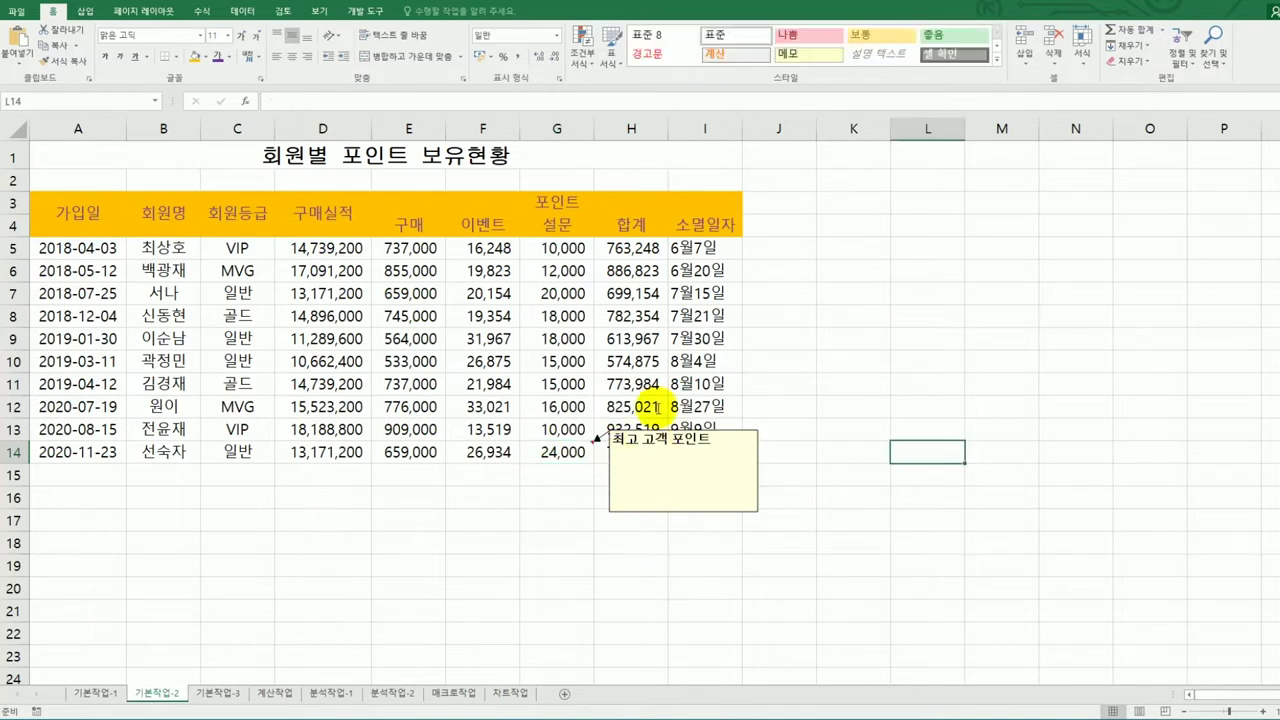
pyautogui.click(570, 453)
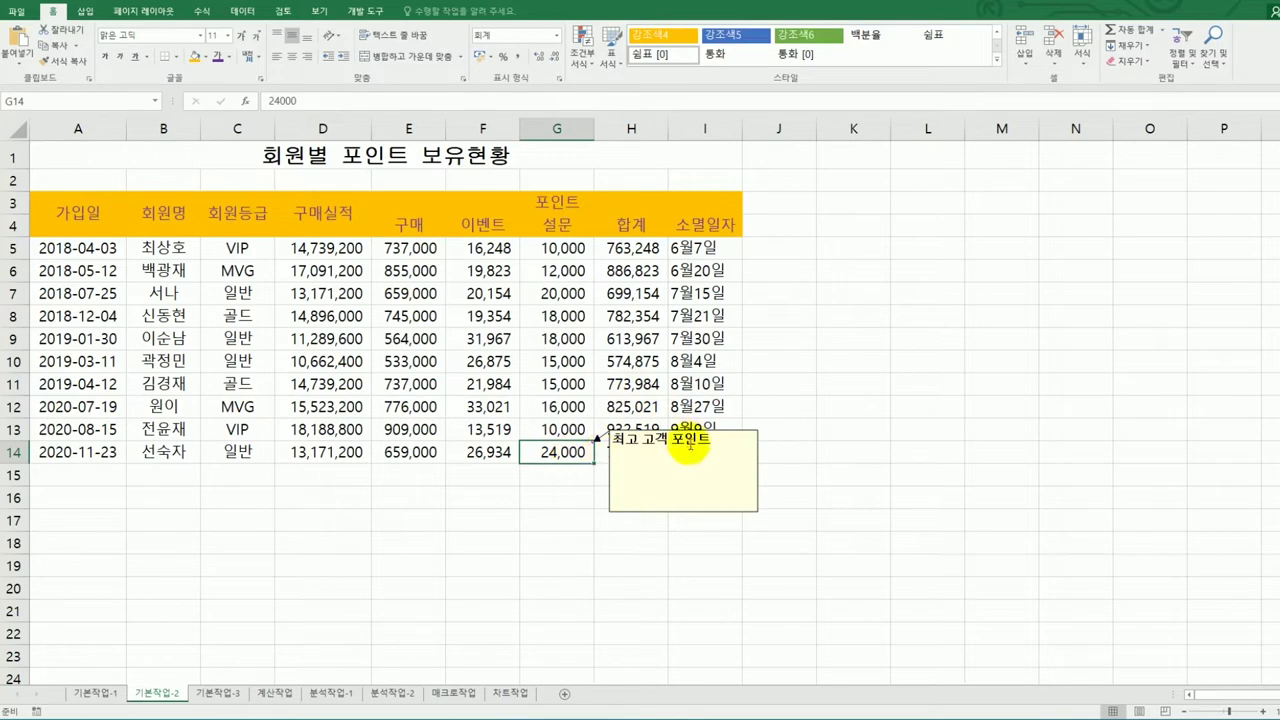
pyautogui.click(716, 497)
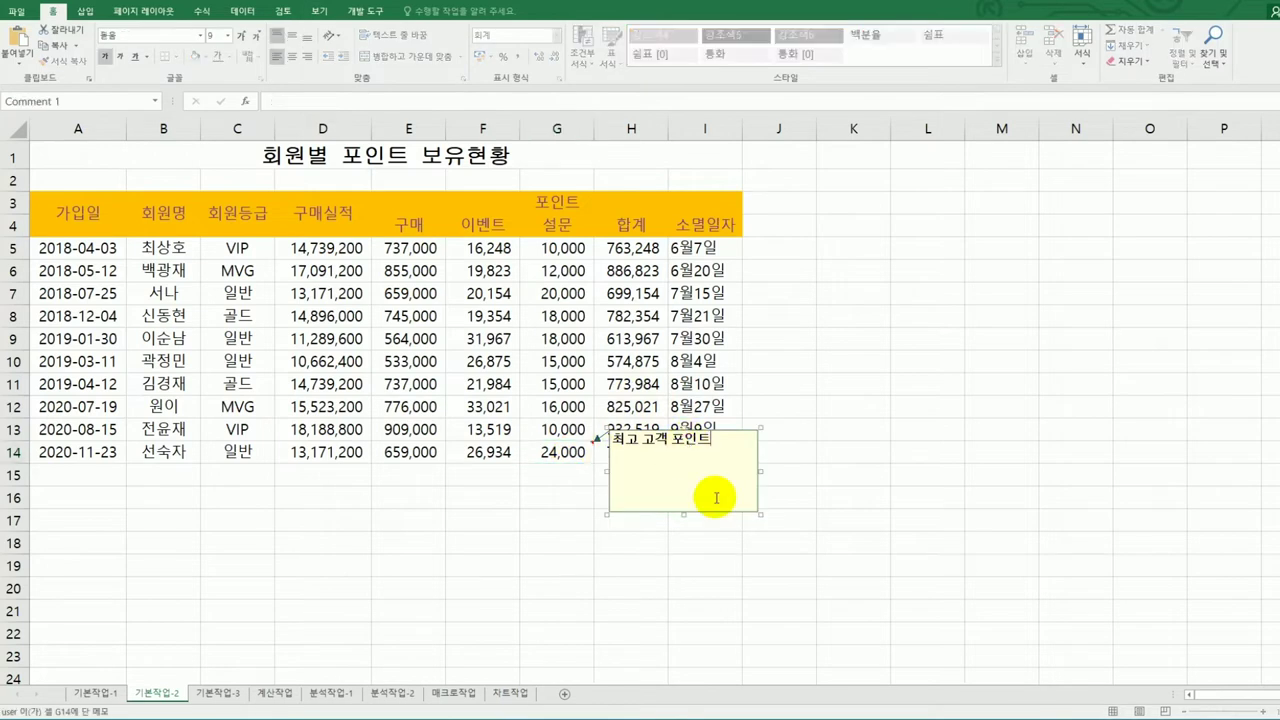
pyautogui.rightClick(718, 444)
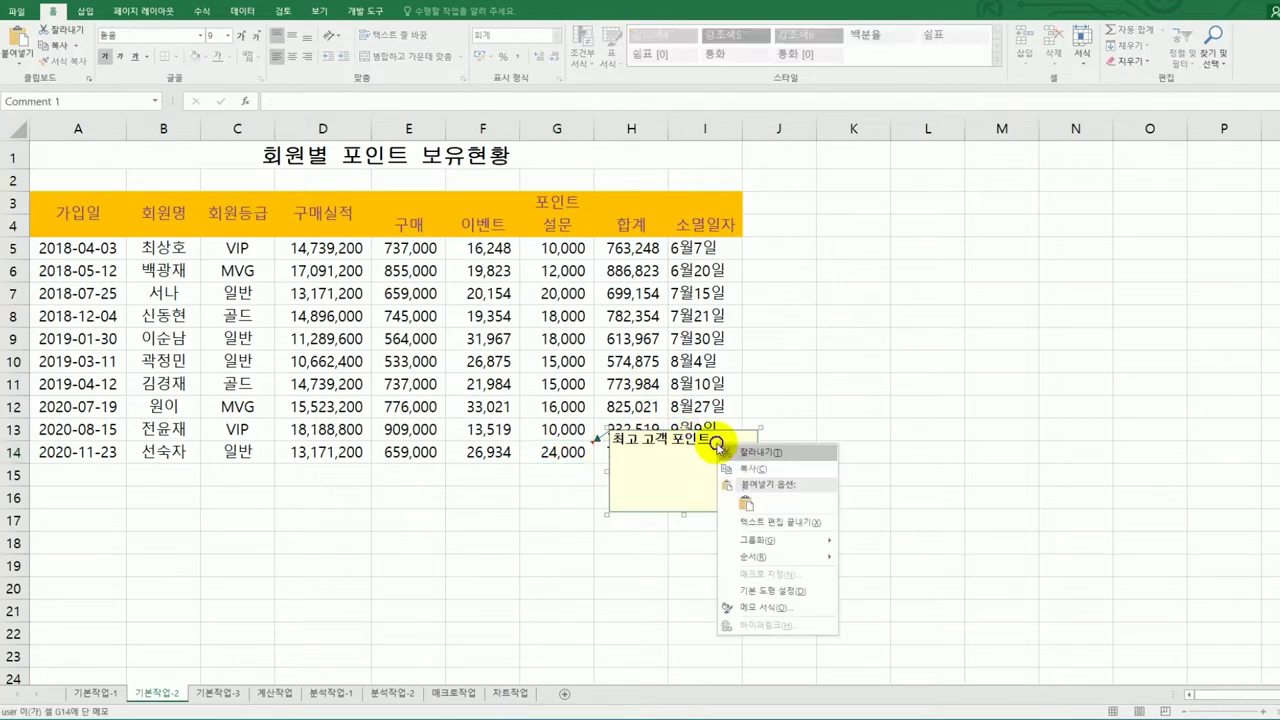
pyautogui.click(771, 606)
pyautogui.moveTo(696, 208); pyautogui.dragTo(931, 216)
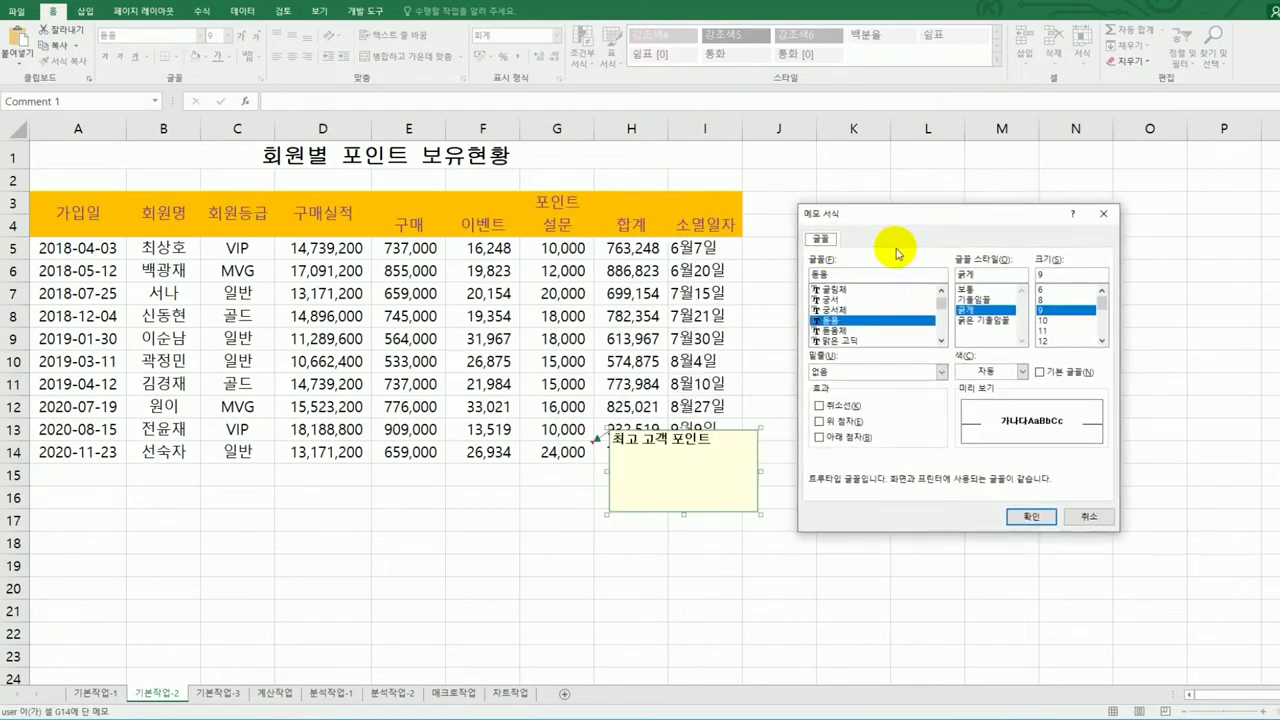
pyautogui.click(1080, 517)
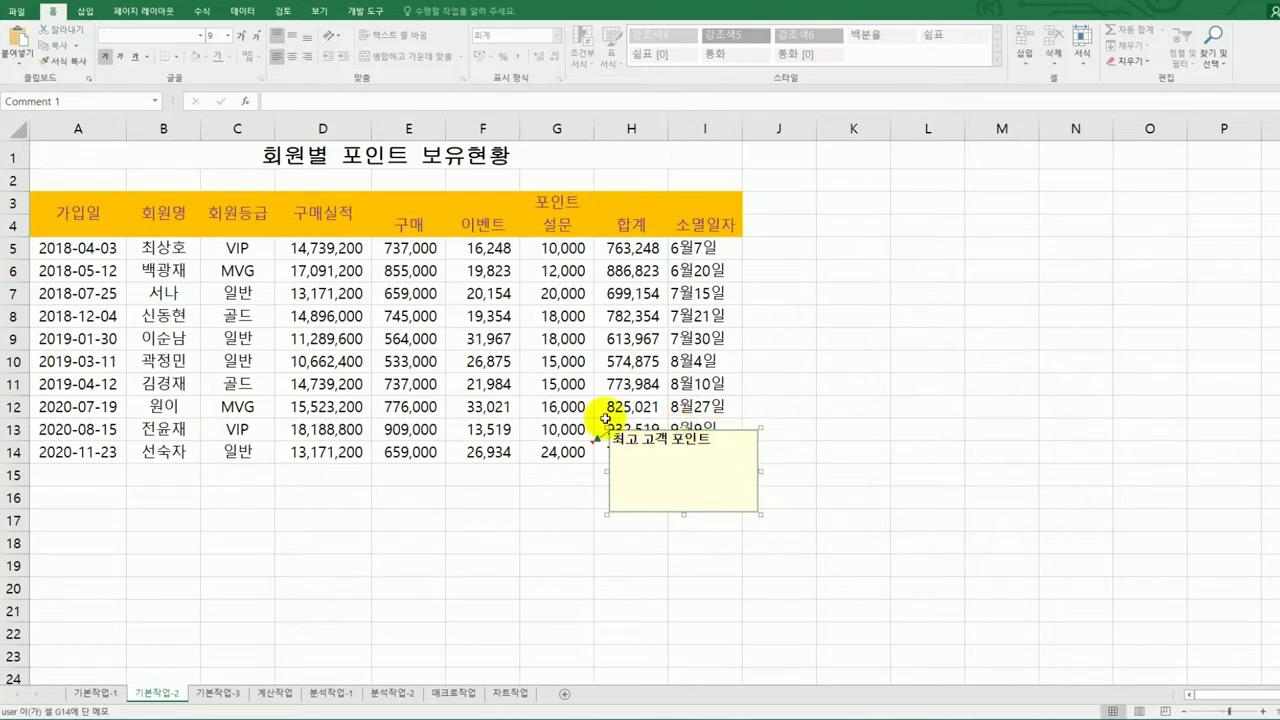
pyautogui.rightClick(736, 472)
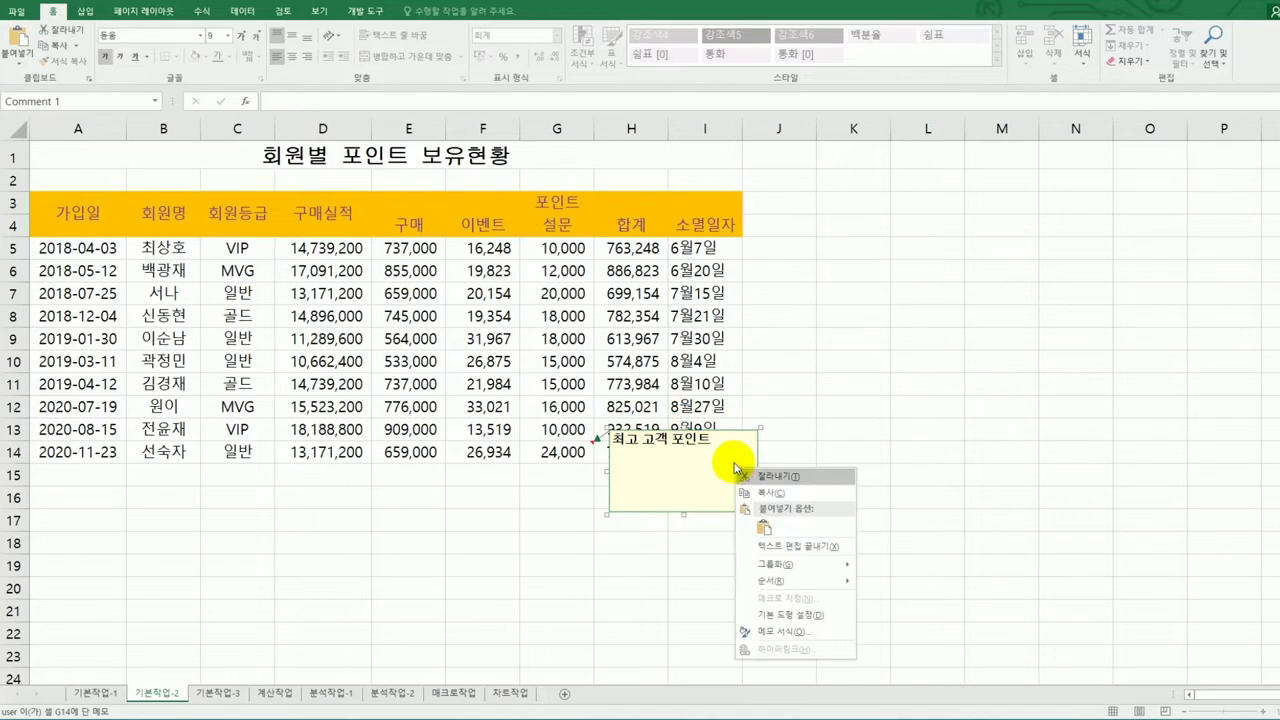
pyautogui.click(772, 631)
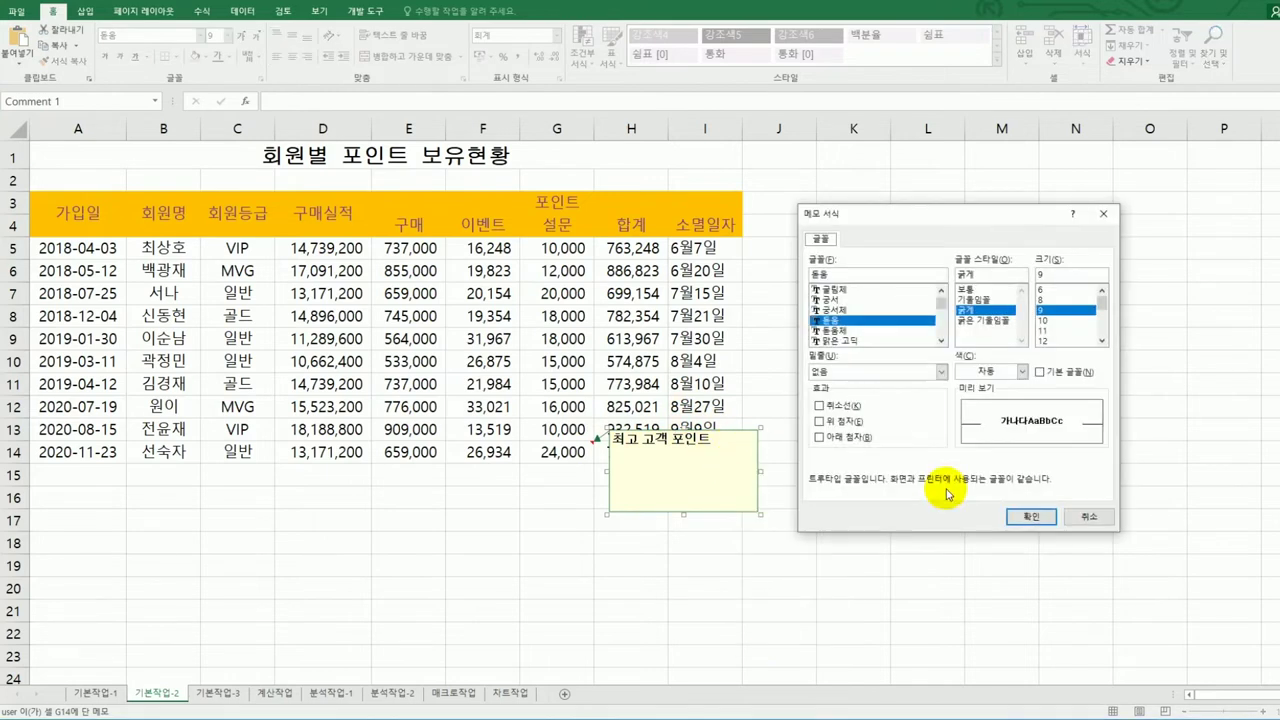
pyautogui.click(1084, 518)
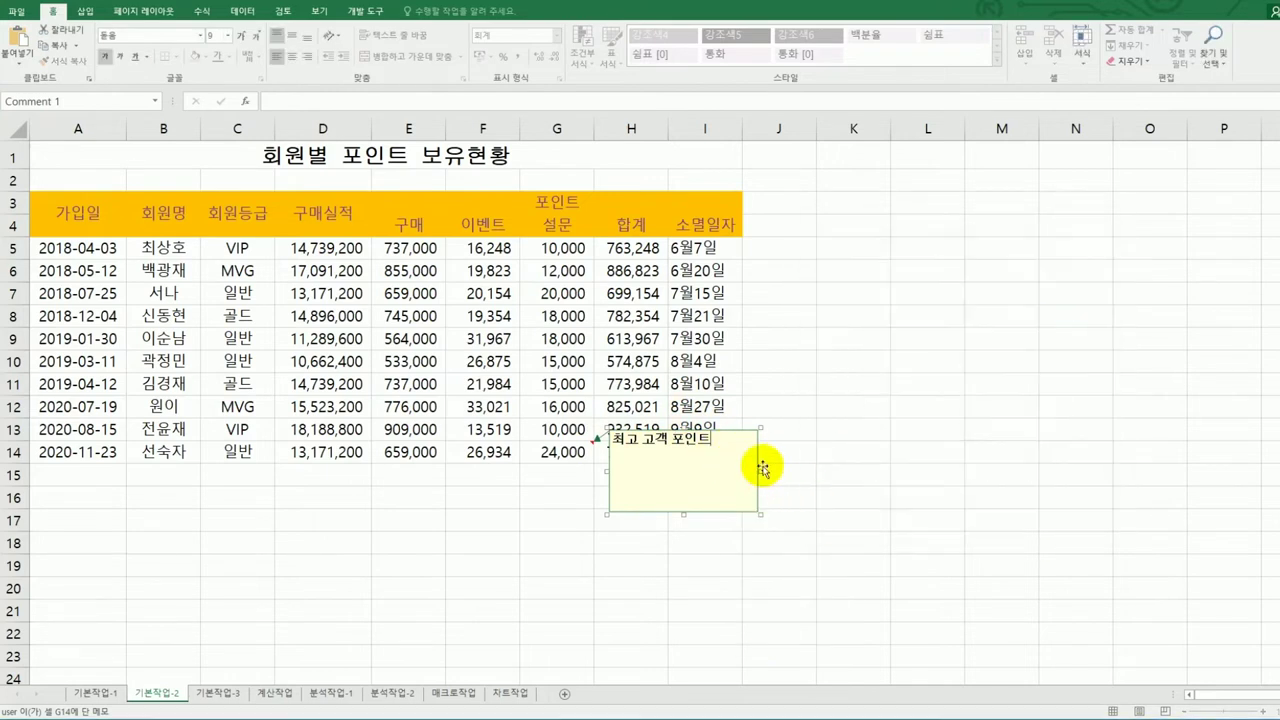
# - Turn on automatic sizing in the format settings of the comment on cell G14
pyautogui.click(740, 428)
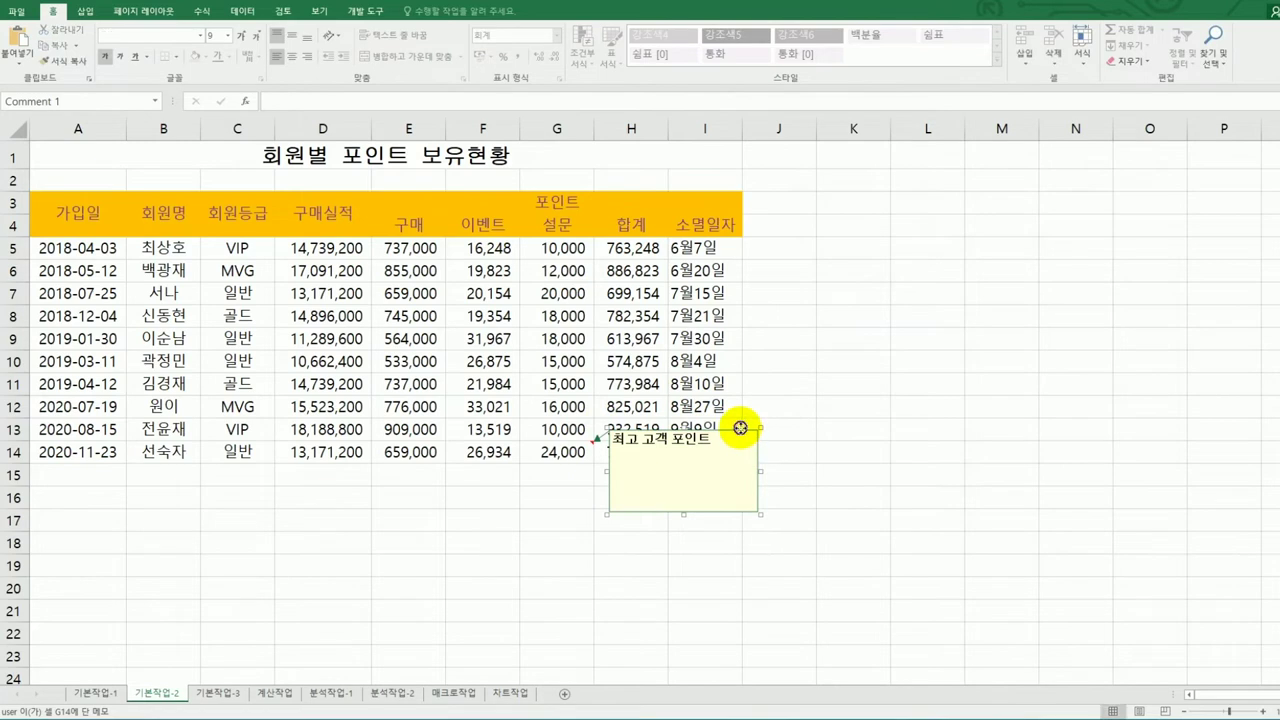
pyautogui.rightClick(741, 430)
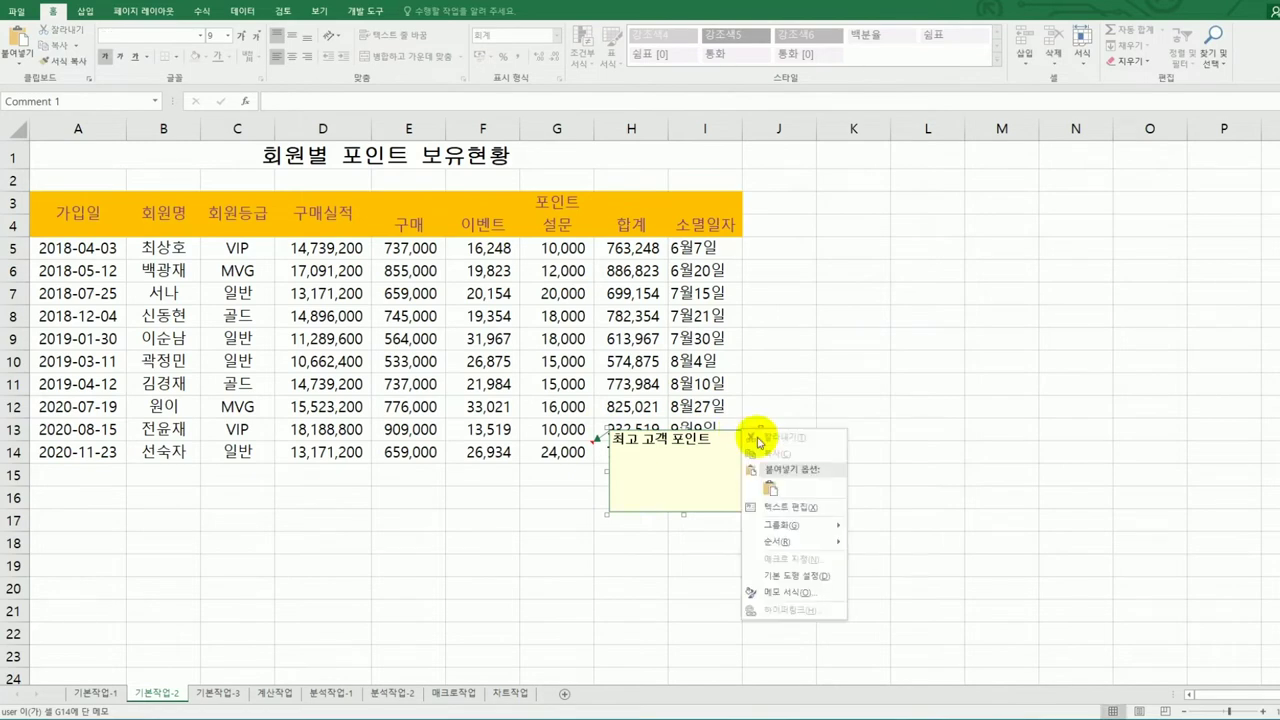
pyautogui.click(794, 595)
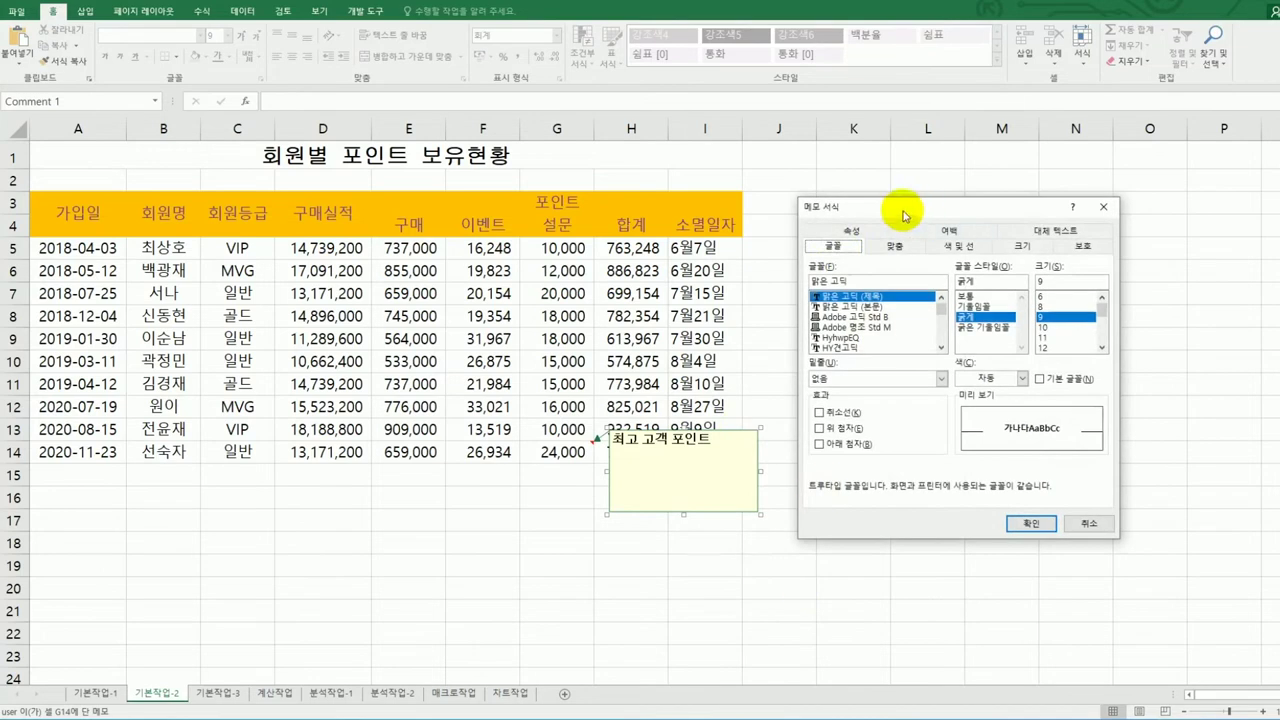
pyautogui.click(896, 246)
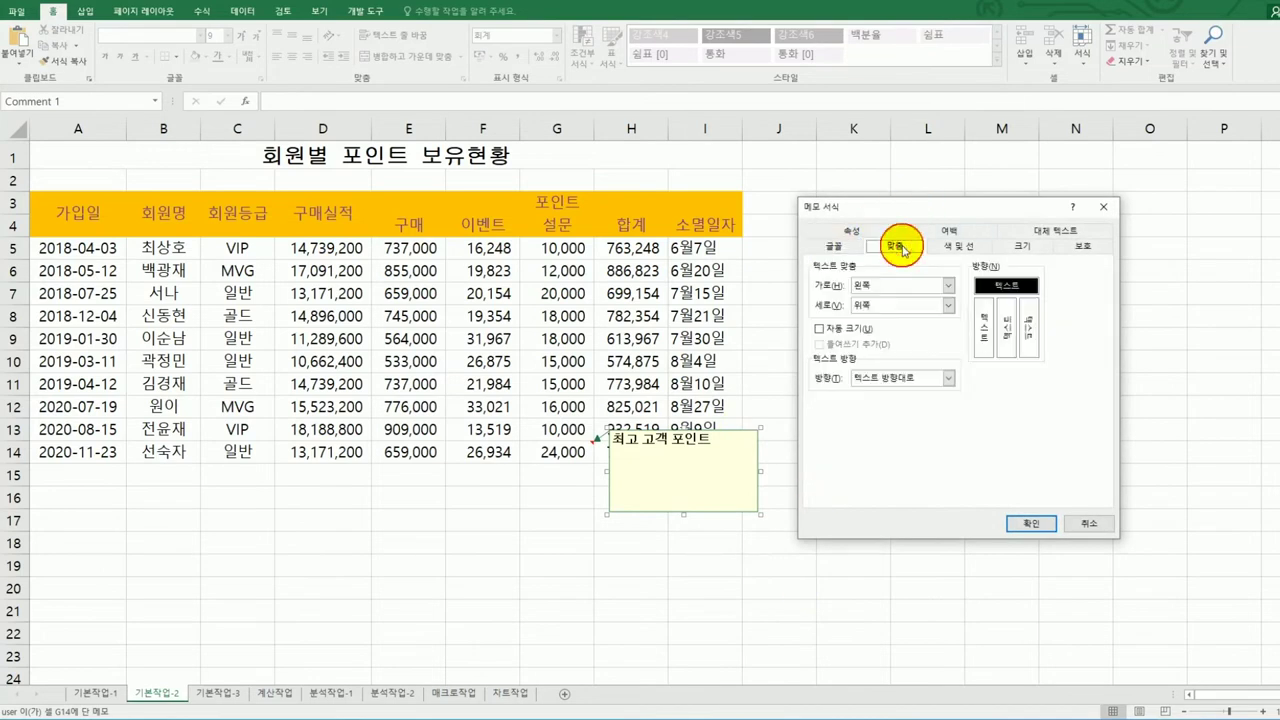
pyautogui.click(953, 247)
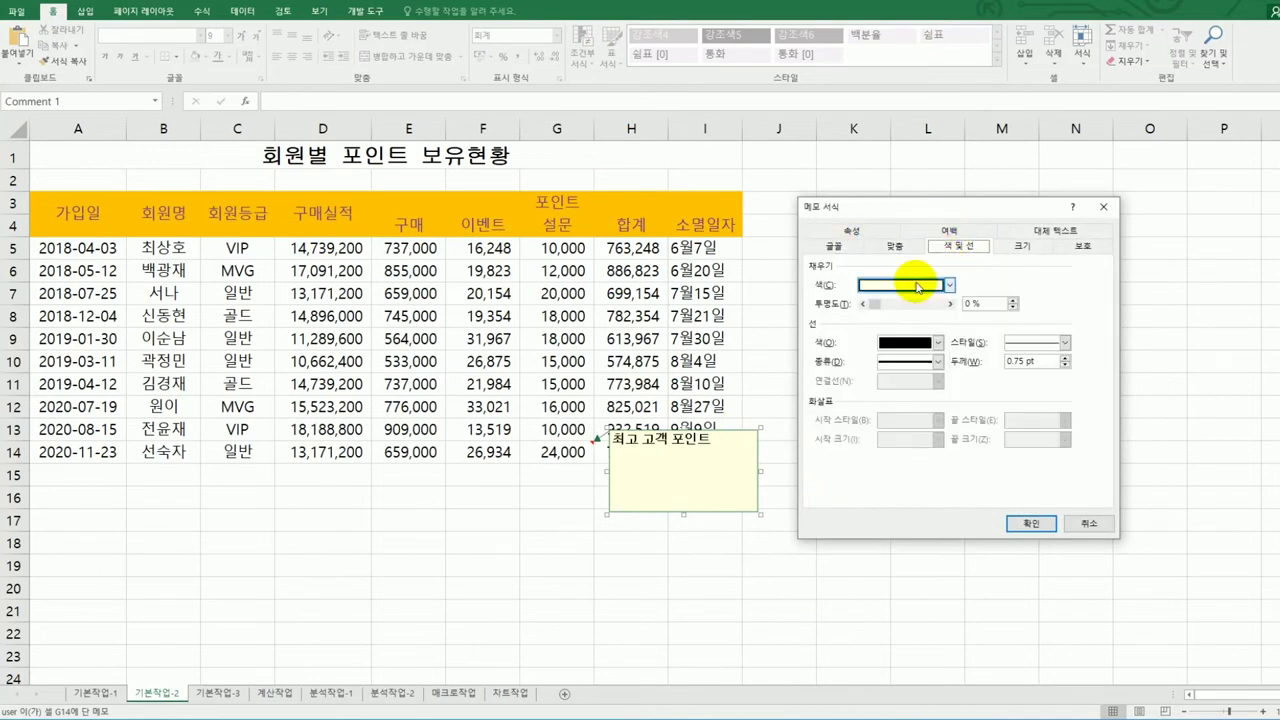
pyautogui.click(903, 247)
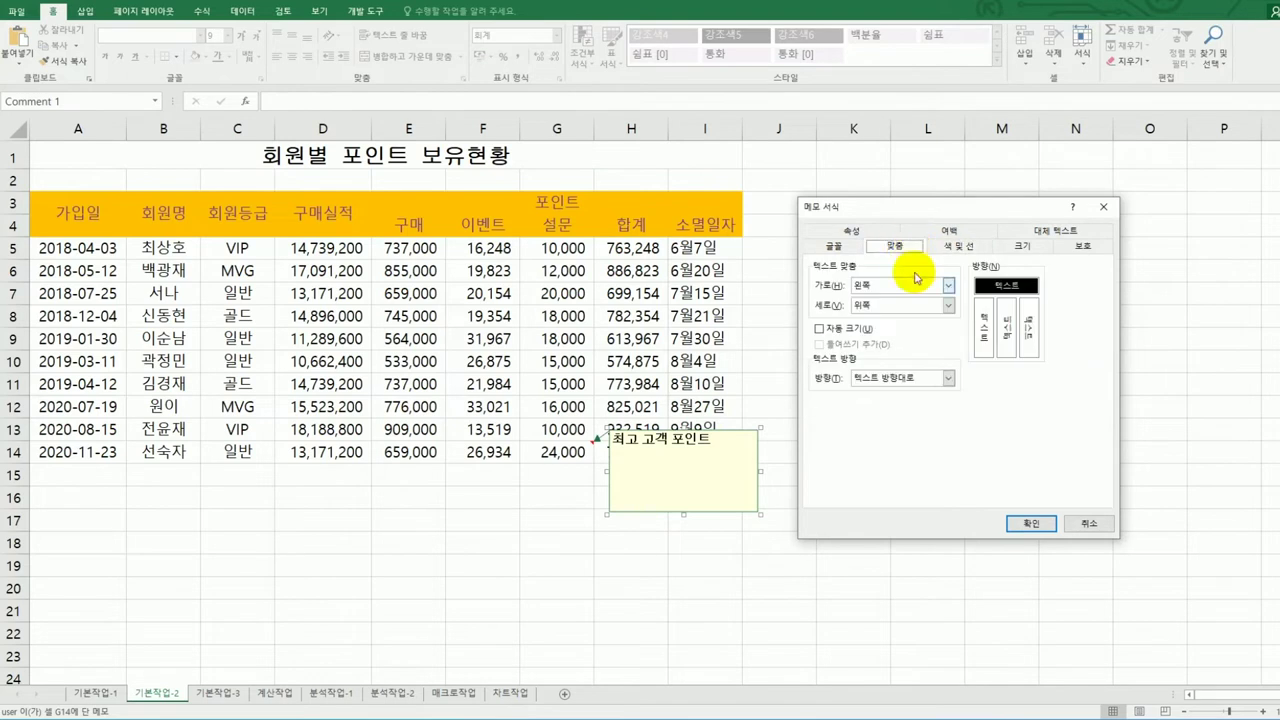
pyautogui.click(854, 330)
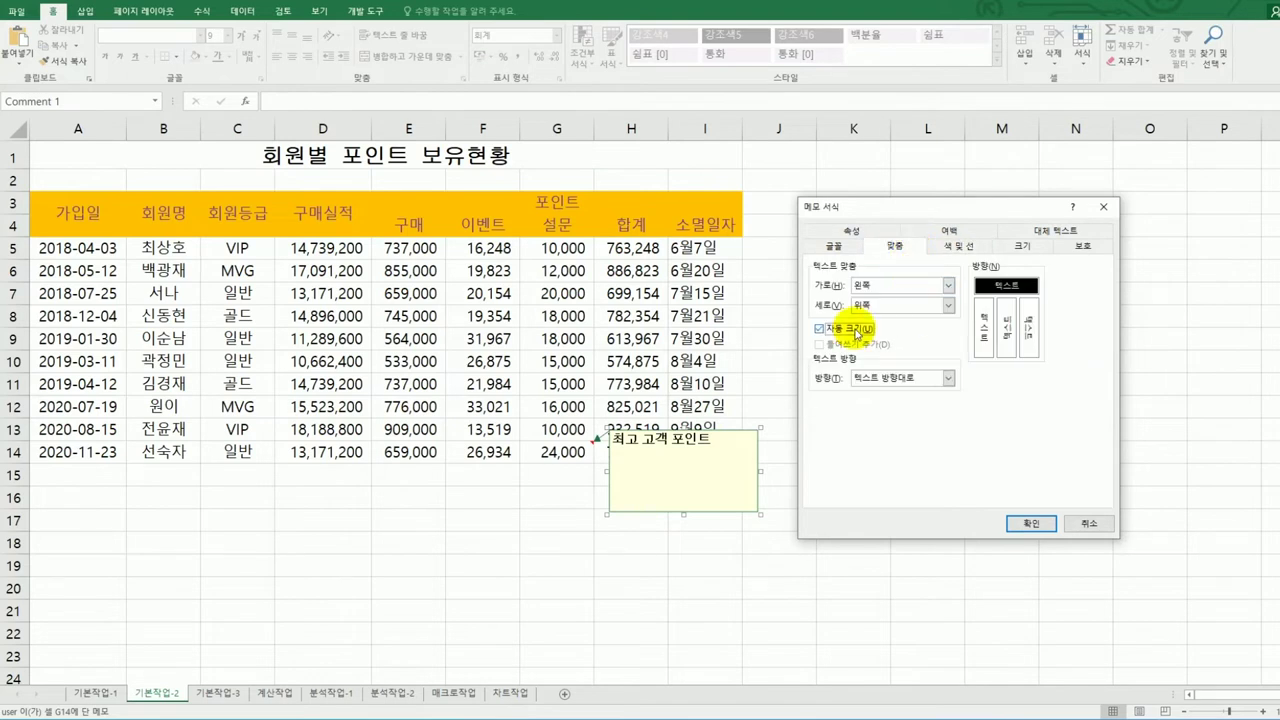
pyautogui.click(1030, 522)
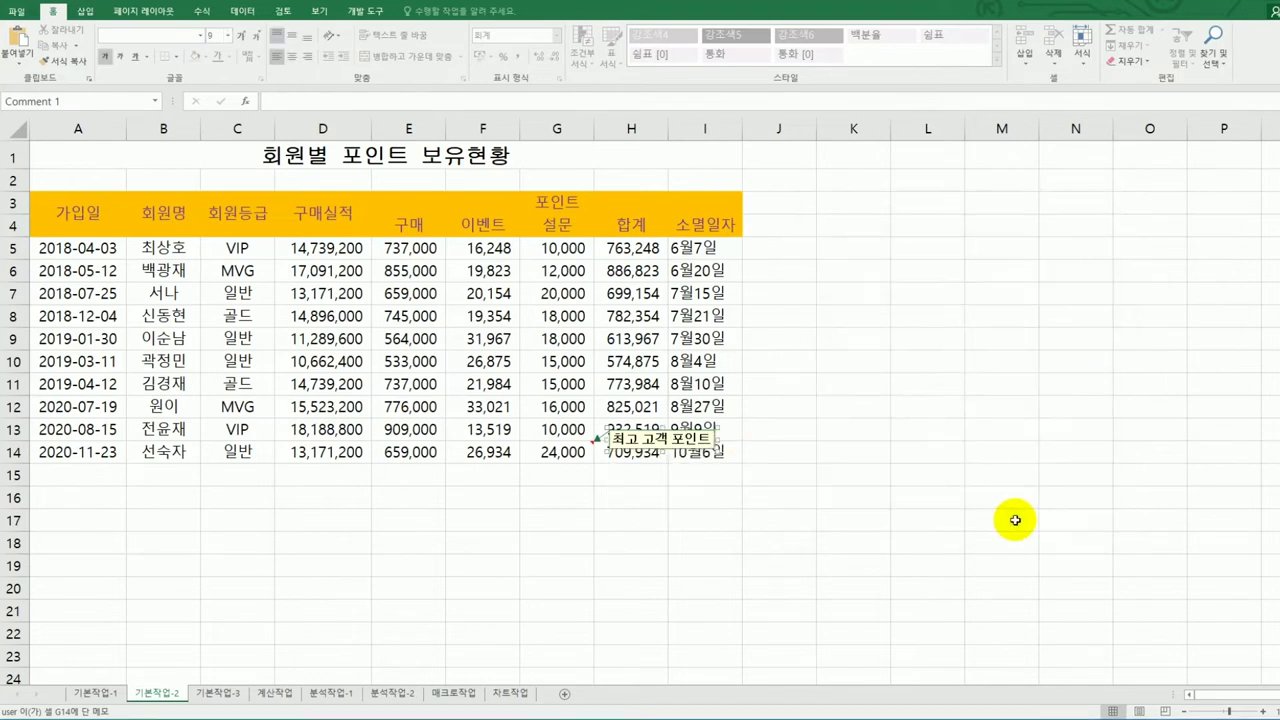
pyautogui.click(1016, 520)
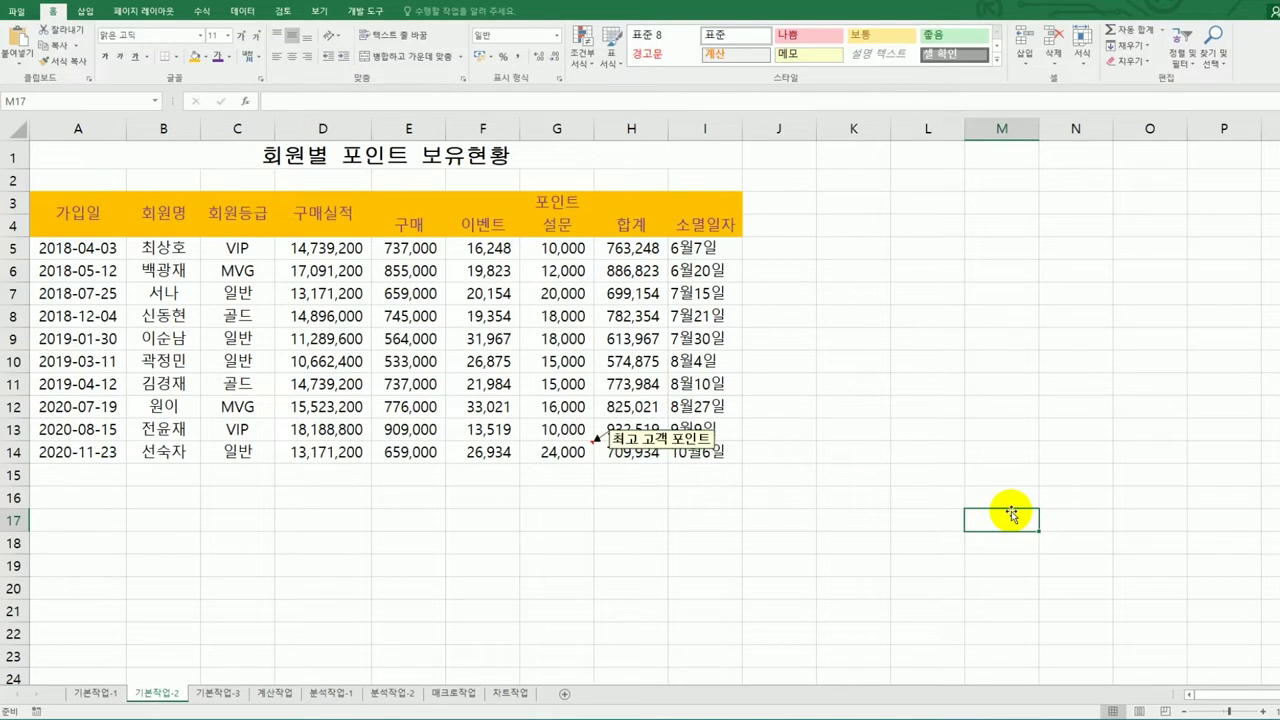
# - Apply the custom number format @ "예정" to cells I5:I14 and auto-fit the width of column I
pyautogui.moveTo(705, 250); pyautogui.dragTo(708, 453)
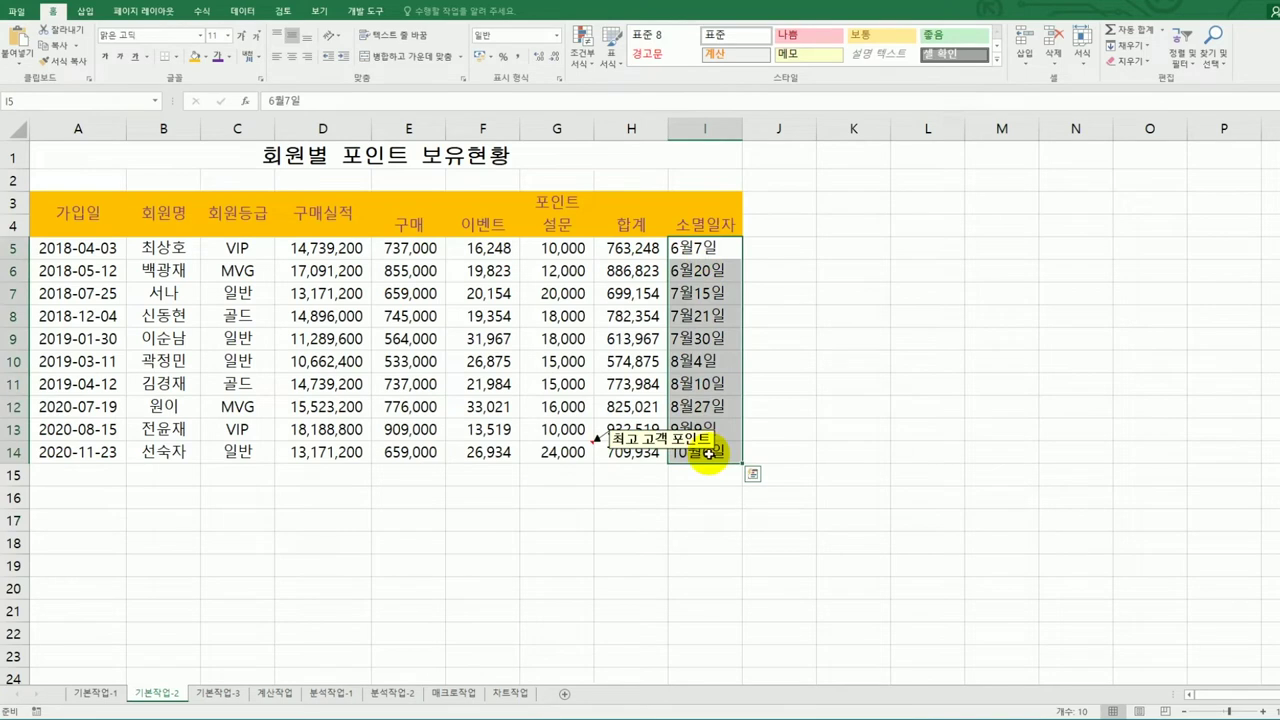
pyautogui.rightClick(697, 310)
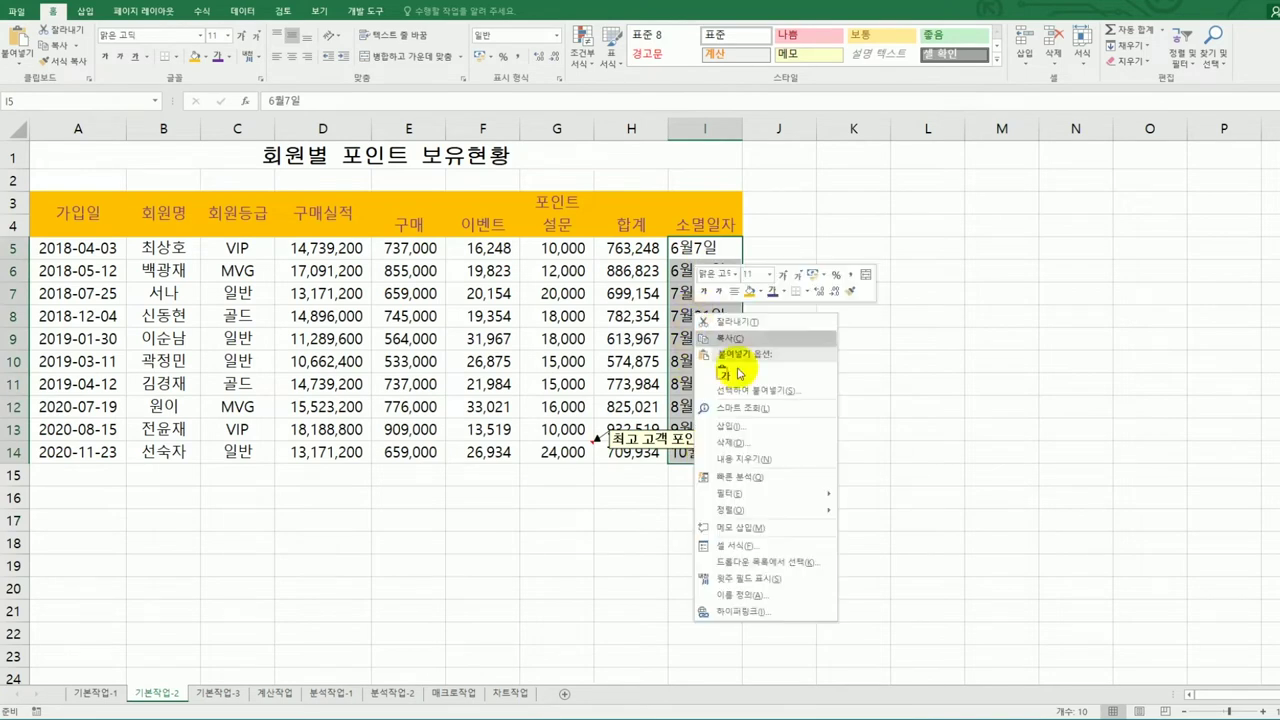
pyautogui.click(806, 546)
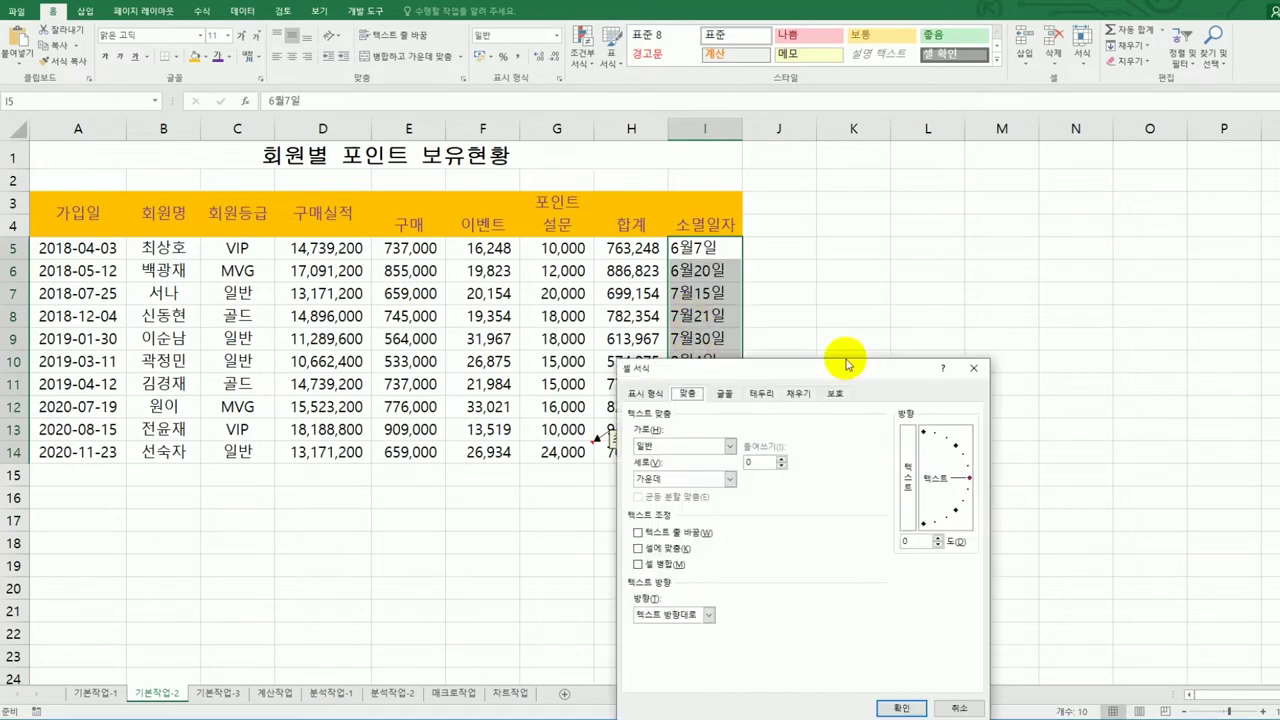
pyautogui.moveTo(832, 376); pyautogui.dragTo(995, 199)
pyautogui.click(808, 218)
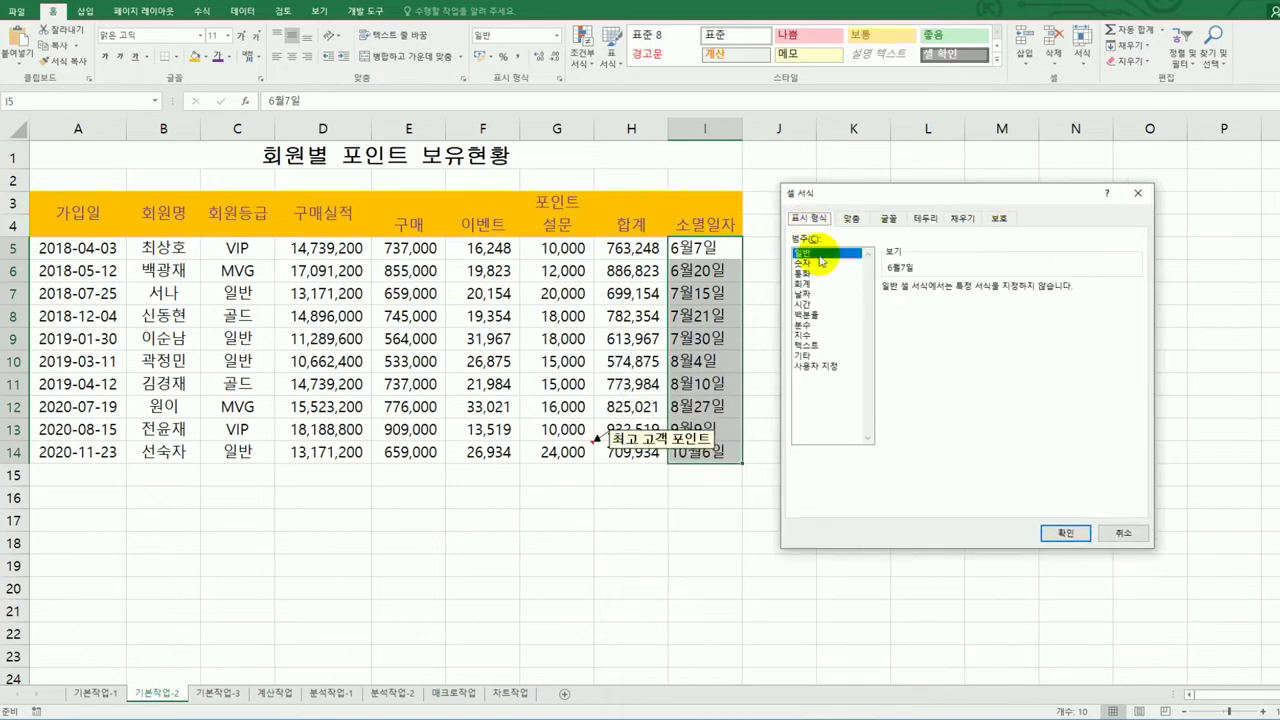
pyautogui.click(833, 367)
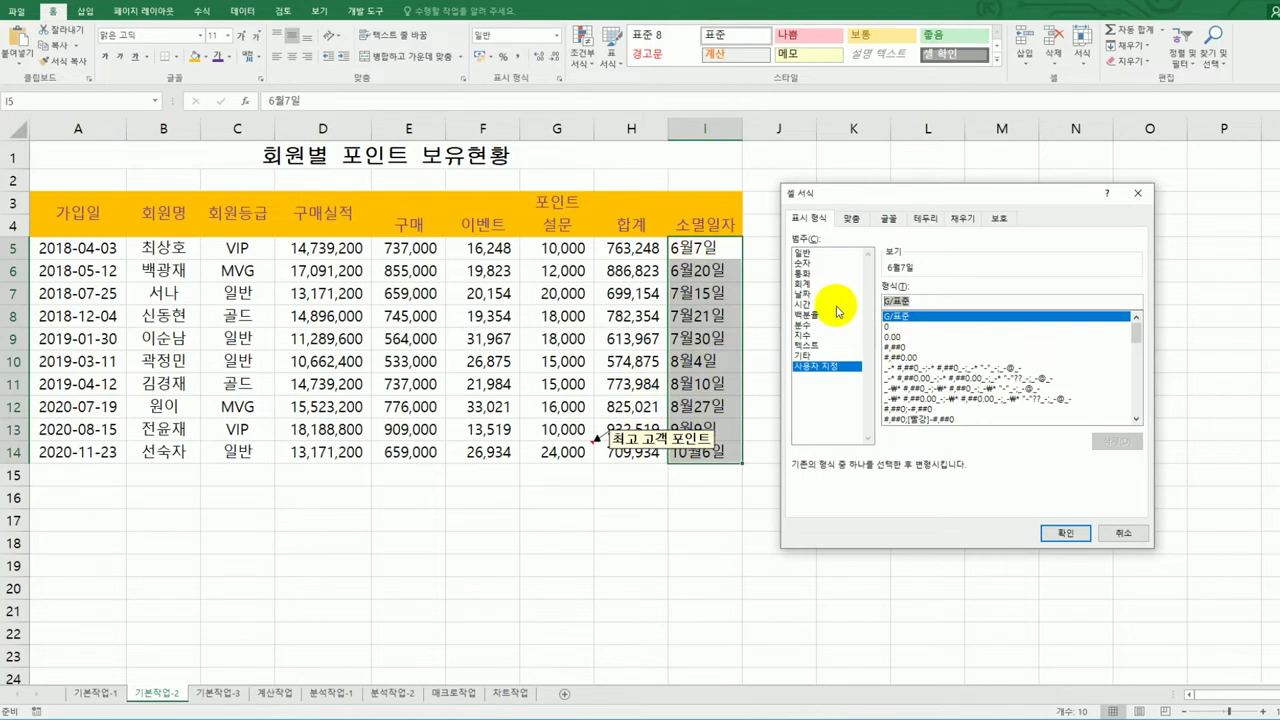
pyautogui.write('@')
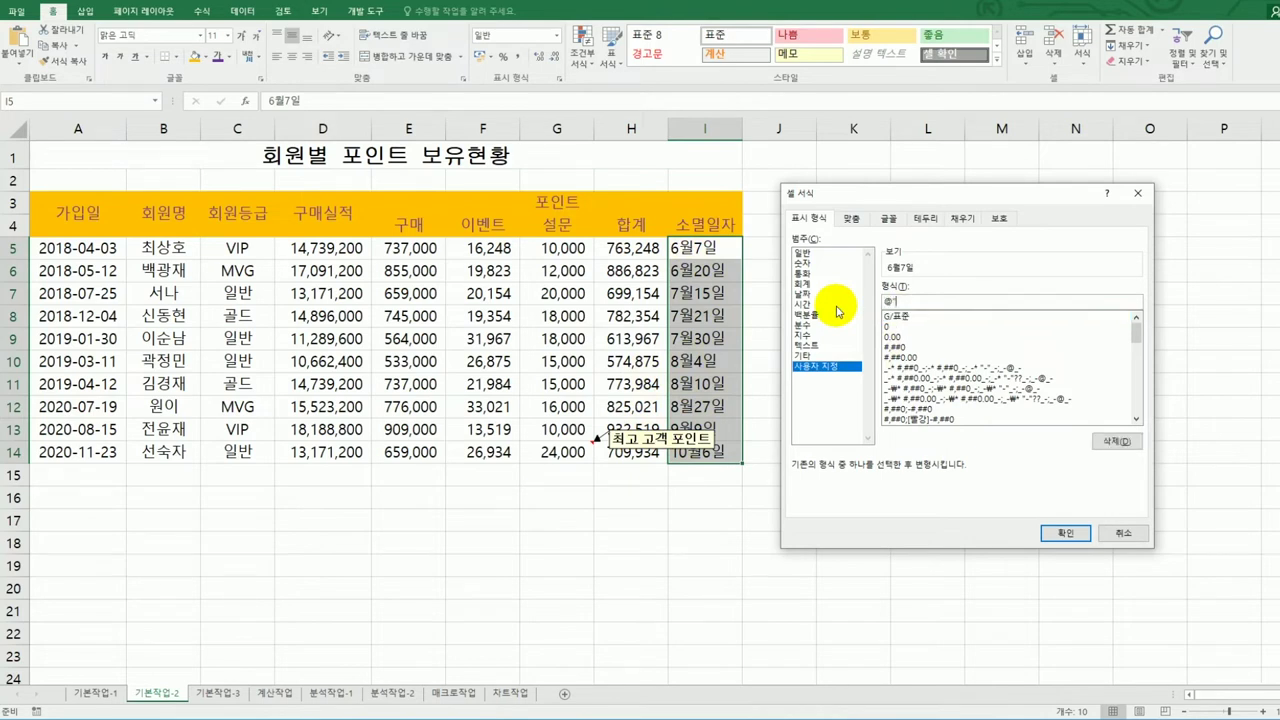
pyautogui.write('"예정"')
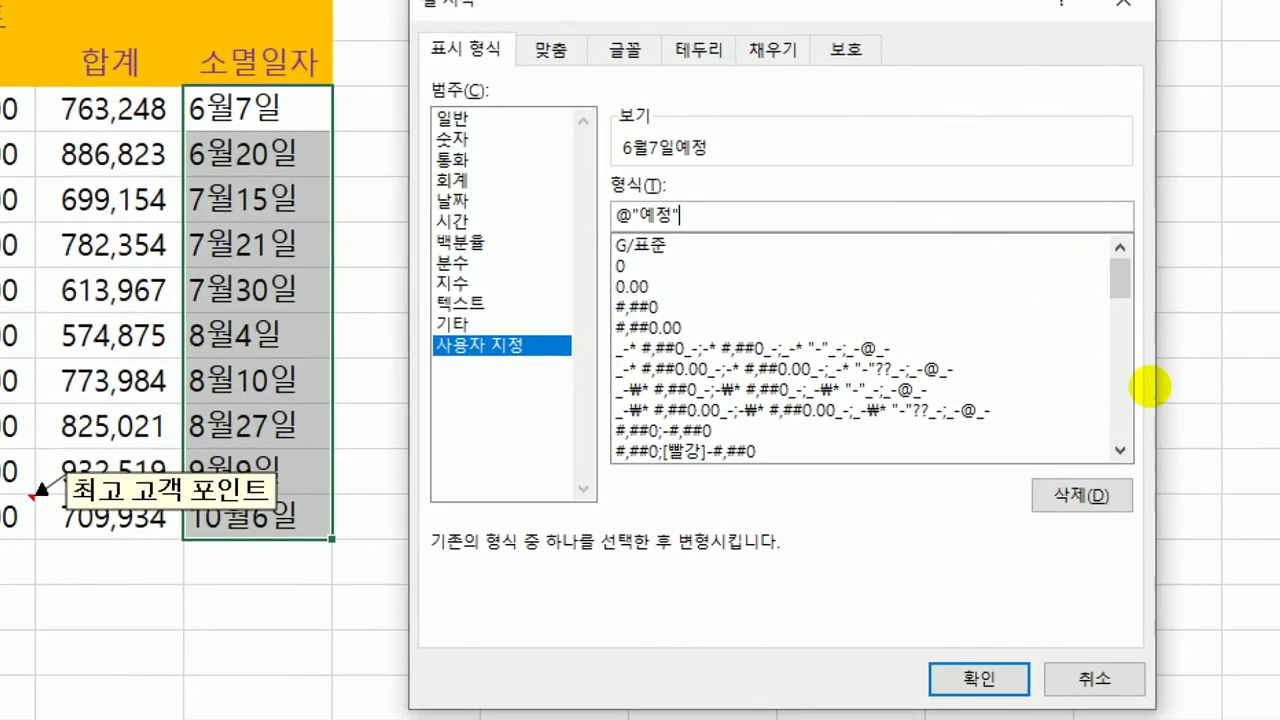
pyautogui.moveTo(745, 244)
pyautogui.mouseDown()
pyautogui.moveTo(548, 248)
pyautogui.moveTo(770, 190)
pyautogui.moveTo(726, 298)
pyautogui.mouseUp()
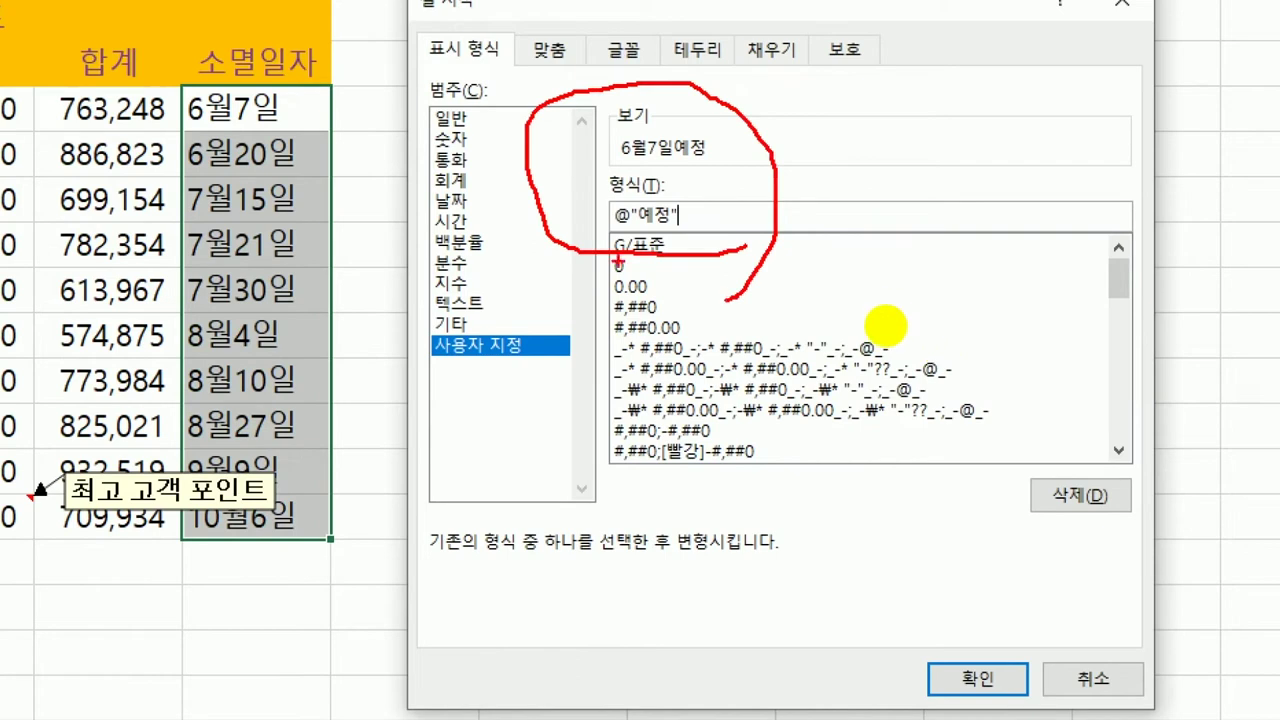
pyautogui.moveTo(665, 118); pyautogui.dragTo(700, 104)
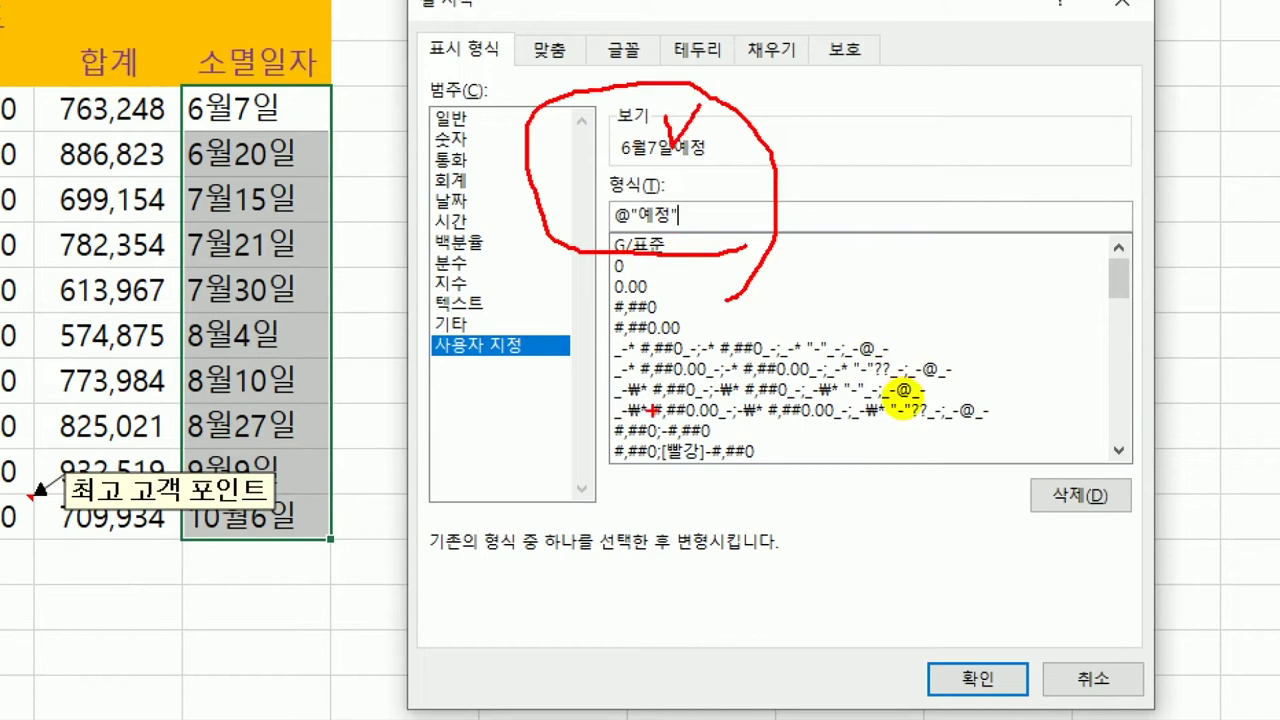
pyautogui.moveTo(616, 178); pyautogui.dragTo(634, 214)
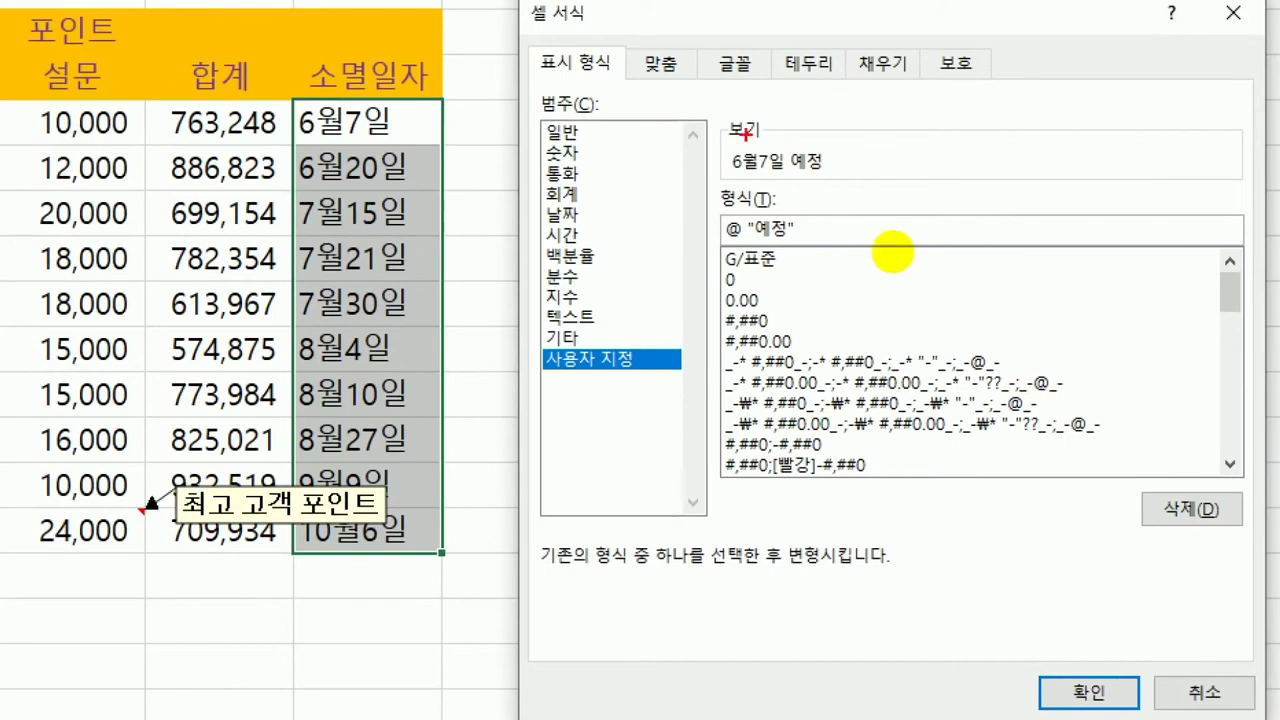
pyautogui.moveTo(818, 158)
pyautogui.mouseDown()
pyautogui.moveTo(838, 166)
pyautogui.moveTo(842, 196)
pyautogui.mouseUp()
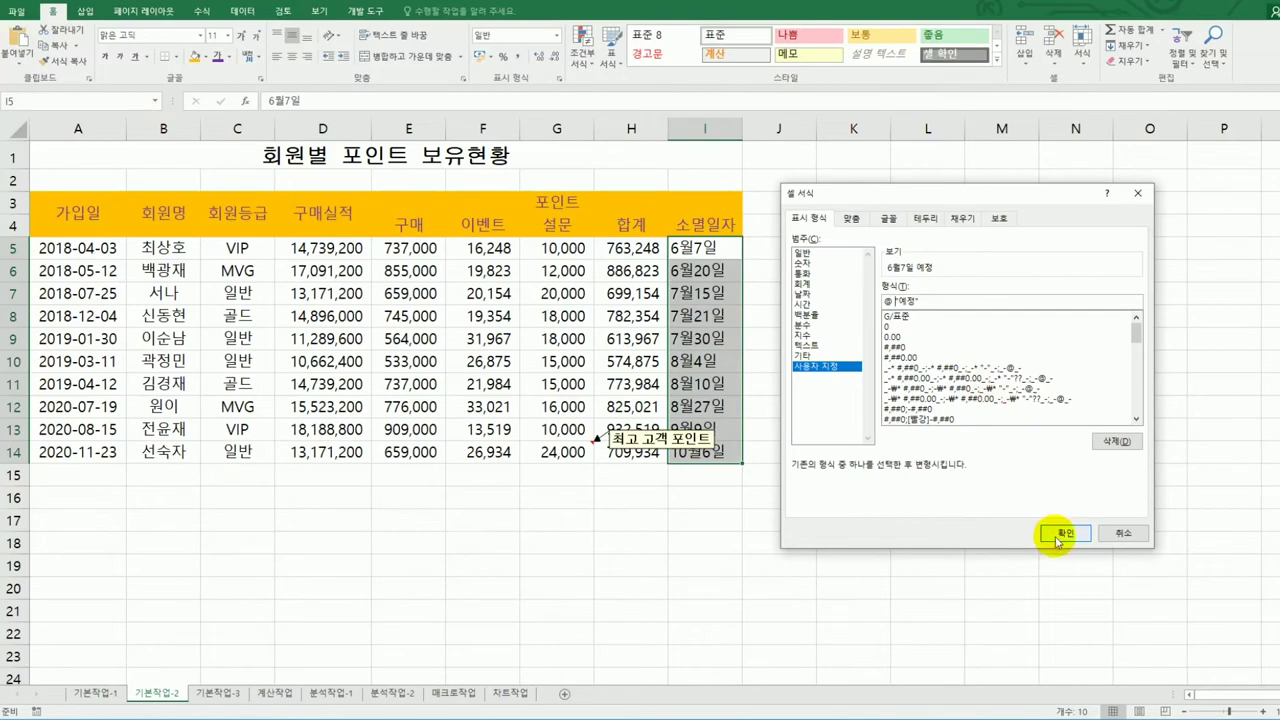
pyautogui.click(1075, 700)
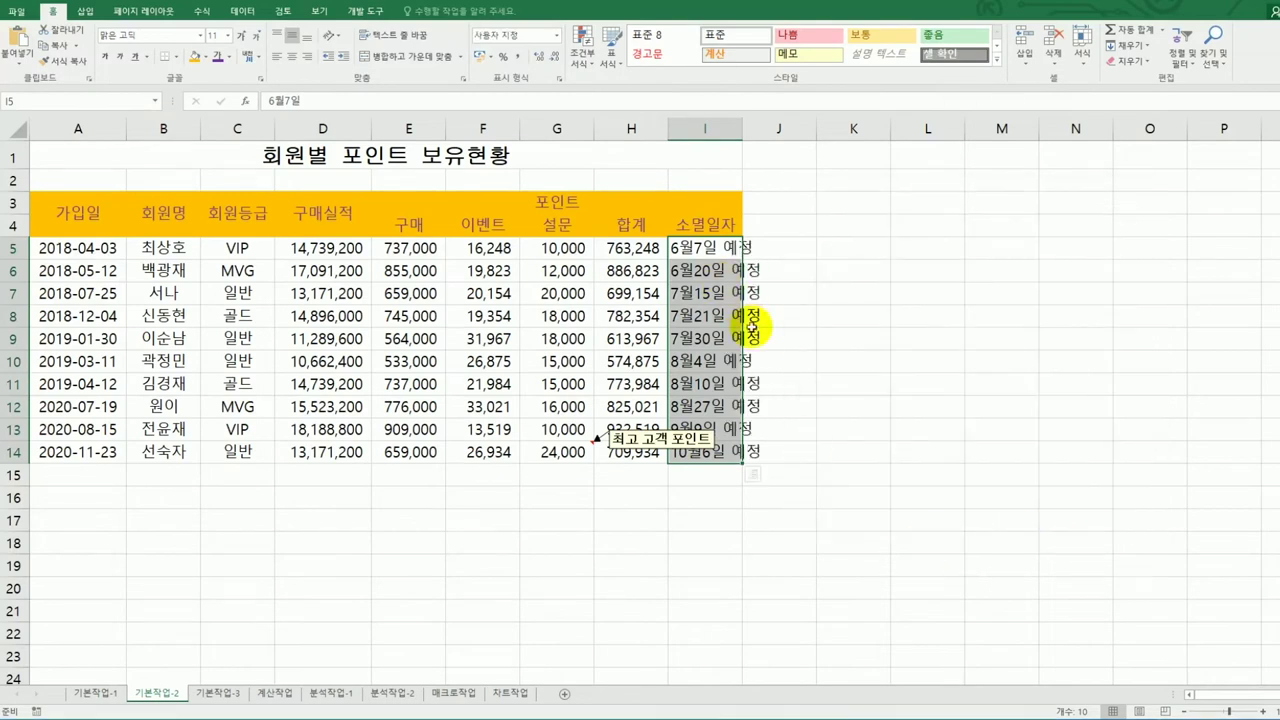
pyautogui.doubleClick(741, 131)
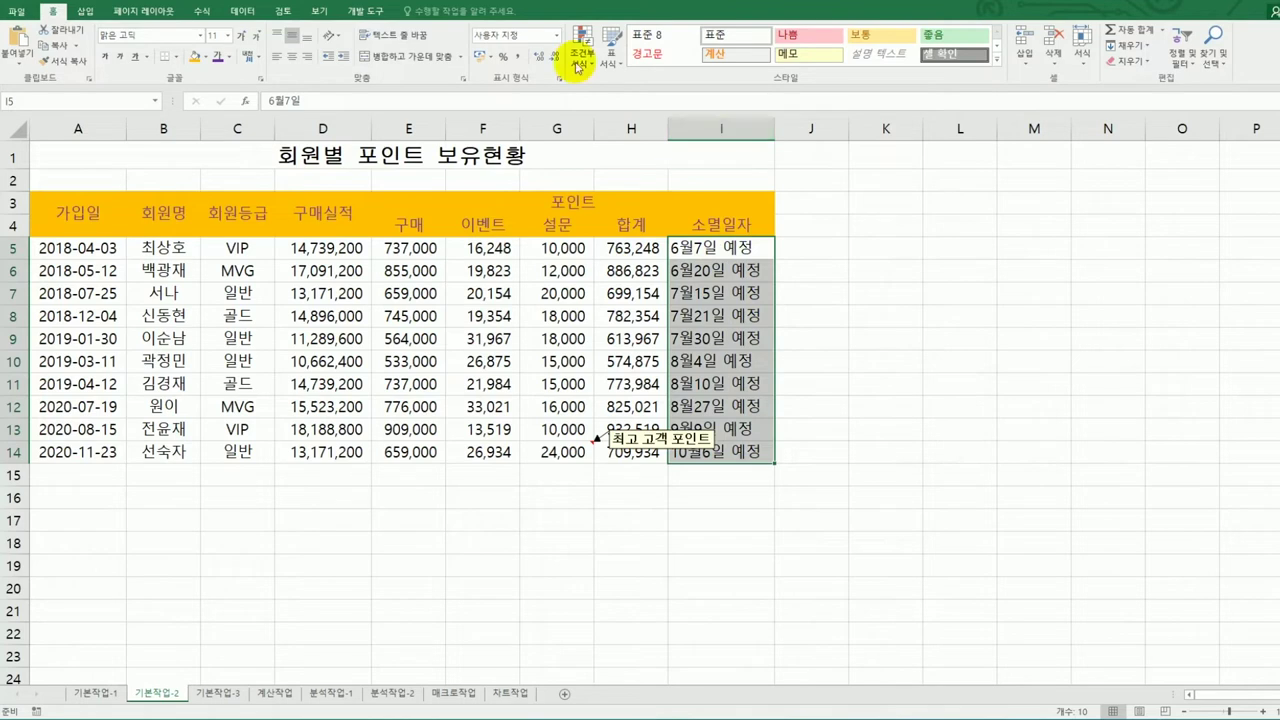
# - Apply all borders to the table range A3:I14
pyautogui.moveTo(106, 206); pyautogui.dragTo(598, 452)
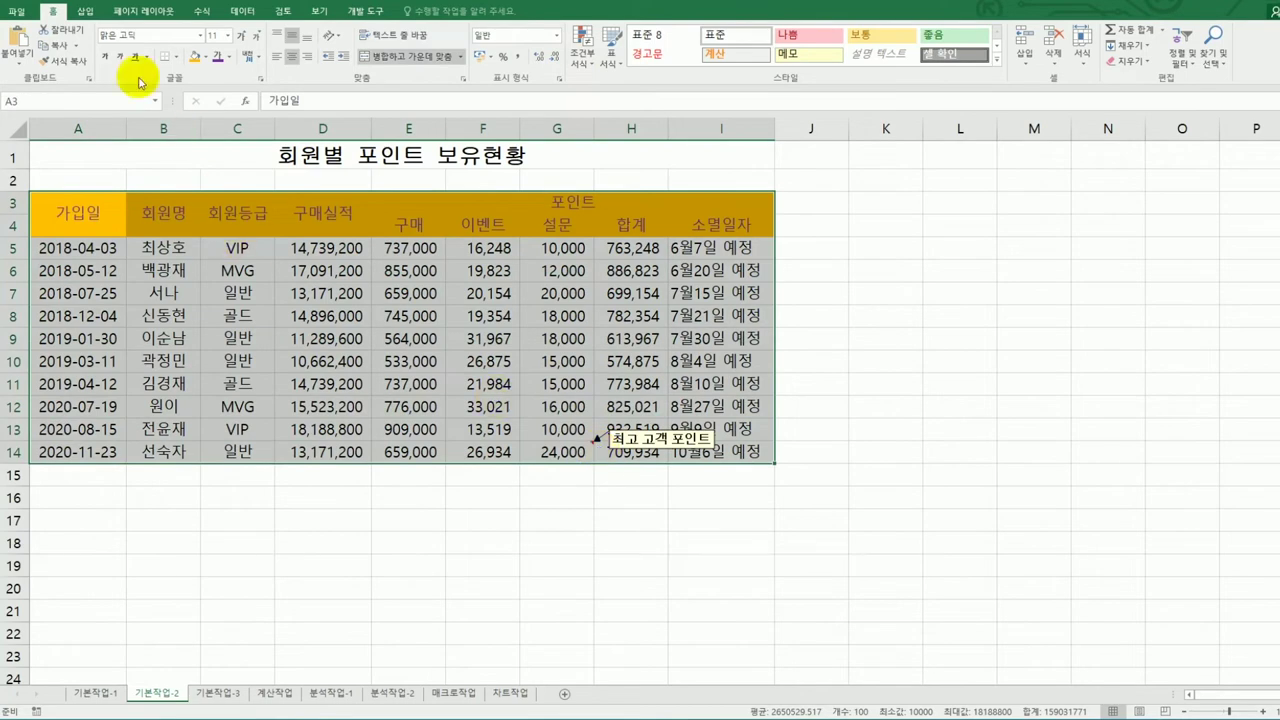
pyautogui.click(174, 62)
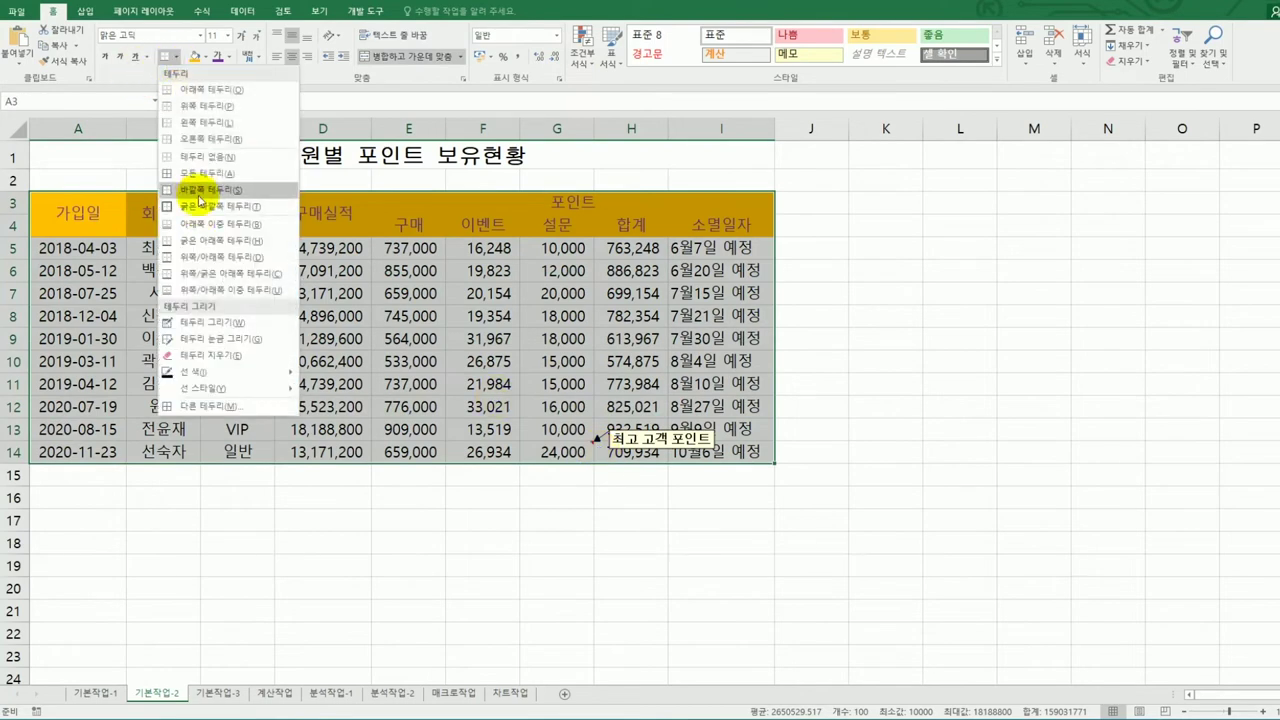
pyautogui.click(199, 184)
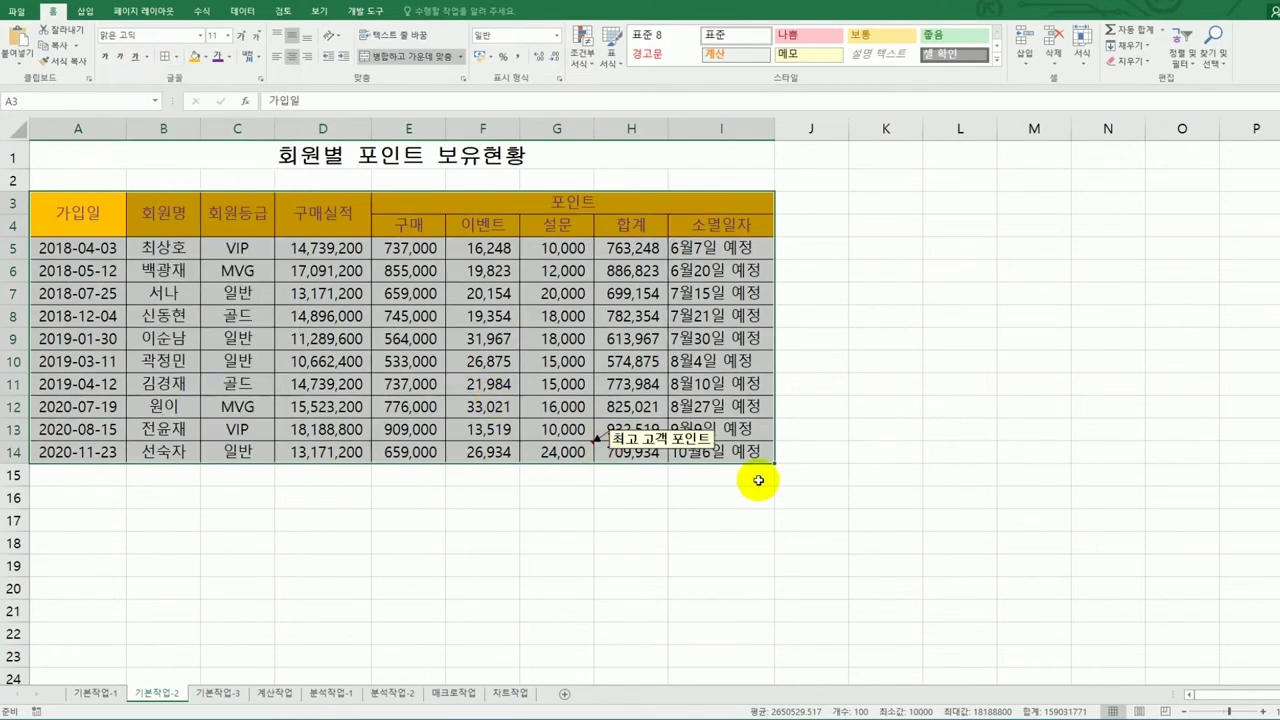
pyautogui.click(838, 504)
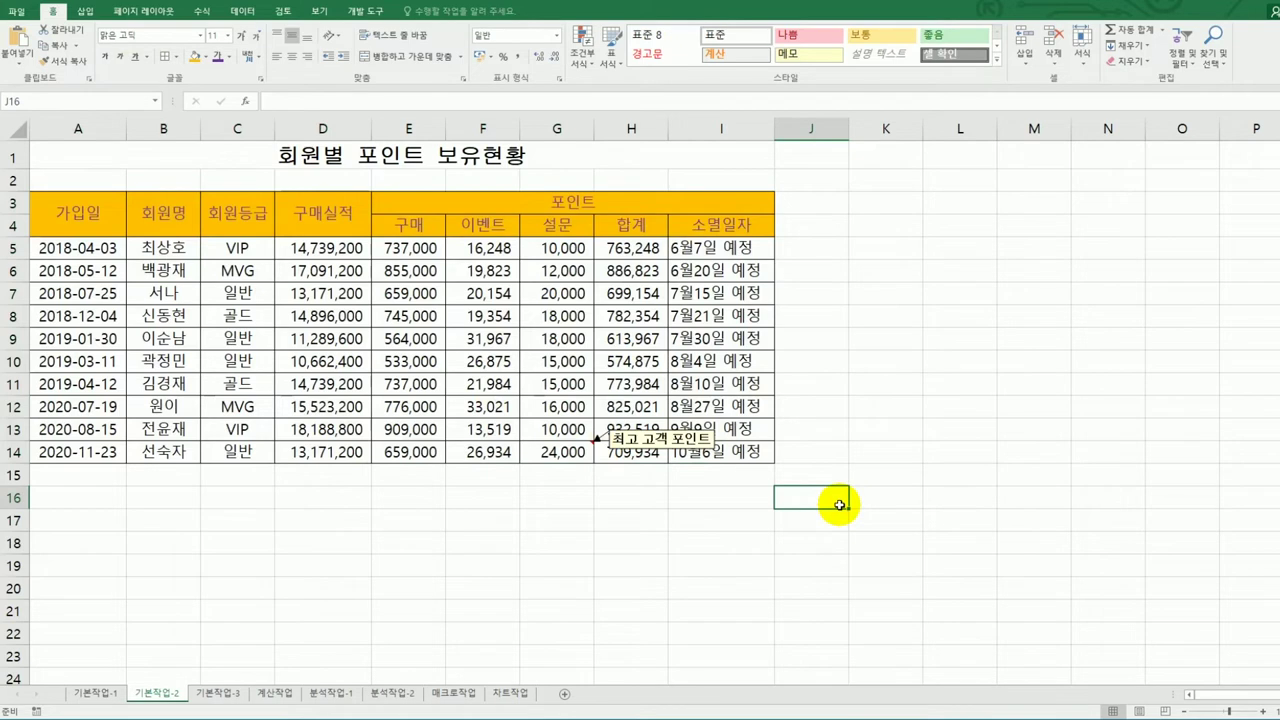
# - Start a text file import at cell A1 of the 기본작업-3 sheet, choosing the file 채용결과발표
pyautogui.click(236, 693)
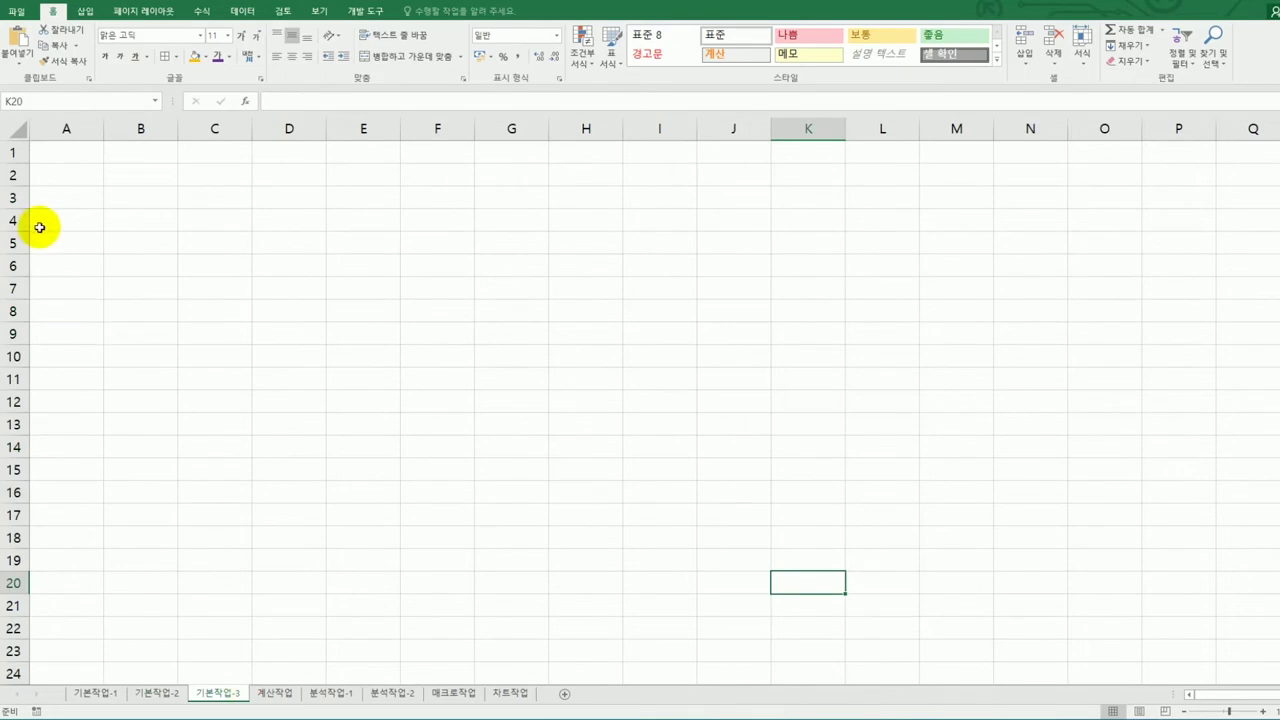
pyautogui.click(63, 152)
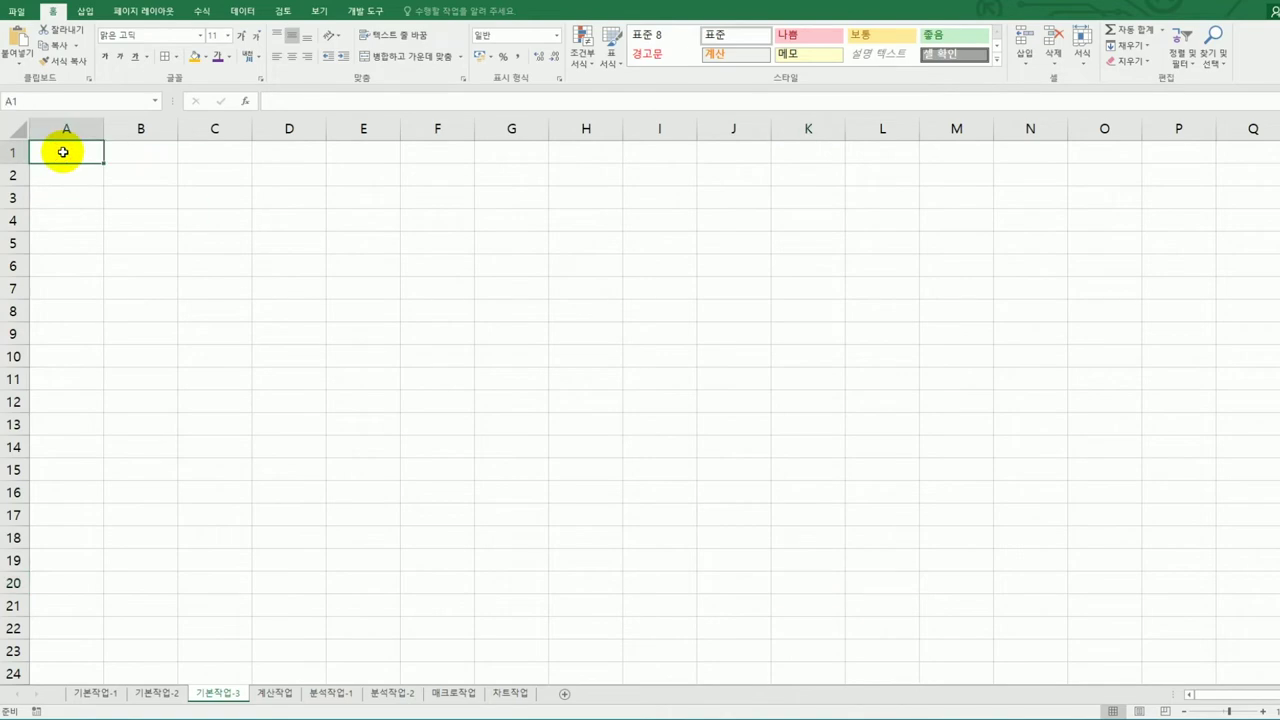
pyautogui.click(258, 11)
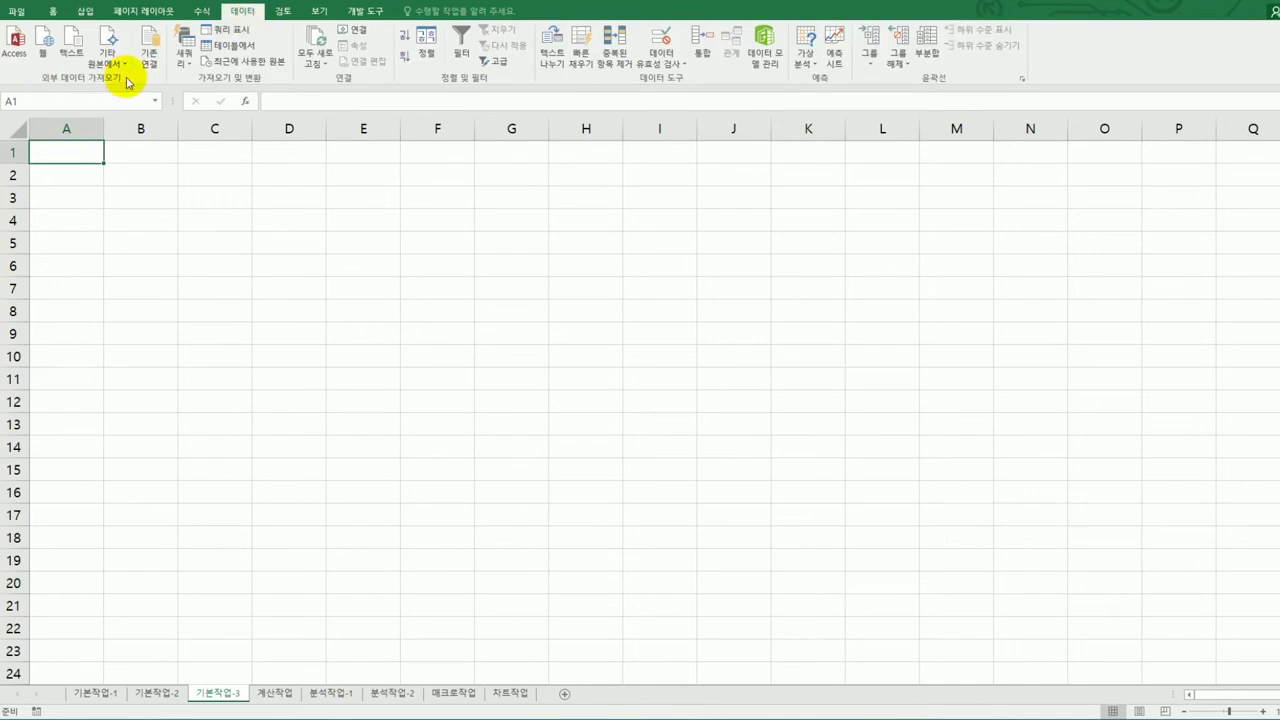
pyautogui.click(70, 50)
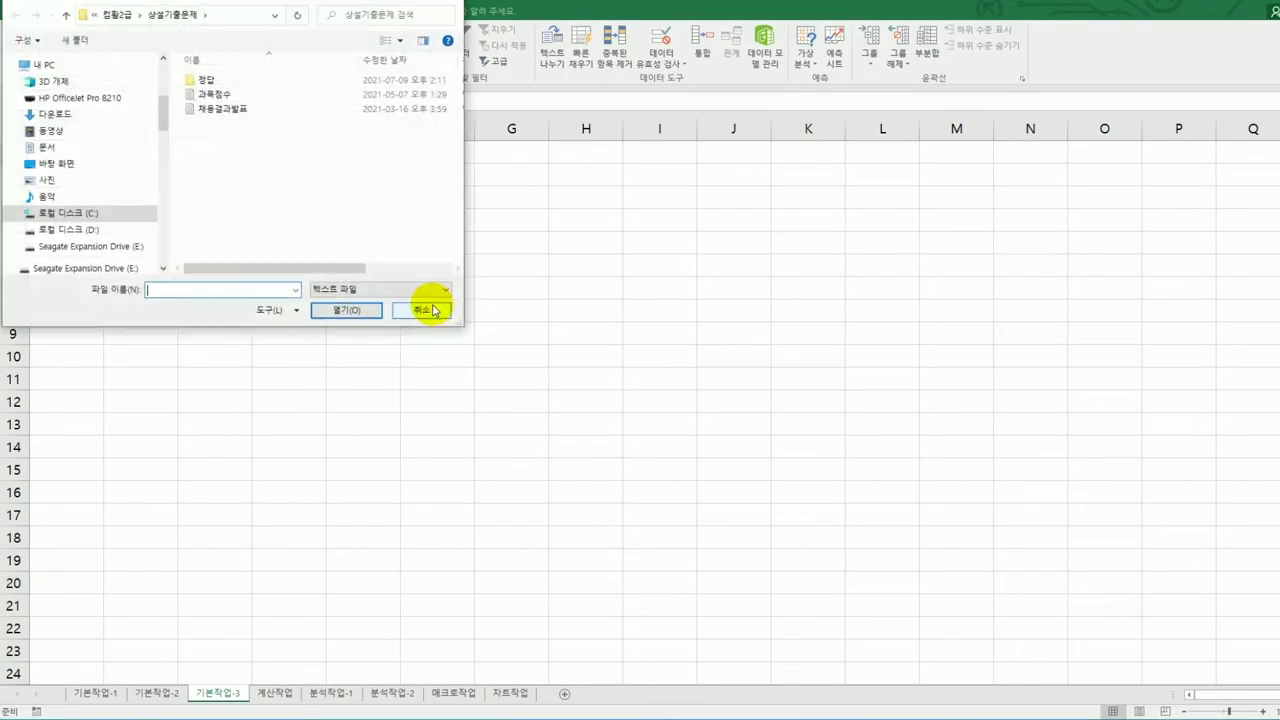
pyautogui.moveTo(290, 3); pyautogui.dragTo(581, 160)
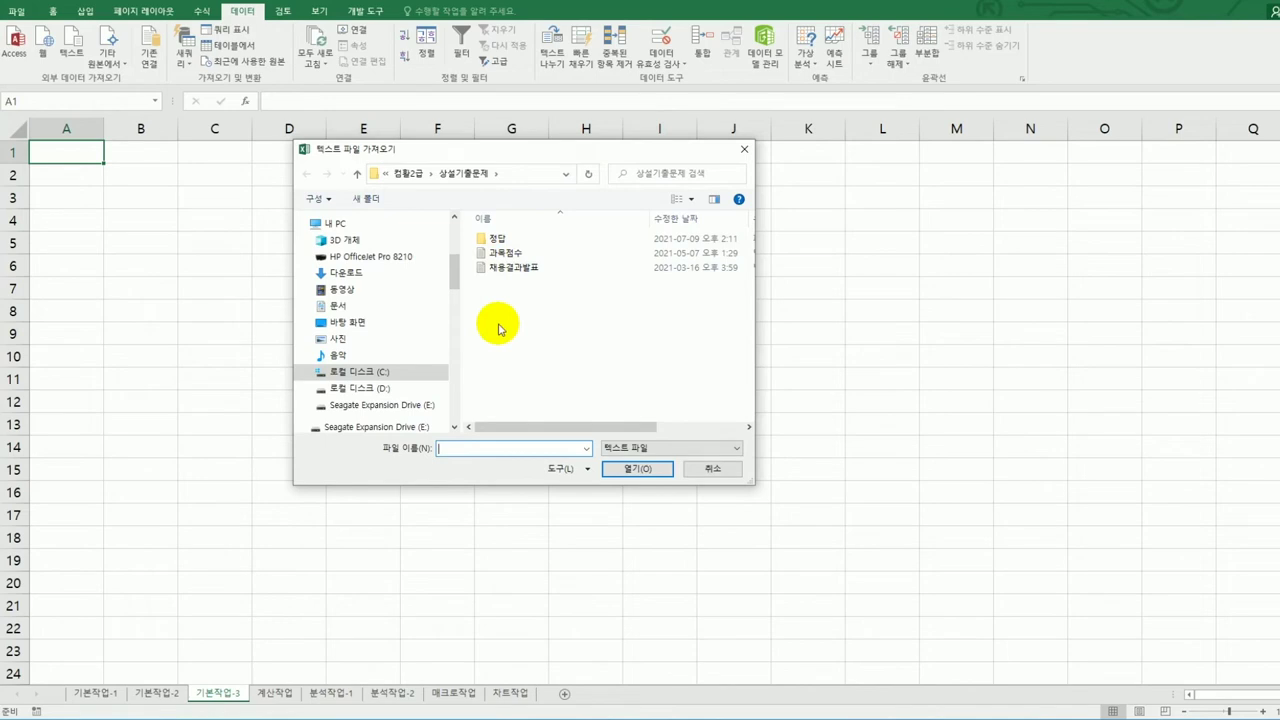
pyautogui.click(492, 268)
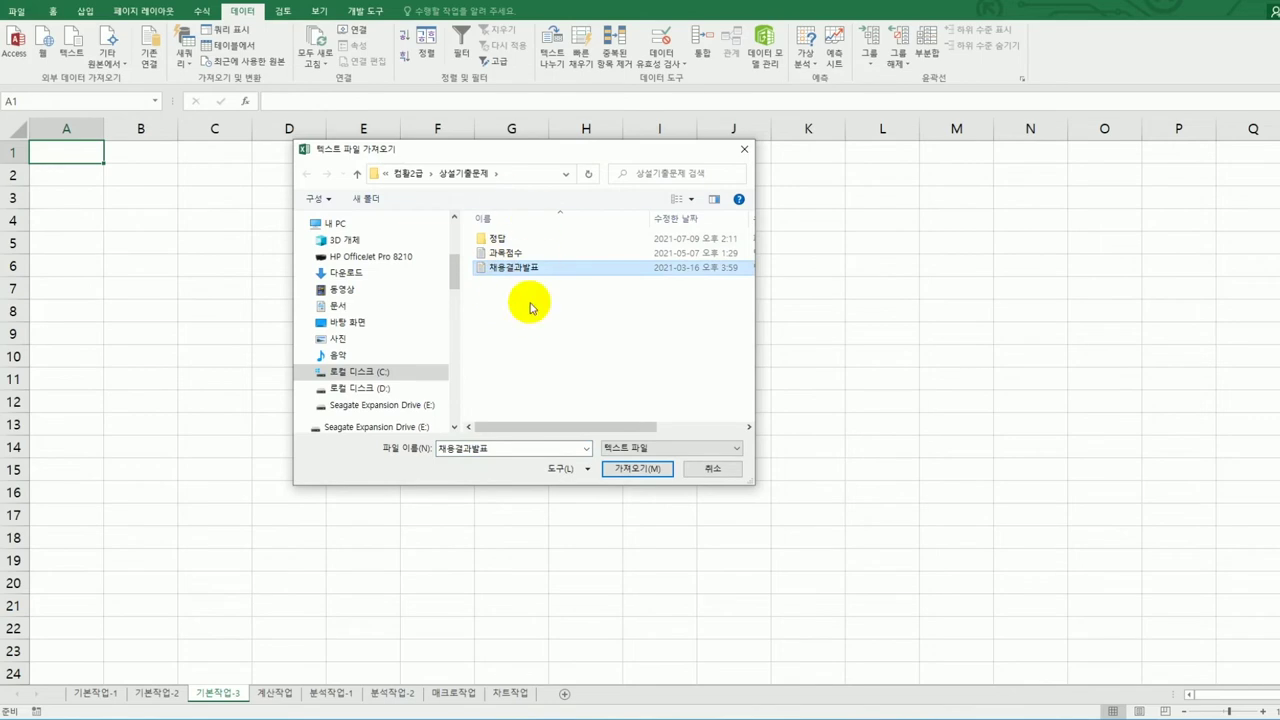
pyautogui.click(646, 469)
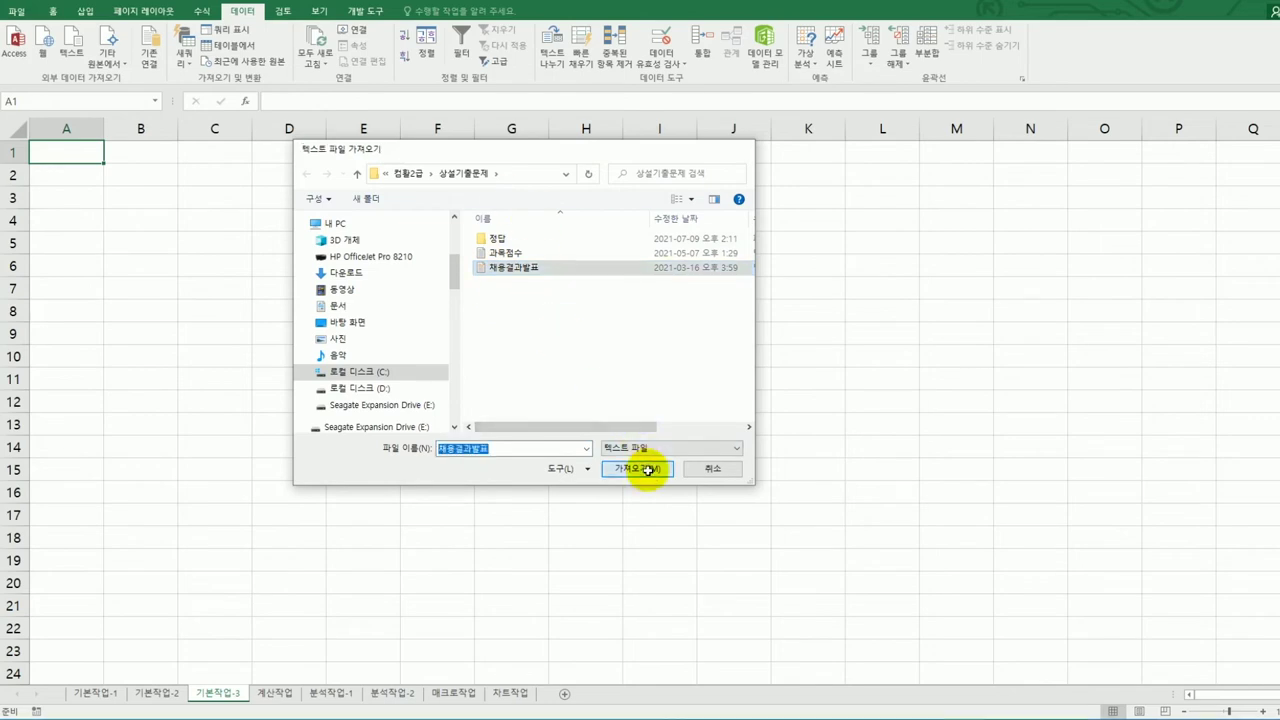
# - Set the text import to delimited data with comma as the only delimiter, replacing tab, and finish the wizard
pyautogui.moveTo(856, 209); pyautogui.dragTo(470, 193)
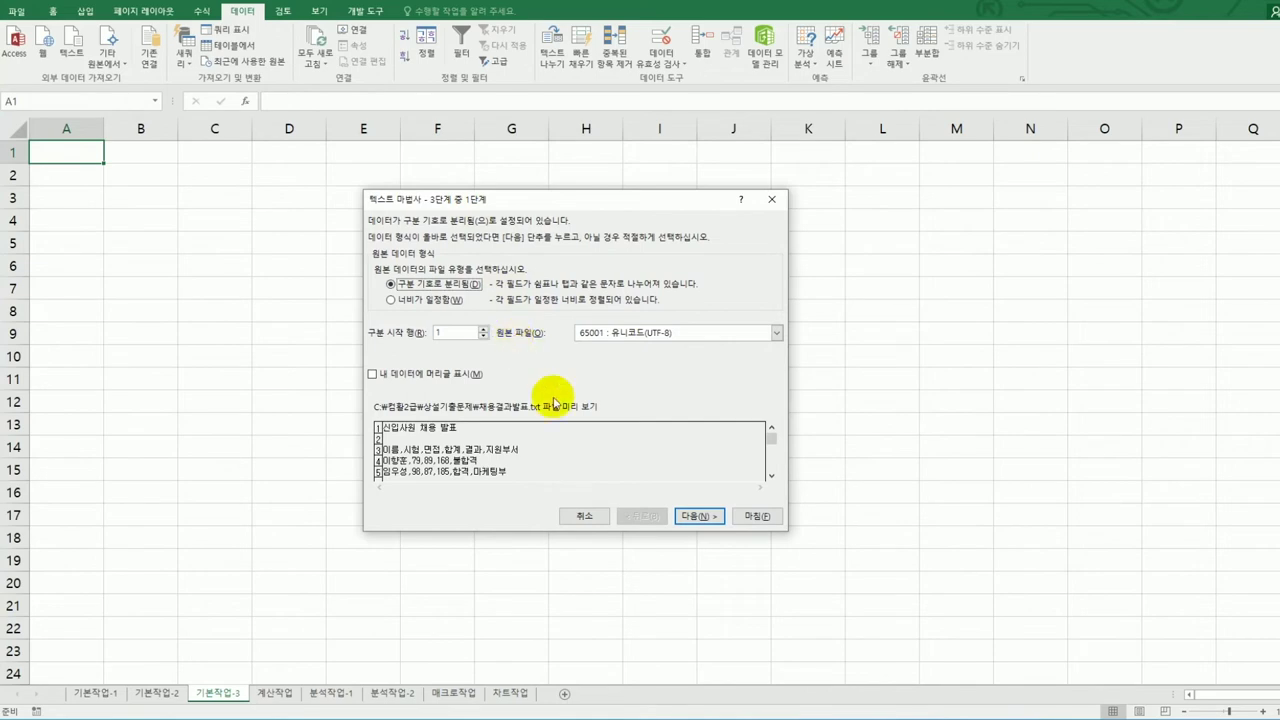
pyautogui.click(688, 516)
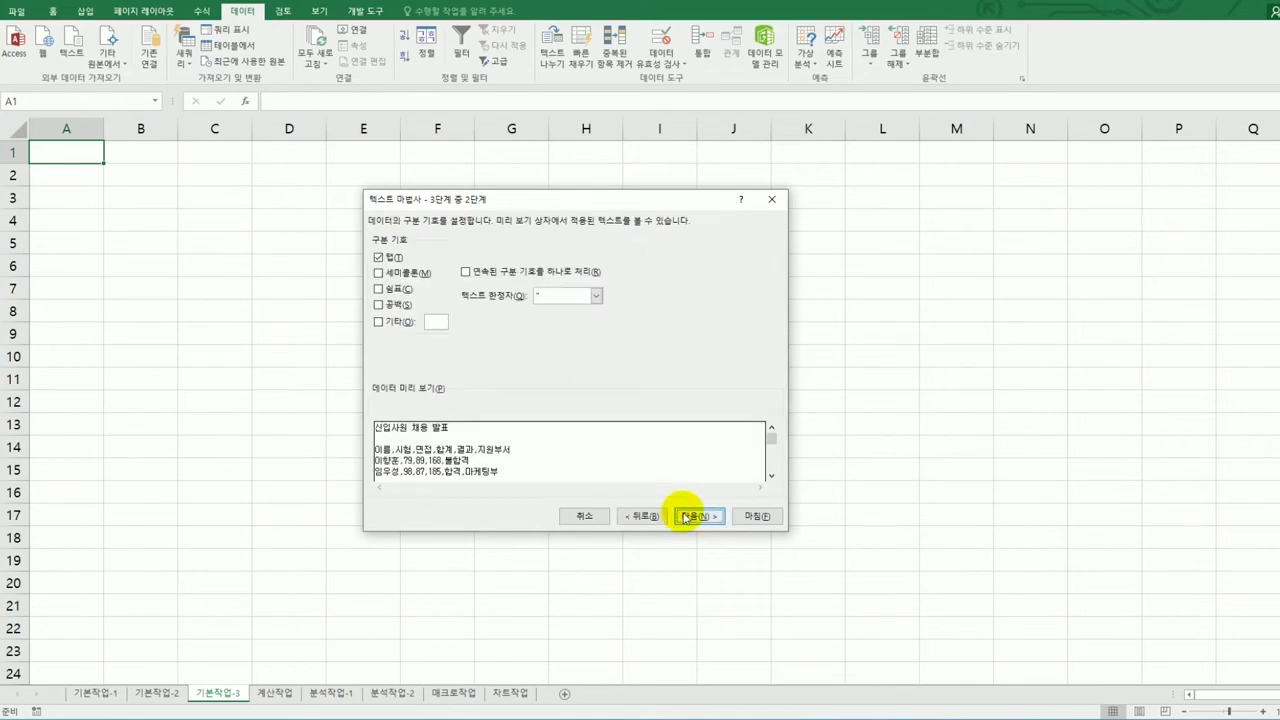
pyautogui.click(379, 262)
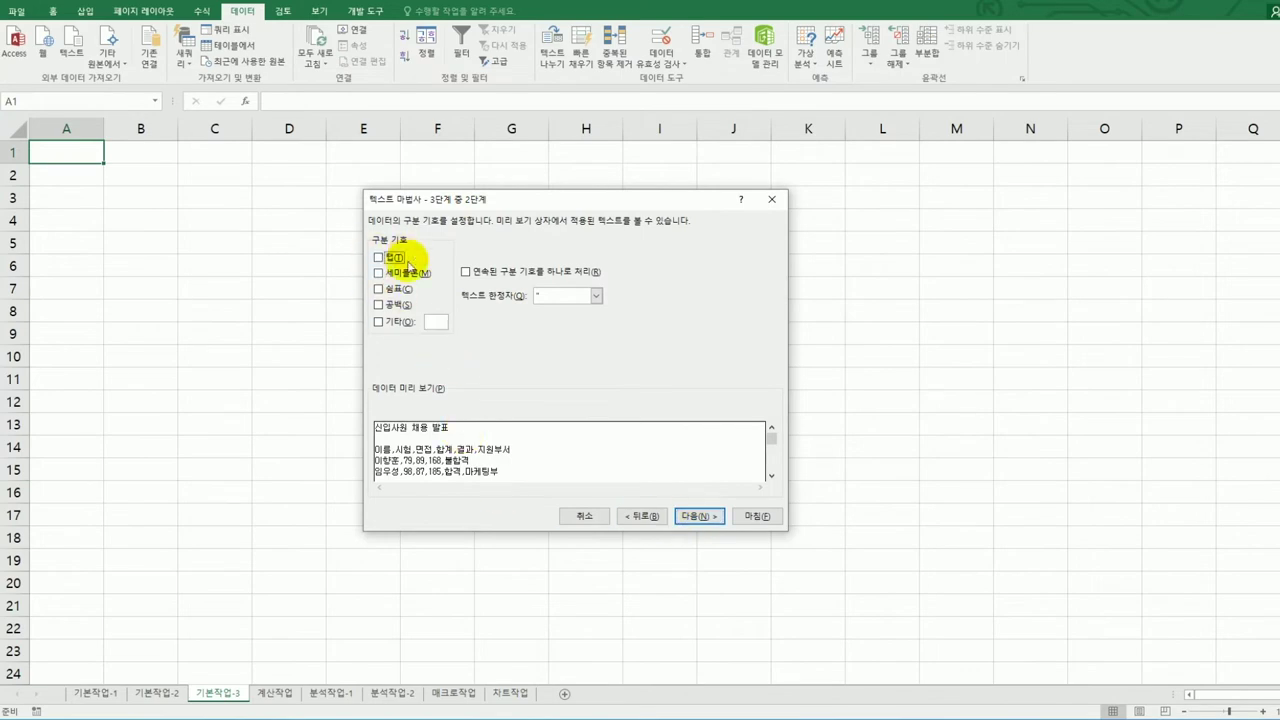
pyautogui.click(378, 289)
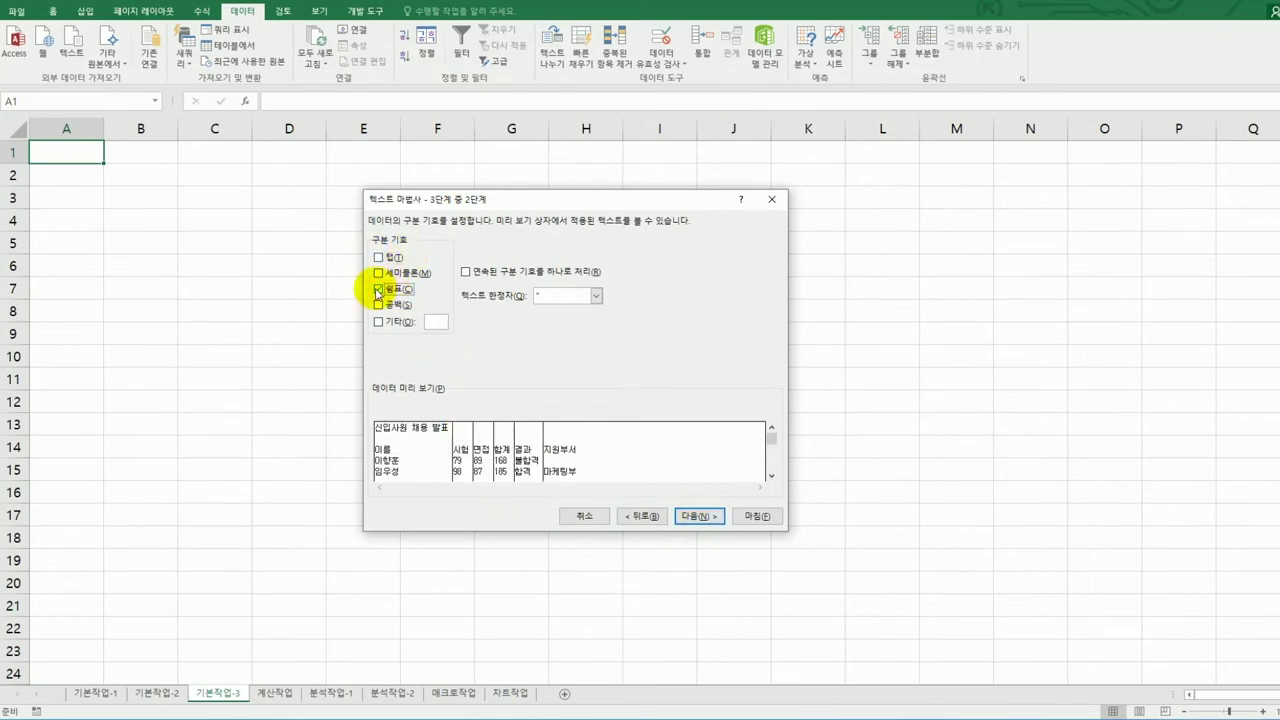
pyautogui.click(698, 517)
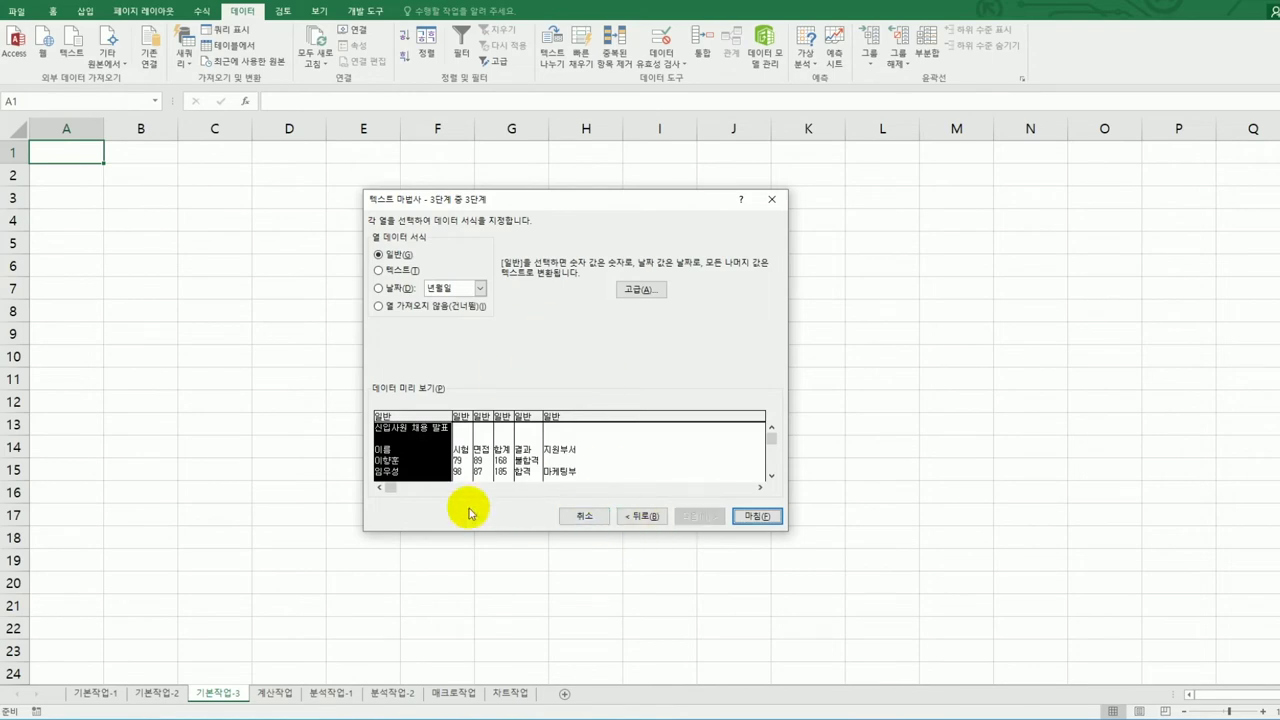
pyautogui.click(770, 518)
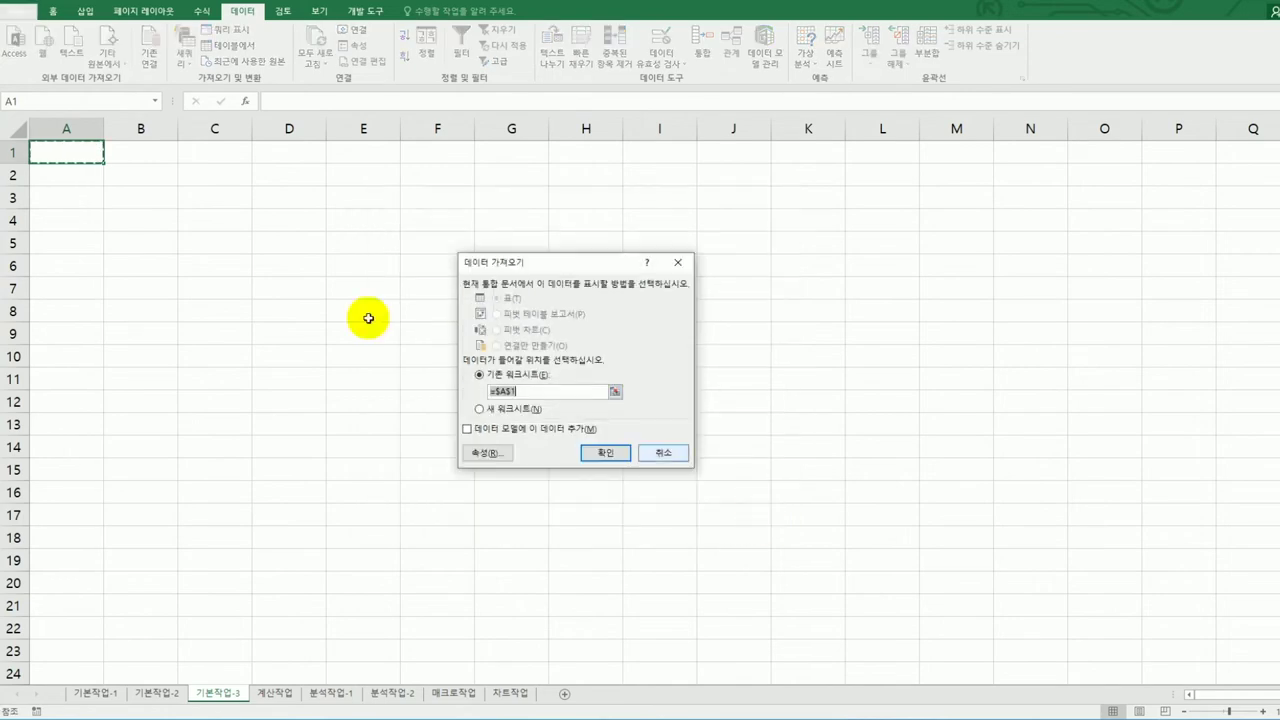
# - Place the imported data at cell A1 of the existing sheet with column width adjustment (열 너비 조정) turned off
pyautogui.click(55, 158)
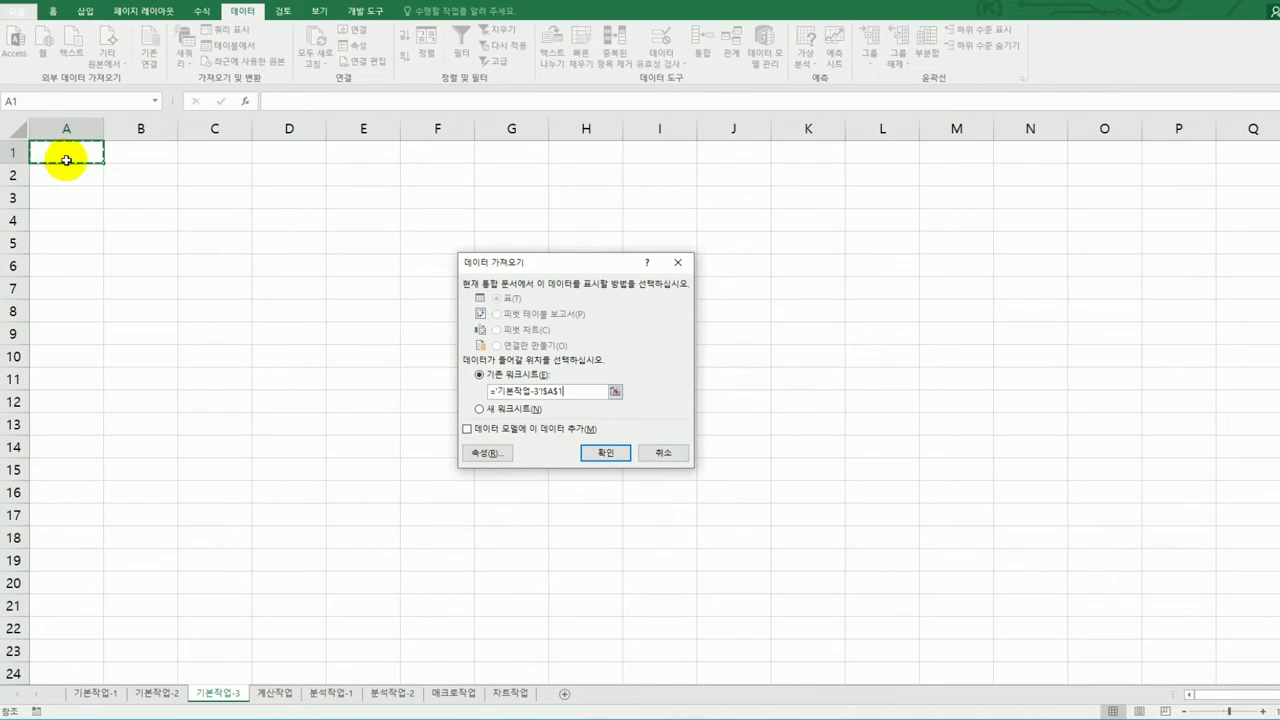
pyautogui.click(474, 453)
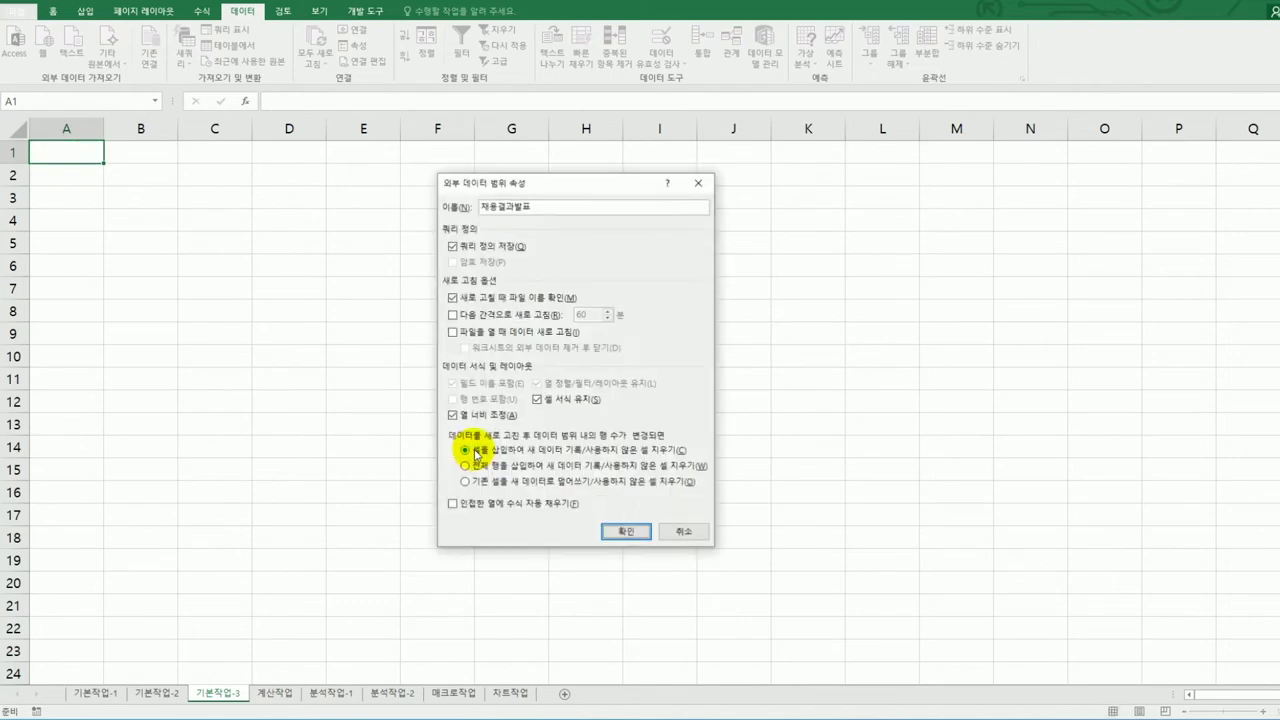
pyautogui.moveTo(540, 192); pyautogui.dragTo(291, 191)
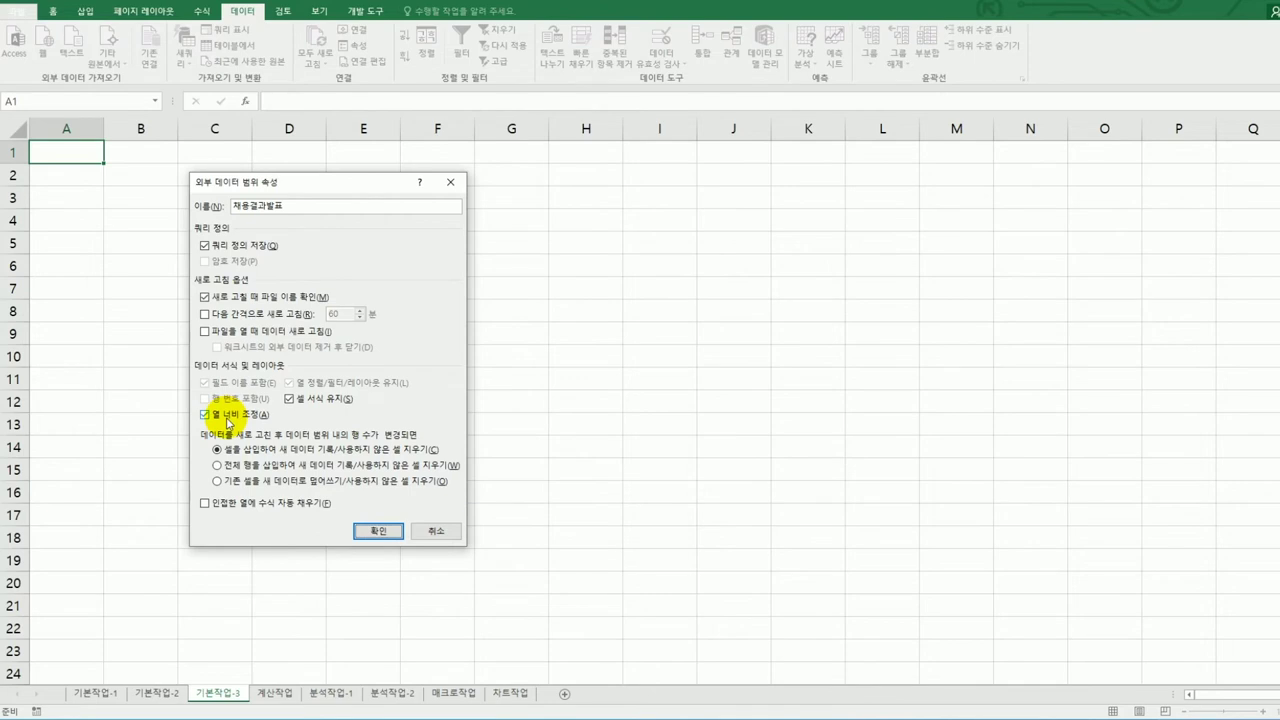
pyautogui.click(229, 418)
pyautogui.click(386, 530)
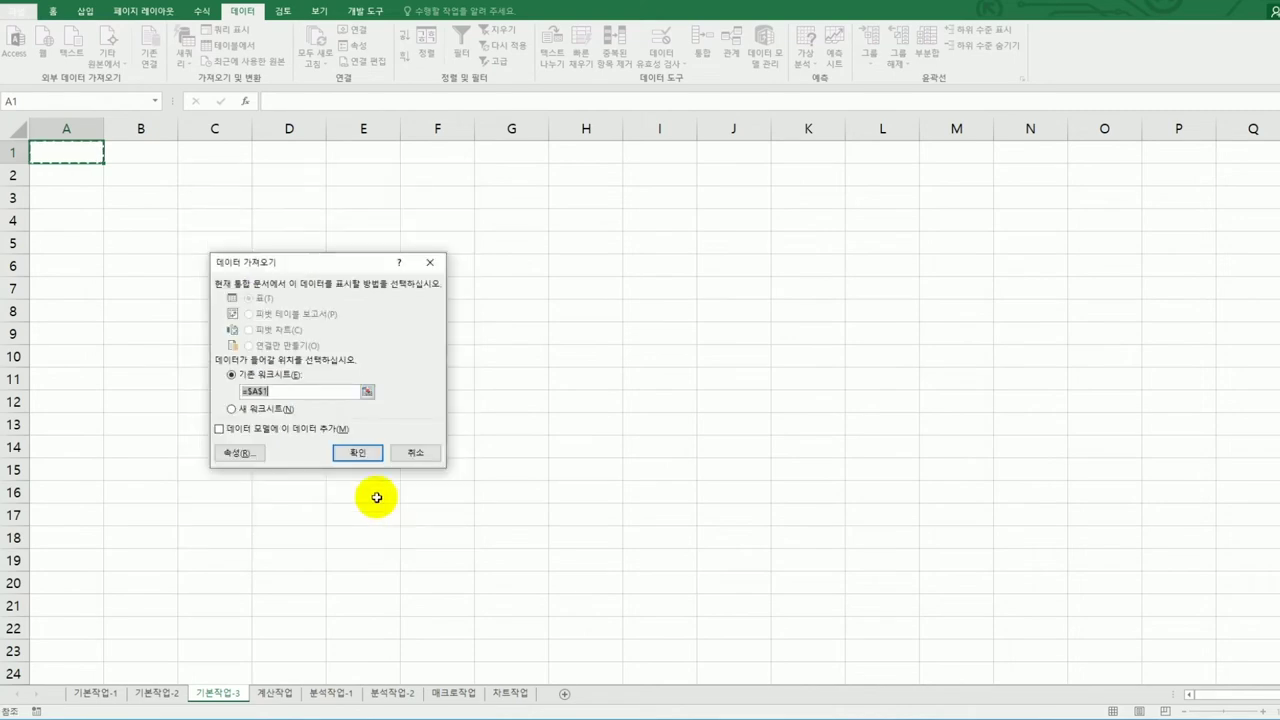
pyautogui.click(364, 452)
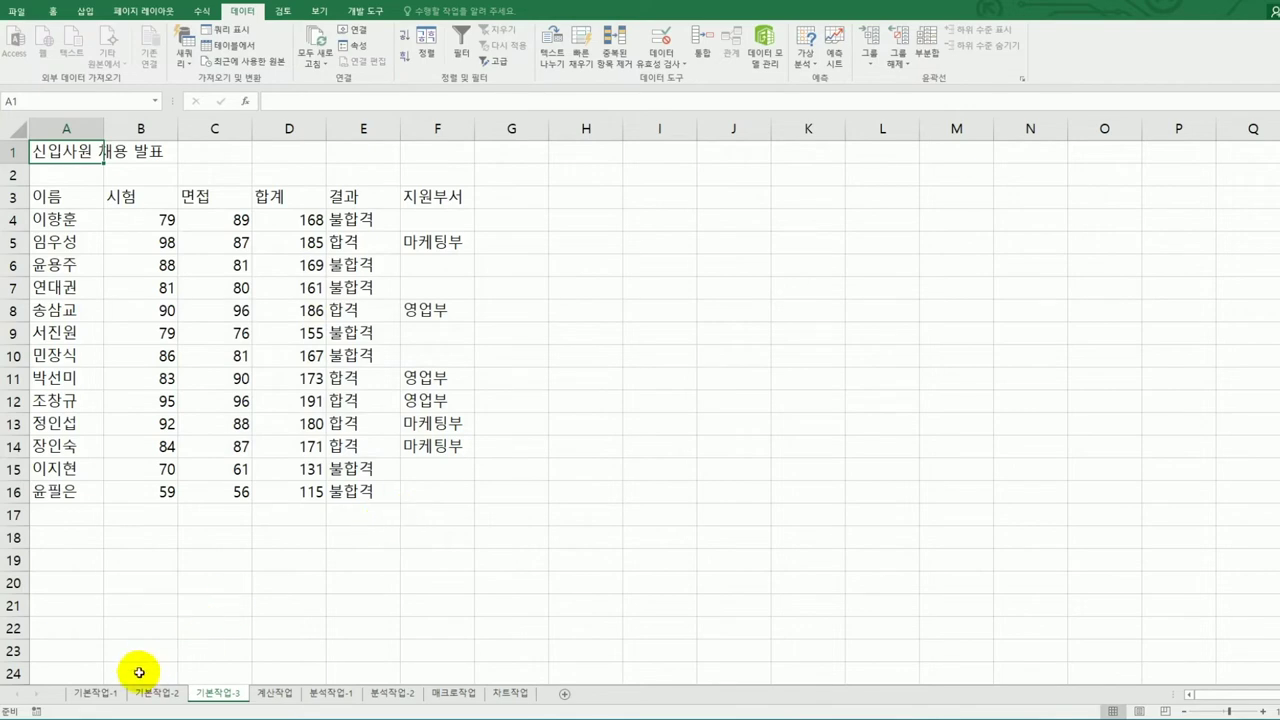
pyautogui.click(95, 693)
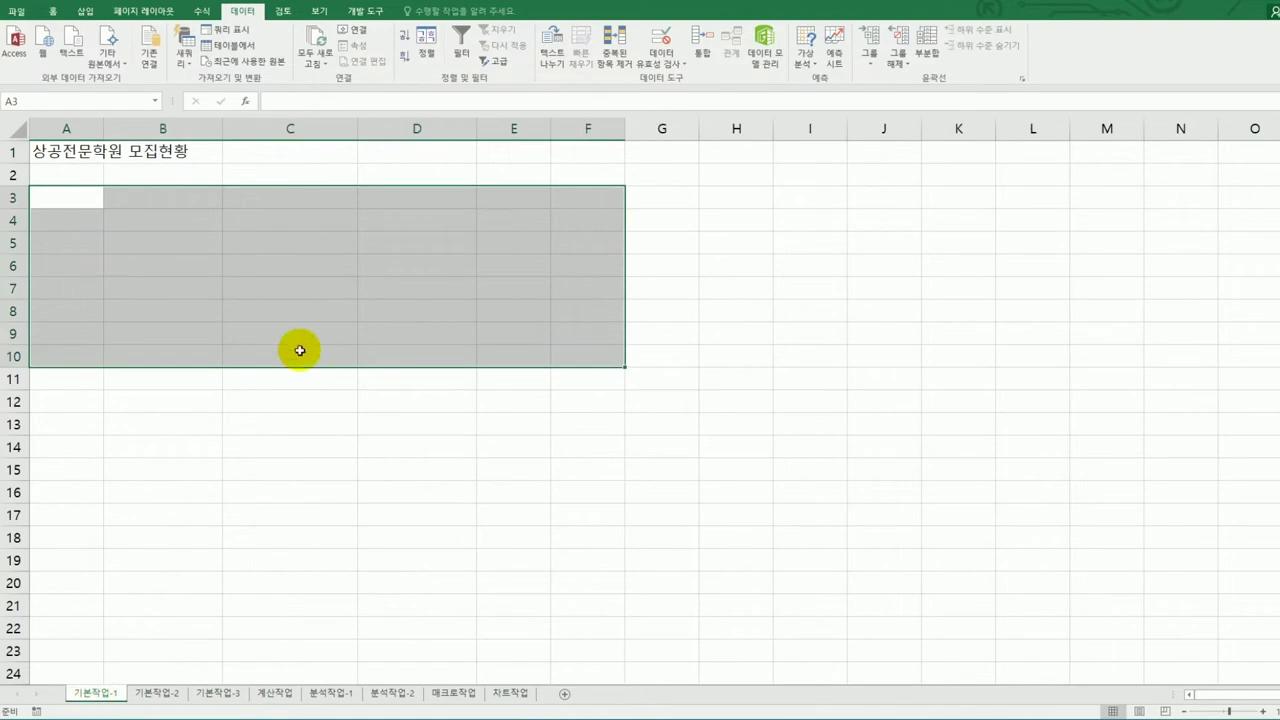
pyautogui.click(167, 691)
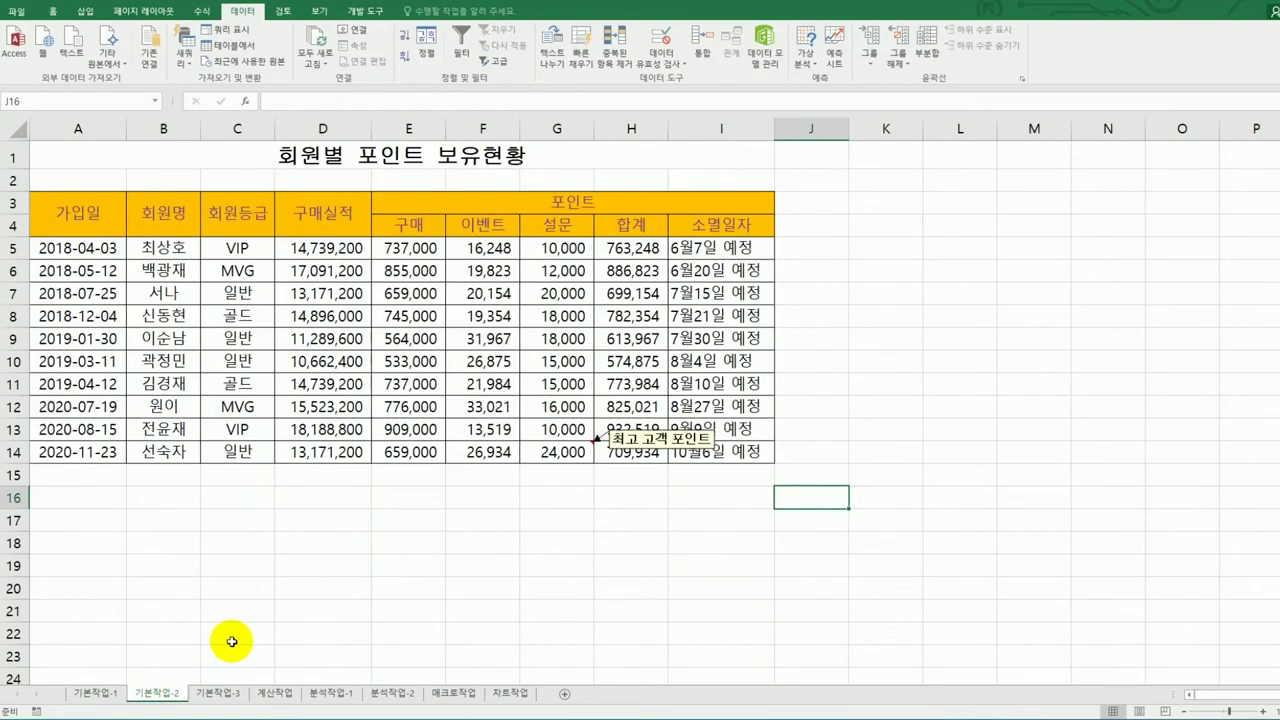
pyautogui.click(216, 692)
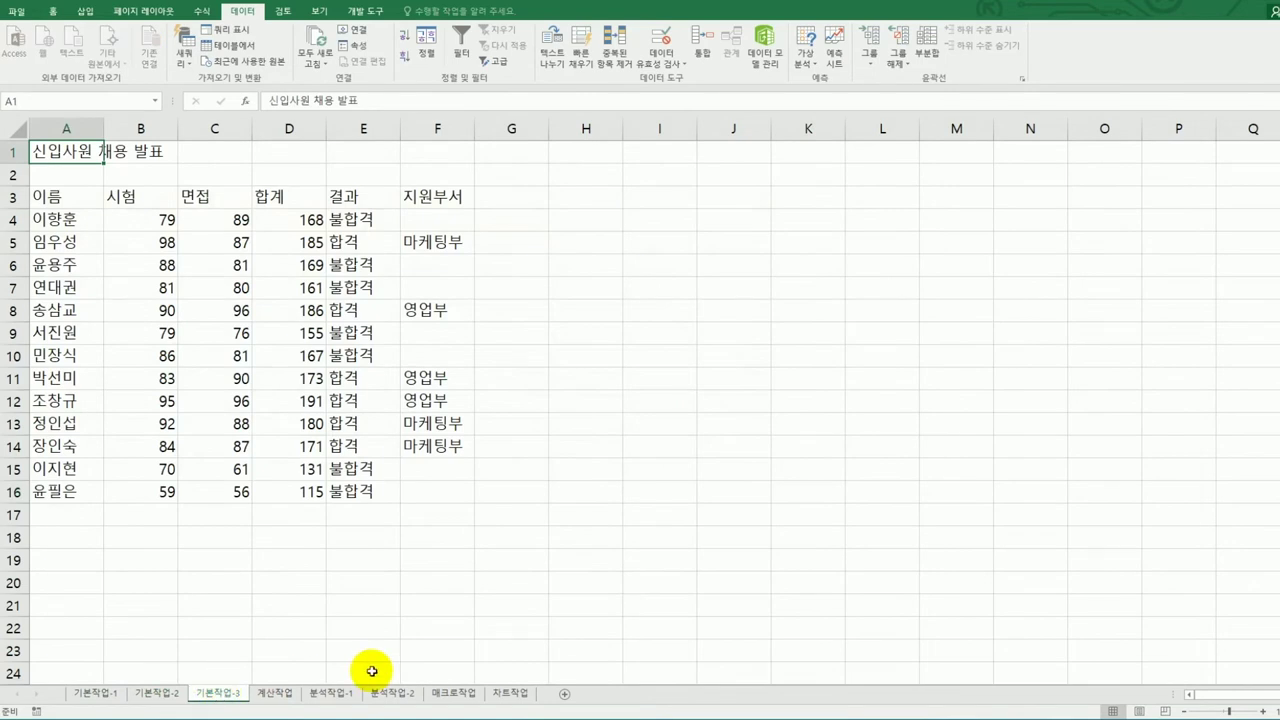
# - Enter =RANK.EQ(B3,$B$3:$B$11,0) in cell C3 of the 계산작업 sheet to rank the score in descending order
pyautogui.click(292, 695)
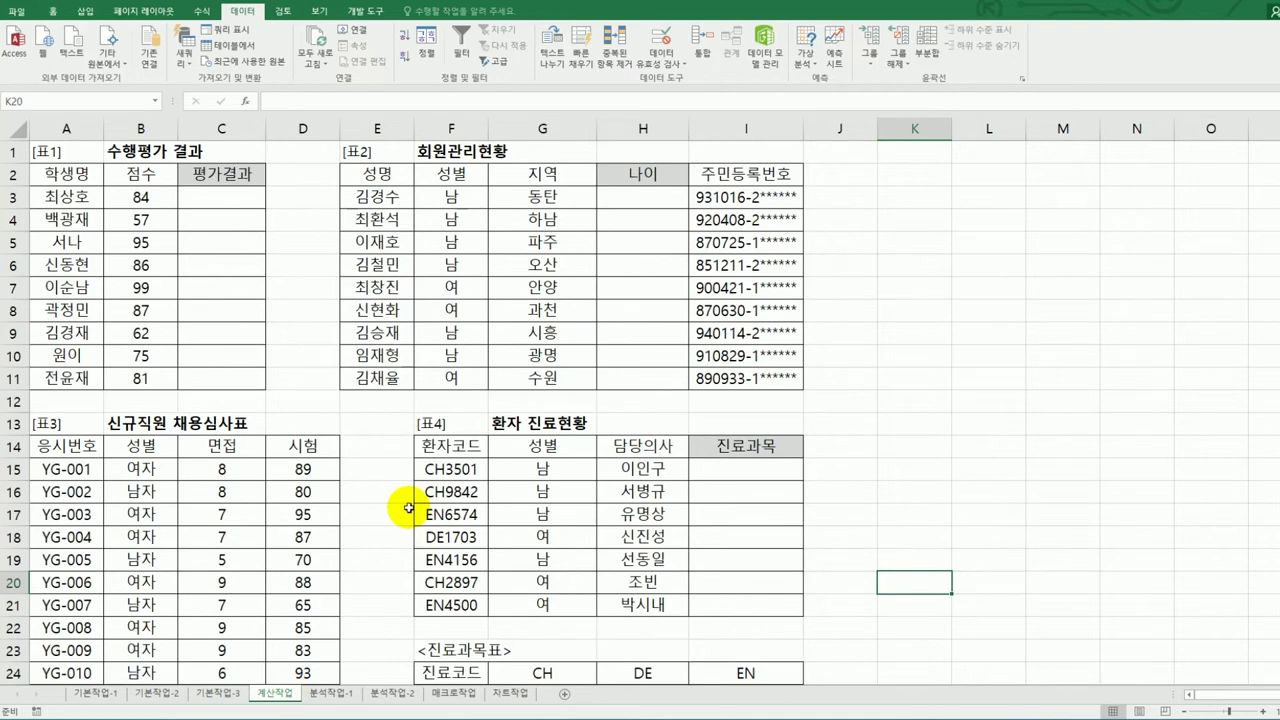
pyautogui.click(215, 199)
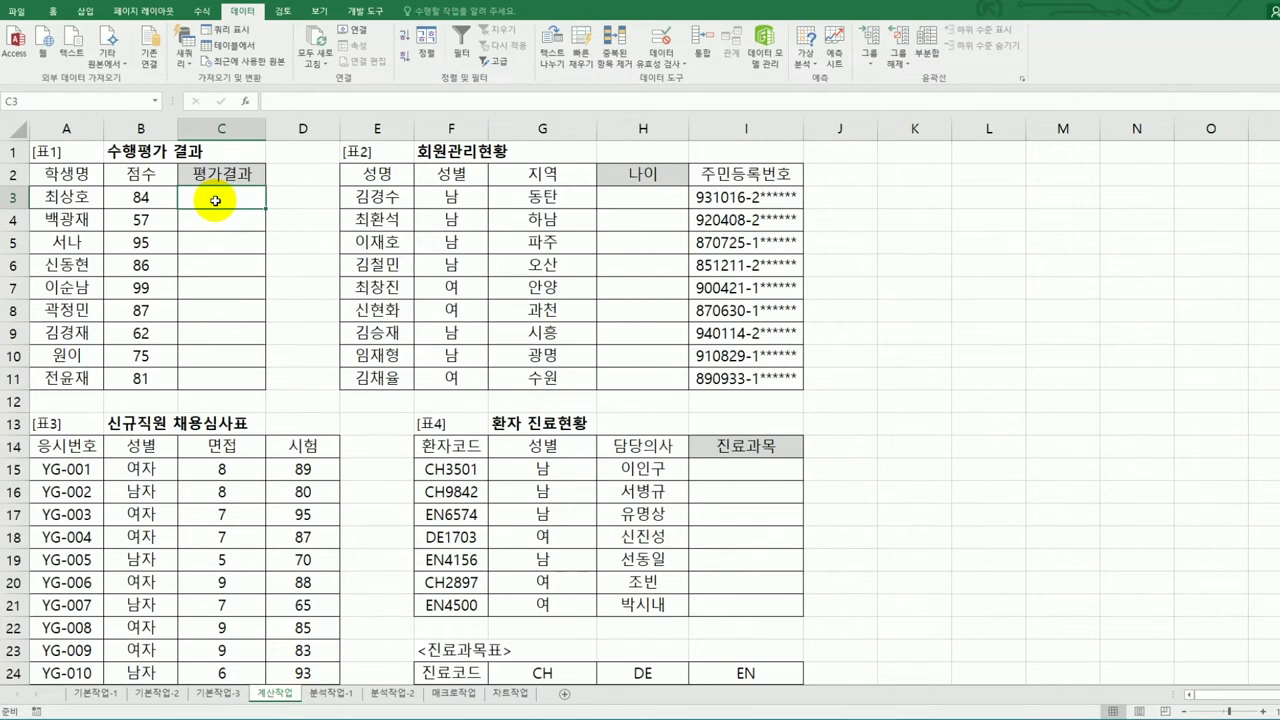
pyautogui.write('=ran')
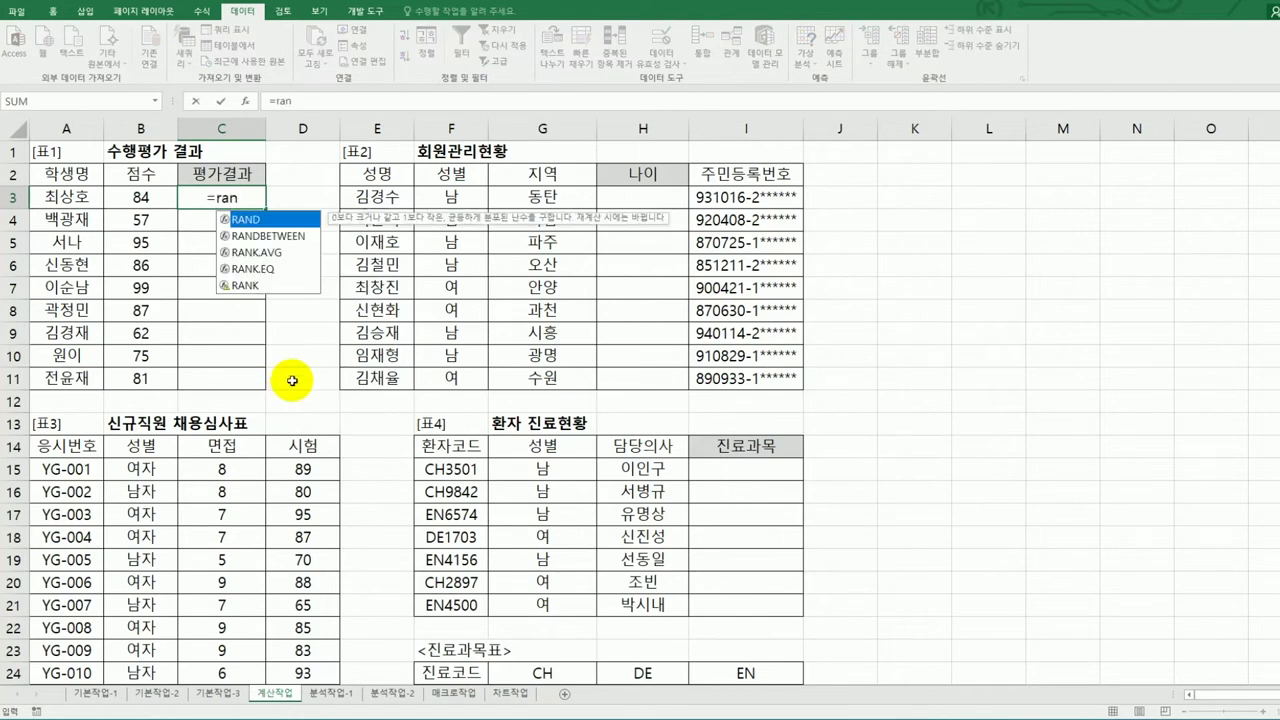
pyautogui.click(280, 270)
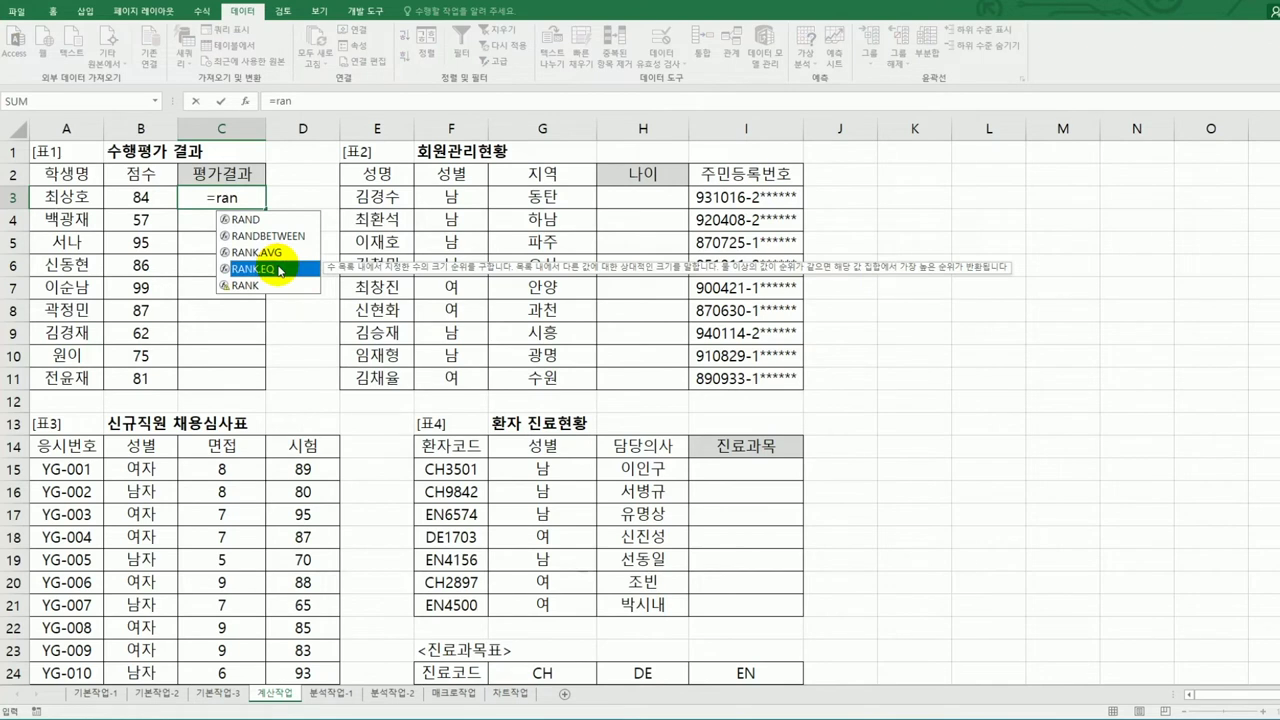
pyautogui.doubleClick(280, 270)
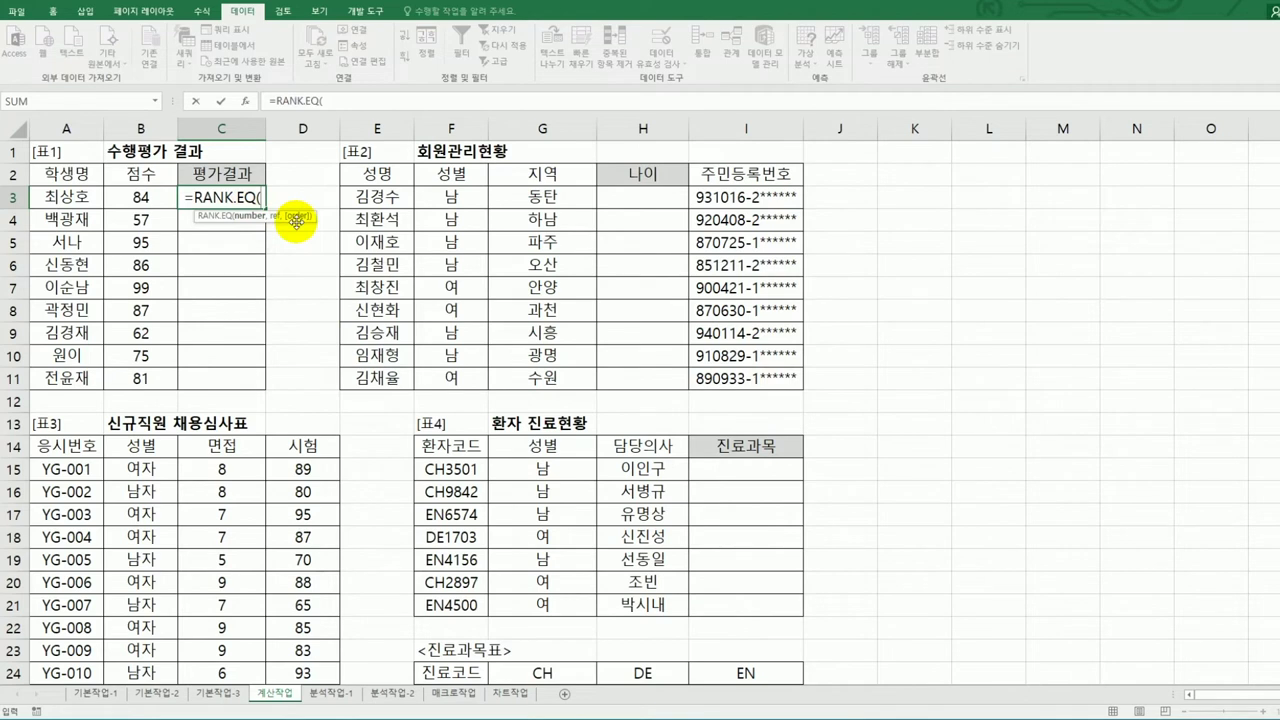
pyautogui.click(135, 195)
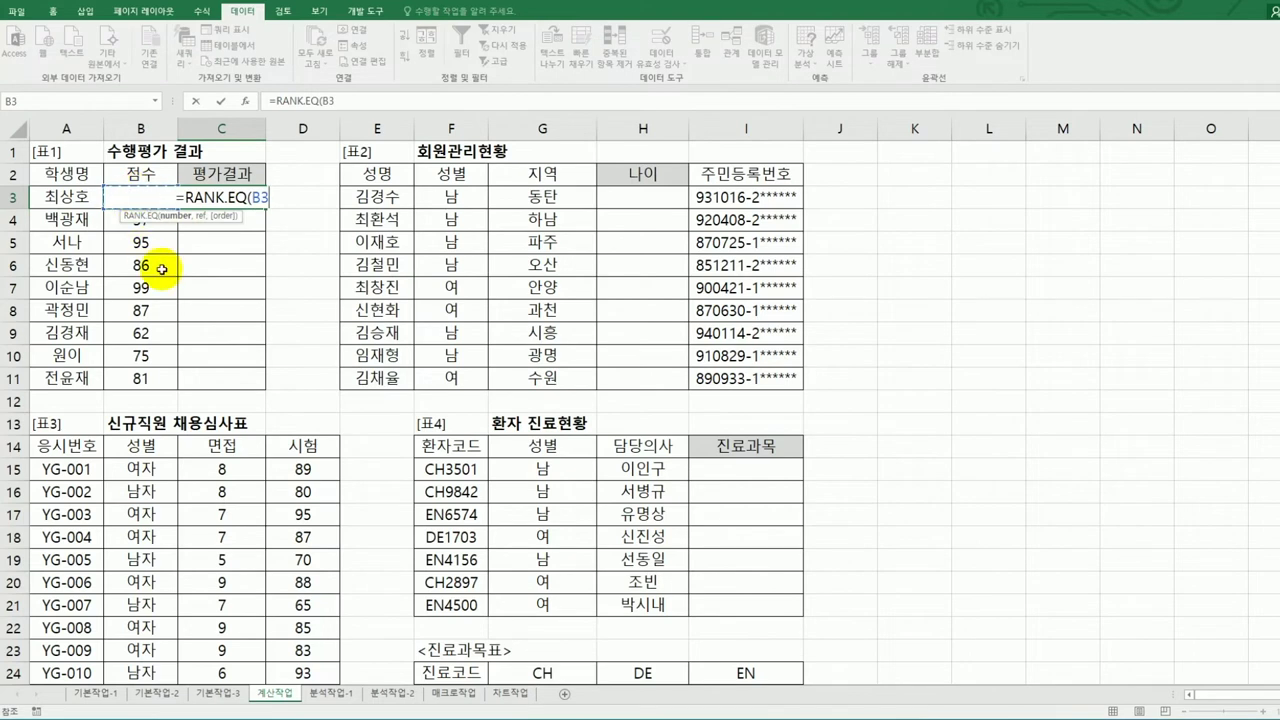
pyautogui.write(',')
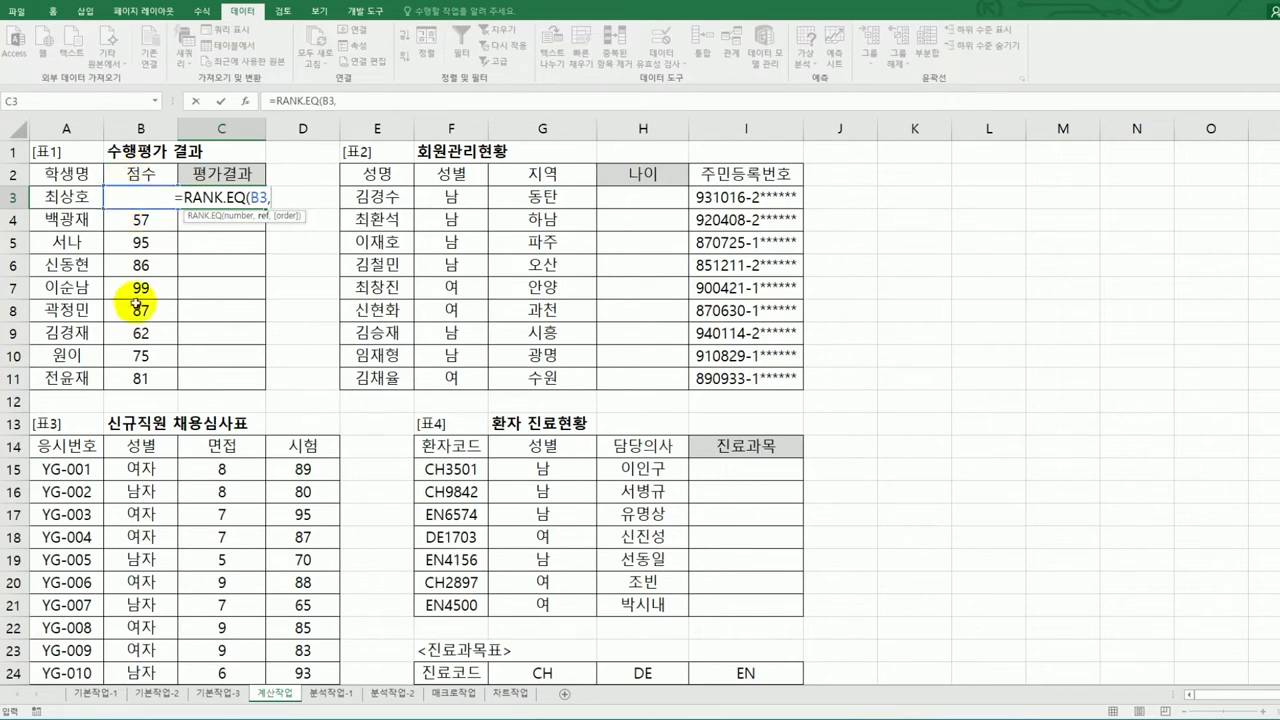
pyautogui.moveTo(143, 379); pyautogui.dragTo(152, 197)
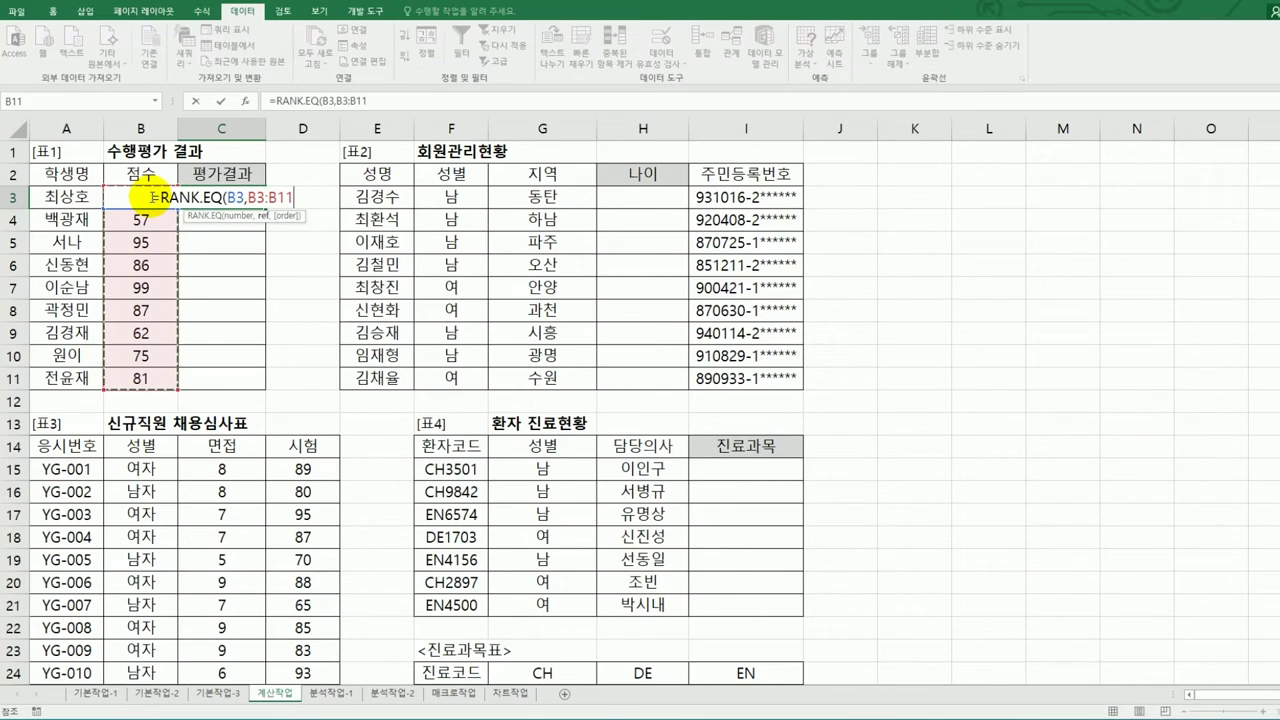
pyautogui.press('F4')
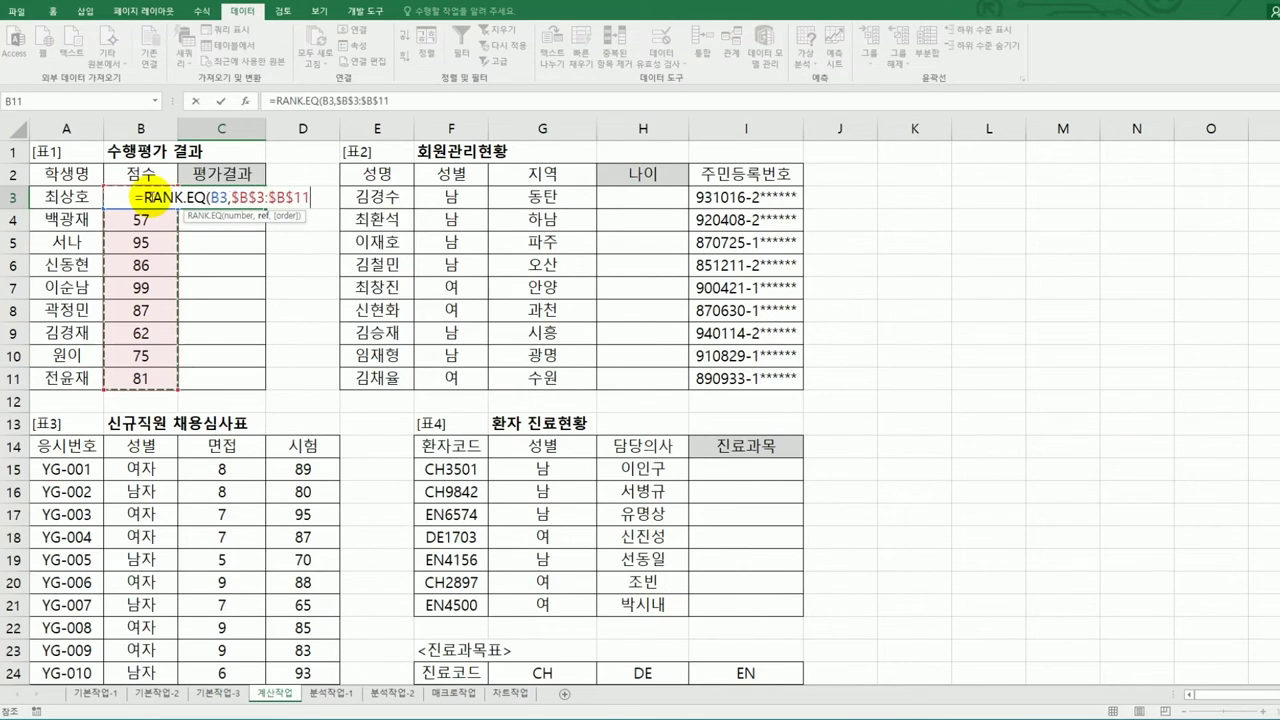
pyautogui.write(',')
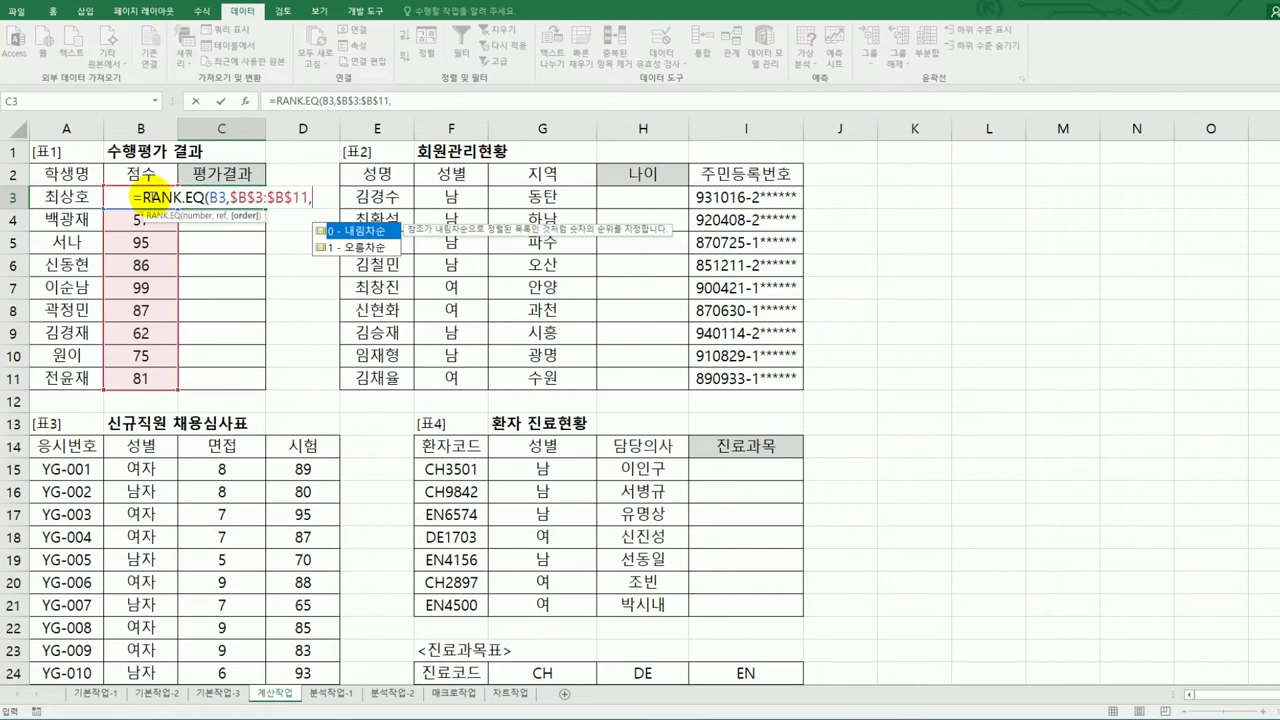
pyautogui.doubleClick(372, 232)
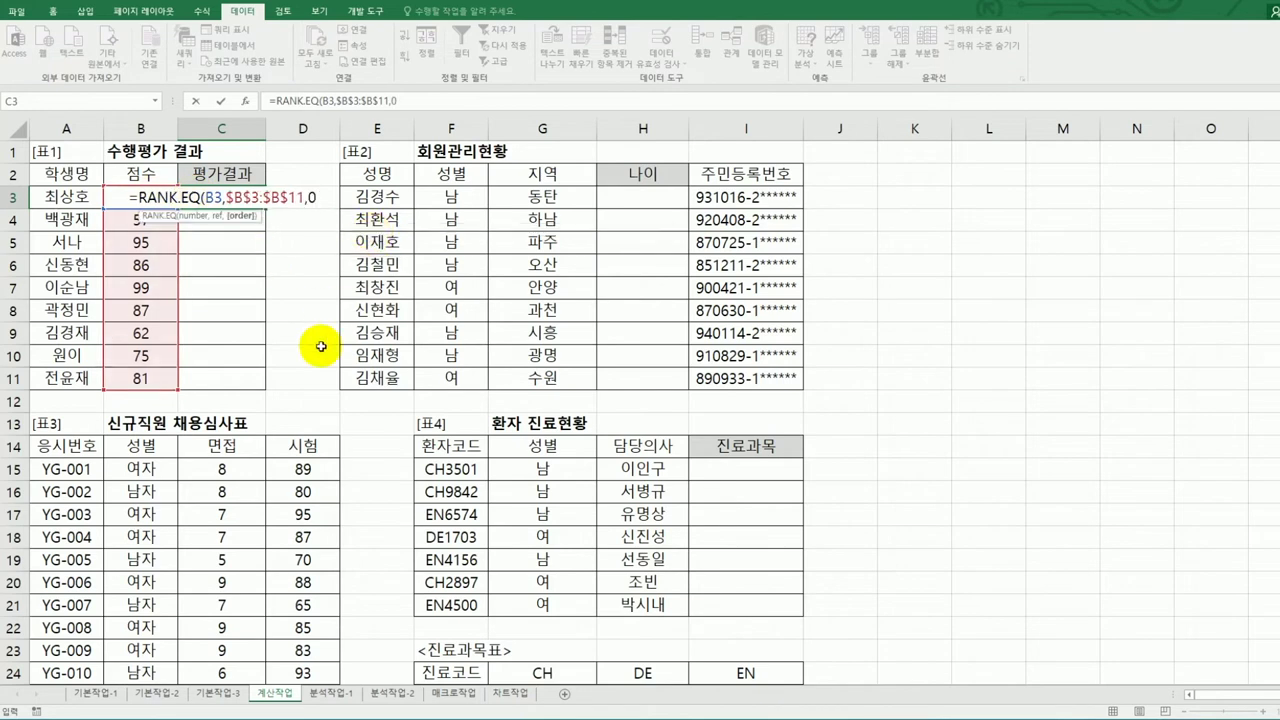
pyautogui.write(')')
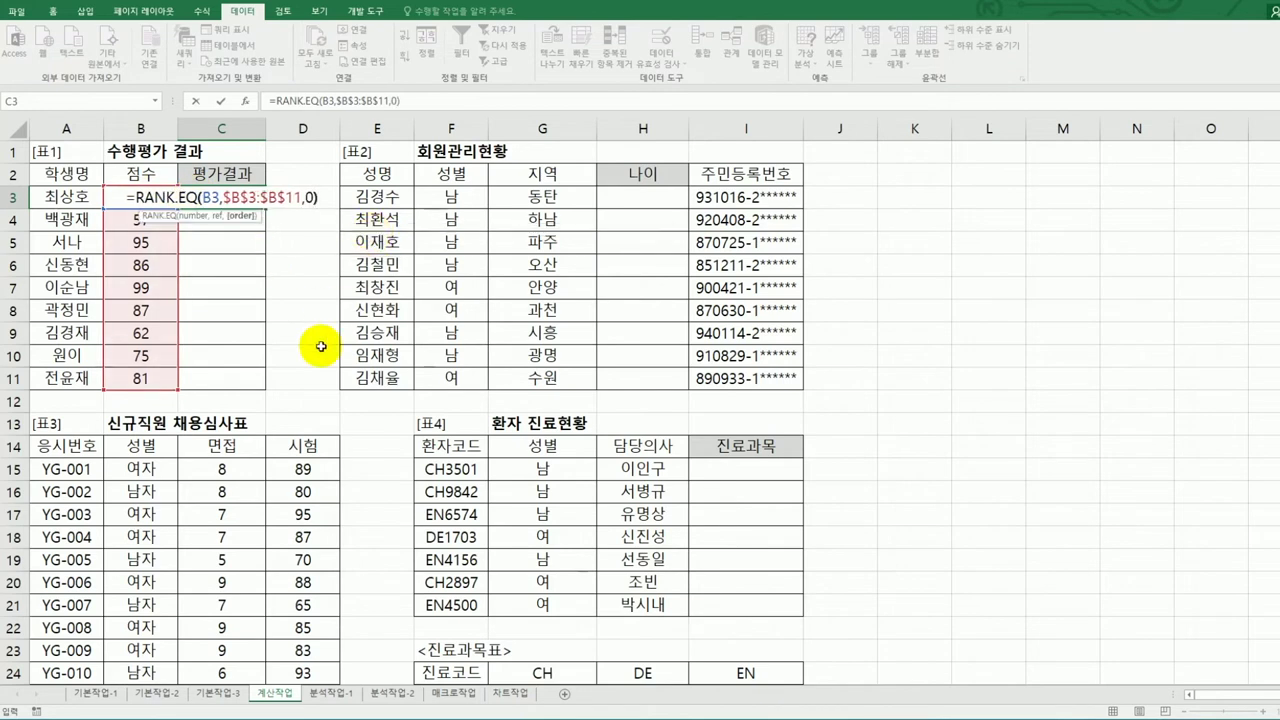
pyautogui.press('Return')
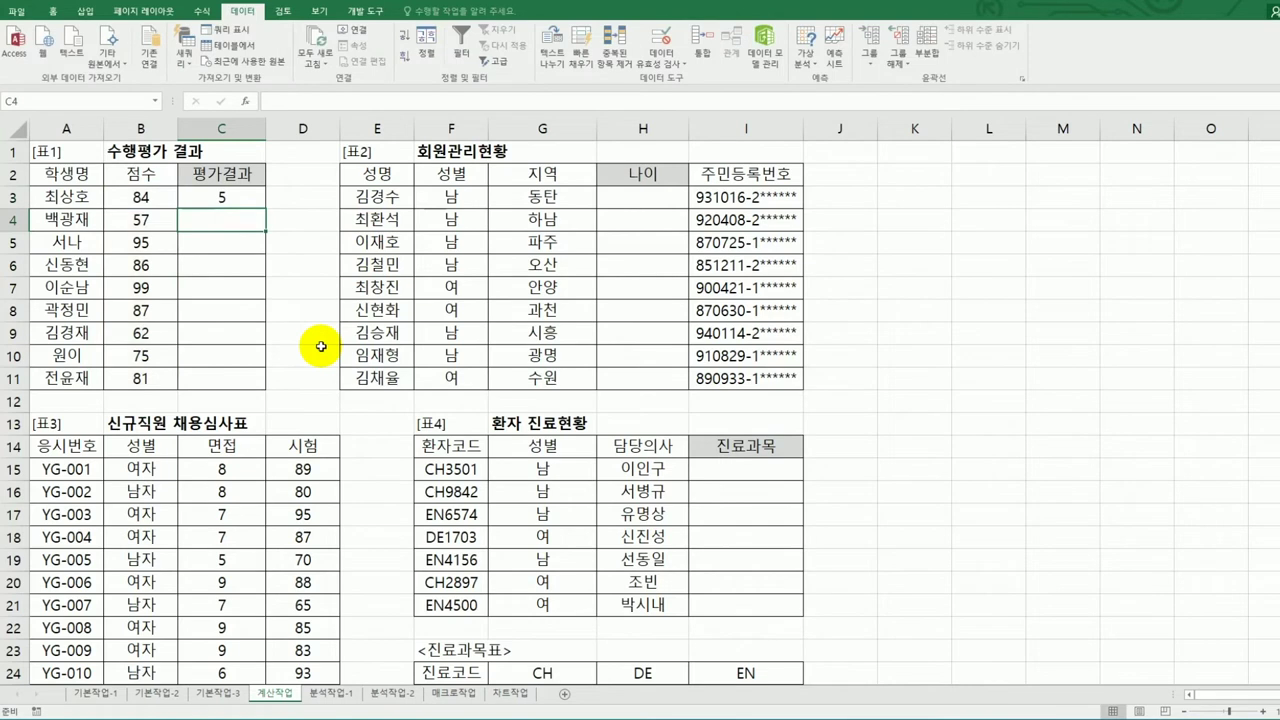
# - Review the cell references in the C3 rank formula and fill the formula down to C11
pyautogui.click(257, 200)
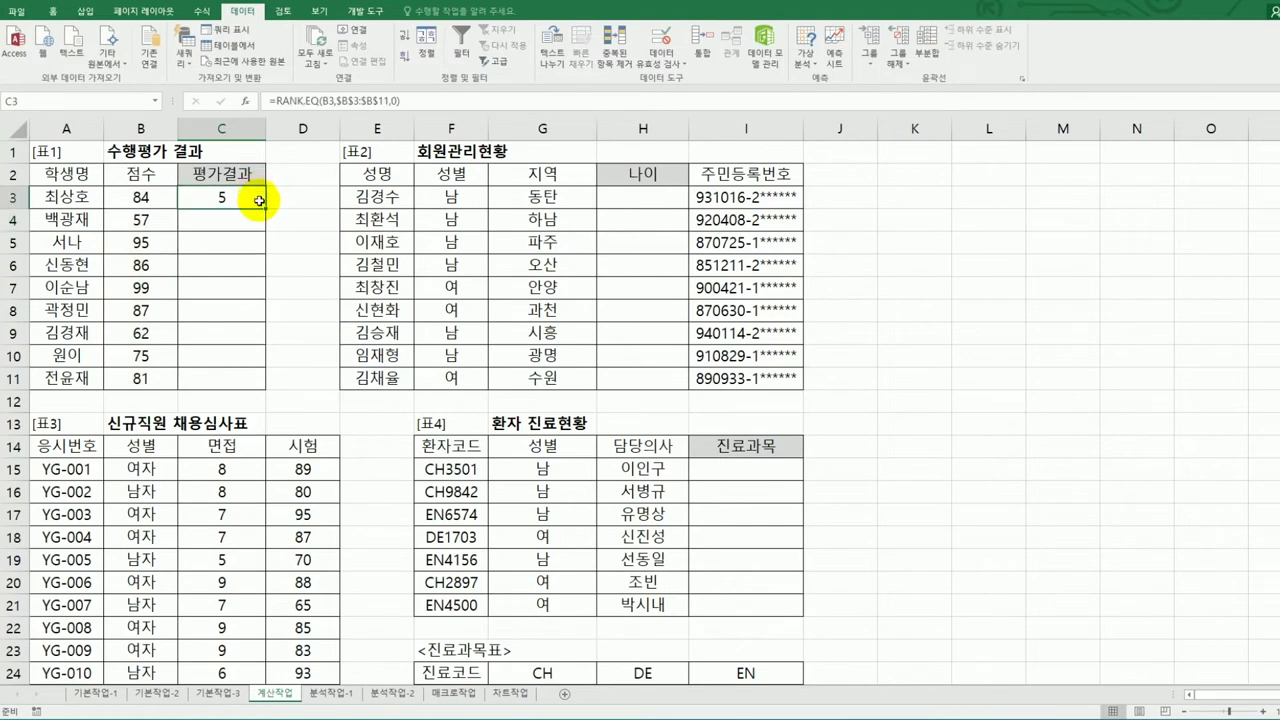
pyautogui.doubleClick(259, 200)
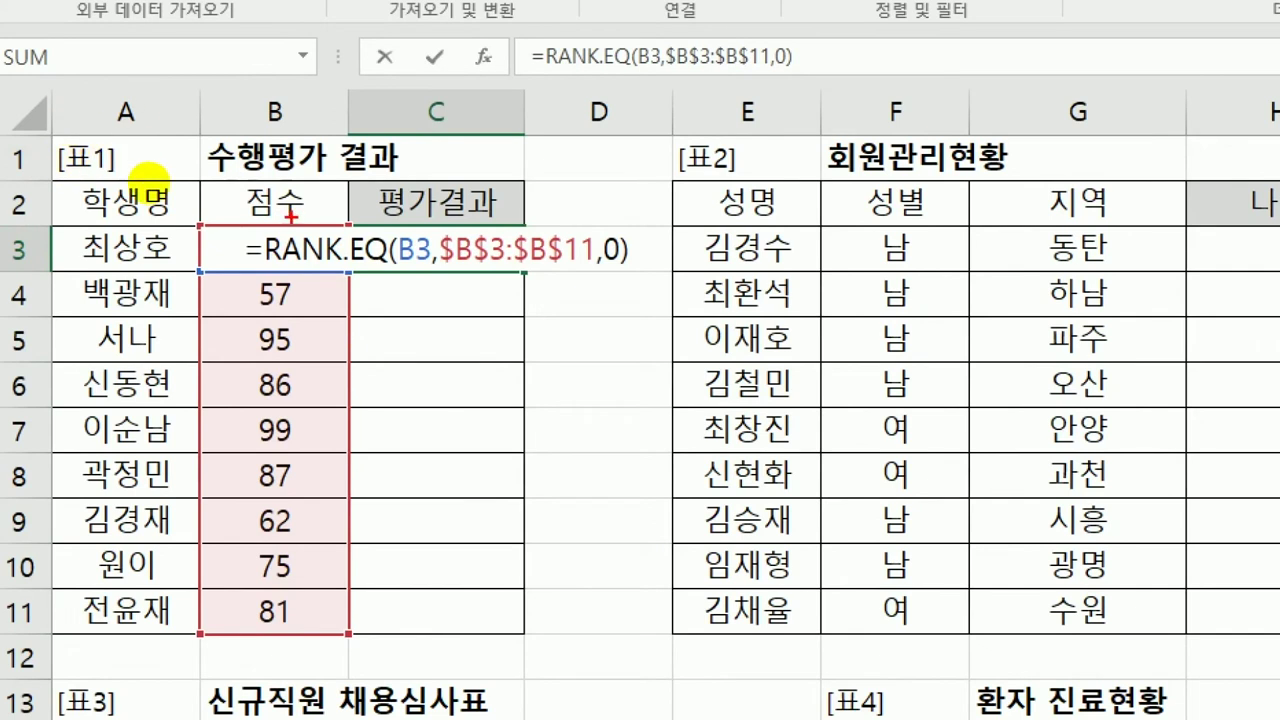
pyautogui.moveTo(243, 218)
pyautogui.mouseDown()
pyautogui.moveTo(222, 232)
pyautogui.moveTo(285, 255)
pyautogui.moveTo(232, 212)
pyautogui.mouseUp()
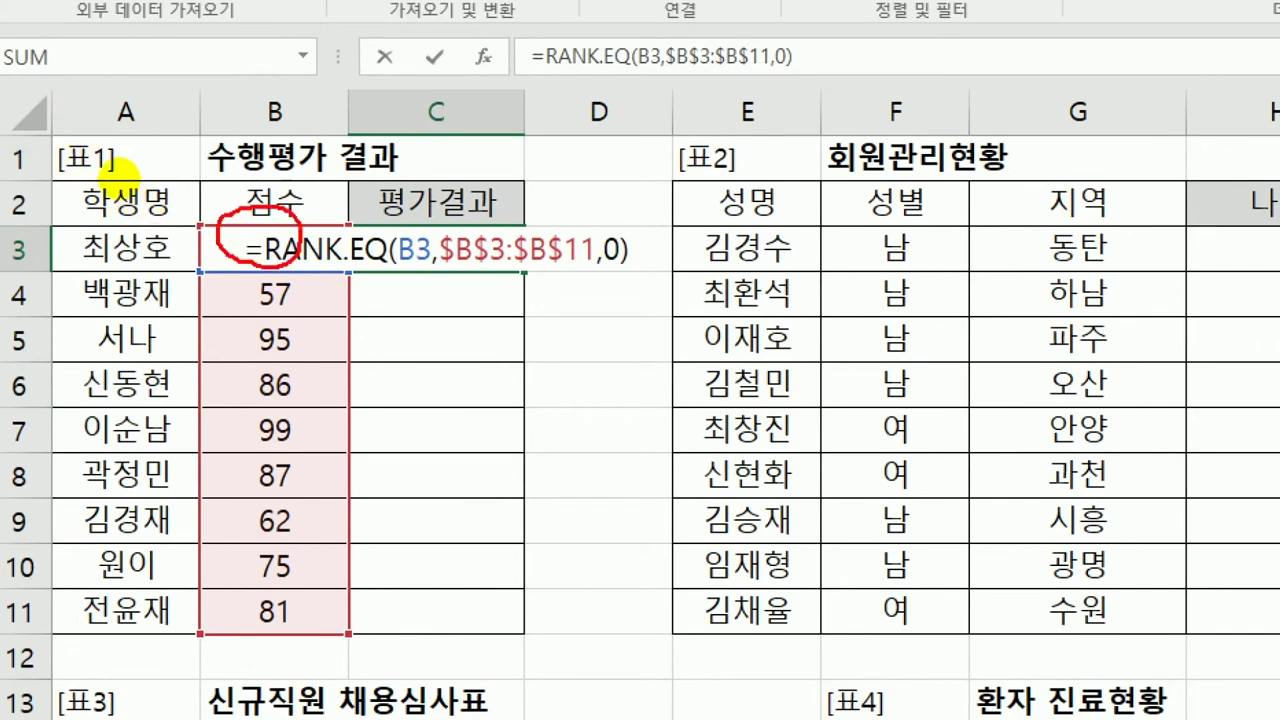
pyautogui.moveTo(338, 549)
pyautogui.mouseDown()
pyautogui.moveTo(325, 330)
pyautogui.moveTo(230, 160)
pyautogui.moveTo(150, 420)
pyautogui.moveTo(348, 600)
pyautogui.mouseUp()
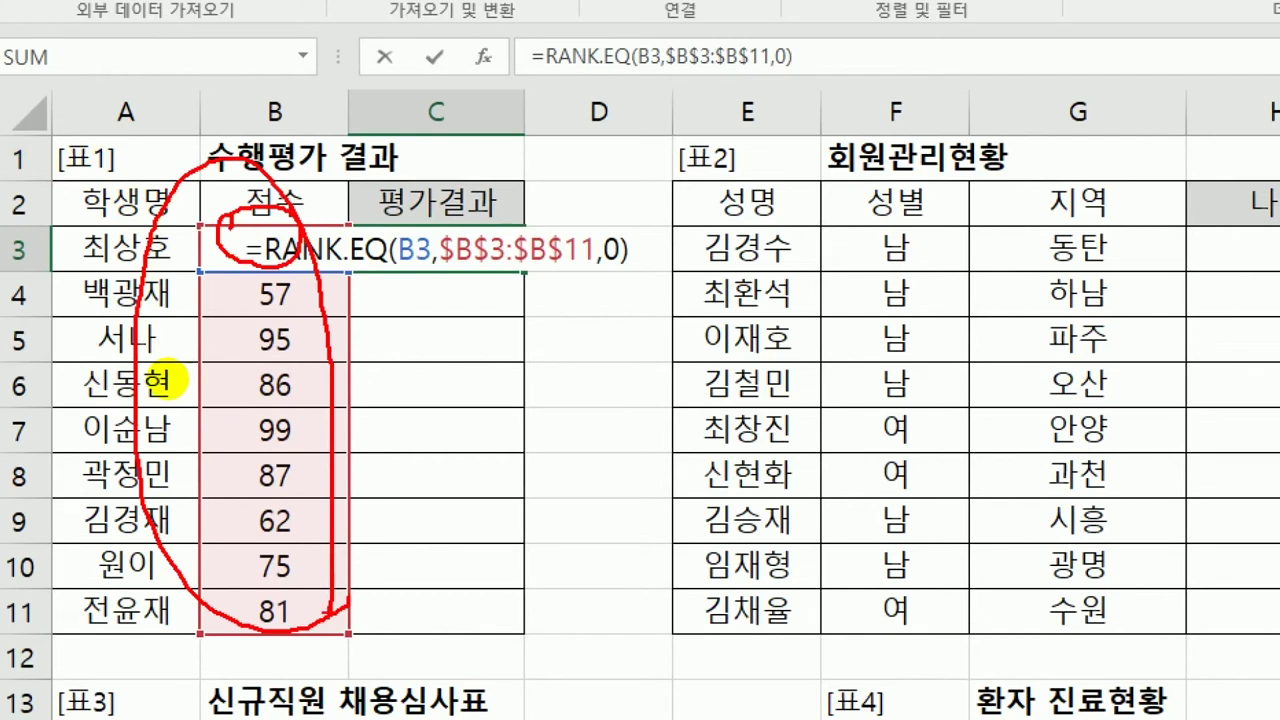
pyautogui.press('Escape')
pyautogui.hotkey('ctrl', 'Return')
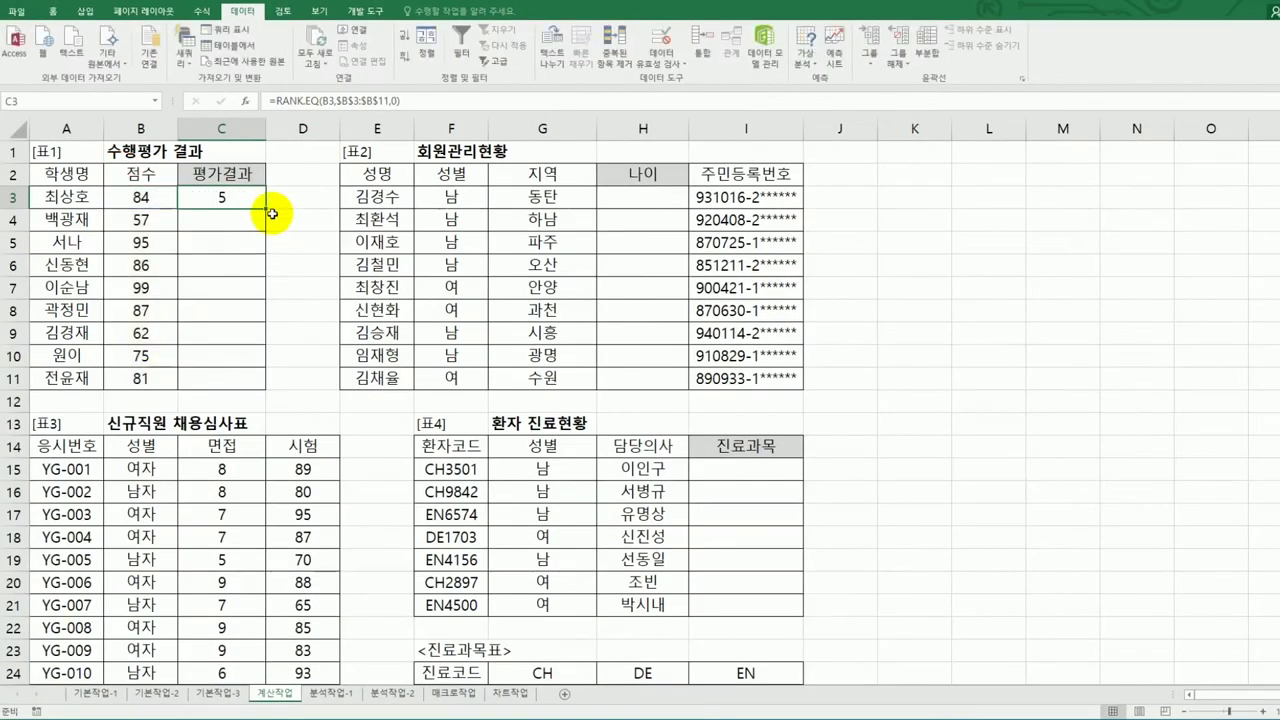
pyautogui.moveTo(266, 207); pyautogui.dragTo(256, 387)
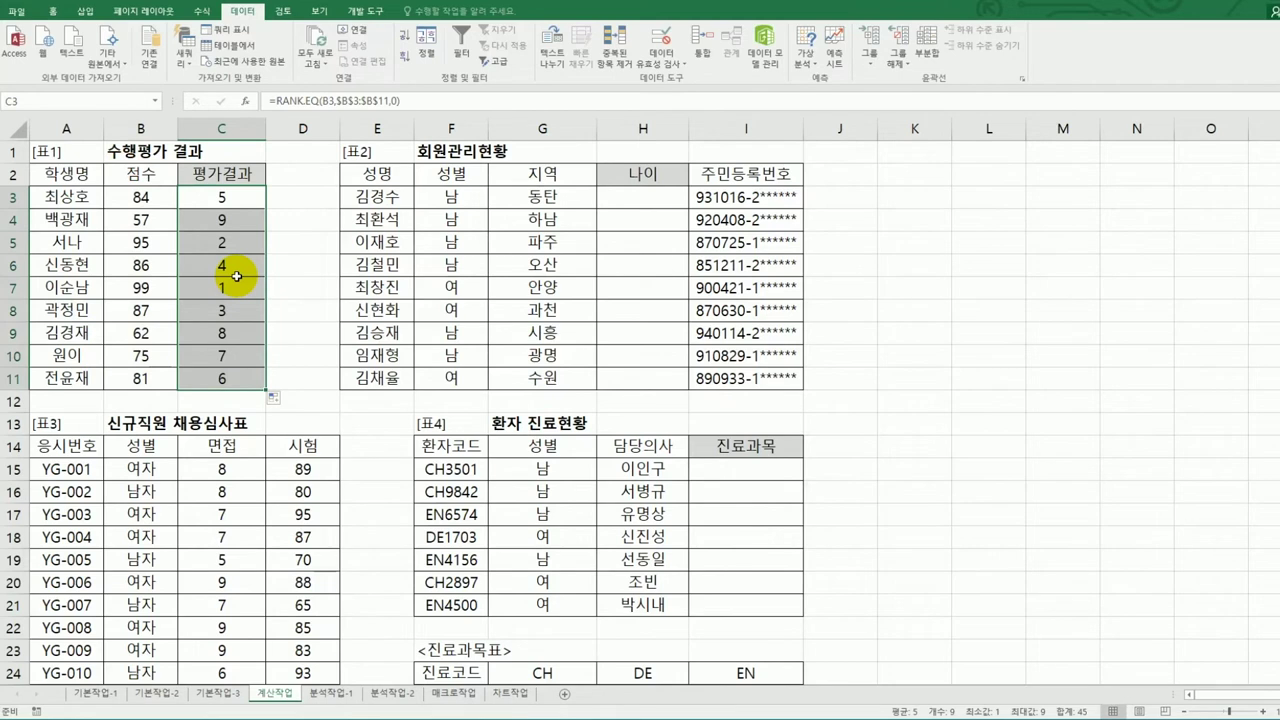
# - Wrap the rank formula in C3 in an IF function that tests for rank =1 and returns "A"
pyautogui.click(195, 203)
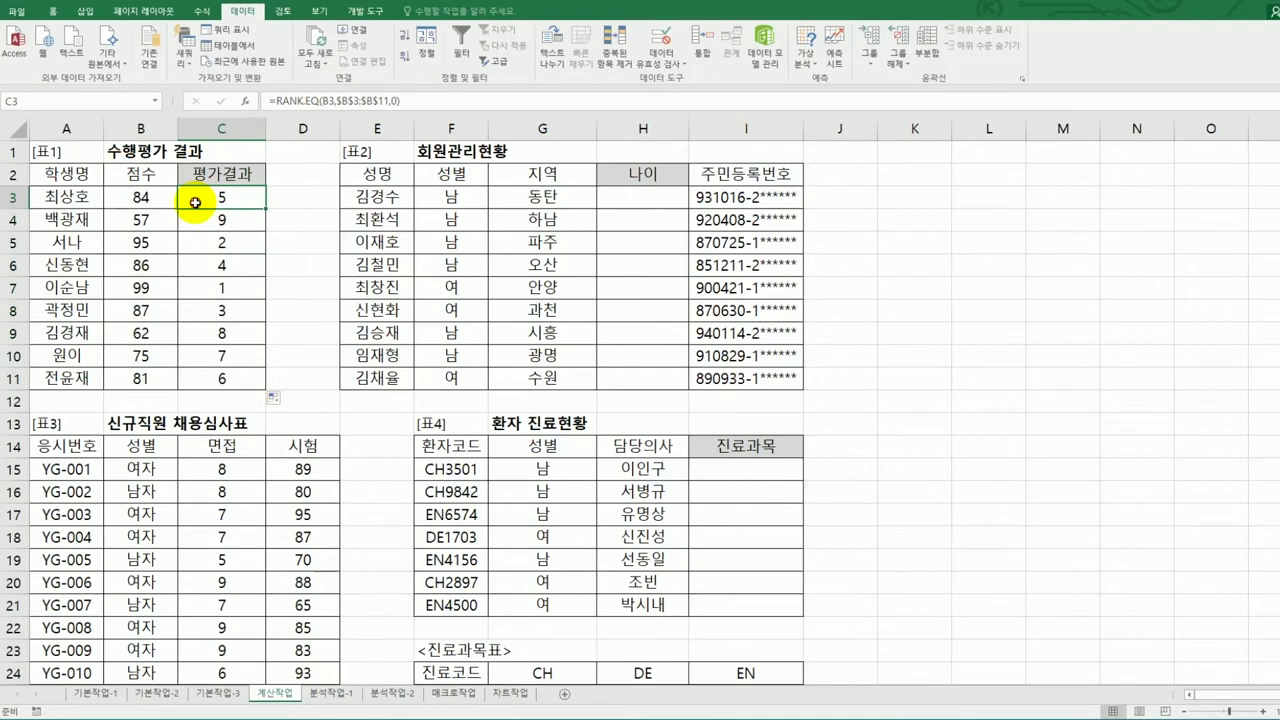
pyautogui.doubleClick(195, 203)
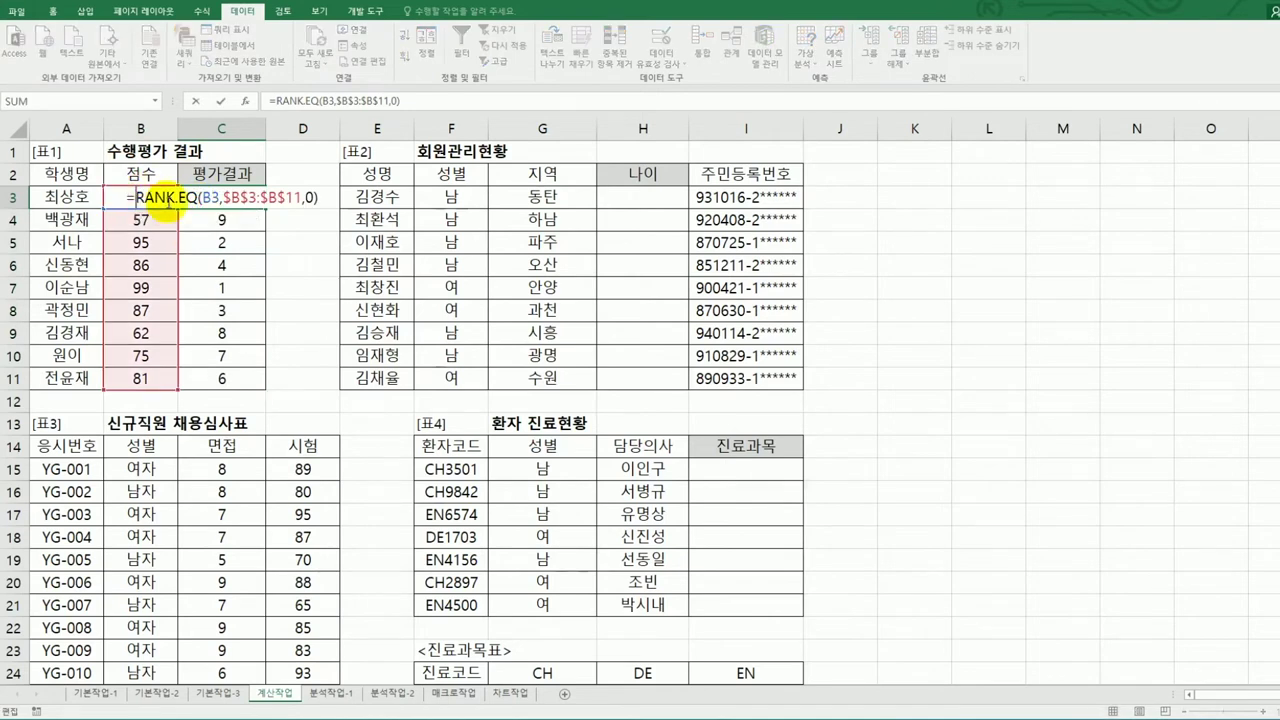
pyautogui.click(137, 197)
pyautogui.write('if')
pyautogui.press('Tab')
pyautogui.click(336, 196)
pyautogui.write('=1')
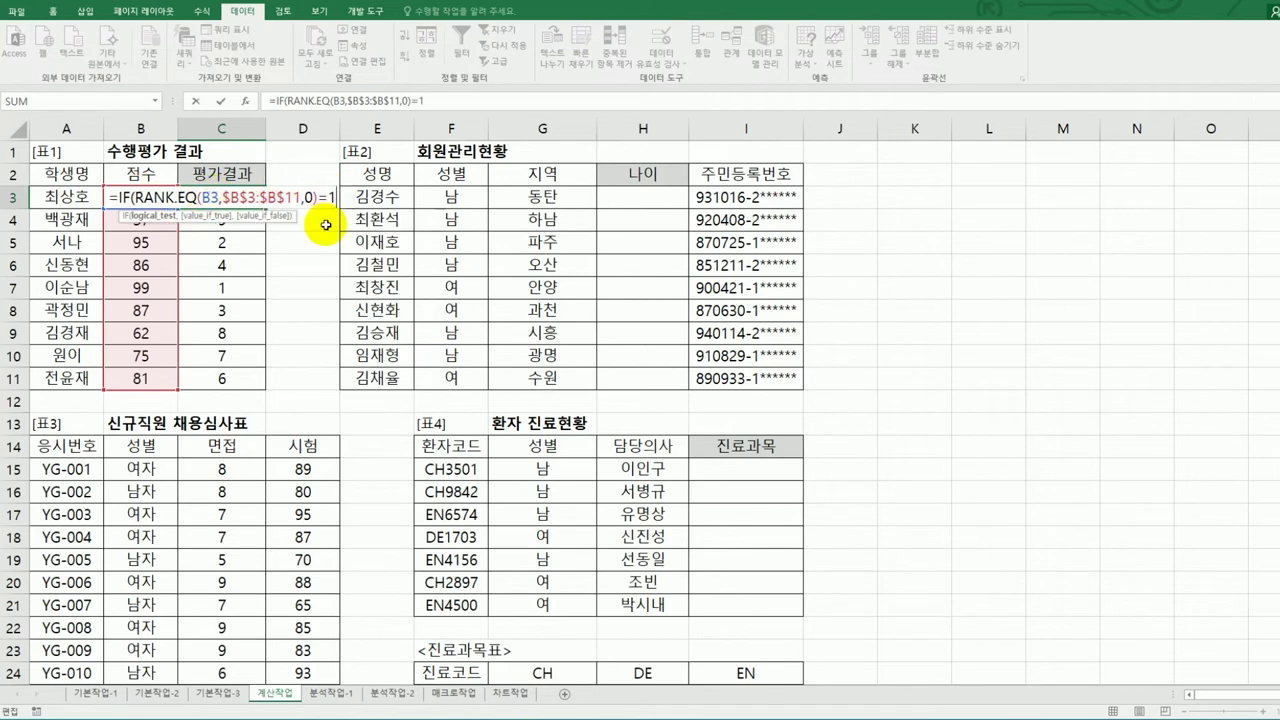
pyautogui.write(',')
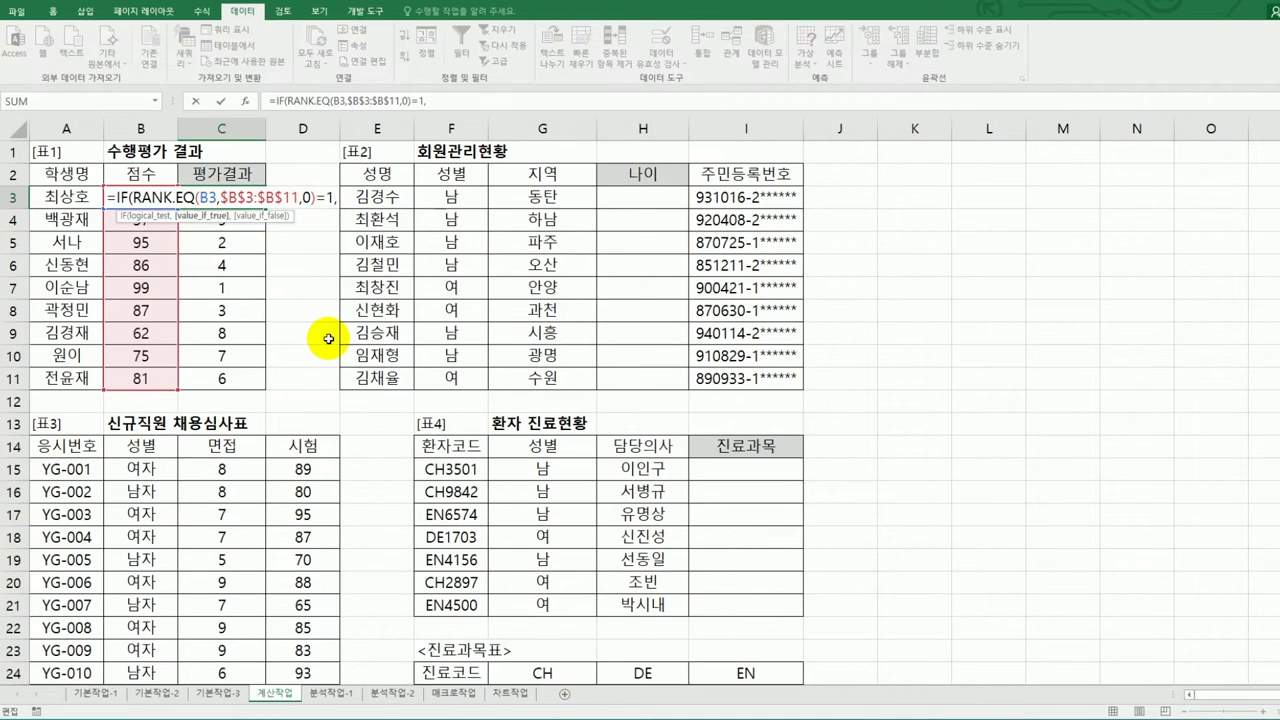
pyautogui.write('"')
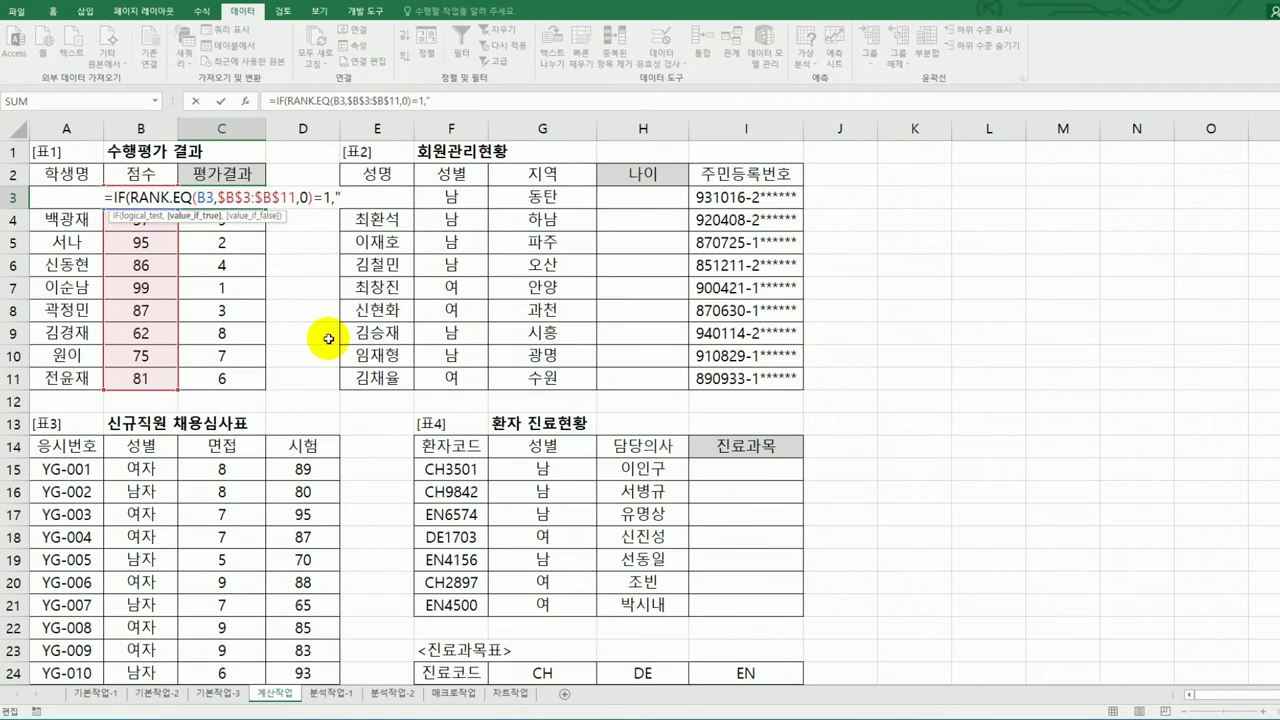
pyautogui.write('A",')
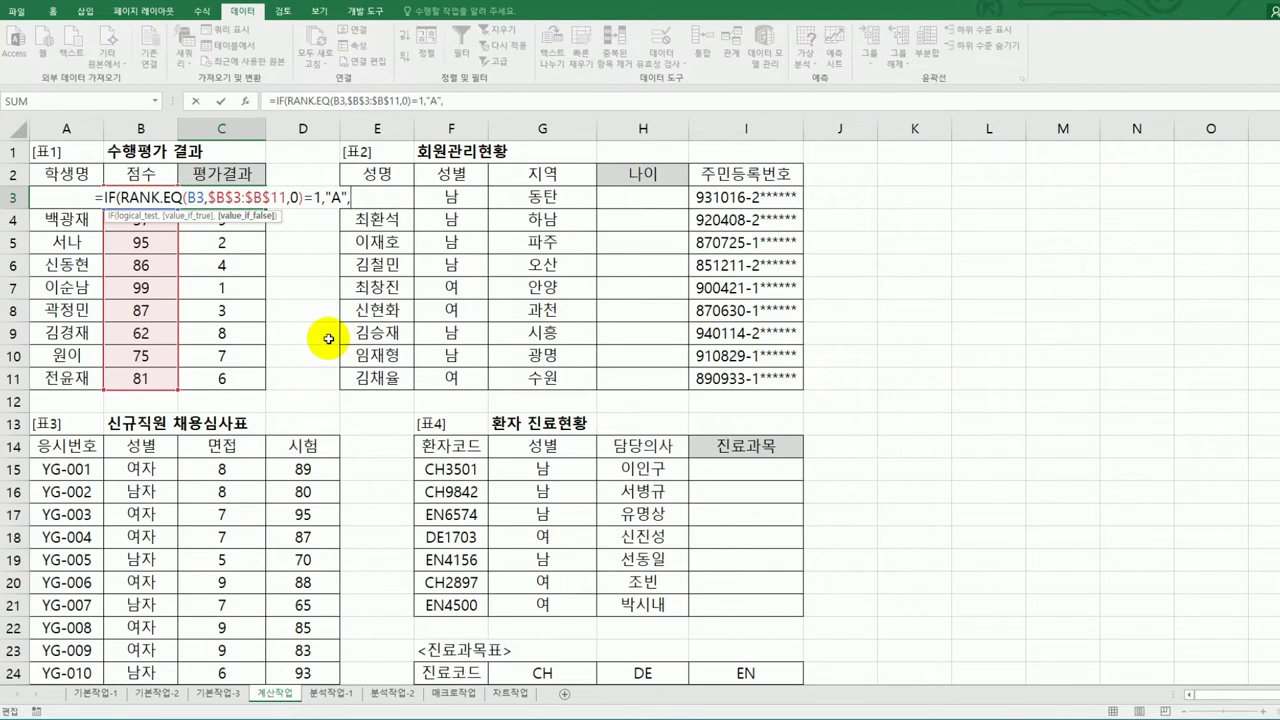
# - Copy the IF(RANK.EQ(B3,$B$3:$B$11,0)=1,"A", part of the C3 formula and paste it as the value_if_false argument
pyautogui.moveTo(100, 197); pyautogui.dragTo(367, 199)
pyautogui.hotkey('ctrl', 'c')
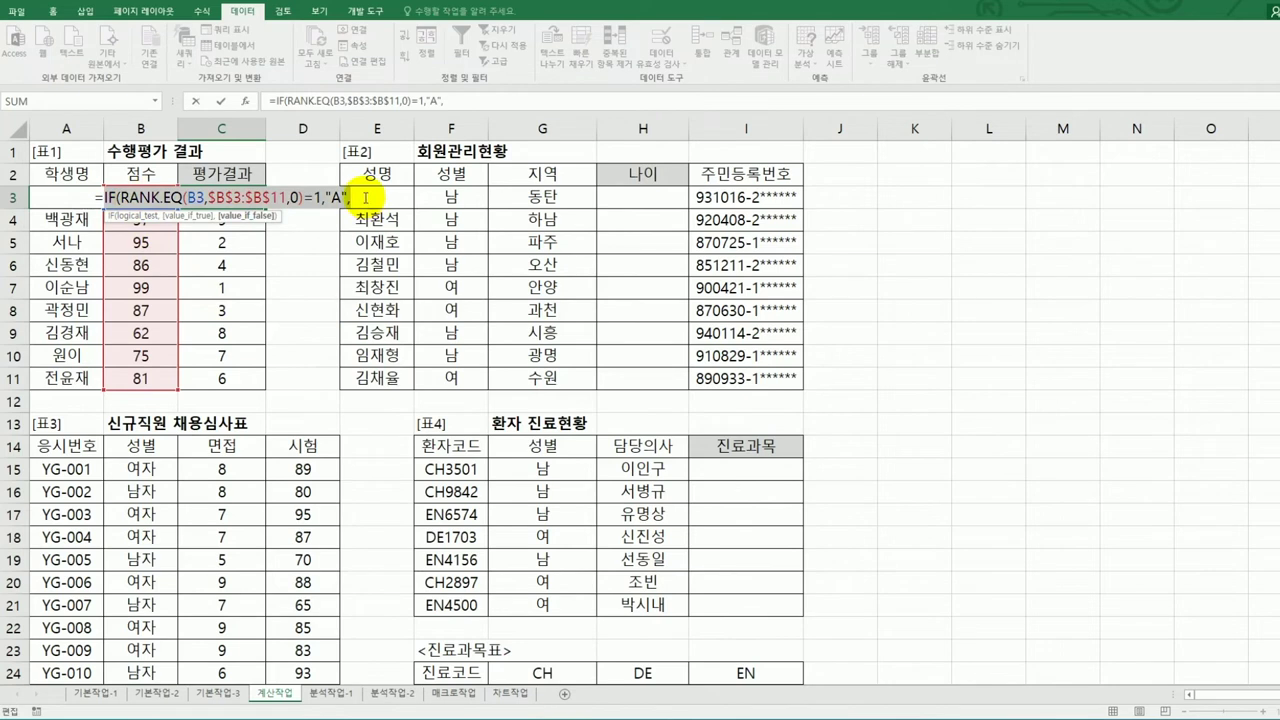
pyautogui.click(366, 198)
pyautogui.hotkey('ctrl', 'v')
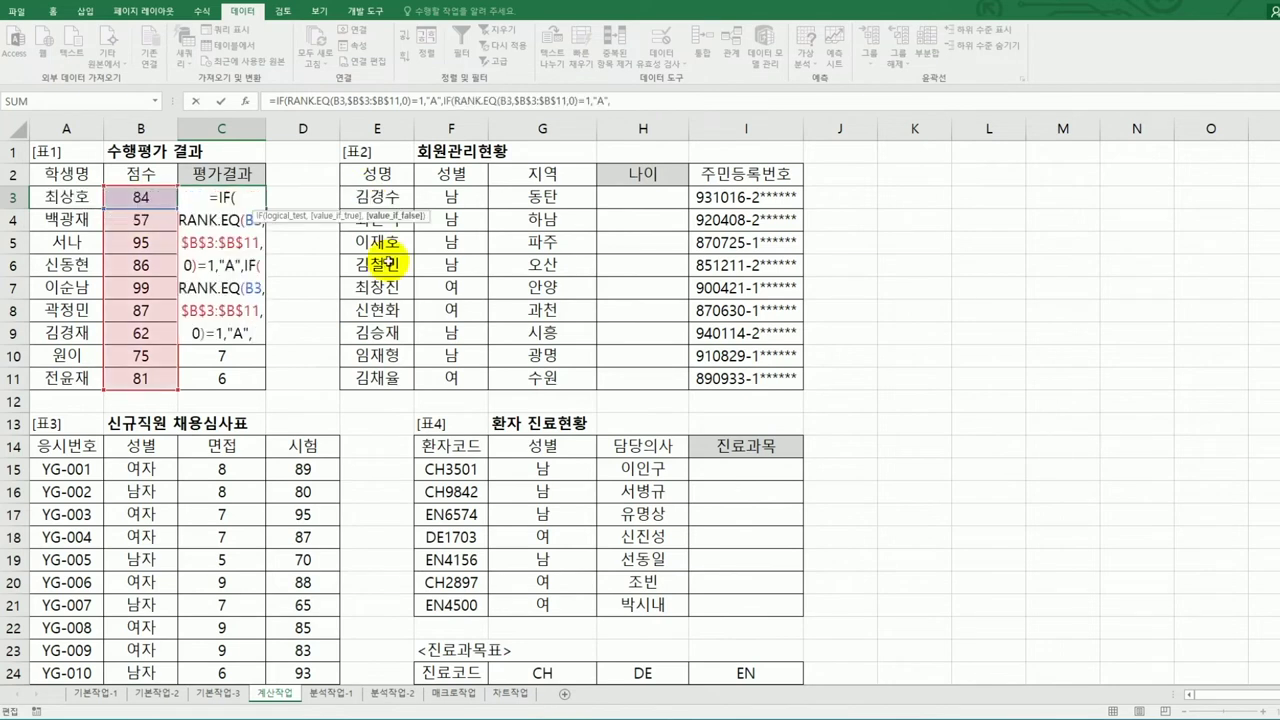
# - Change the second IF in the C3 formula to test for rank <=3 and return "B"
pyautogui.doubleClick(603, 101)
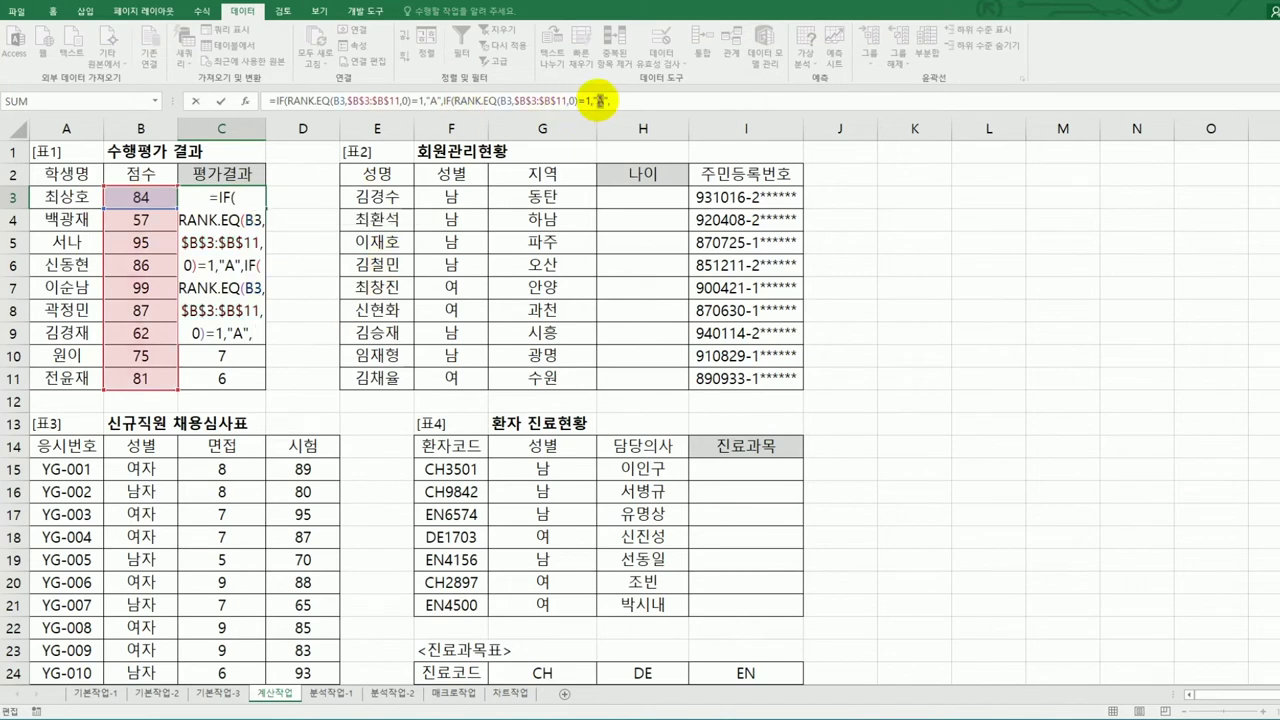
pyautogui.write('"')
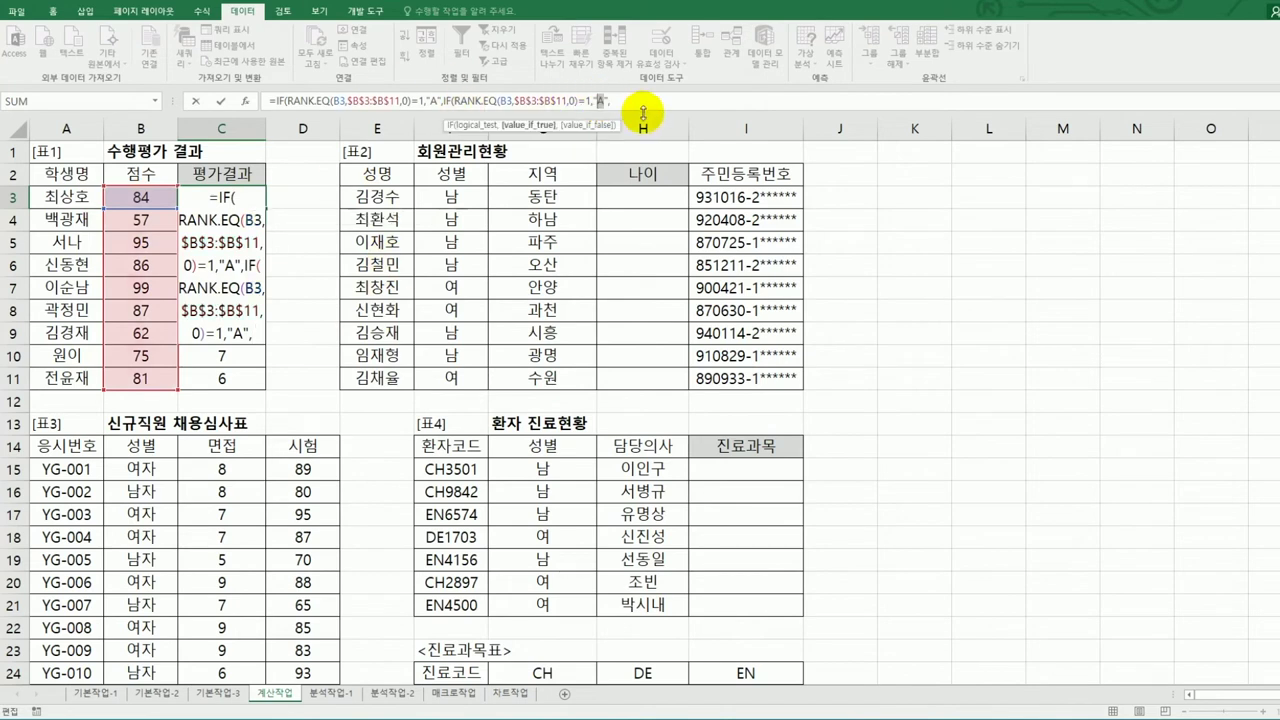
pyautogui.click(238, 333)
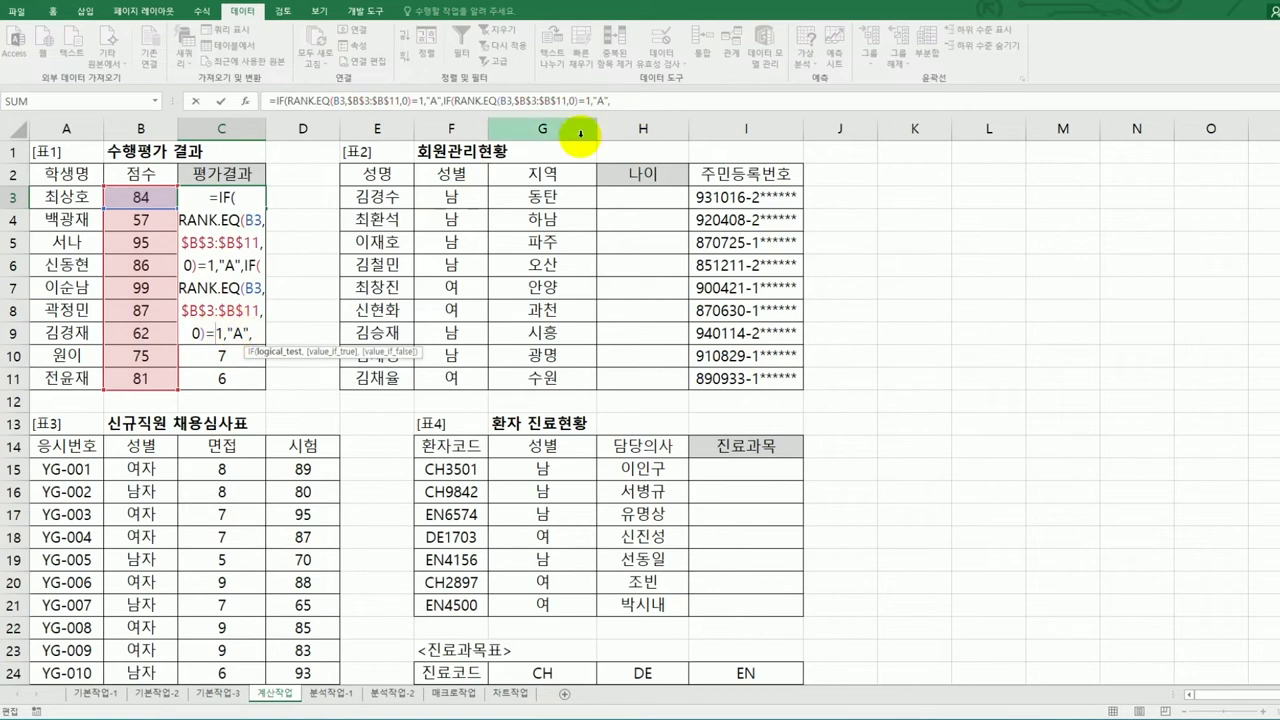
pyautogui.click(577, 101)
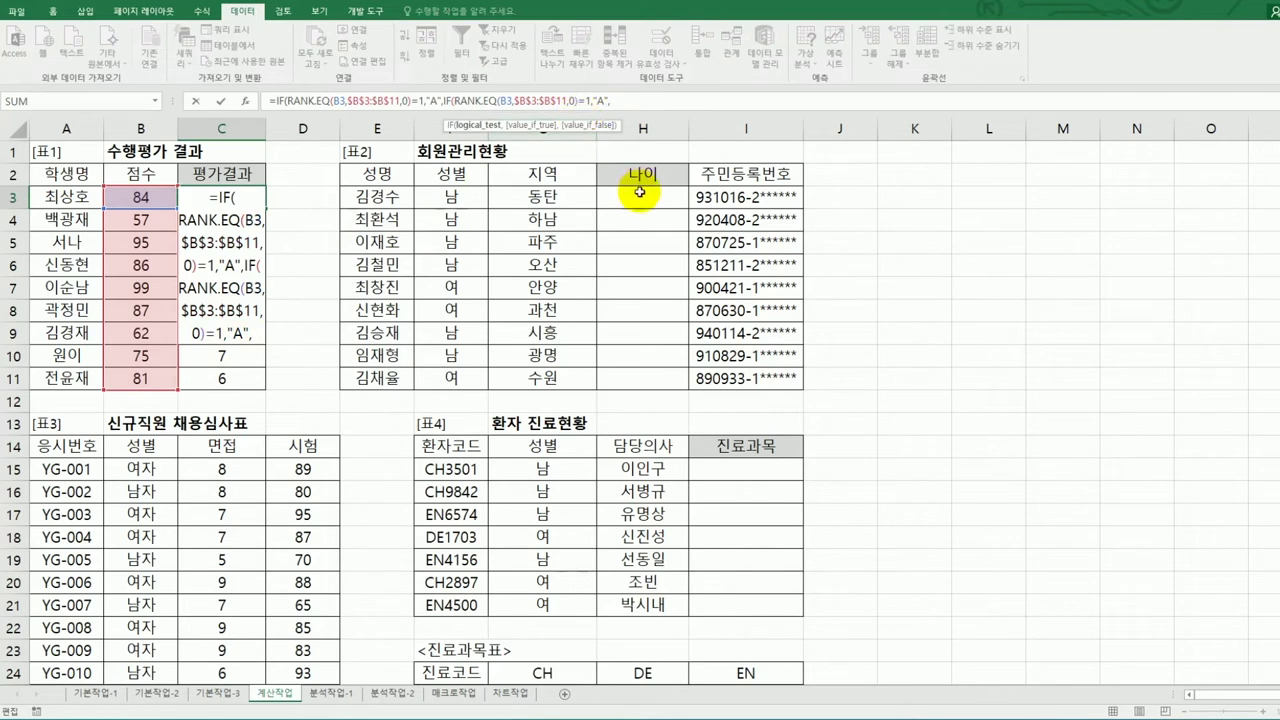
pyautogui.write('<=3')
pyautogui.press('Delete')
pyautogui.press('Delete')
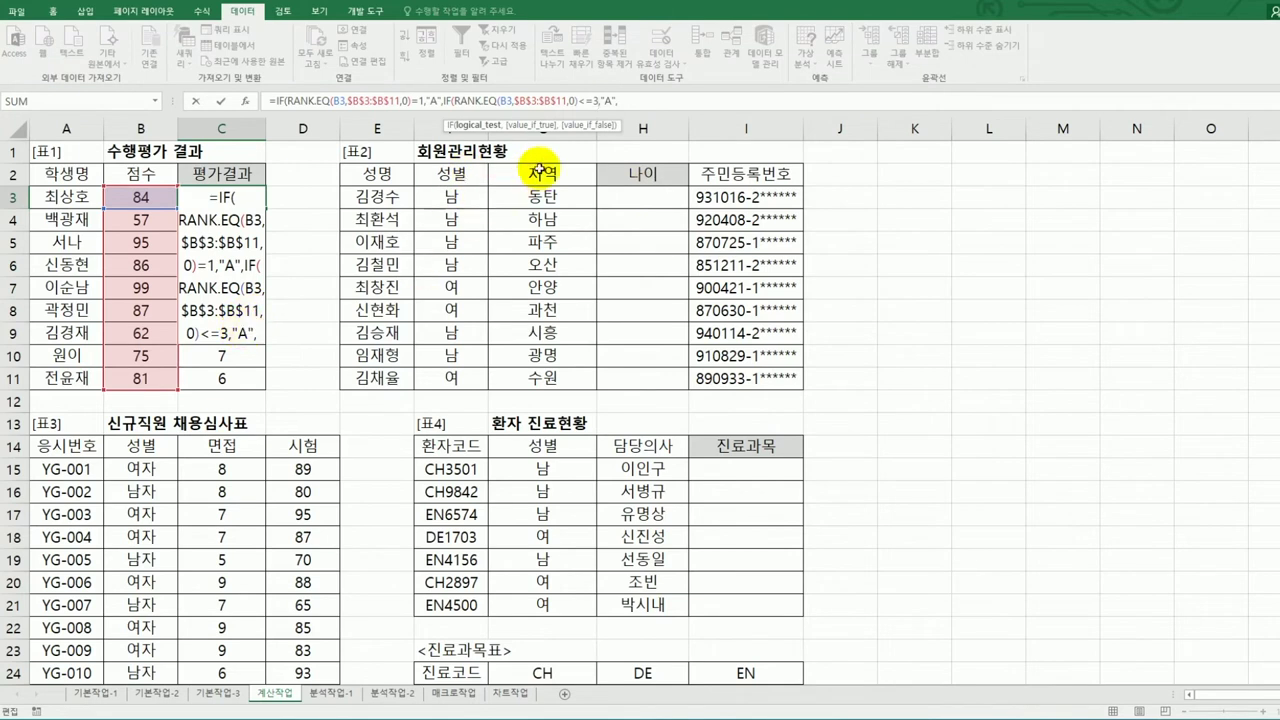
pyautogui.doubleClick(610, 101)
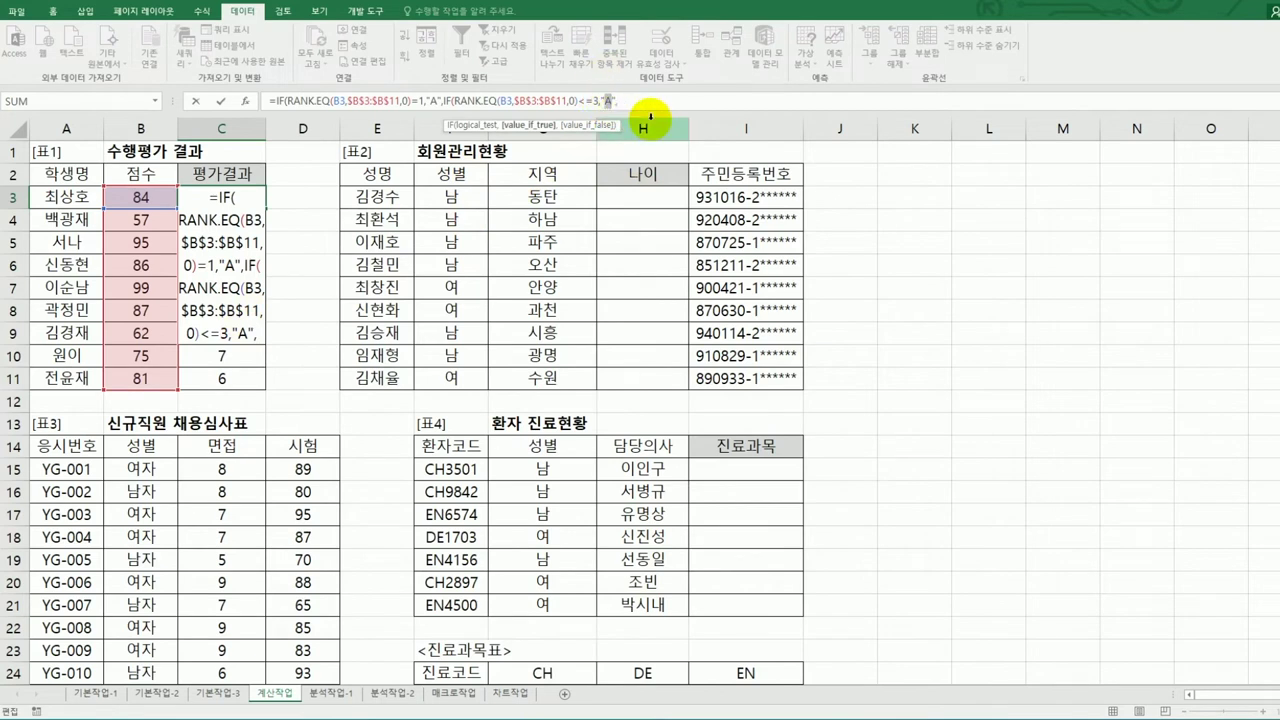
pyautogui.write('ㅠ')
pyautogui.press('BackSpace')
pyautogui.write('B')
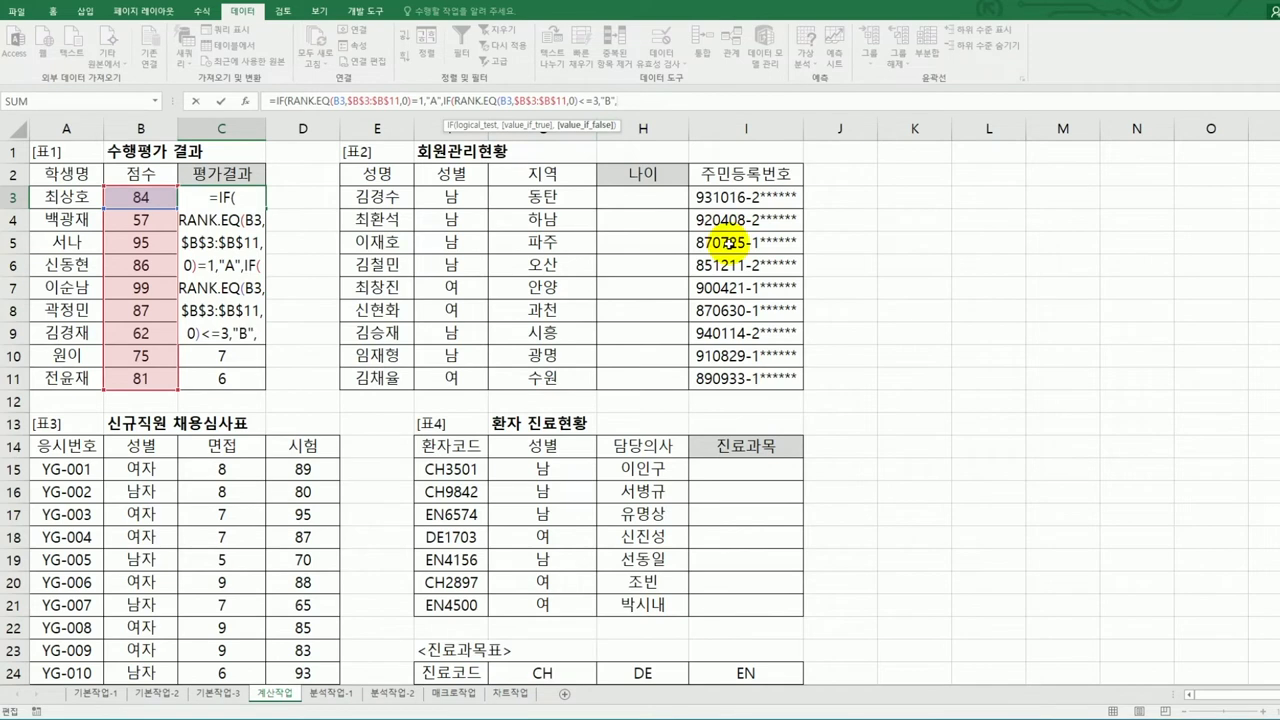
# - Paste a third copy of the IF rank test into the C3 formula and set it to <=7 returning "C"
pyautogui.hotkey('ctrl', 'v')
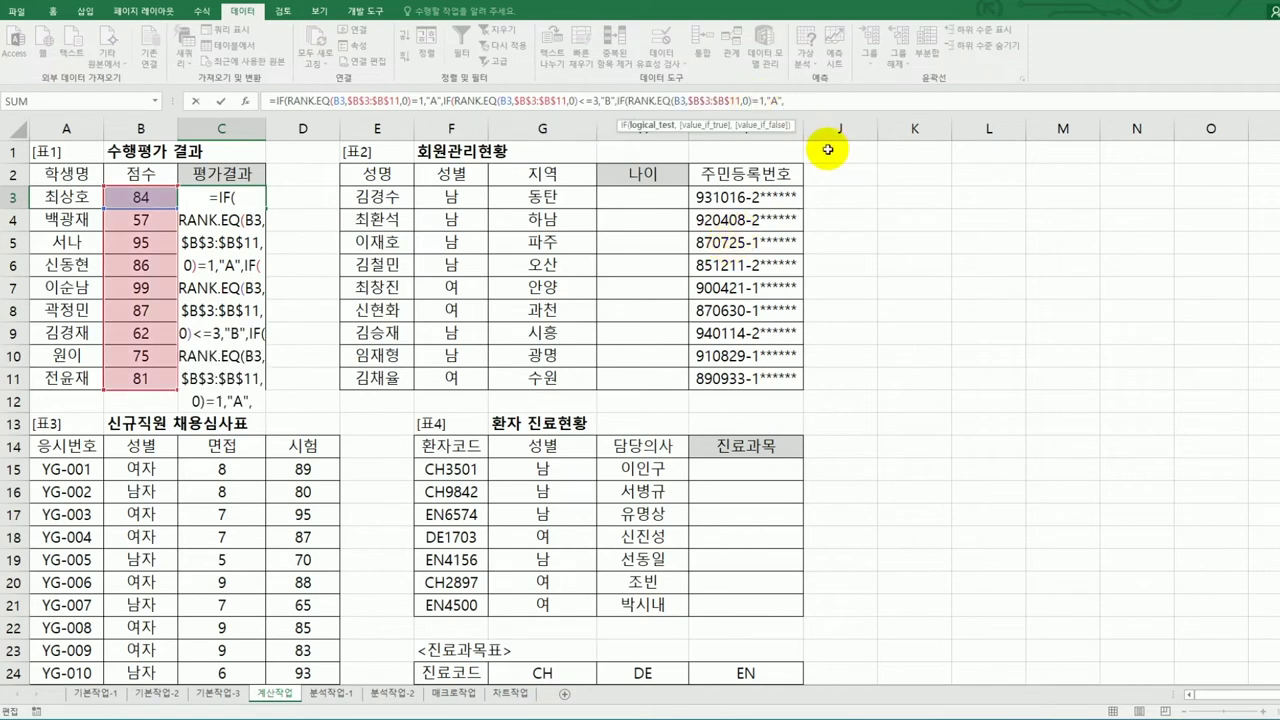
pyautogui.write('<')
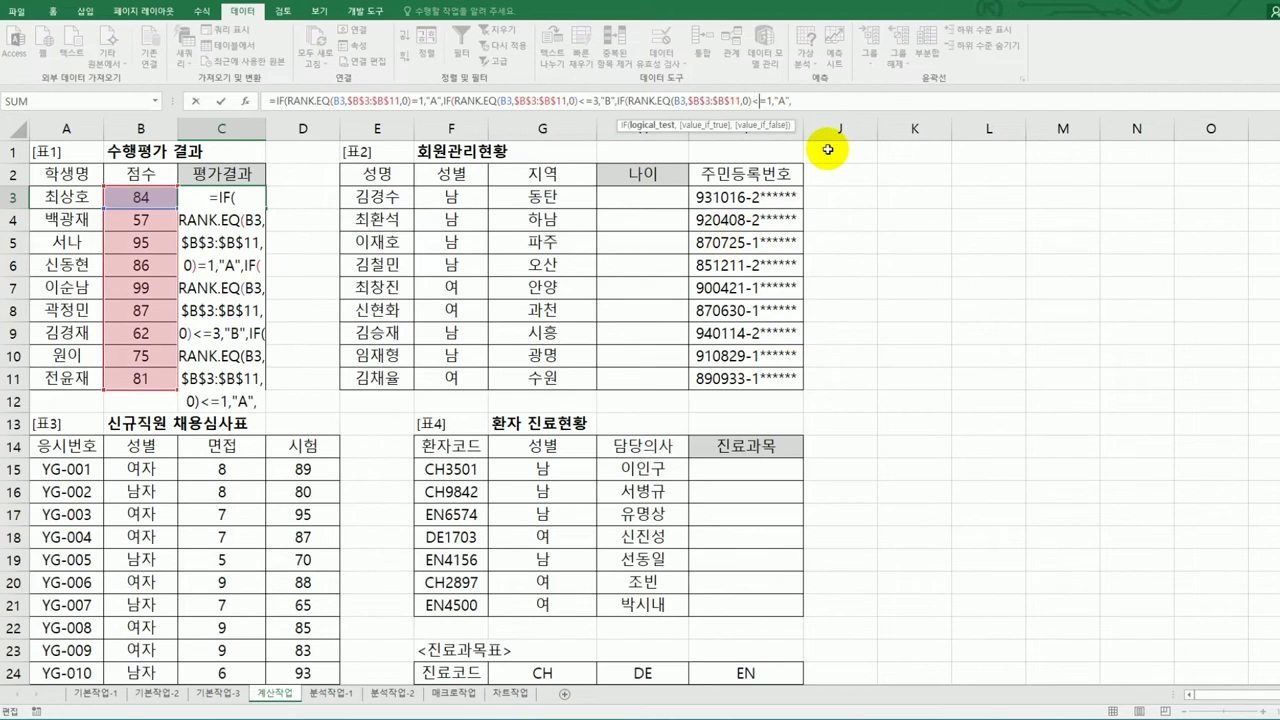
pyautogui.write('7')
pyautogui.press('Delete')
pyautogui.press('Delete')
pyautogui.write('=')
pyautogui.doubleClick(781, 100)
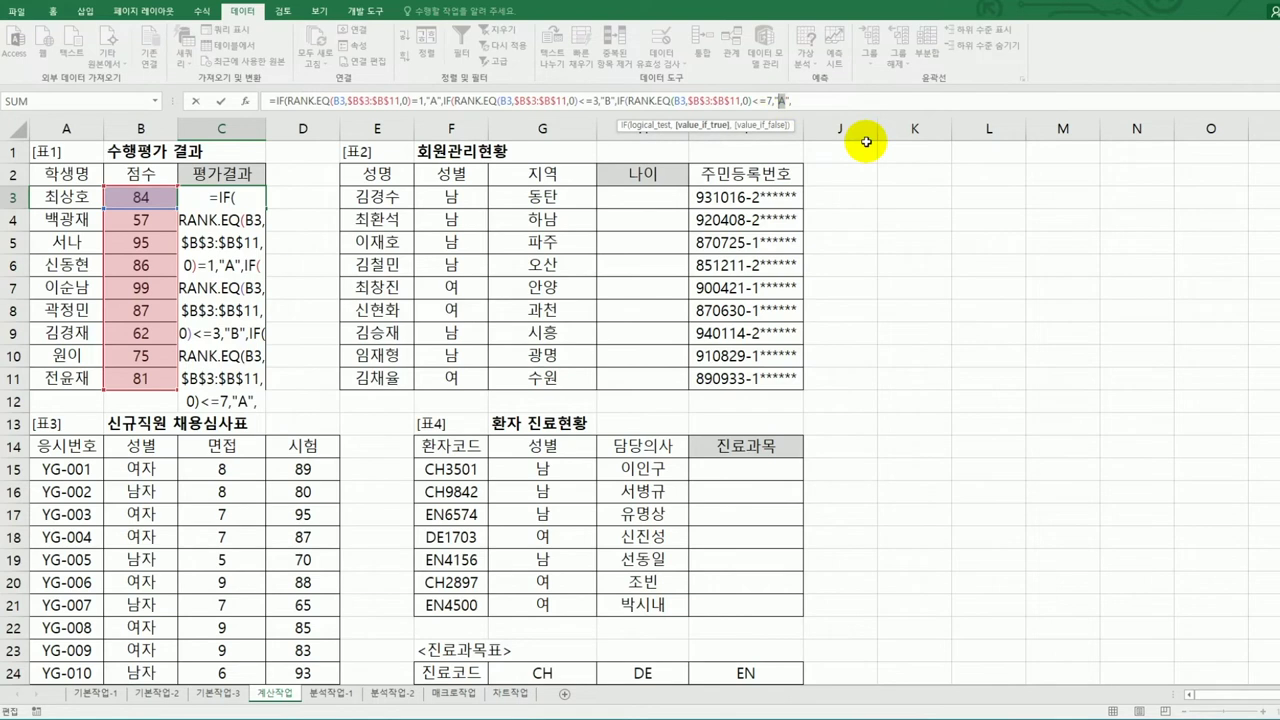
pyautogui.write('C')
# - Finish the nested C3 formula with "재시험" as the final false value and three closing parentheses, and fill it down to C11
pyautogui.click(834, 106)
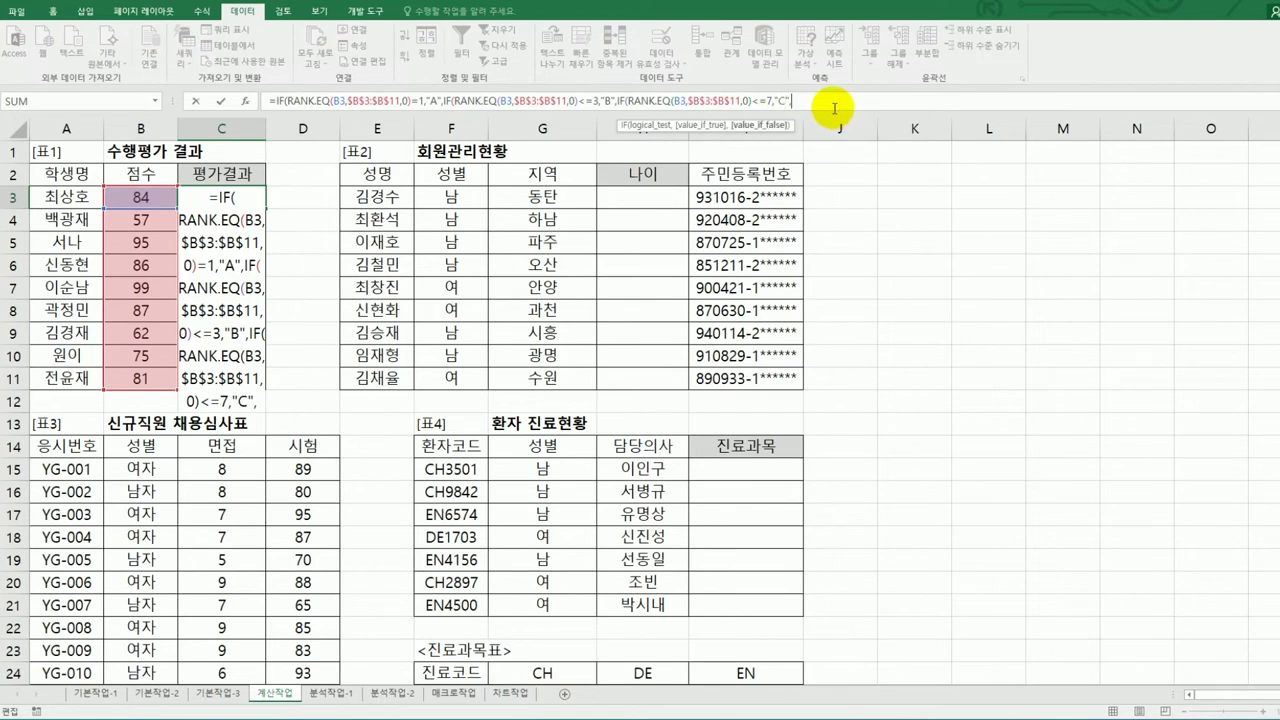
pyautogui.write('"재시험"')
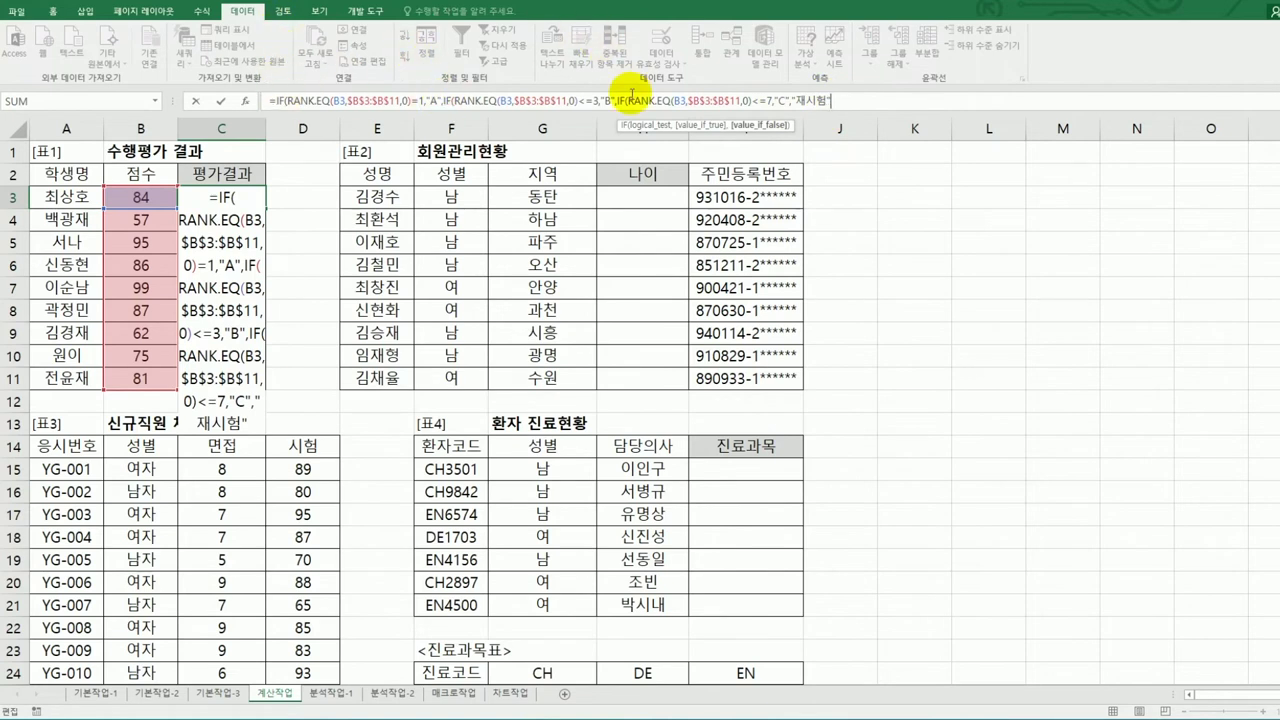
pyautogui.write(')))')
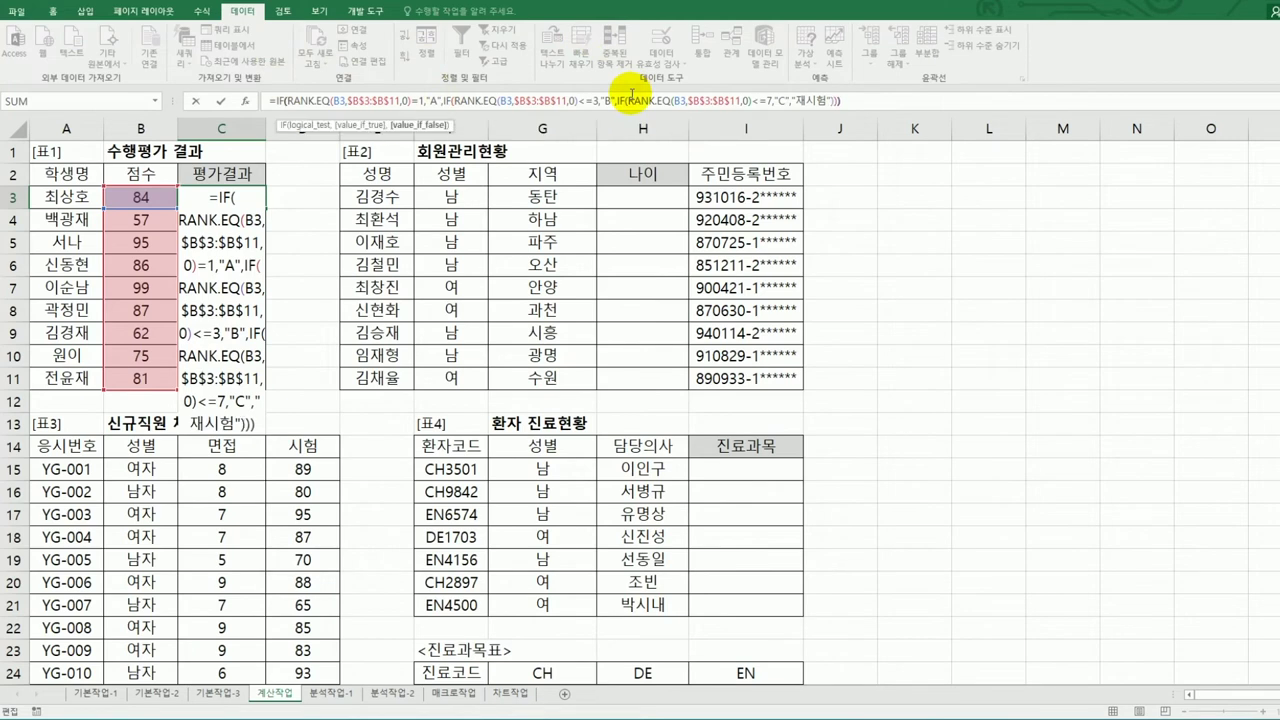
pyautogui.press('Return')
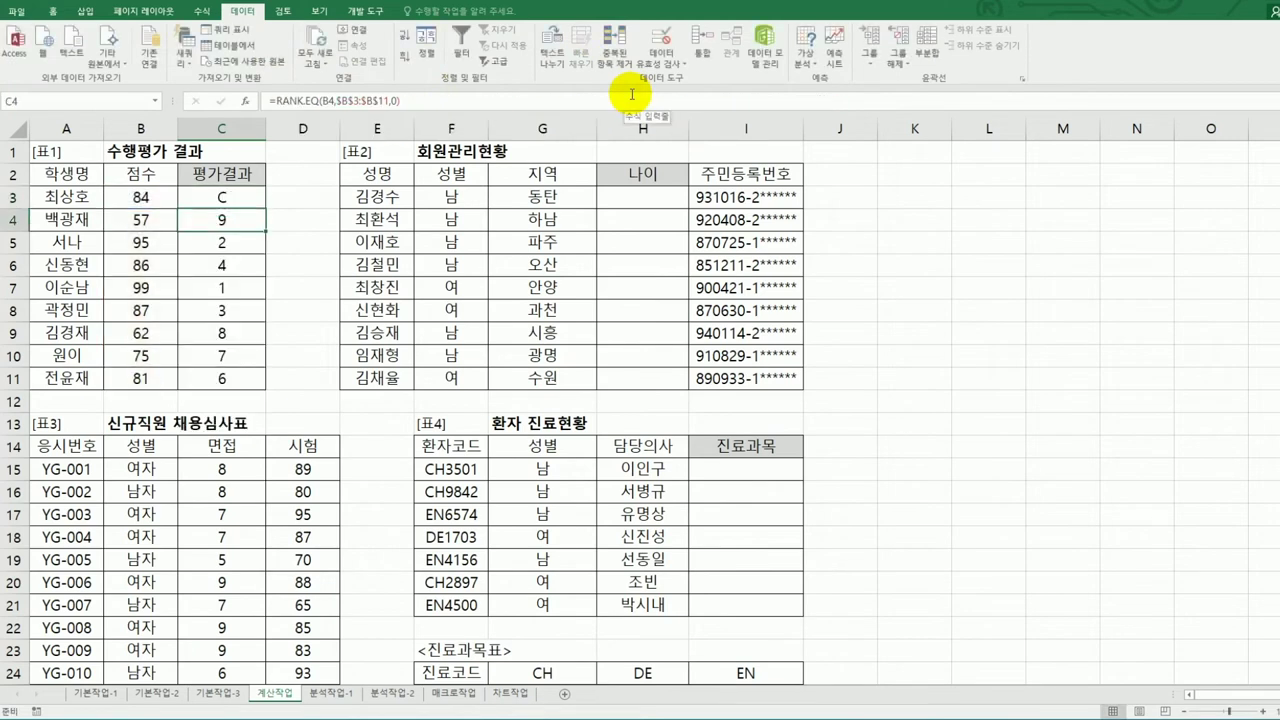
pyautogui.click(256, 199)
pyautogui.moveTo(264, 207); pyautogui.dragTo(257, 389)
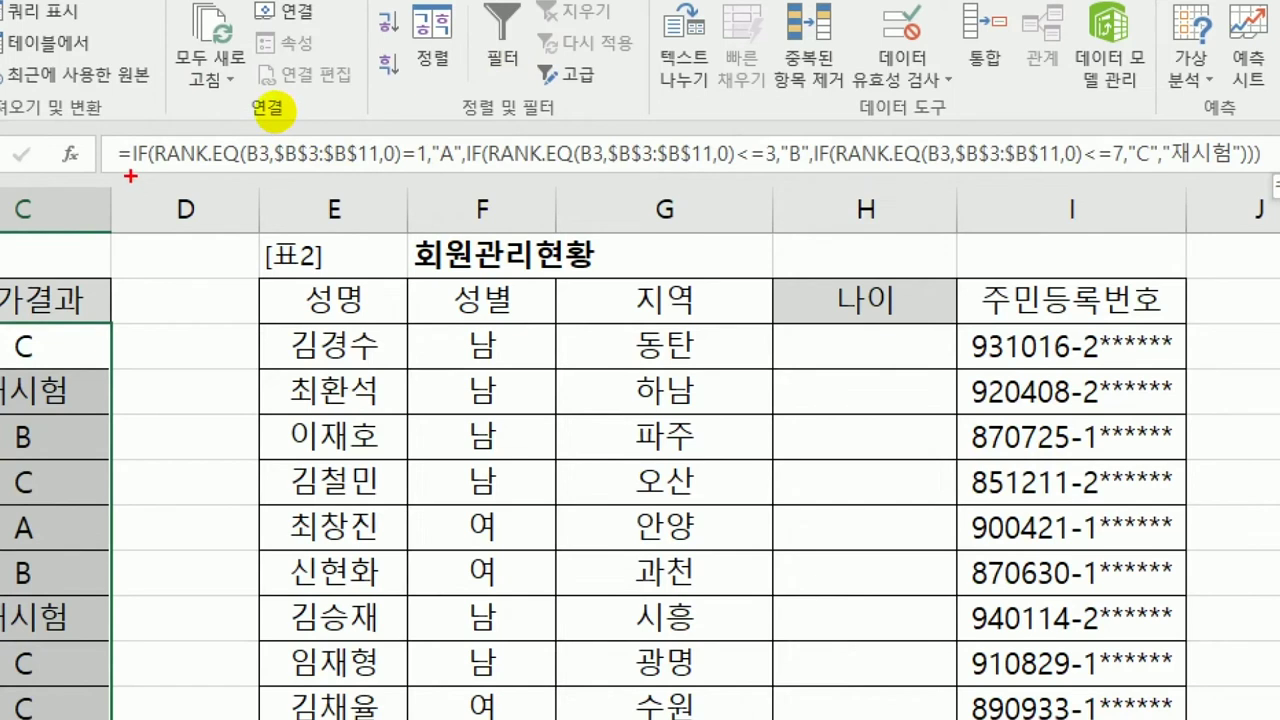
pyautogui.moveTo(132, 178); pyautogui.dragTo(425, 168)
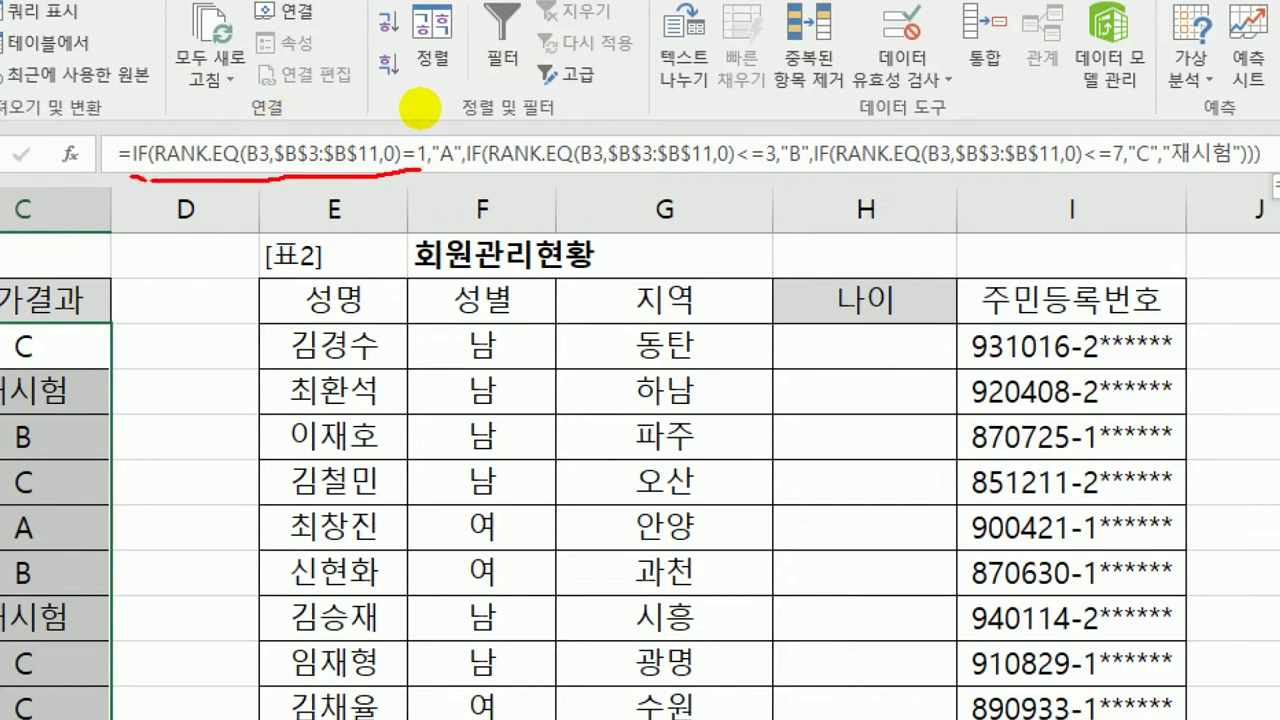
pyautogui.moveTo(437, 97)
pyautogui.mouseDown()
pyautogui.moveTo(481, 68)
pyautogui.moveTo(428, 158)
pyautogui.moveTo(425, 228)
pyautogui.mouseUp()
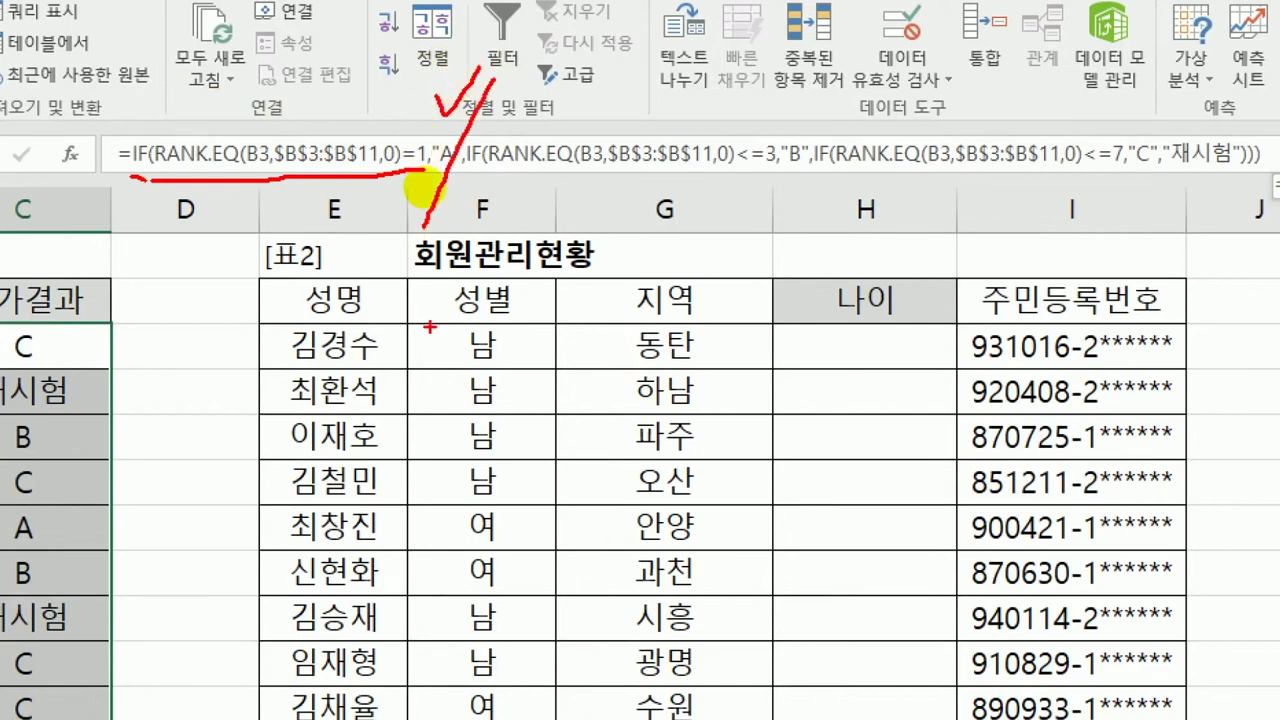
pyautogui.moveTo(456, 184); pyautogui.dragTo(772, 186)
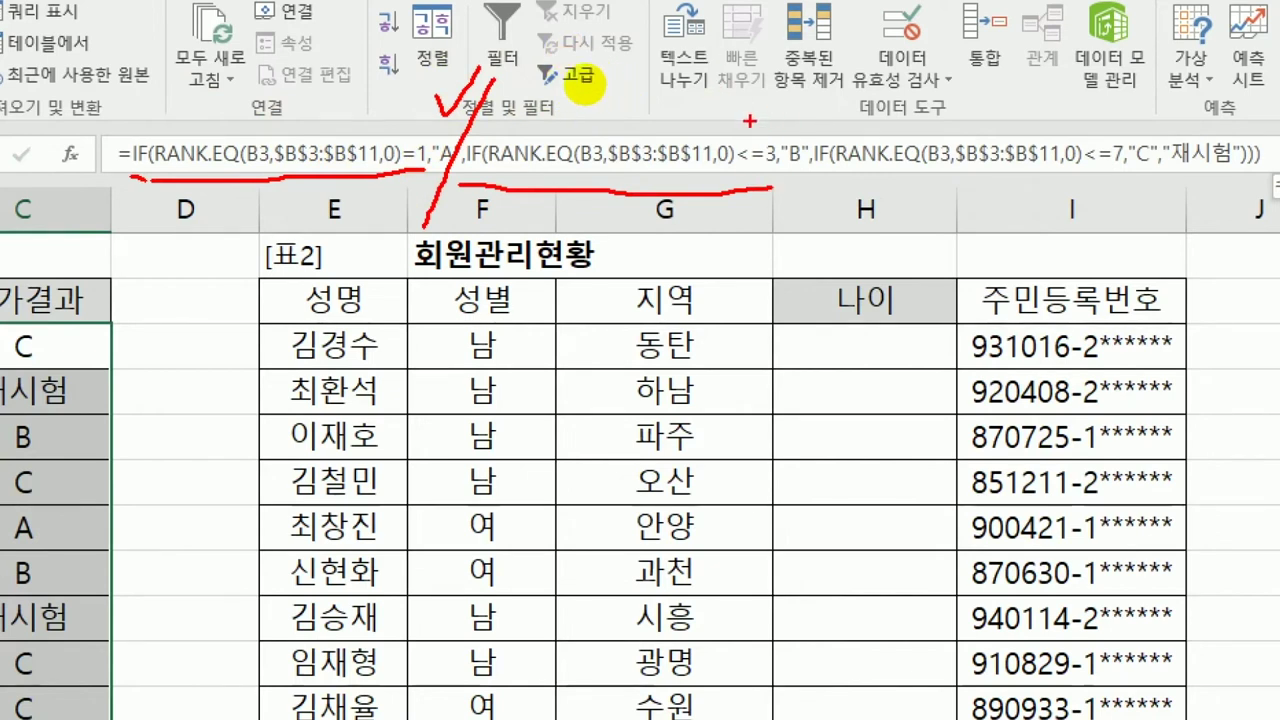
pyautogui.moveTo(790, 97)
pyautogui.mouseDown()
pyautogui.moveTo(798, 118)
pyautogui.moveTo(822, 93)
pyautogui.moveTo(782, 230)
pyautogui.mouseUp()
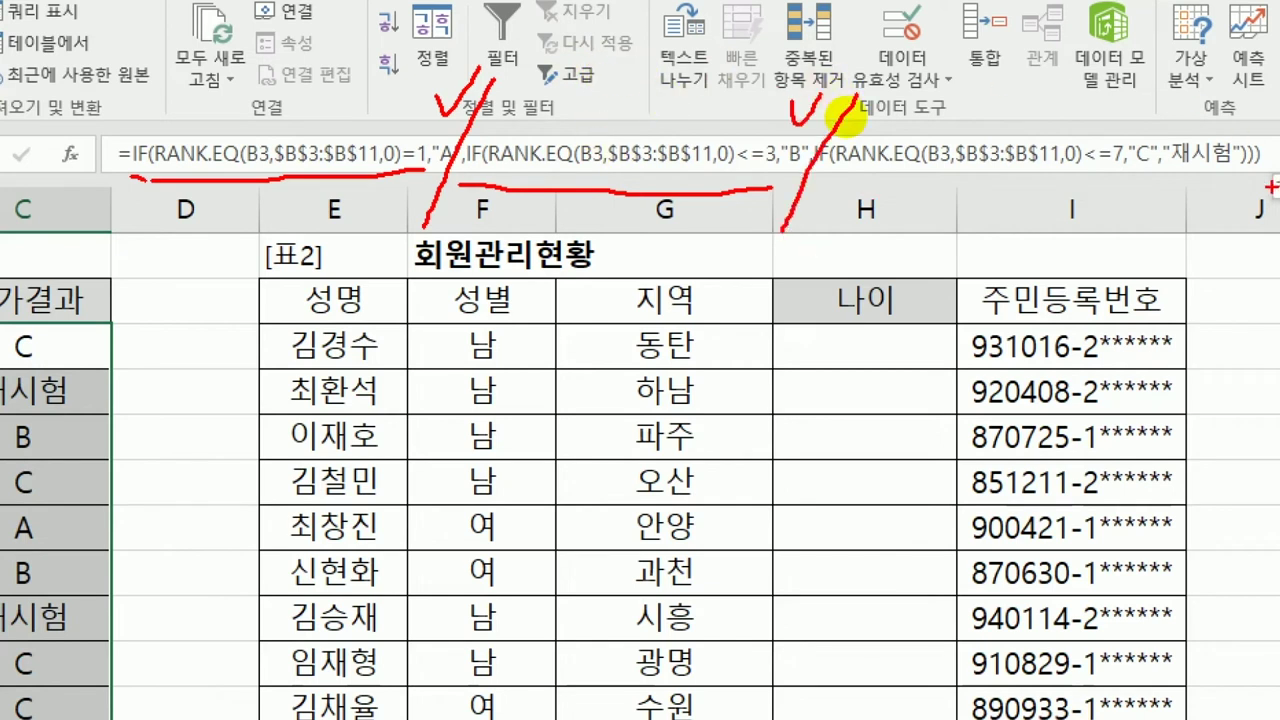
pyautogui.moveTo(1096, 110)
pyautogui.mouseDown()
pyautogui.moveTo(1096, 135)
pyautogui.moveTo(1130, 82)
pyautogui.mouseUp()
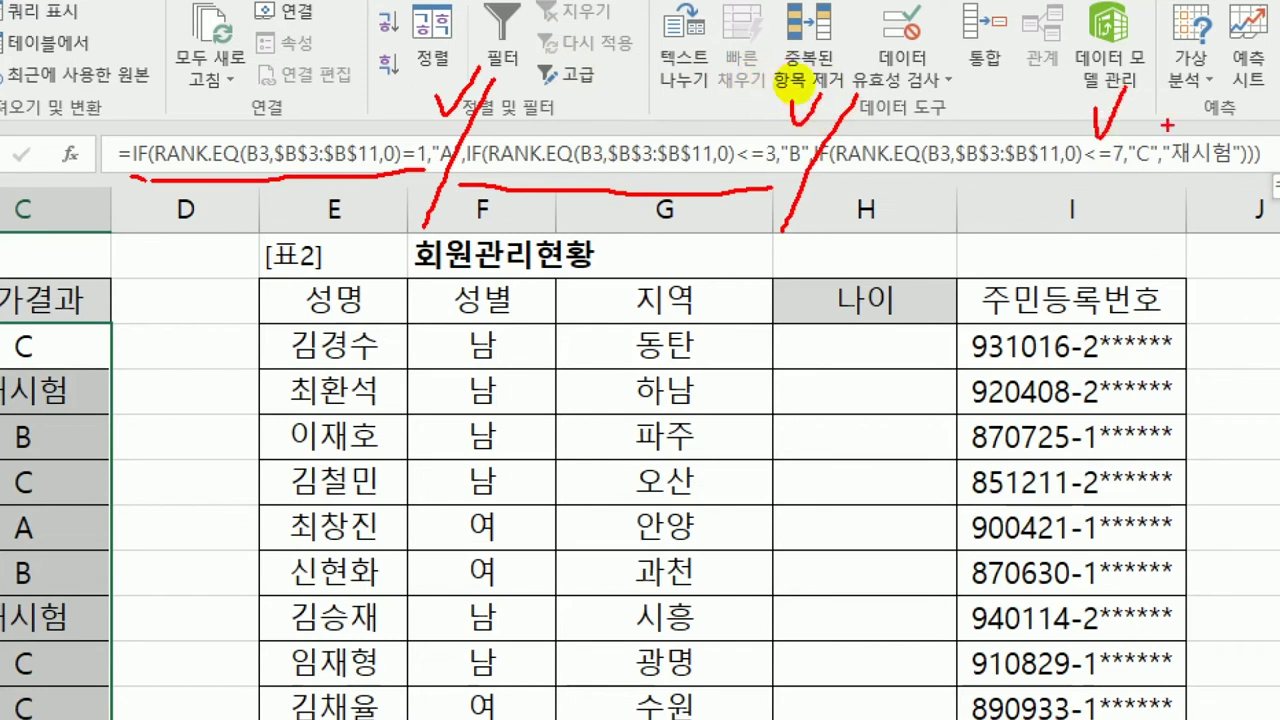
pyautogui.moveTo(1170, 117)
pyautogui.mouseDown()
pyautogui.moveTo(1184, 138)
pyautogui.moveTo(1210, 97)
pyautogui.mouseUp()
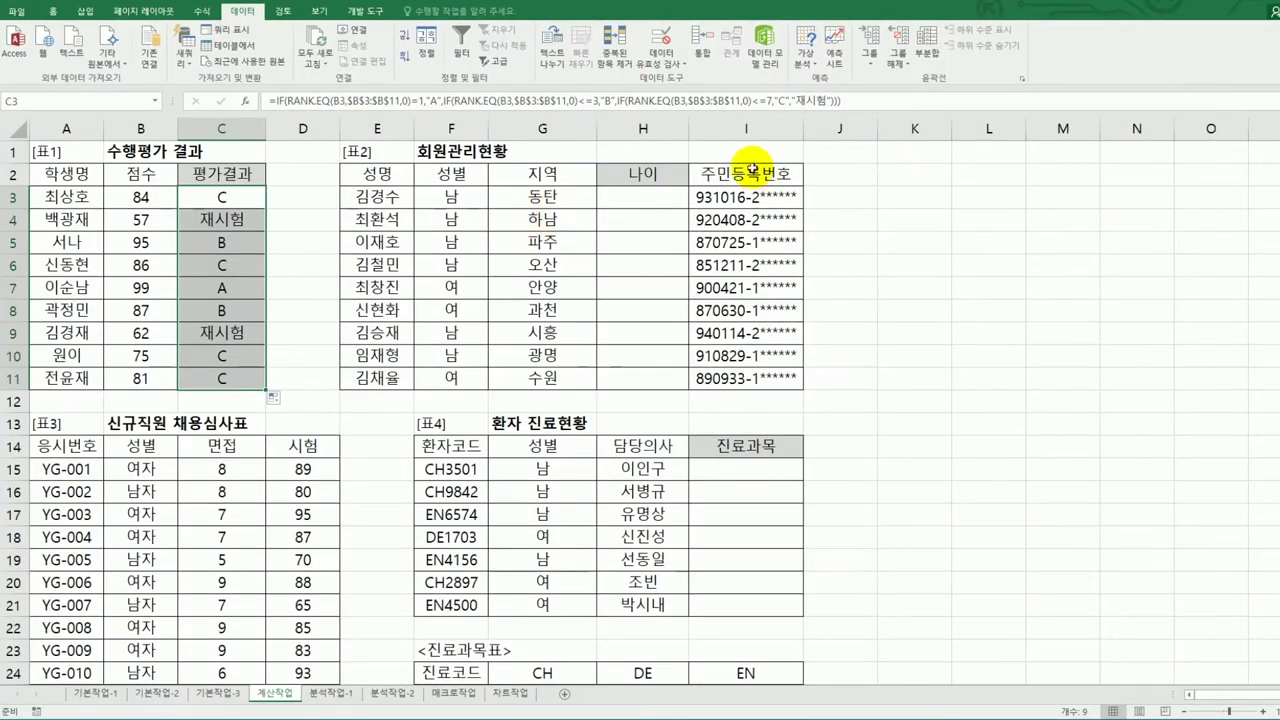
# - Enter =TODAY() in cell H3 of the 나이 column in the 회원관리현황 table
pyautogui.click(664, 202)
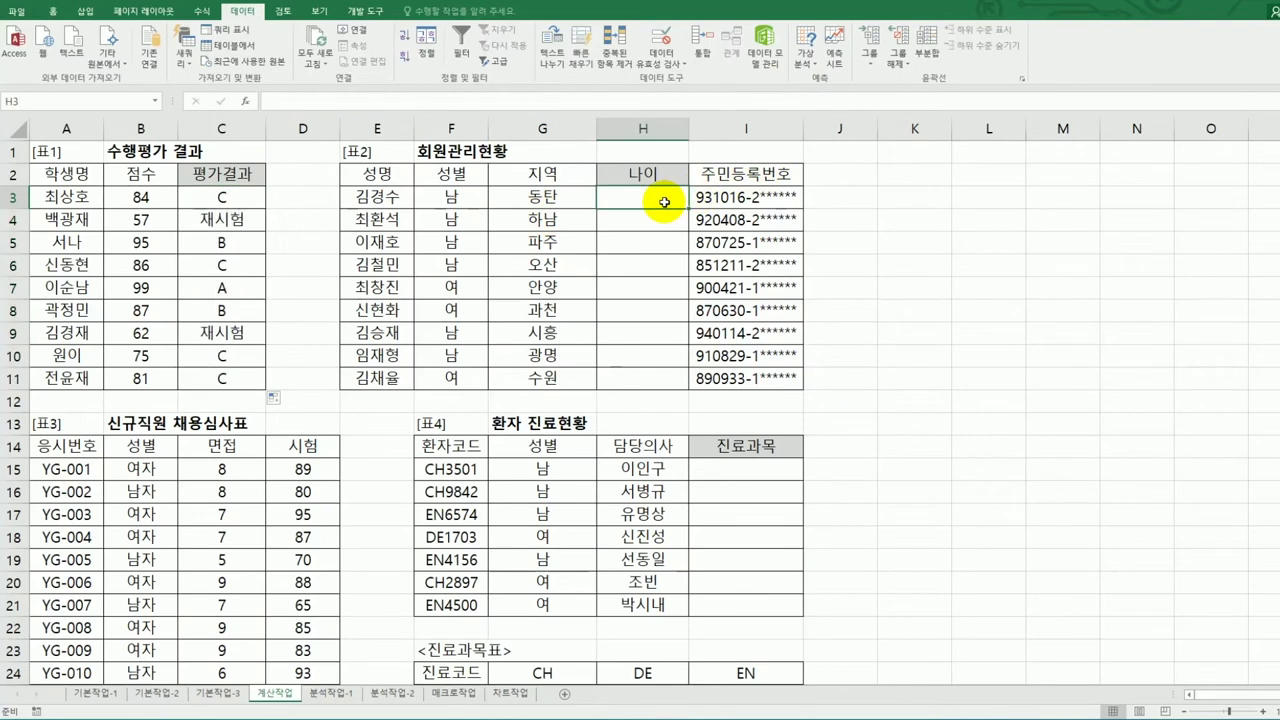
pyautogui.moveTo(756, 199); pyautogui.dragTo(759, 381)
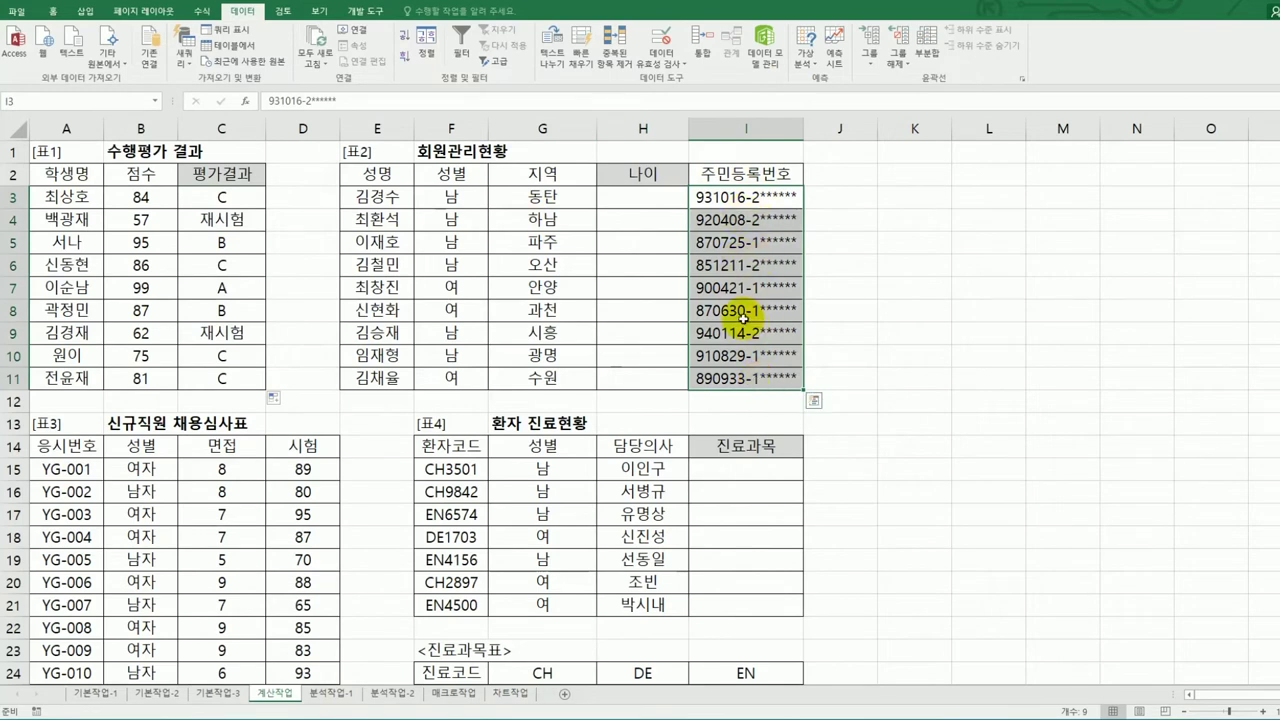
pyautogui.click(652, 205)
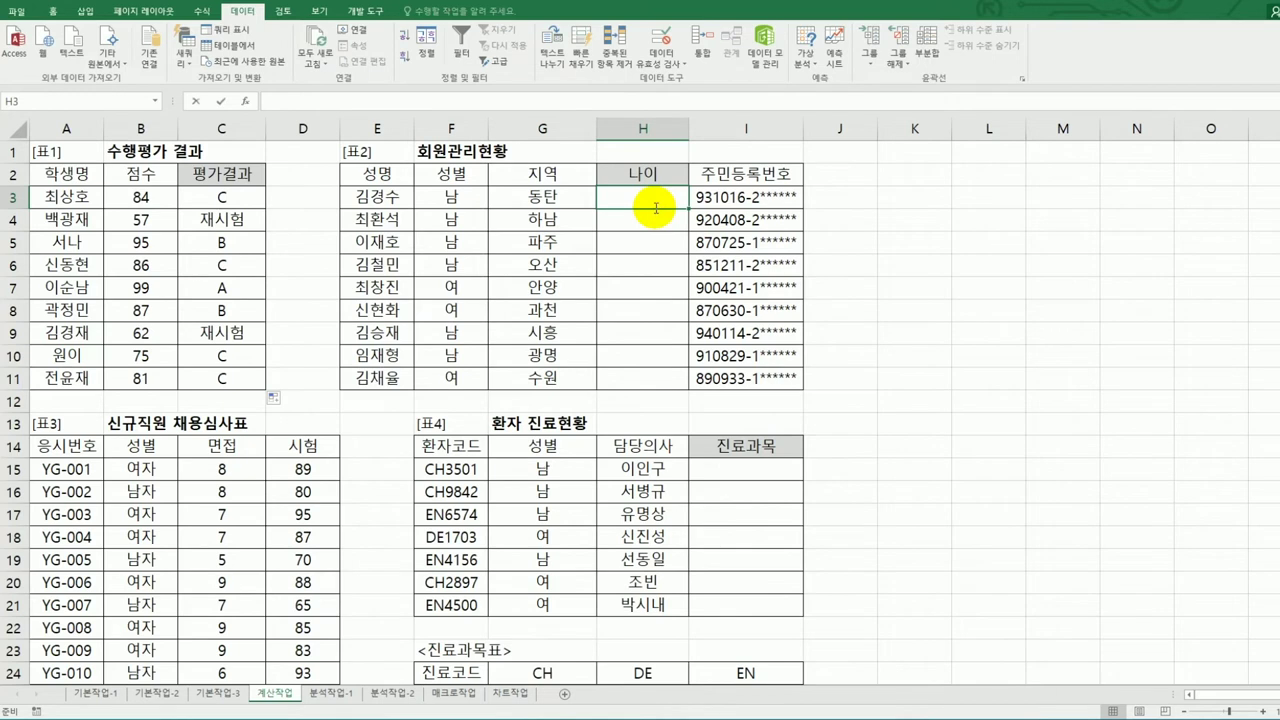
pyautogui.write('=새')
pyautogui.press('BackSpace')
pyautogui.write('to')
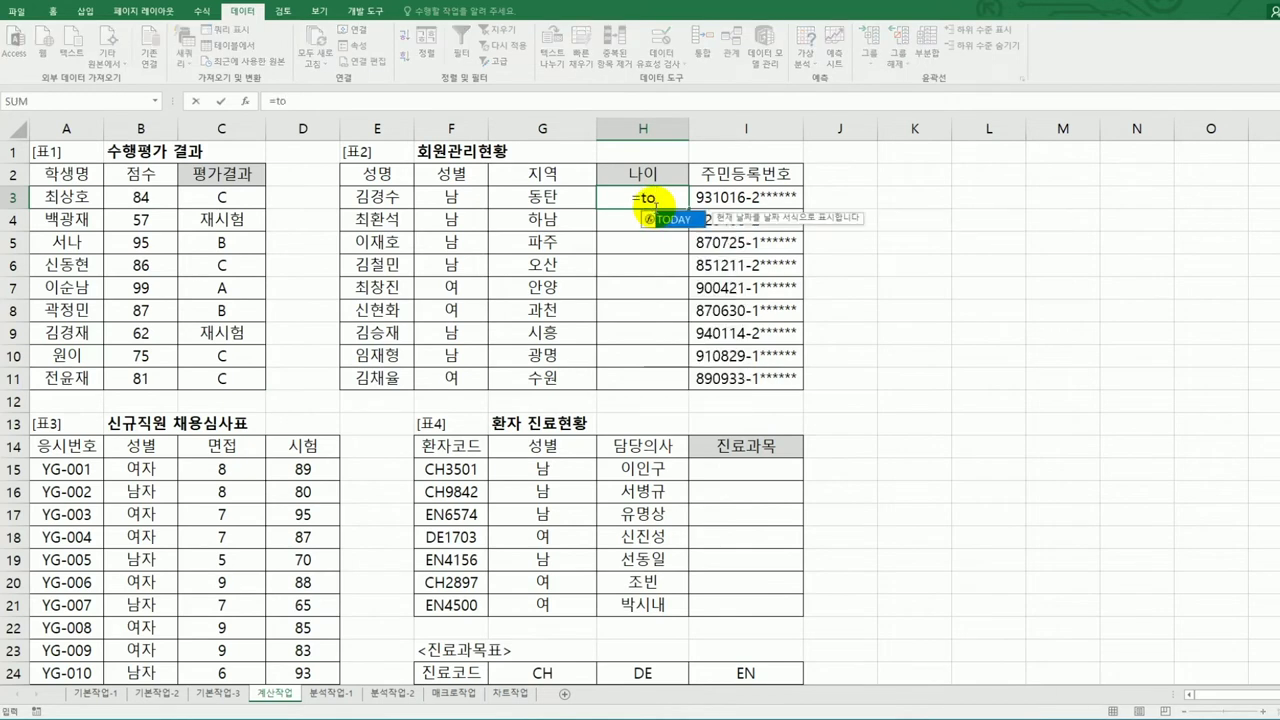
pyautogui.press('Tab')
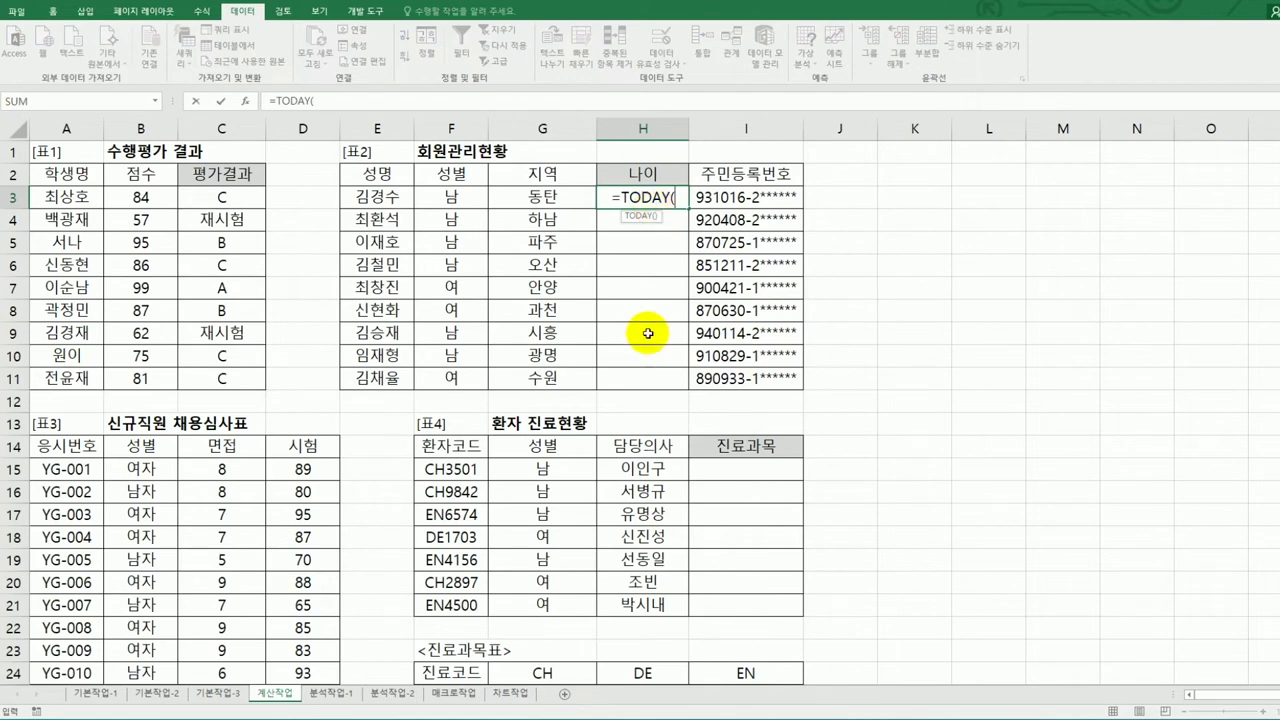
pyautogui.write(')')
pyautogui.press('Return')
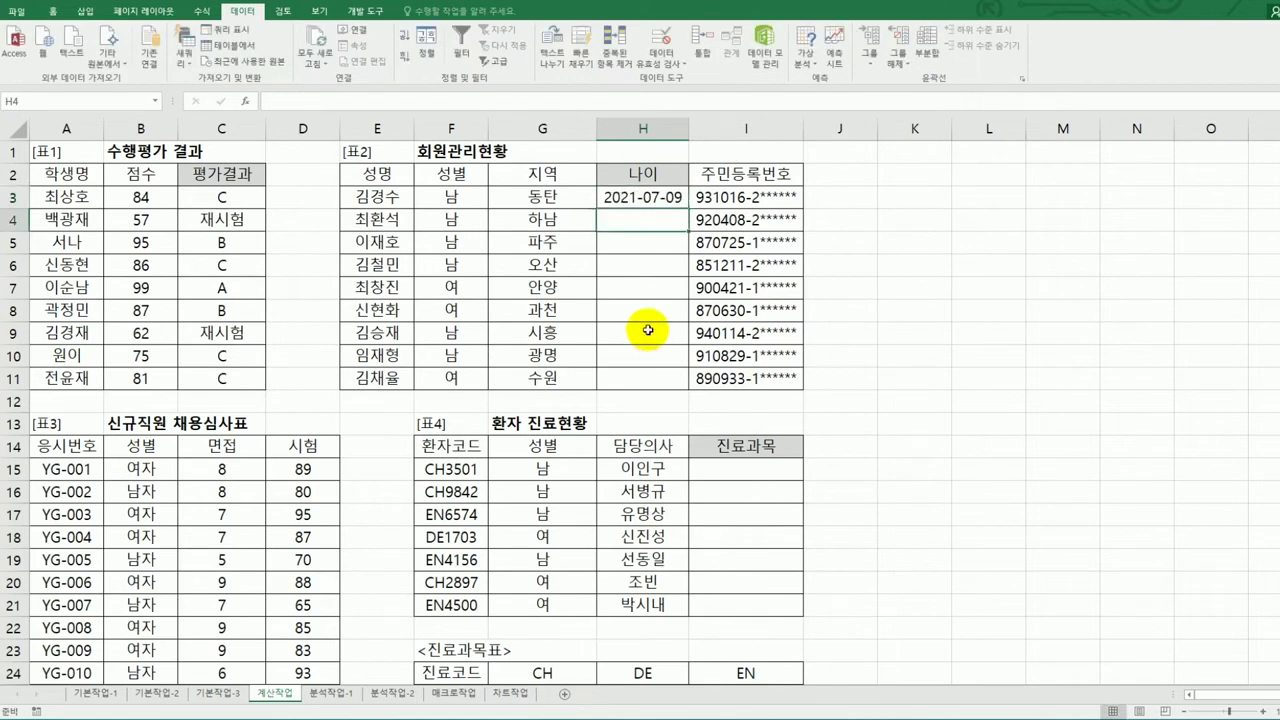
# - Wrap the TODAY function in H3 in YEAR so the formula reads =YEAR(TODAY())
pyautogui.click(652, 198)
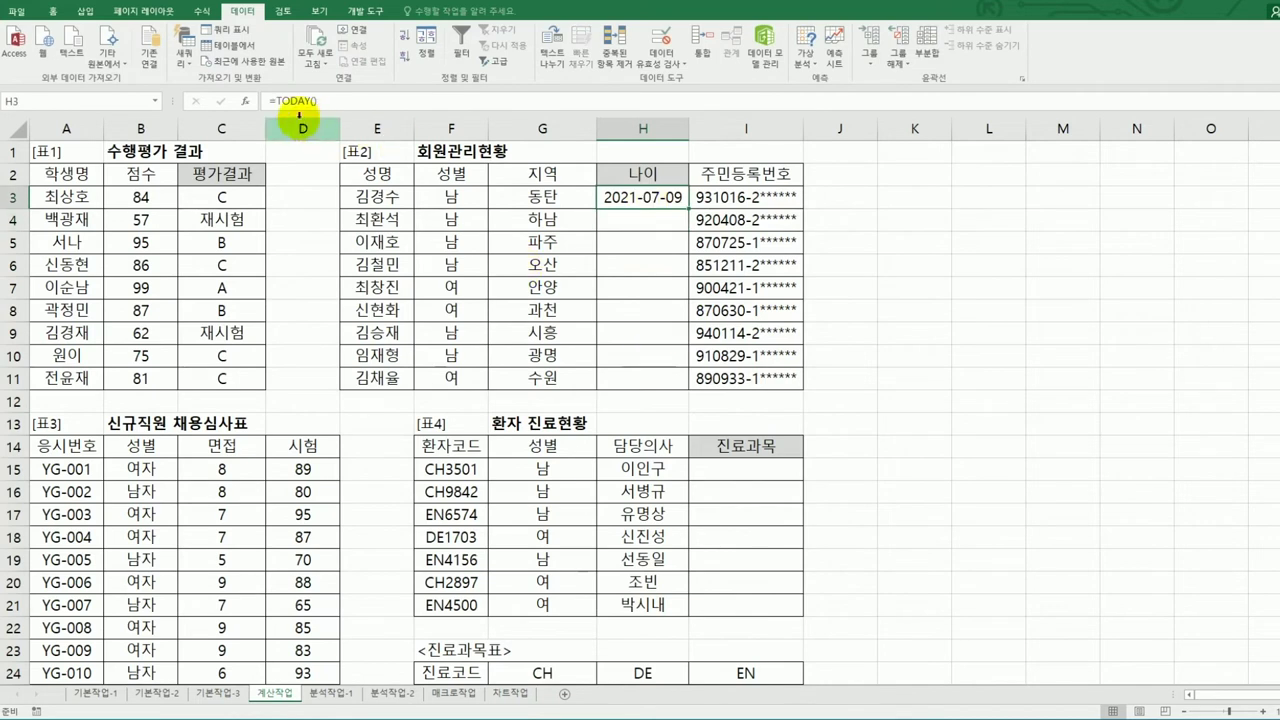
pyautogui.doubleClick(600, 196)
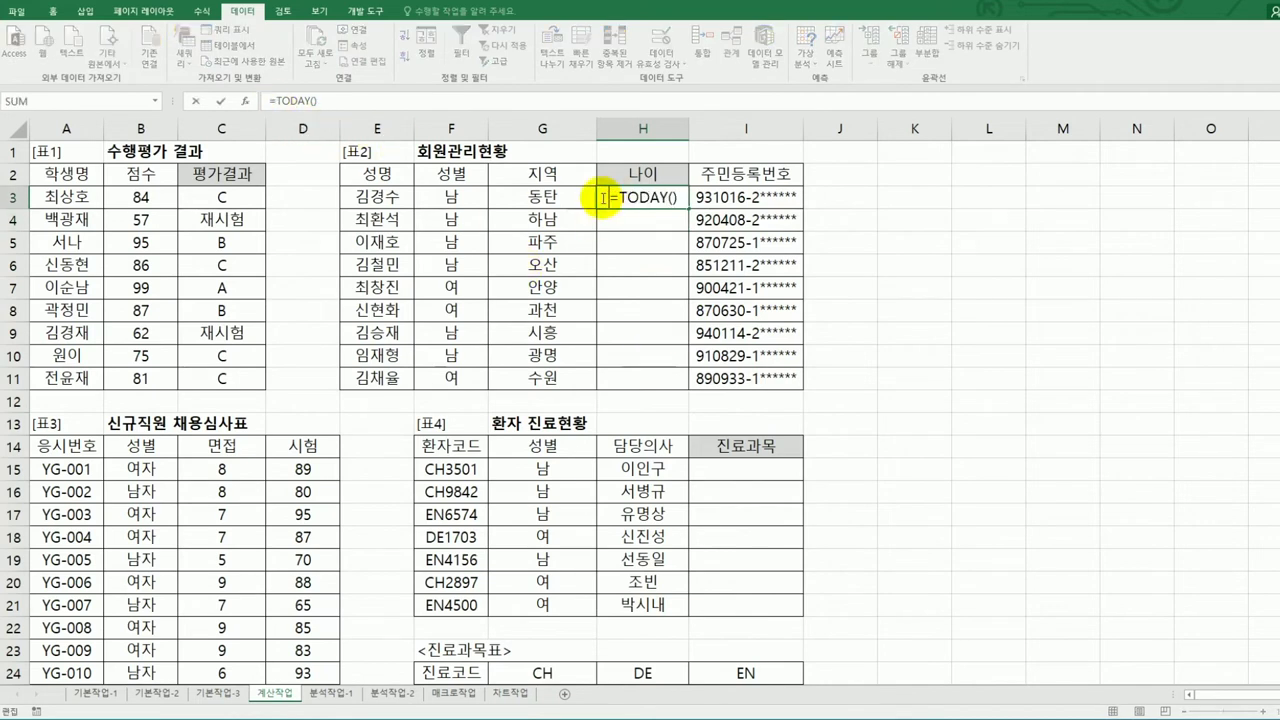
pyautogui.write('y')
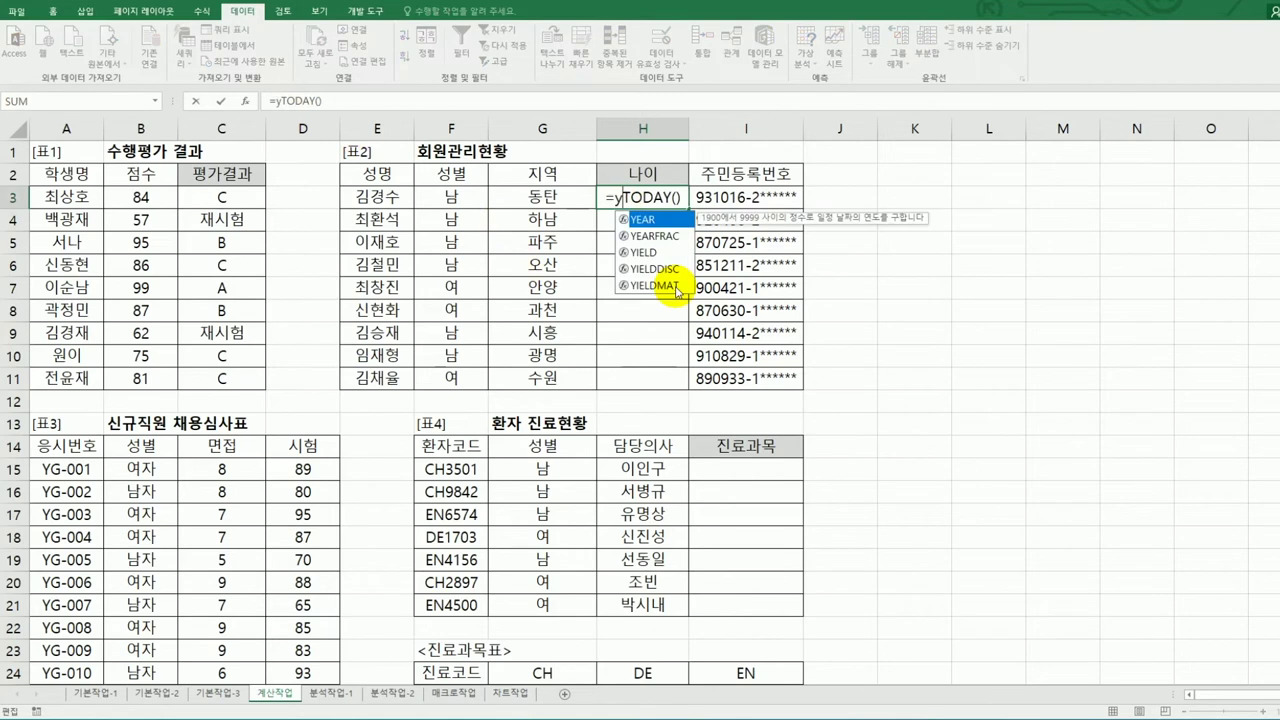
pyautogui.press('Tab')
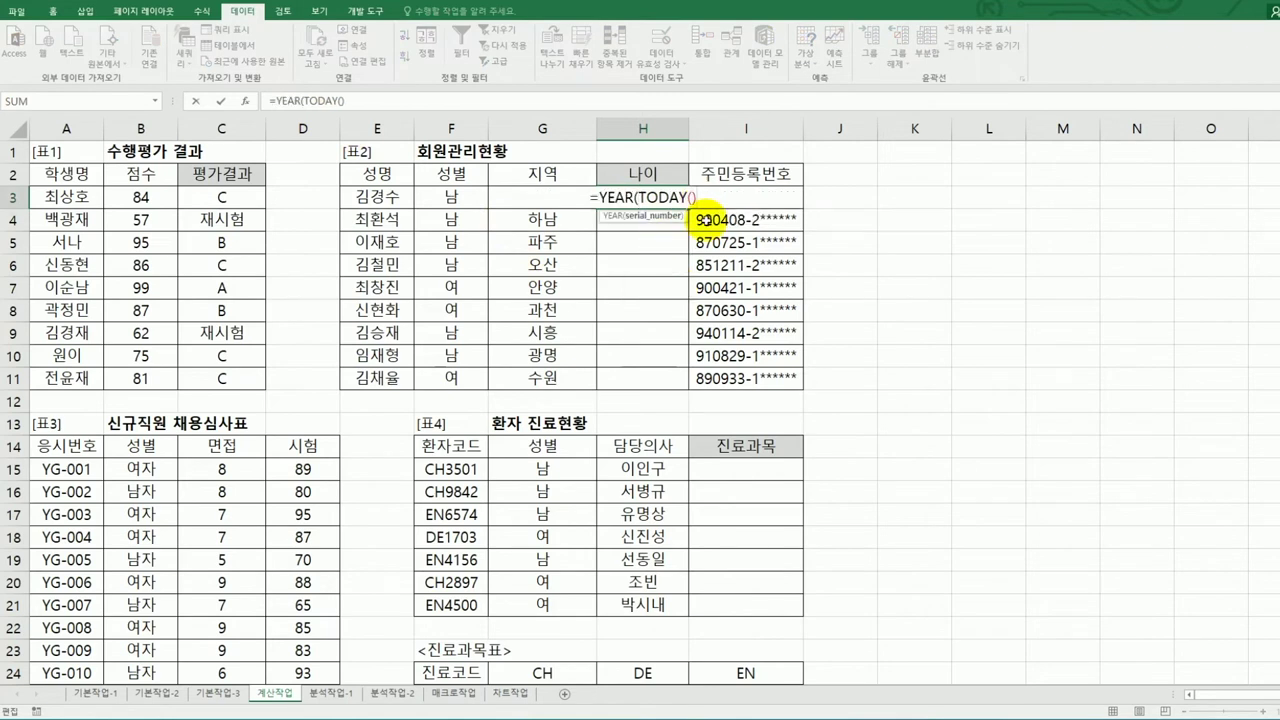
pyautogui.hotkey('ctrl', 'Return')
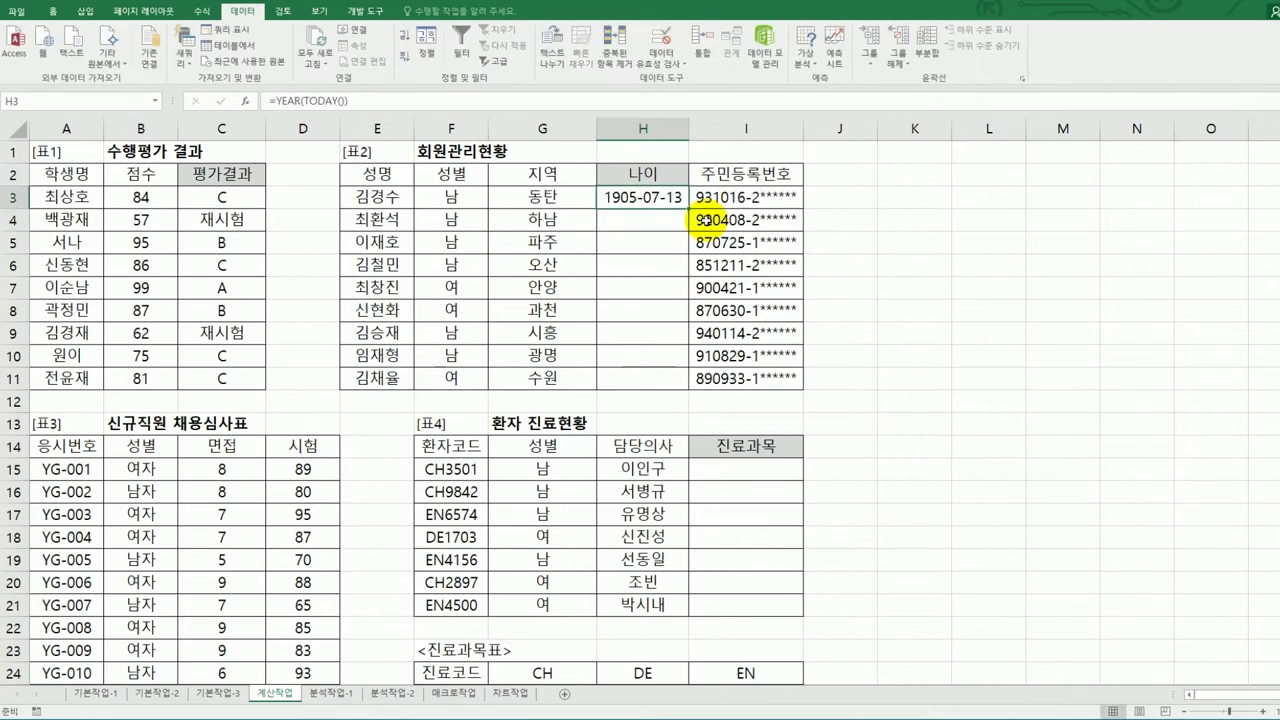
# - Set the number format of cell H3 to 일반
pyautogui.rightClick(637, 199)
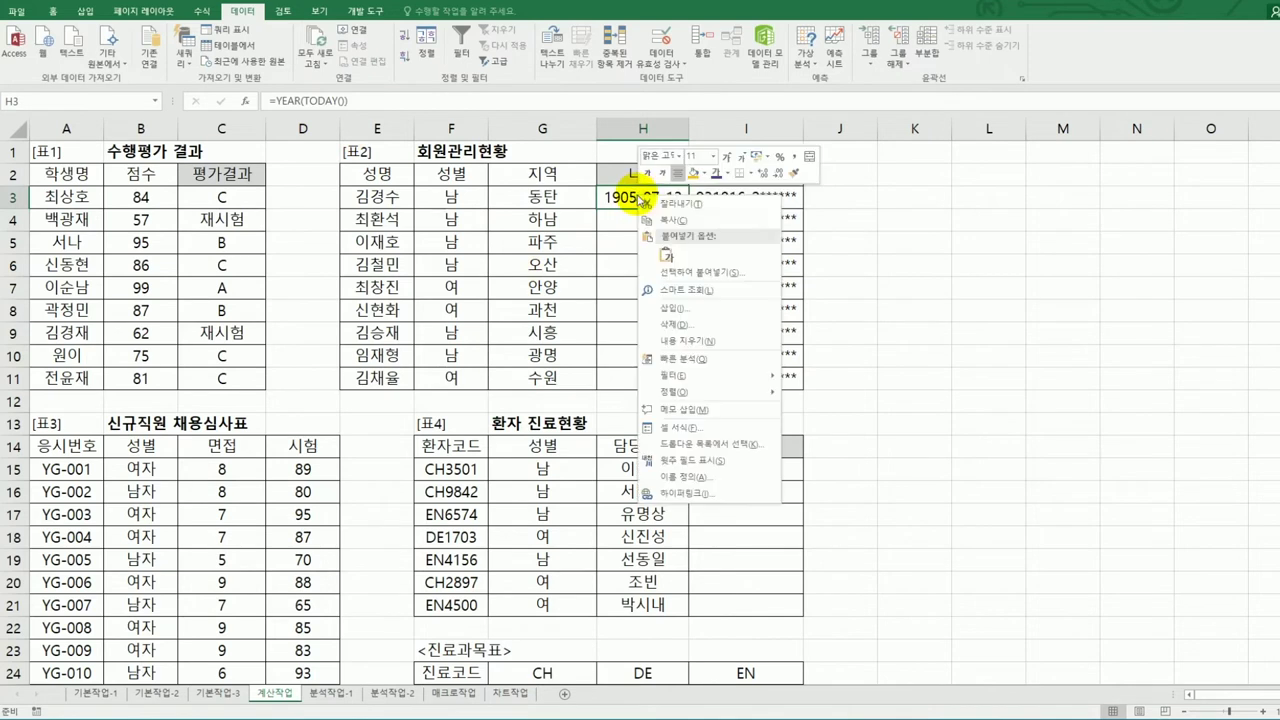
pyautogui.click(701, 428)
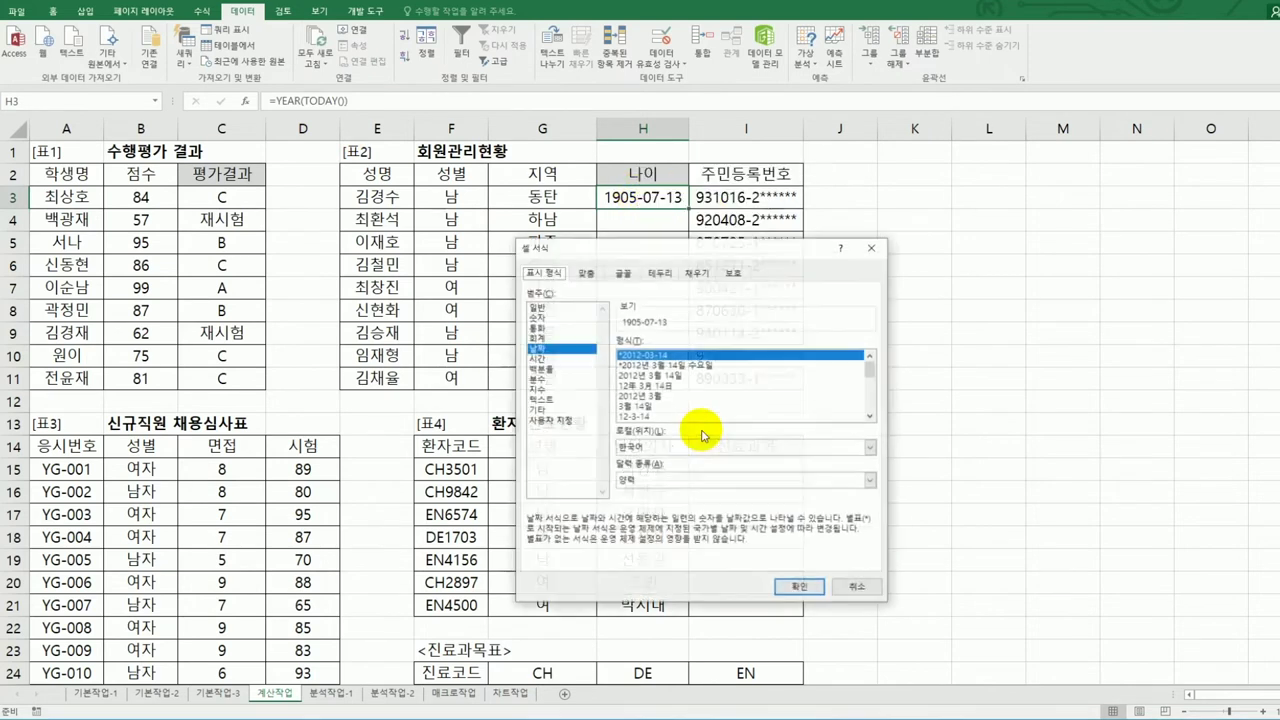
pyautogui.click(545, 307)
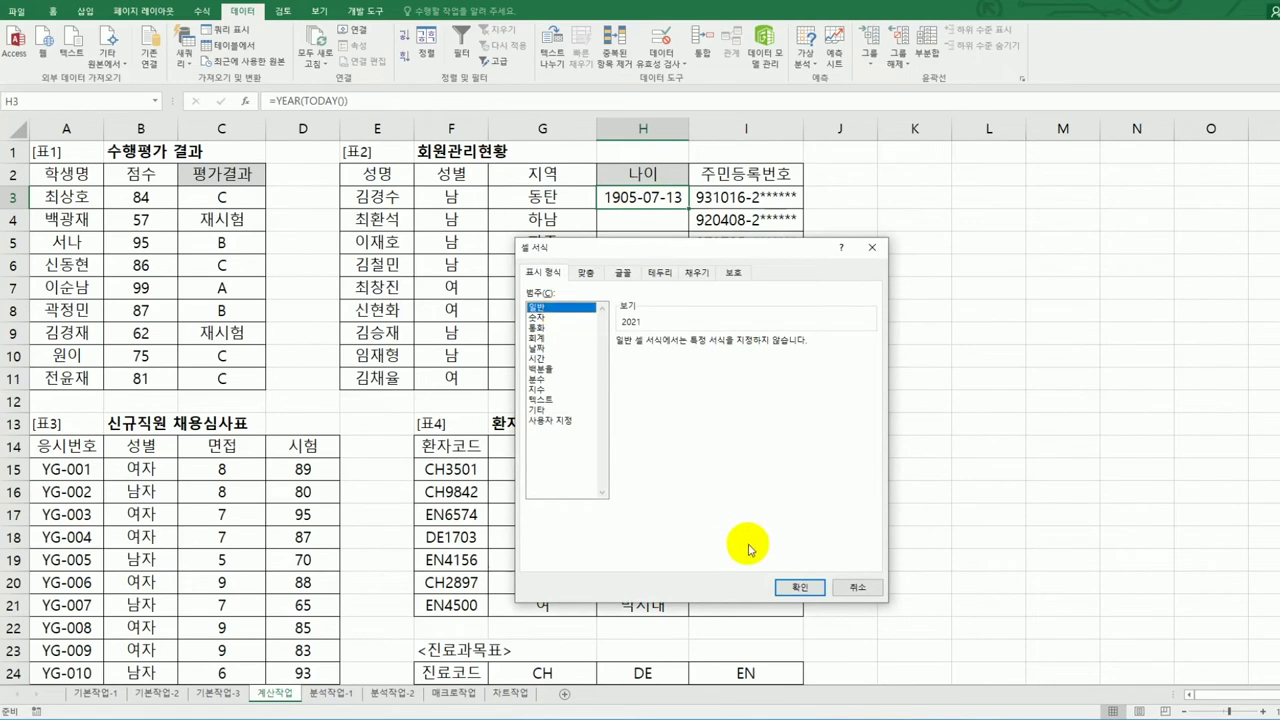
pyautogui.click(800, 590)
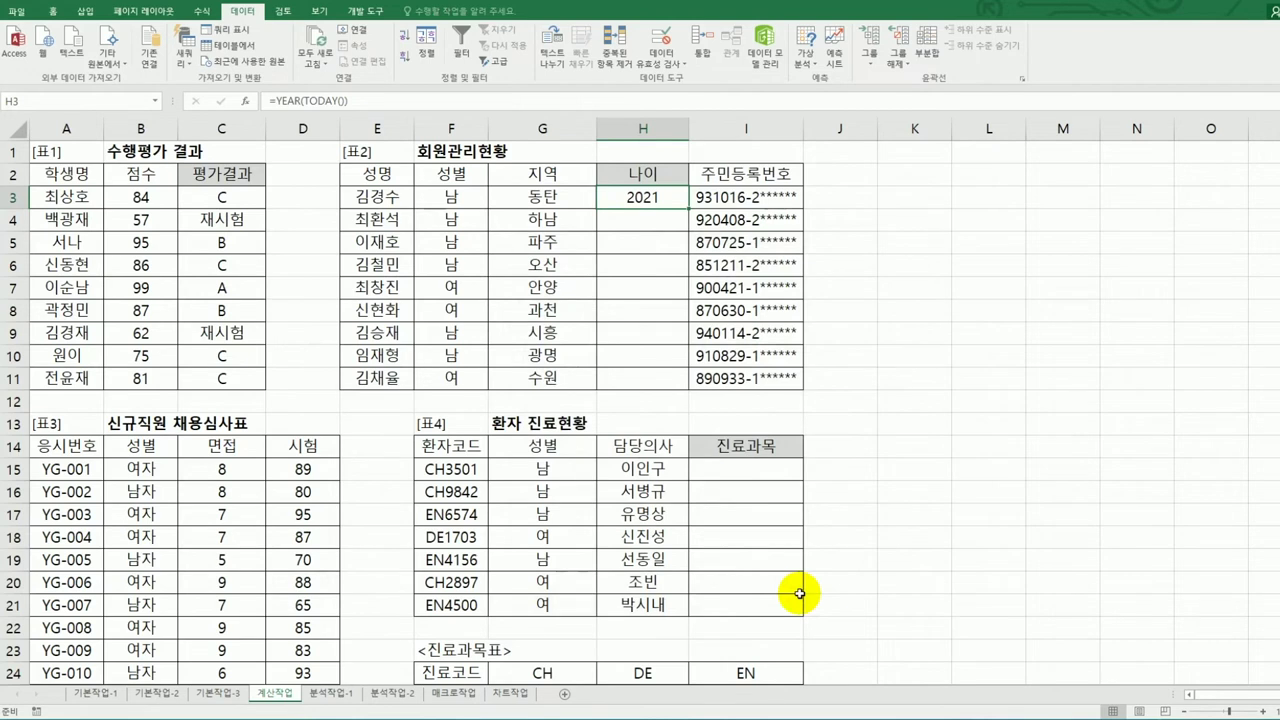
# - Extend the H3 formula to subtract LEFT(I3), giving =YEAR(TODAY())-LEFT(I3)
pyautogui.doubleClick(657, 198)
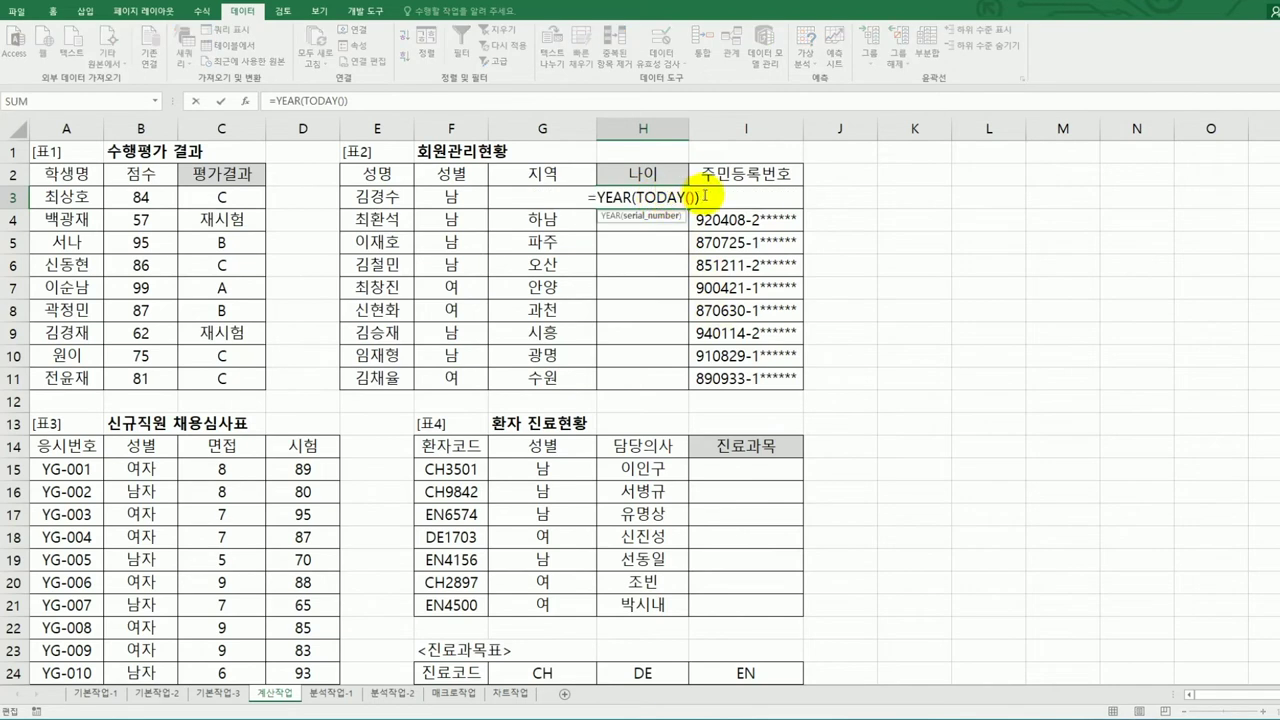
pyautogui.write('-')
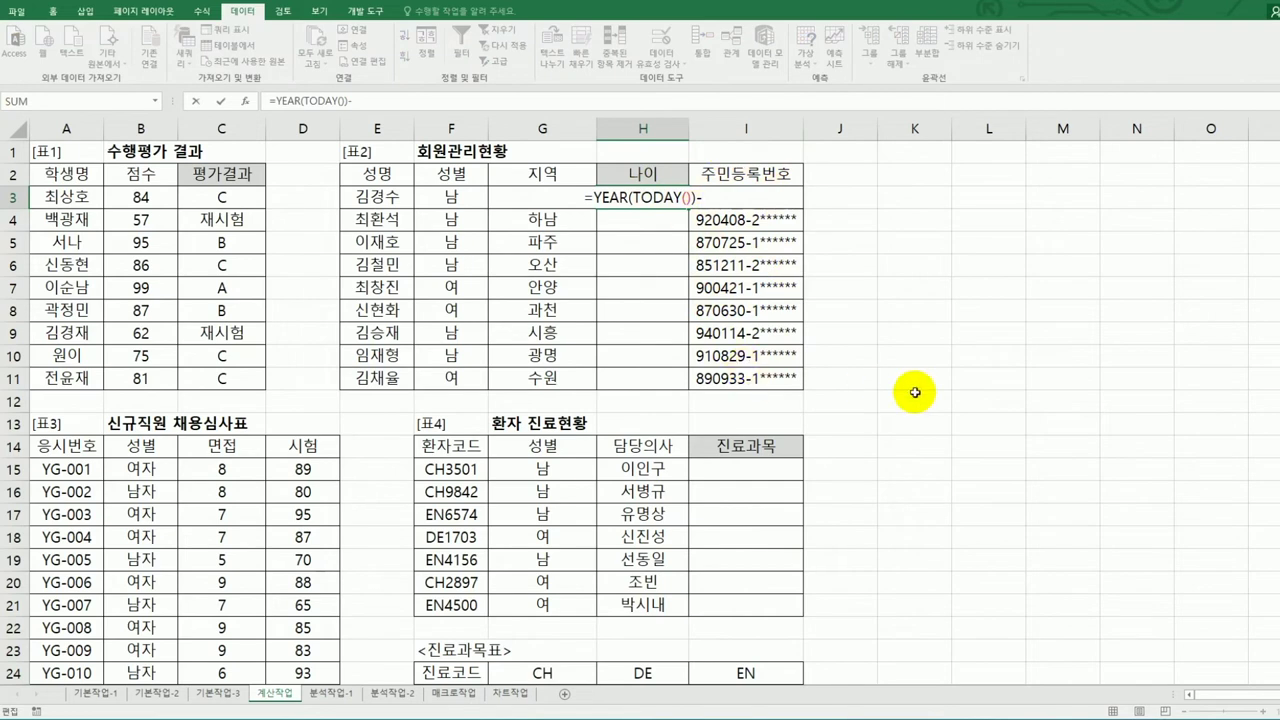
pyautogui.write('left')
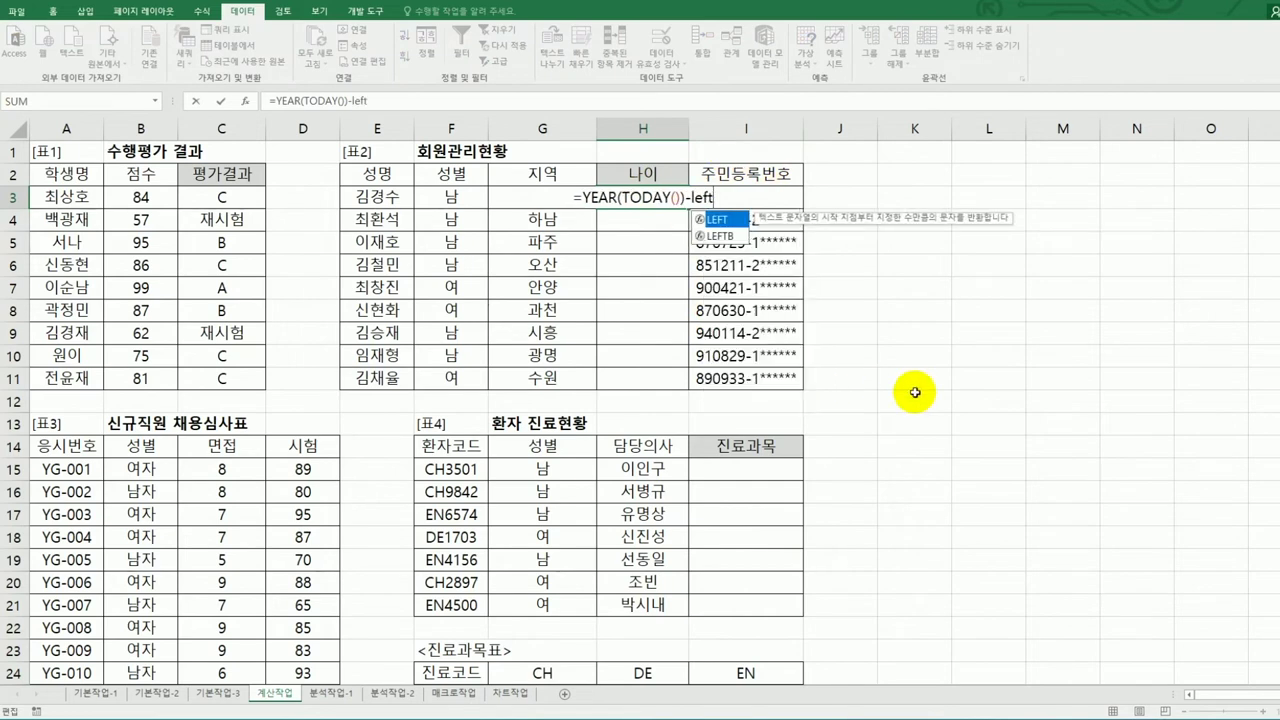
pyautogui.press('Tab')
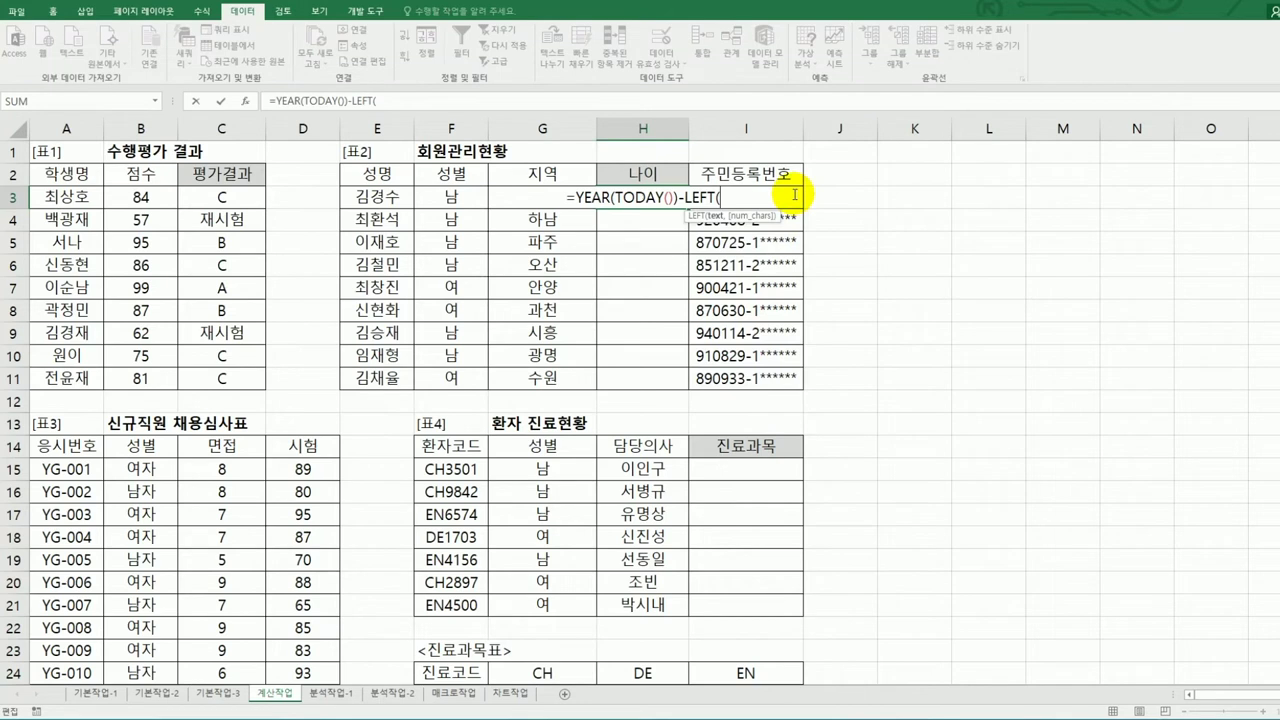
pyautogui.write('i3')
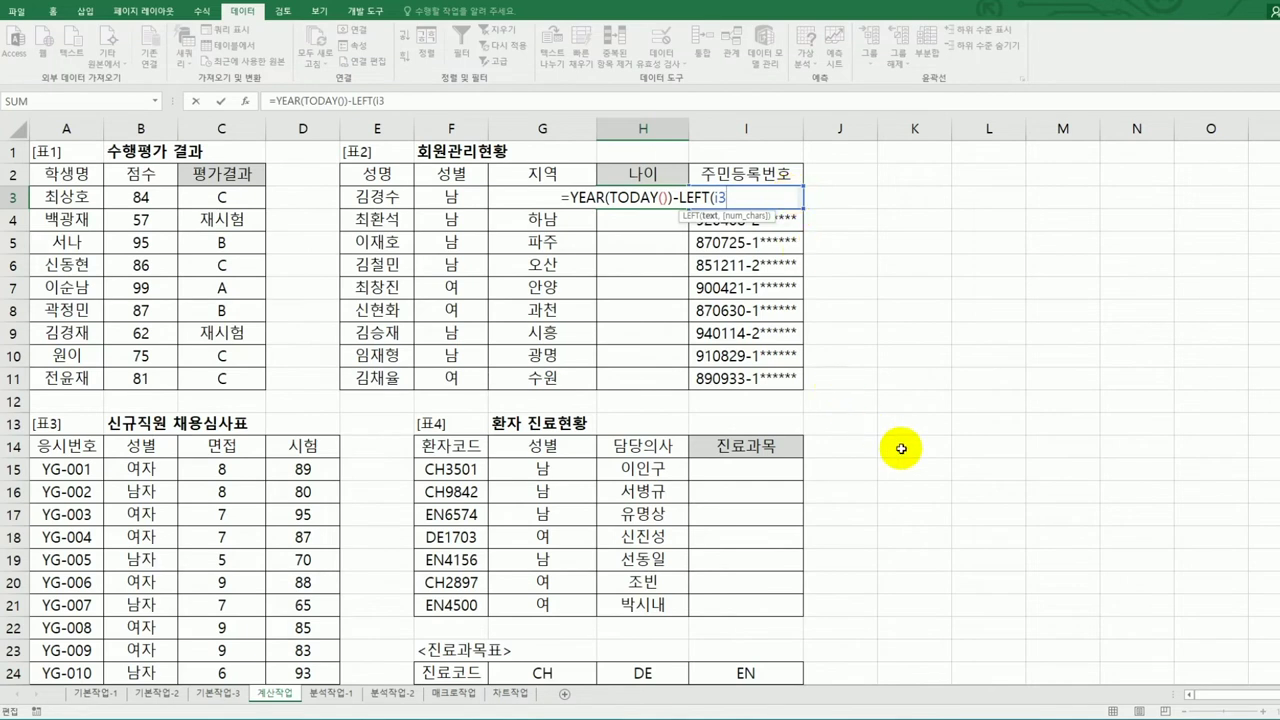
pyautogui.write(',1)')
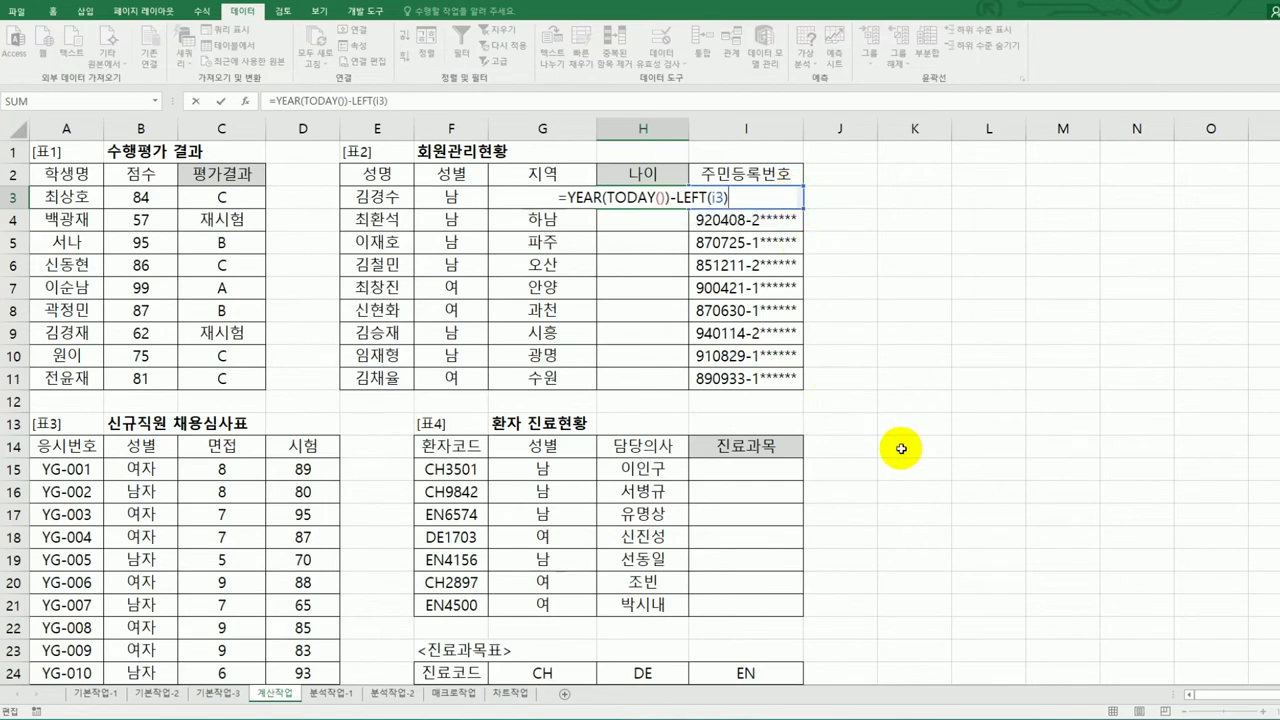
pyautogui.press('Return')
pyautogui.press('Up')
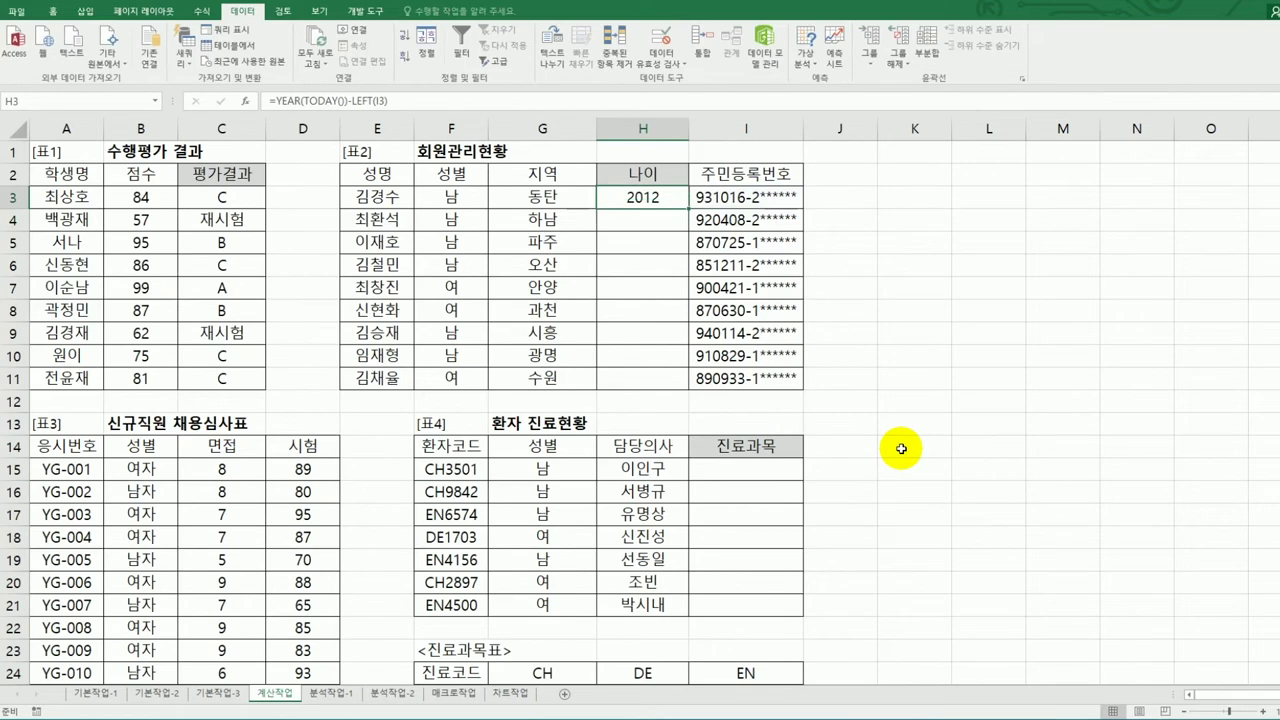
# - Enter the test calculation =2021-93 in K3 and compare it with the formula result in H3
pyautogui.click(903, 204)
pyautogui.write('=')
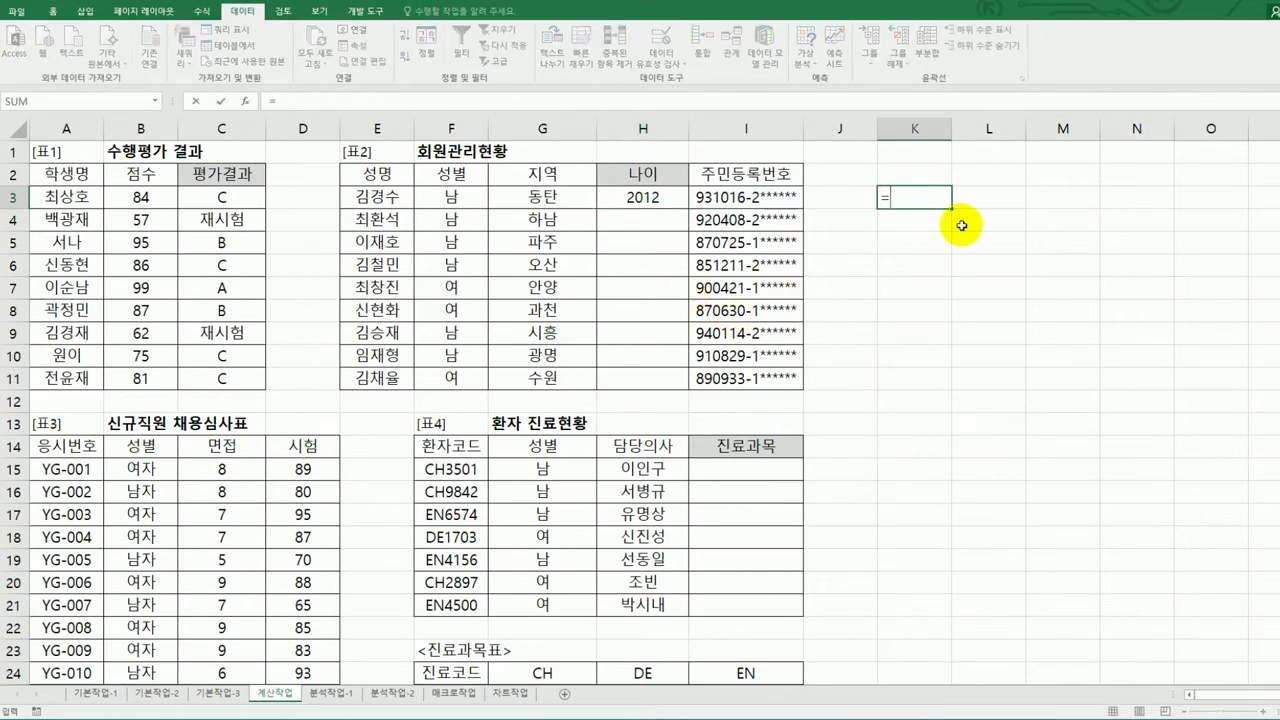
pyautogui.write('2021-93')
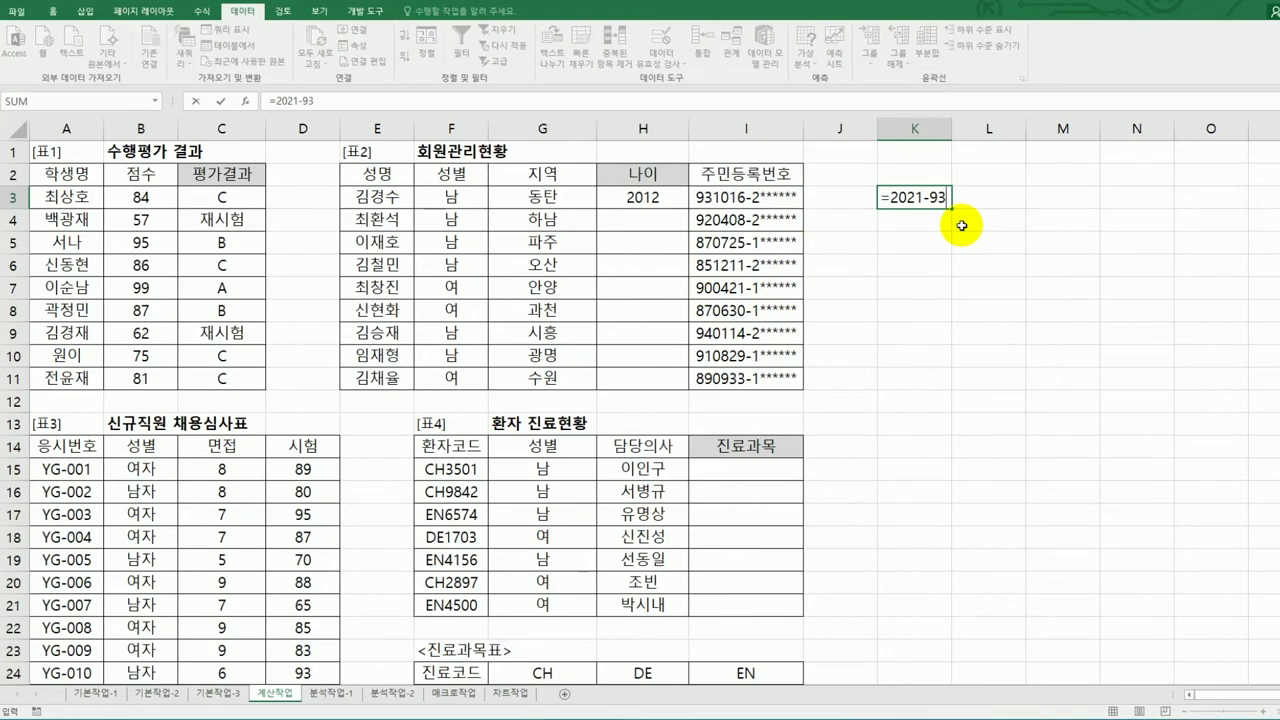
pyautogui.press('Return')
pyautogui.press('Up')
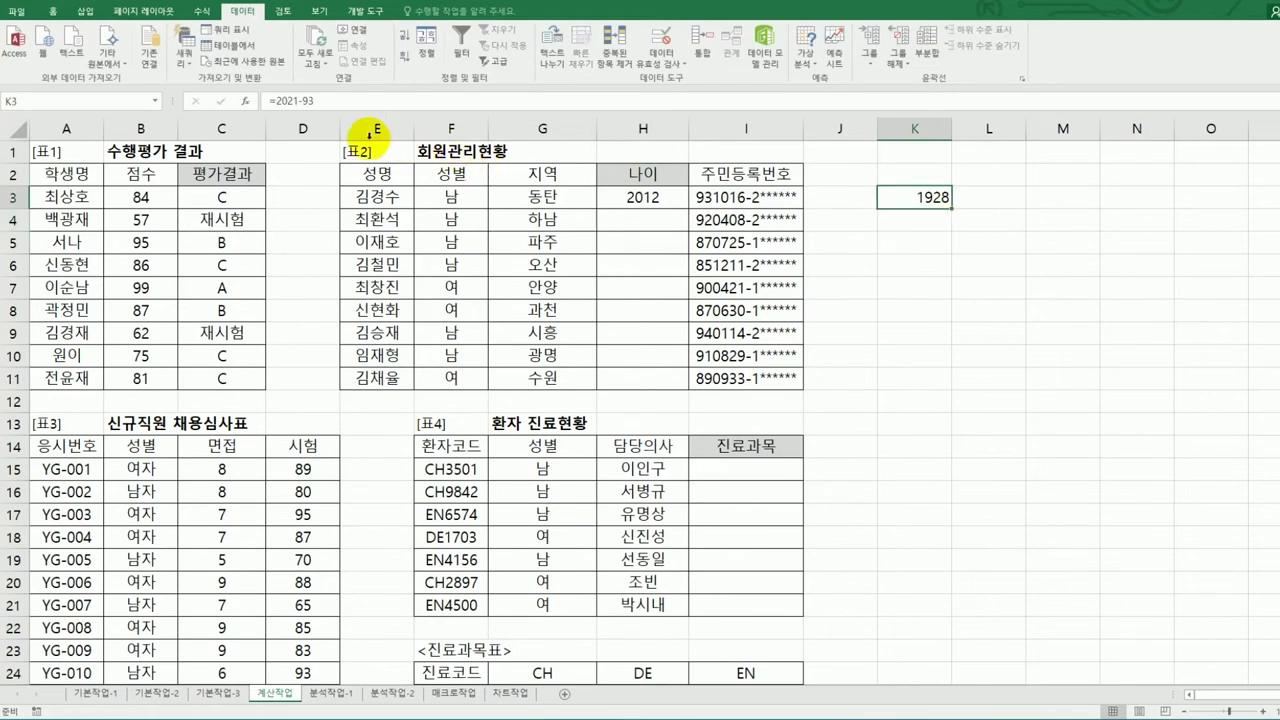
pyautogui.click(636, 198)
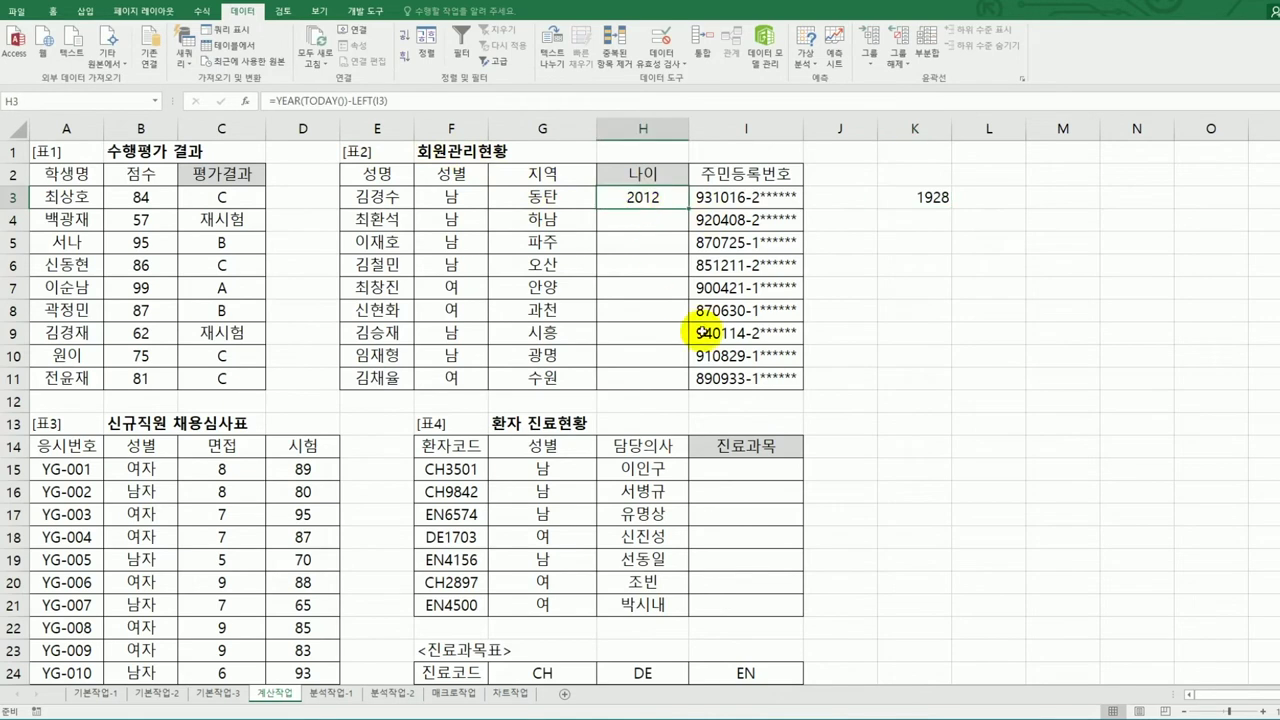
pyautogui.click(910, 204)
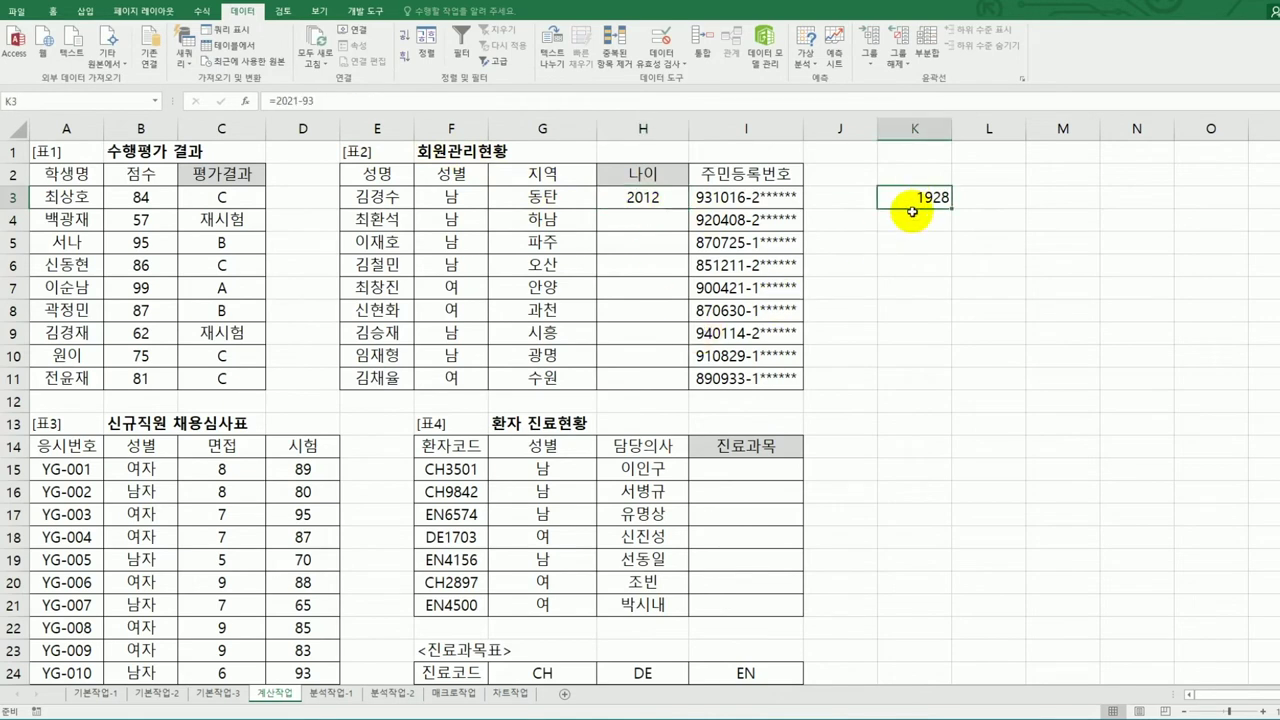
pyautogui.click(623, 201)
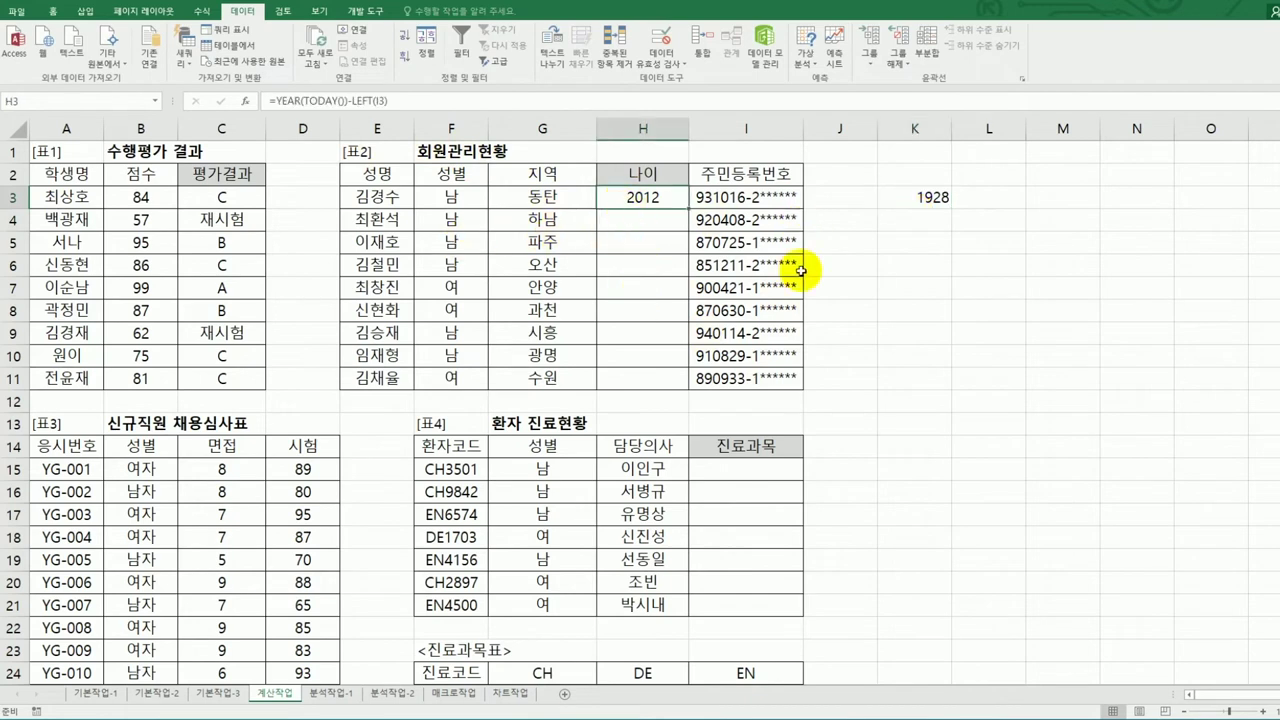
pyautogui.click(918, 198)
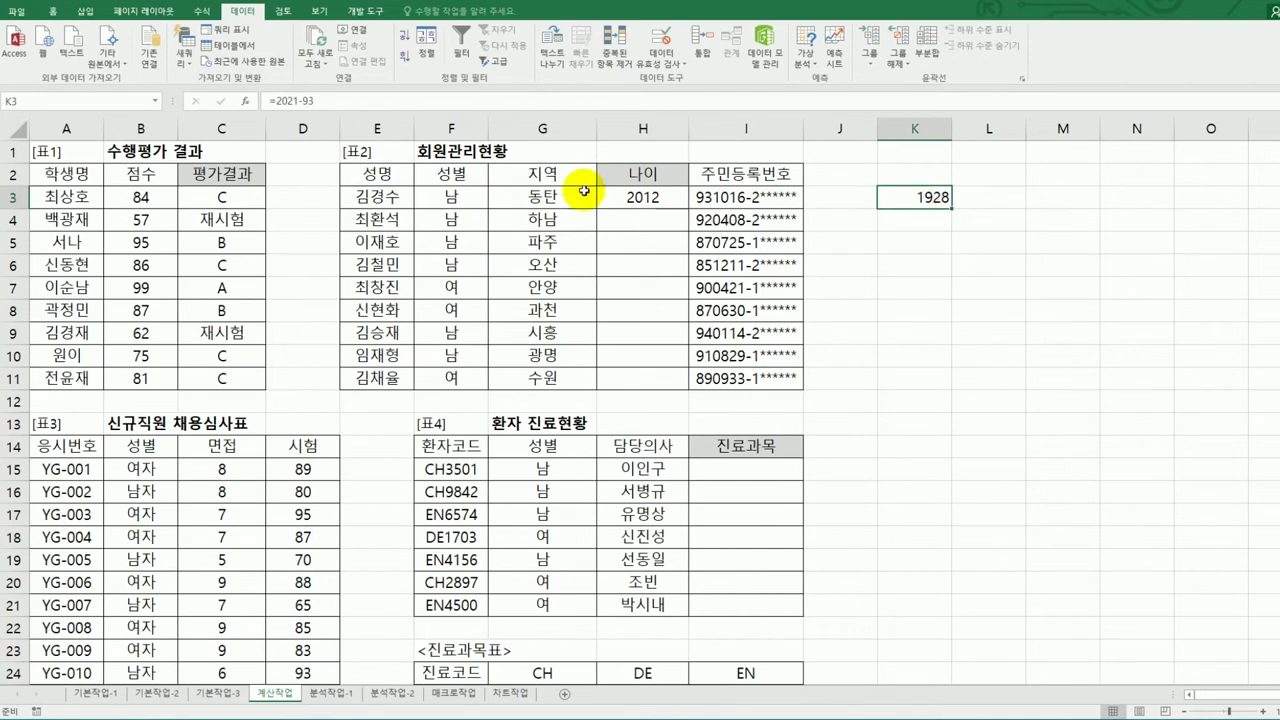
# - Append -1900 to the end of the 나이 formula in H3
pyautogui.click(650, 199)
pyautogui.click(474, 97)
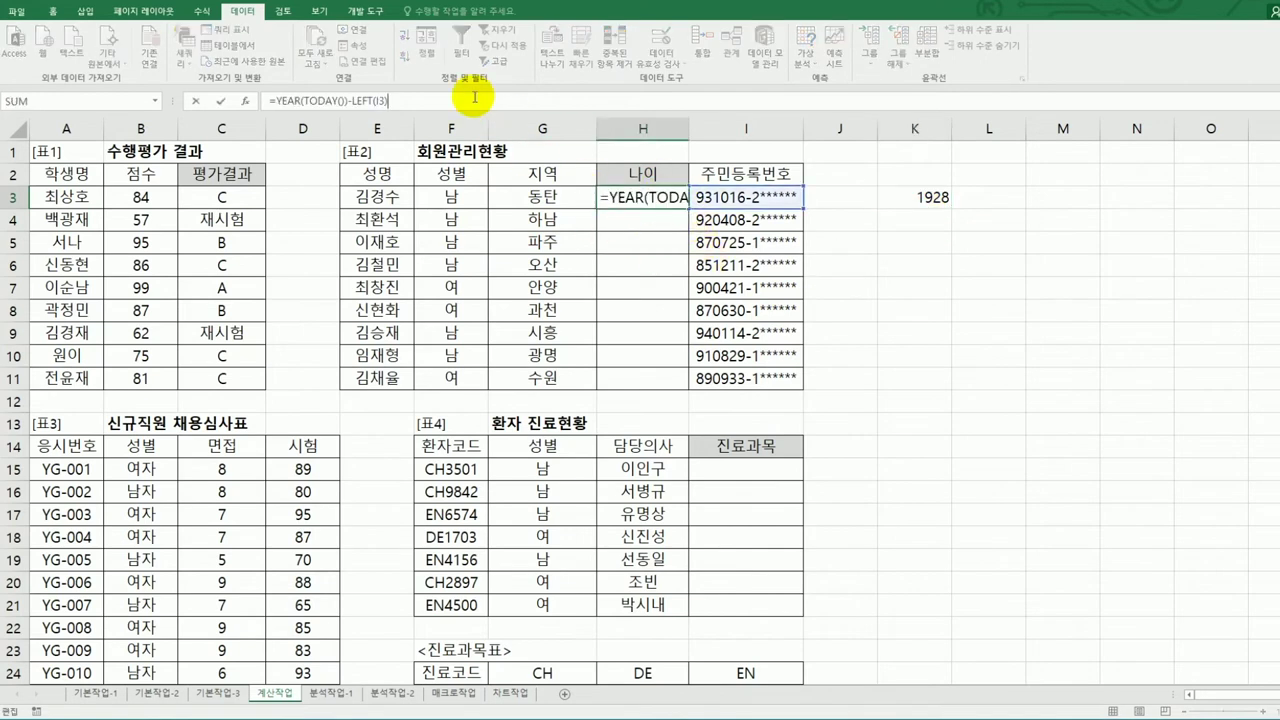
pyautogui.write('-')
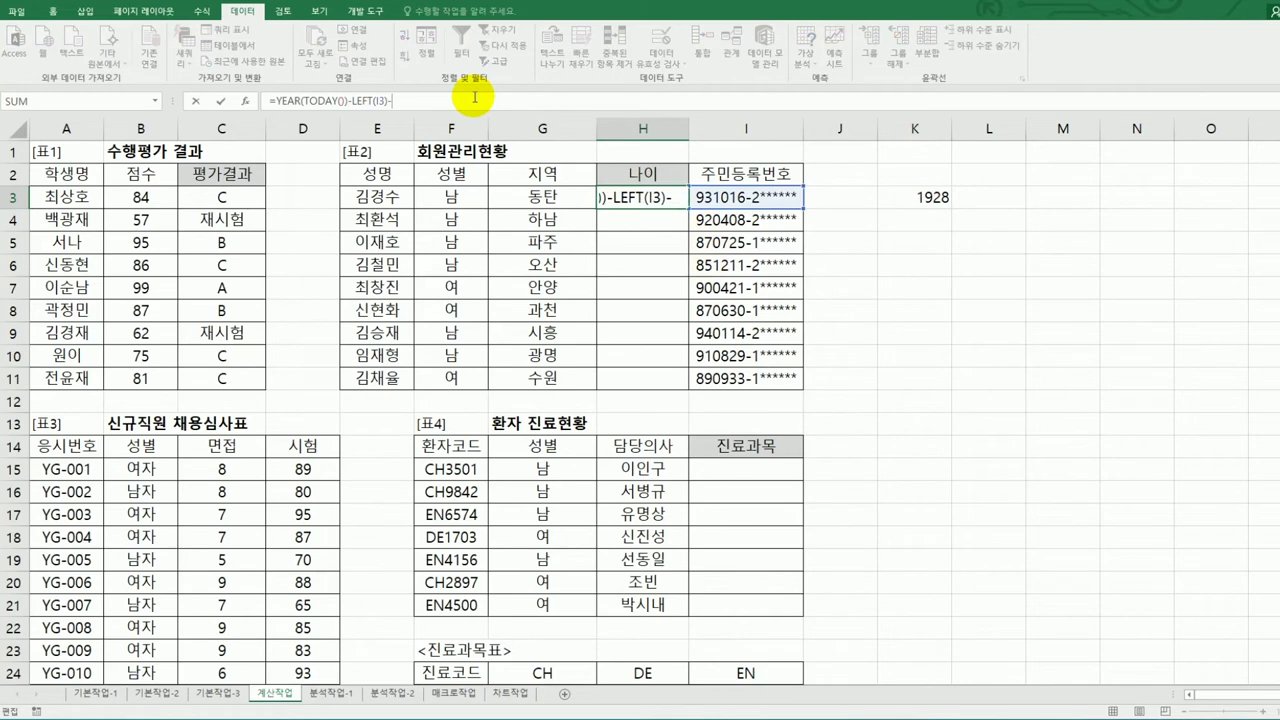
pyautogui.write('1900')
pyautogui.hotkey('ctrl', 'Return')
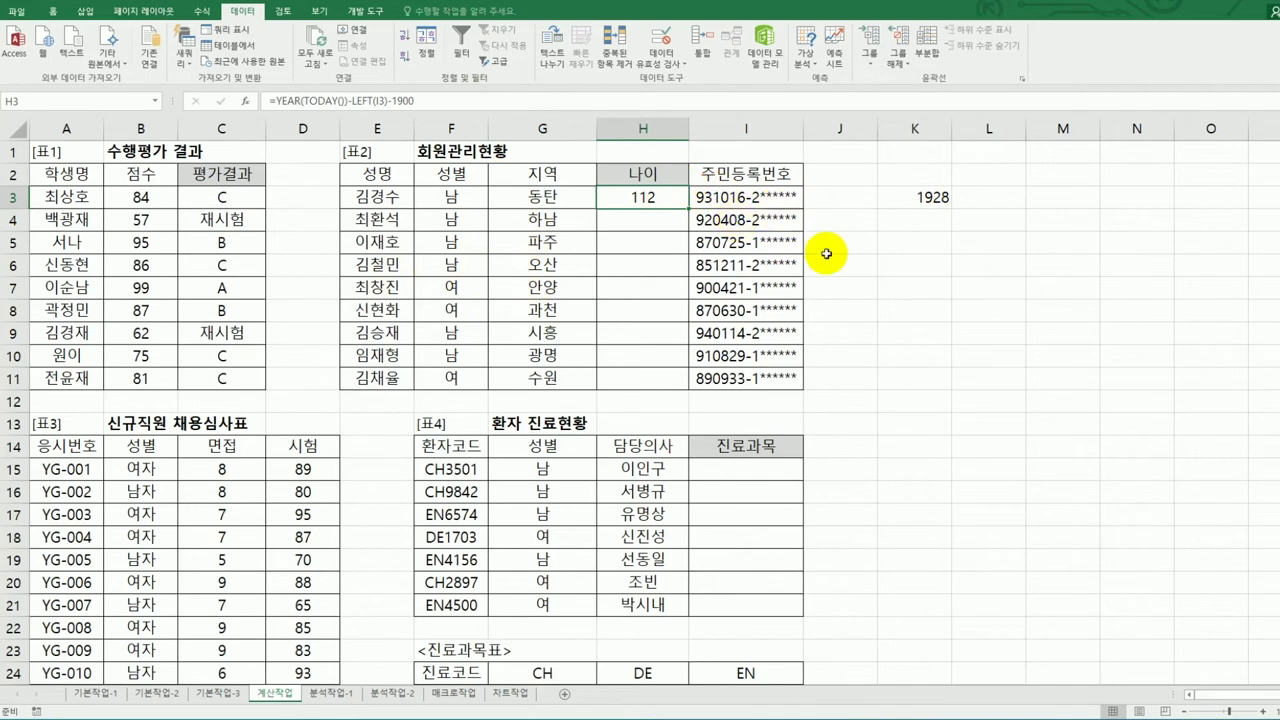
# - Set the LEFT character count to 2 in H3 so the formula reads =YEAR(TODAY())-LEFT(I3,2)-1900
pyautogui.click(380, 100)
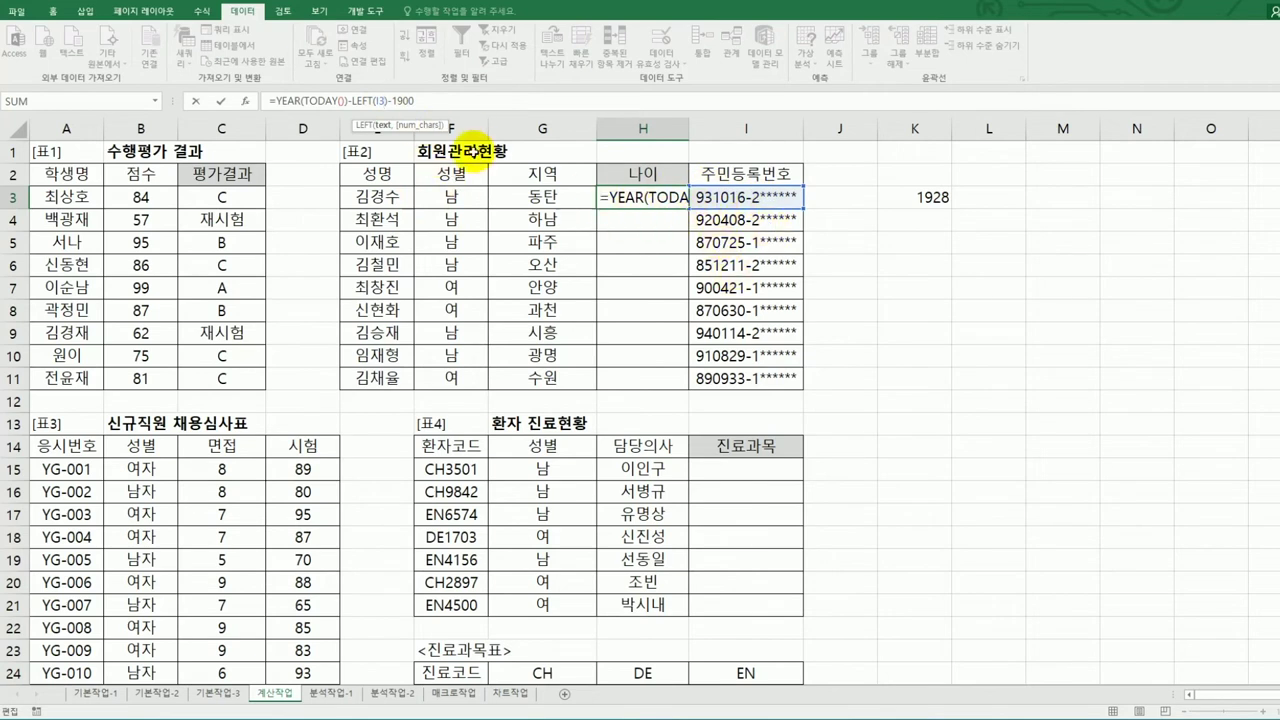
pyautogui.click(666, 193)
pyautogui.doubleClick(676, 195)
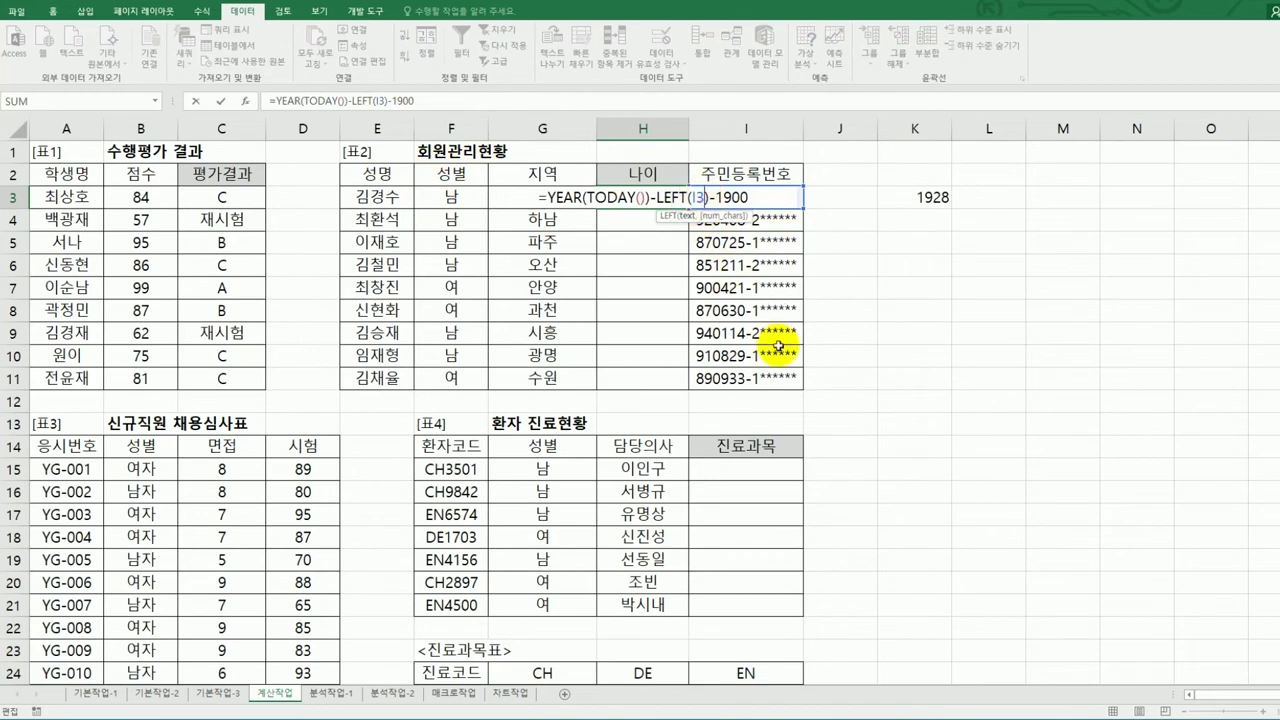
pyautogui.write(',')
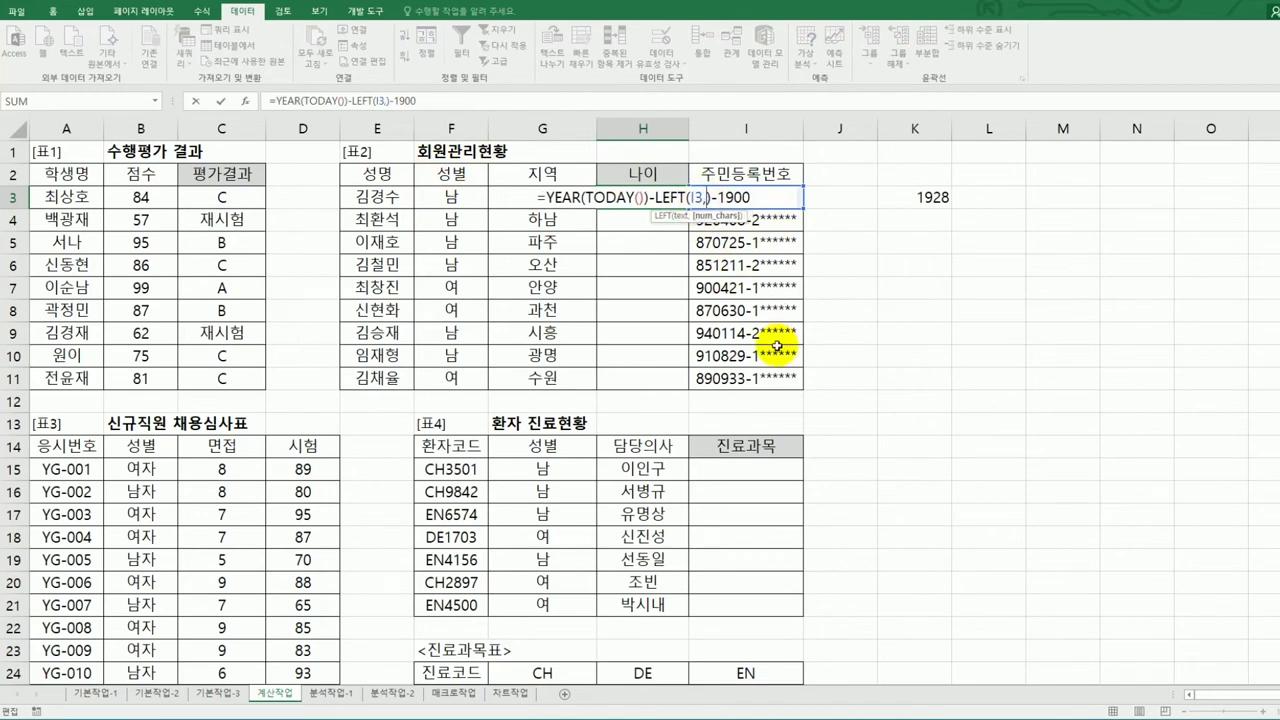
pyautogui.write('2')
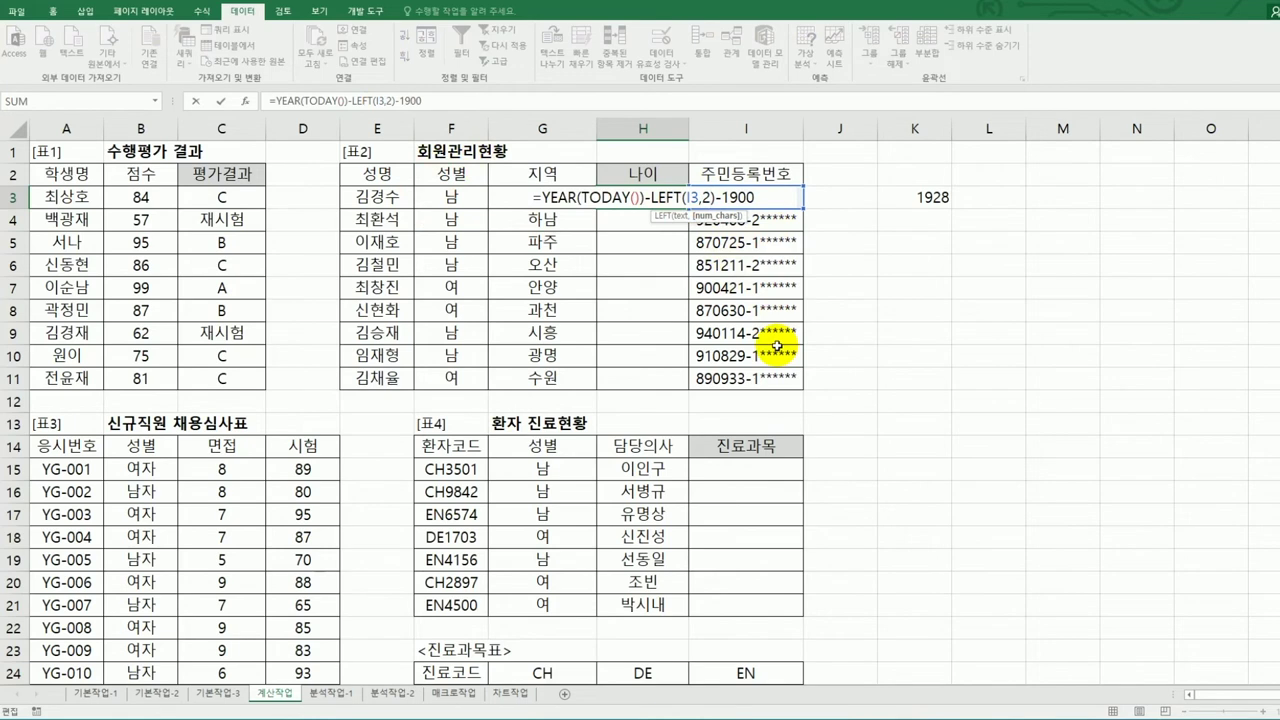
pyautogui.press('Return')
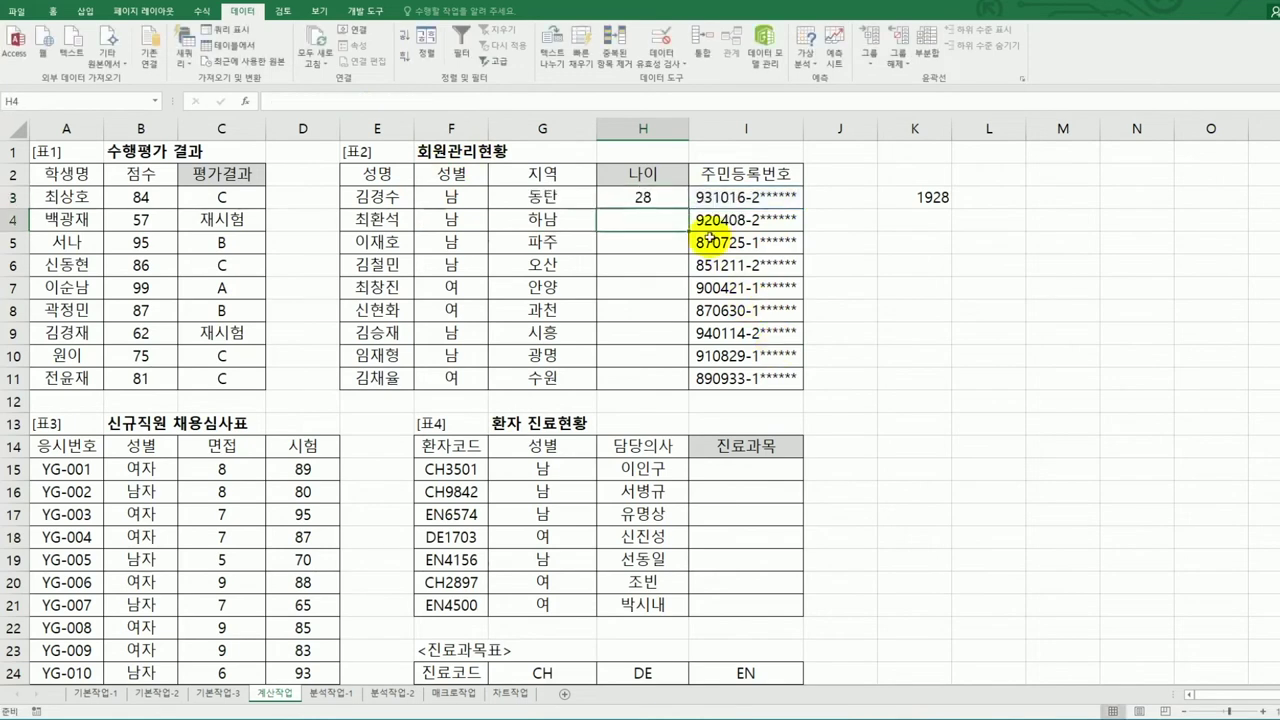
pyautogui.click(670, 195)
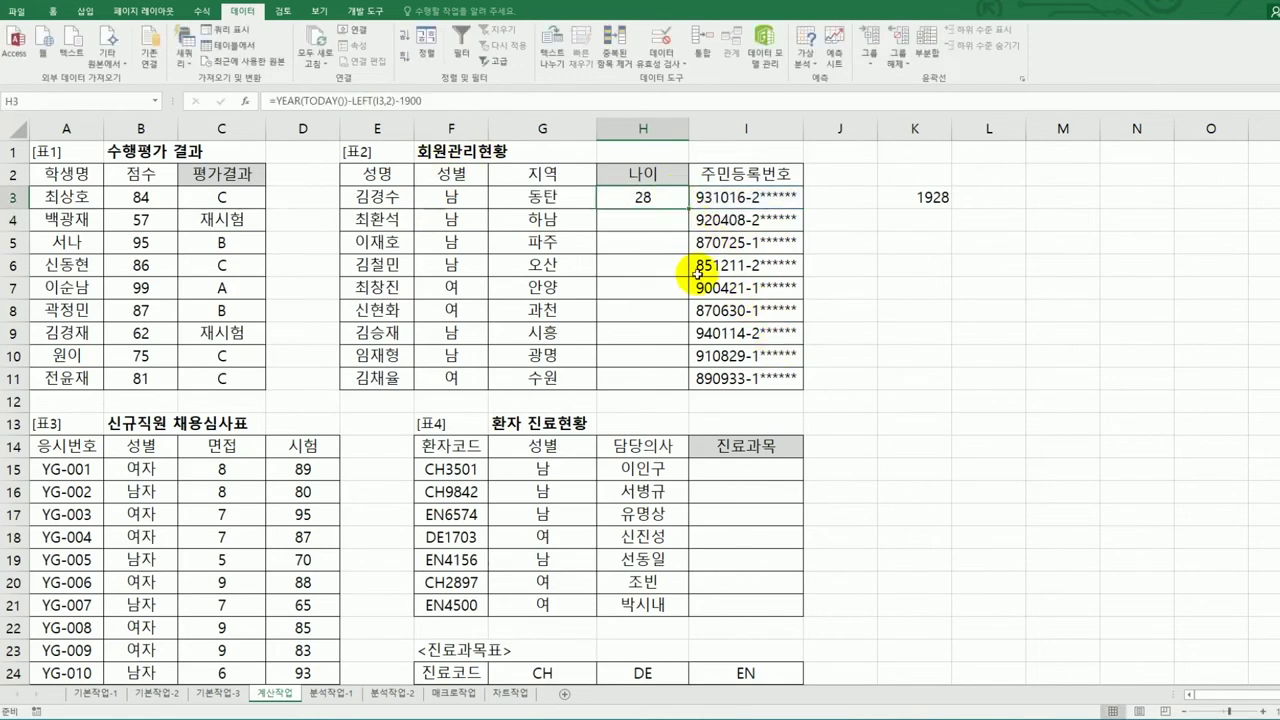
# - Clear the test calculation in K3 and the 나이 formula in H3
pyautogui.click(915, 197)
pyautogui.press('Delete')
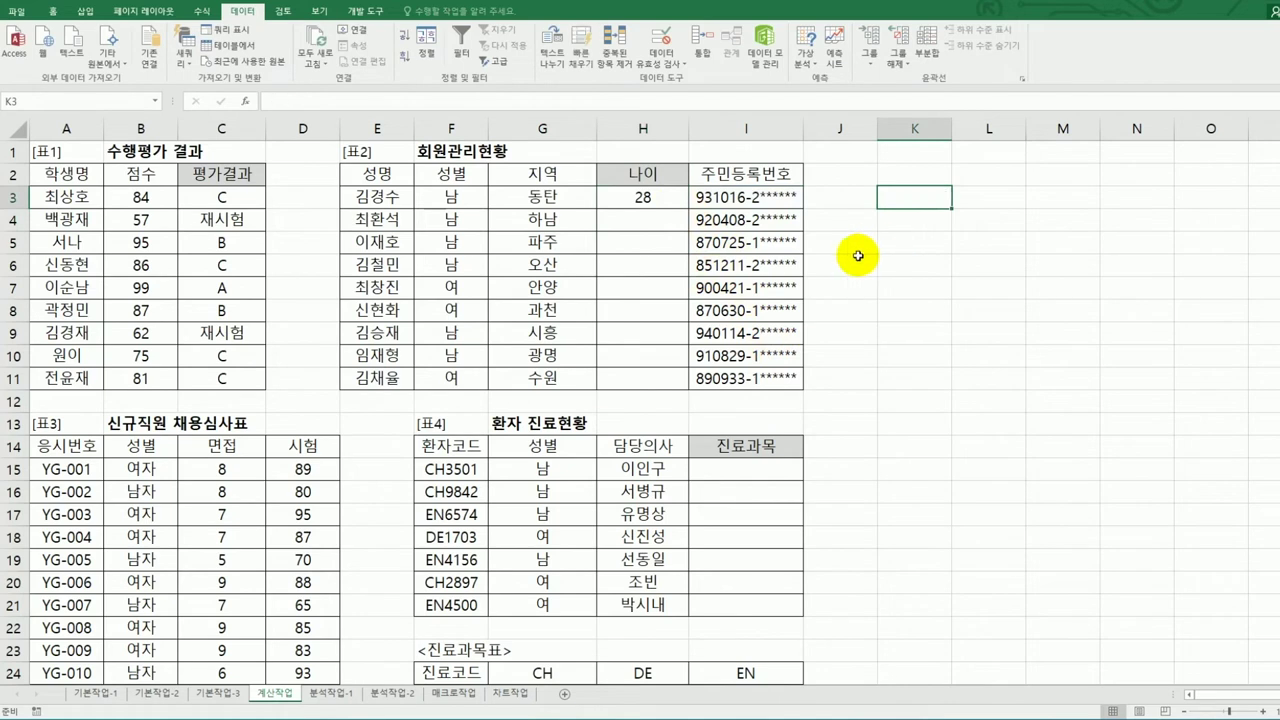
pyautogui.click(657, 197)
pyautogui.press('Delete')
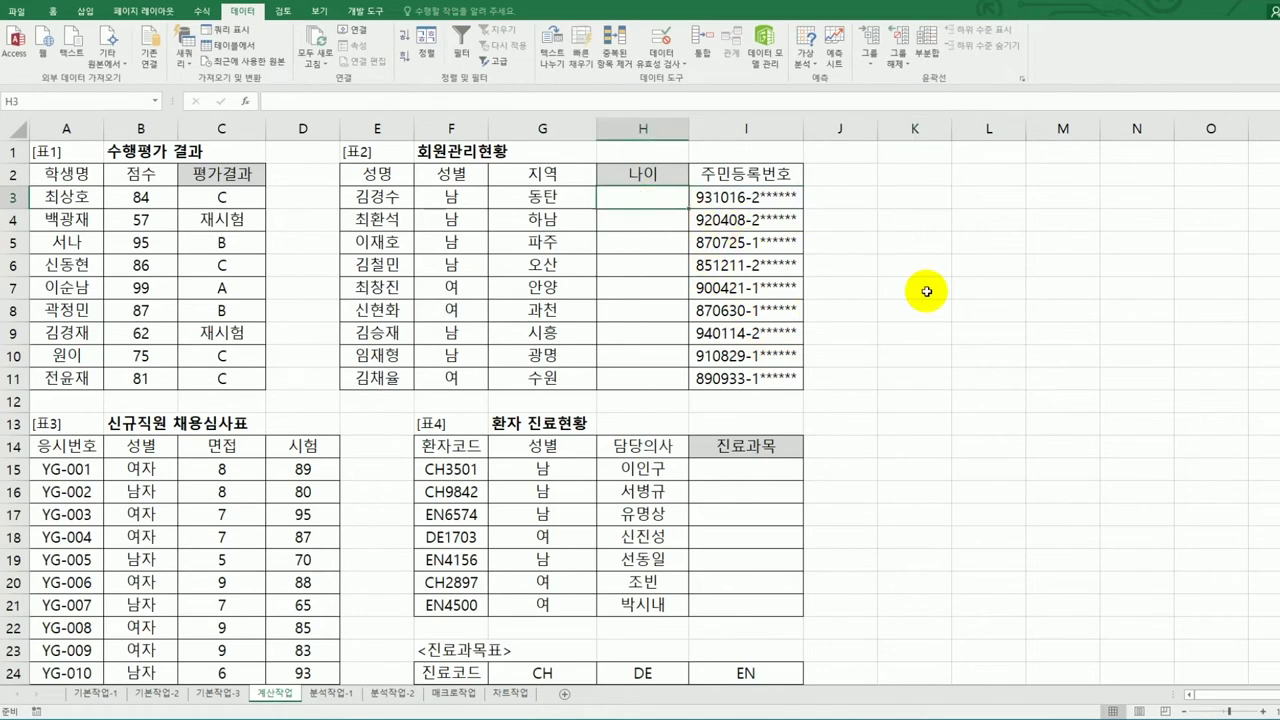
# - Begin the 나이 formula in H3 with =YEAR(TODAY()) to get the current year
pyautogui.write('=y')
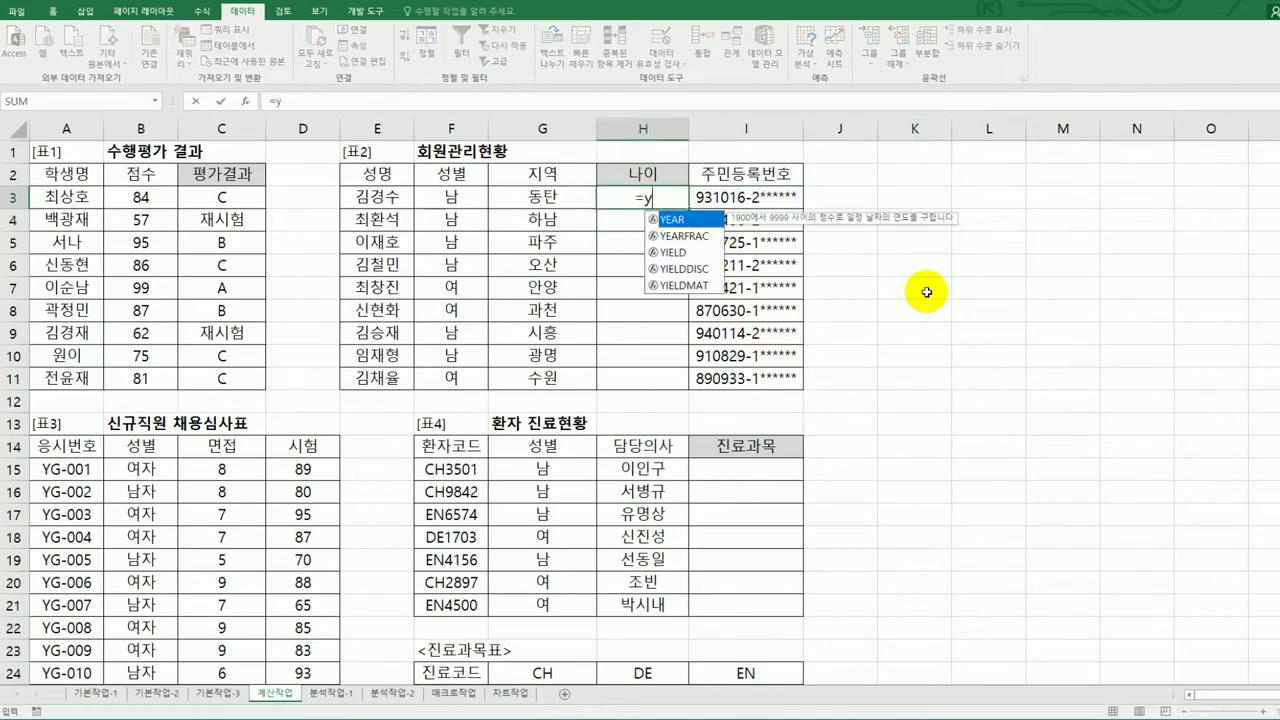
pyautogui.write('e')
pyautogui.press('Tab')
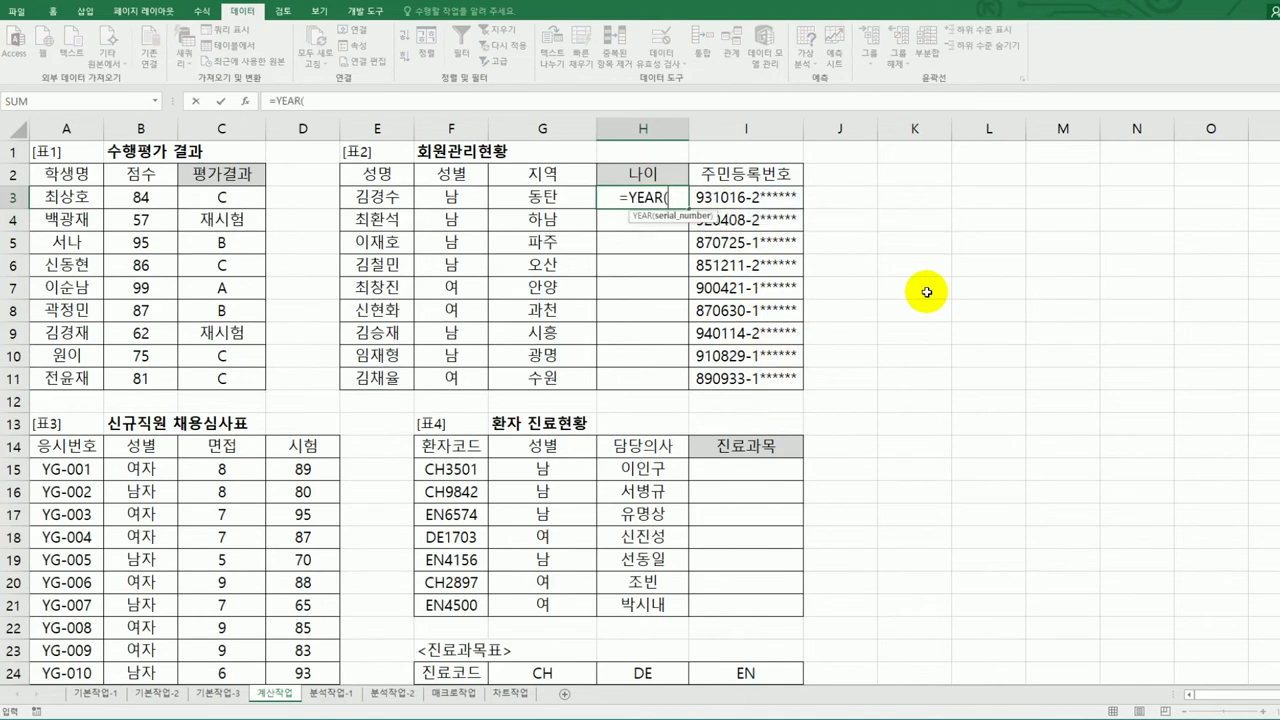
pyautogui.write('toda')
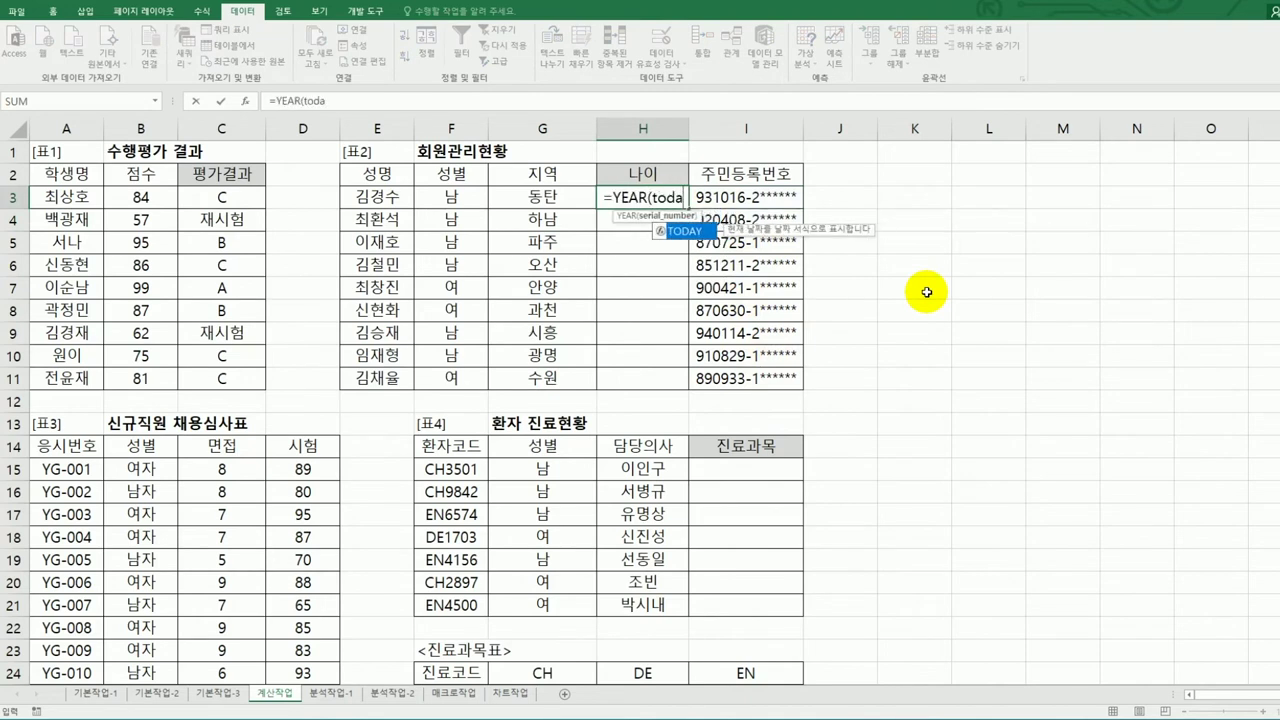
pyautogui.press('Tab')
pyautogui.write(')')
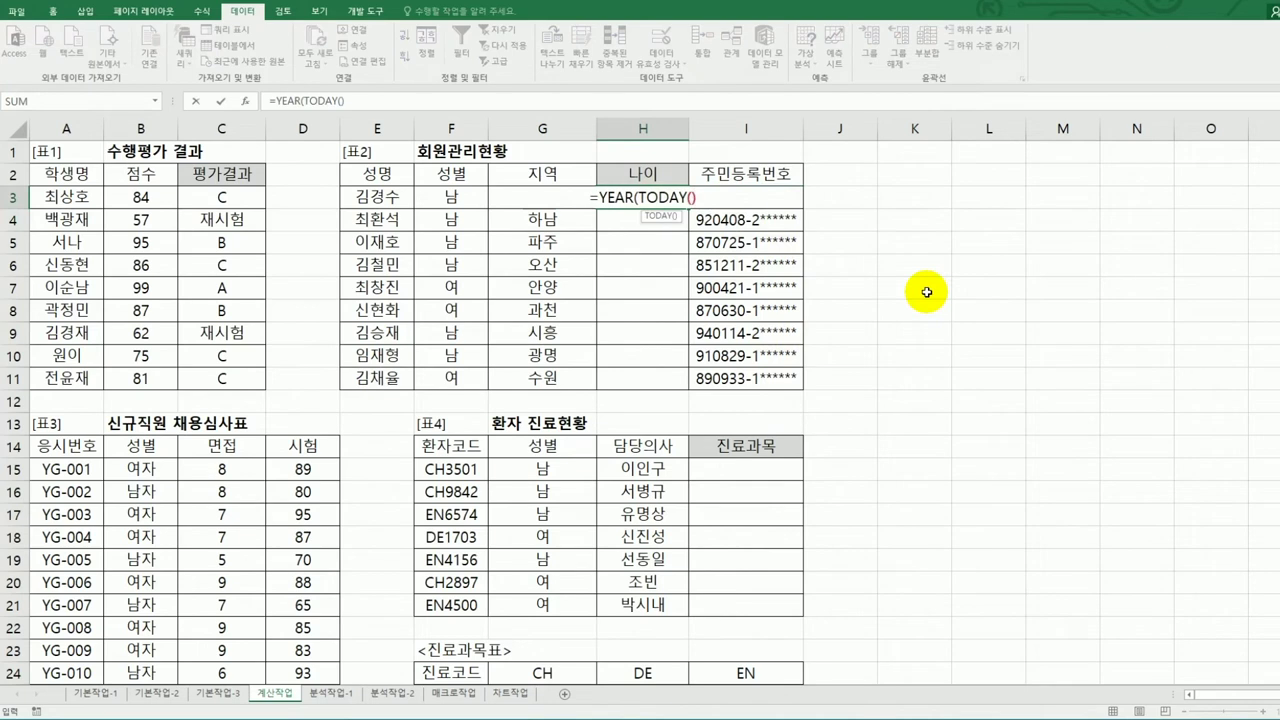
pyautogui.write(')')
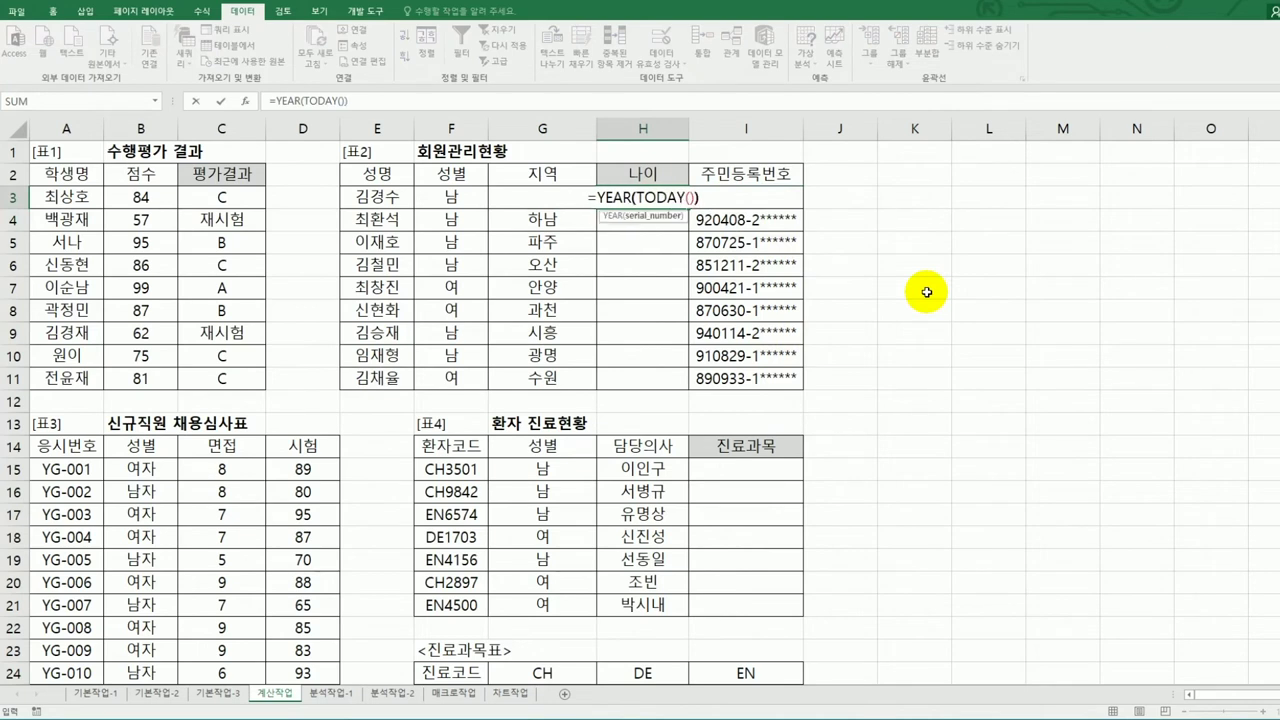
# - Complete the H3 formula by appending -LEFT(I3,2)-1900 and commit it
pyautogui.write('-l')
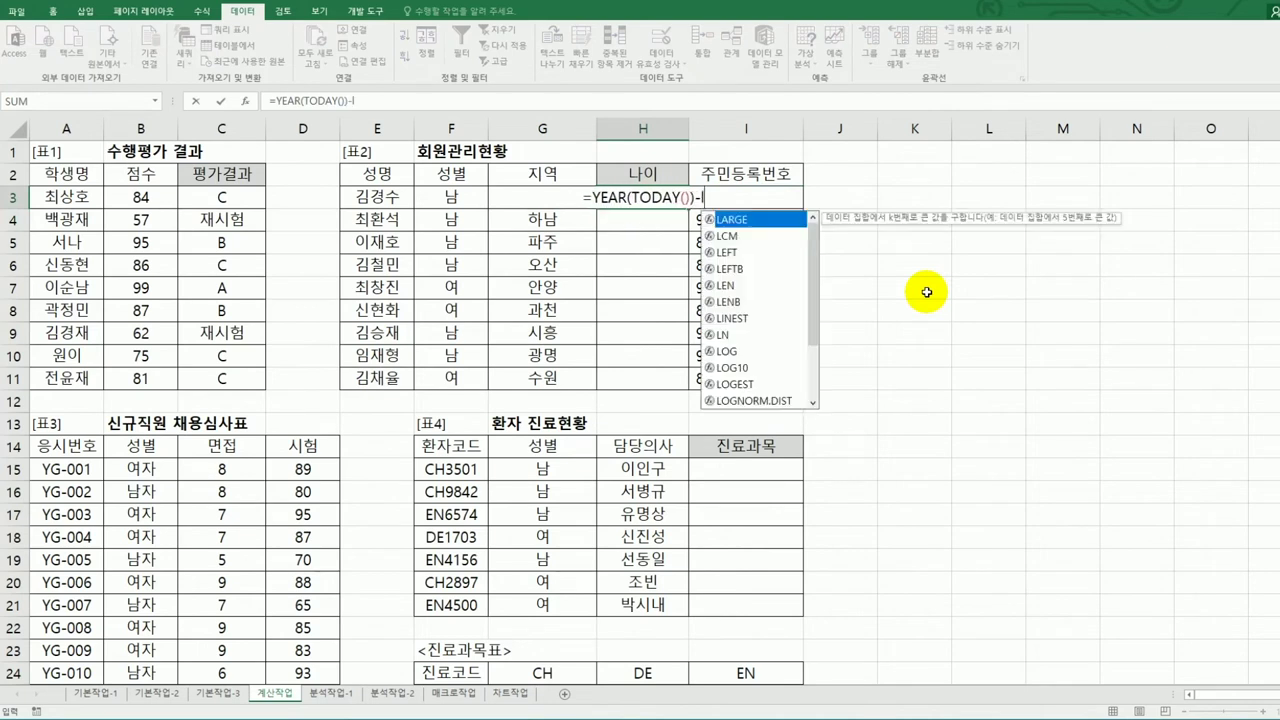
pyautogui.write('eft(')
pyautogui.press('Right')
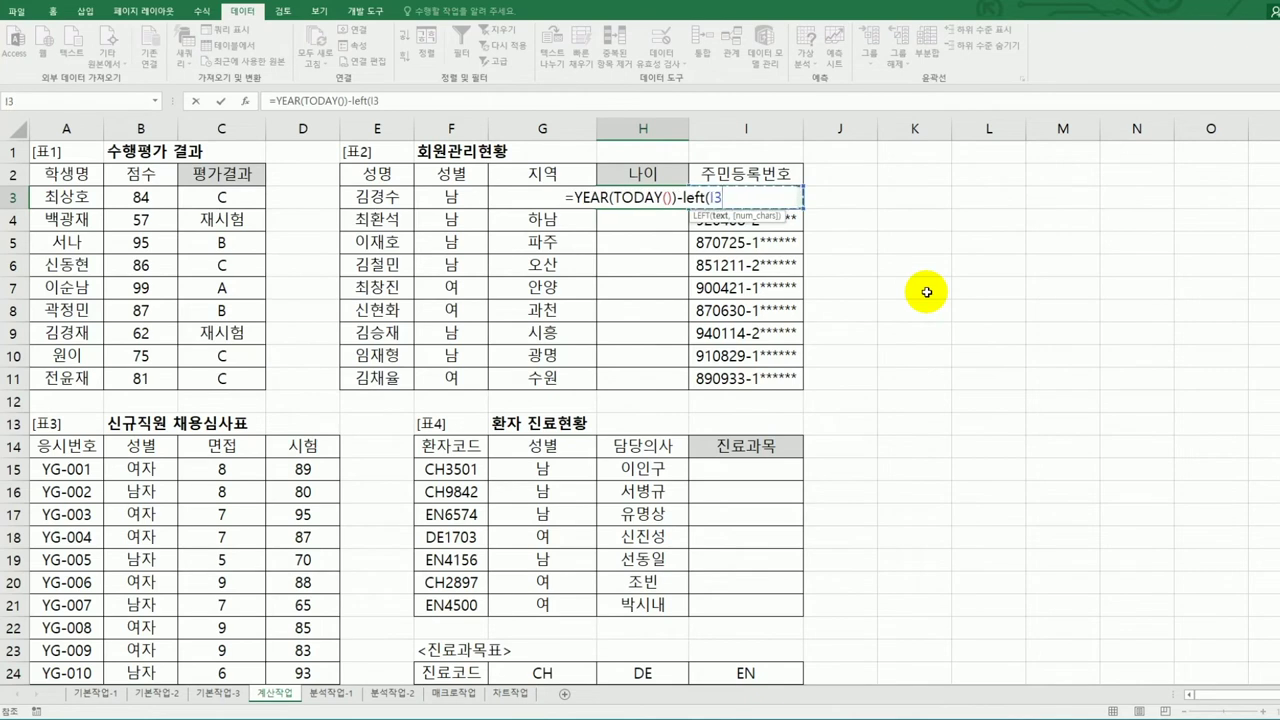
pyautogui.write(',')
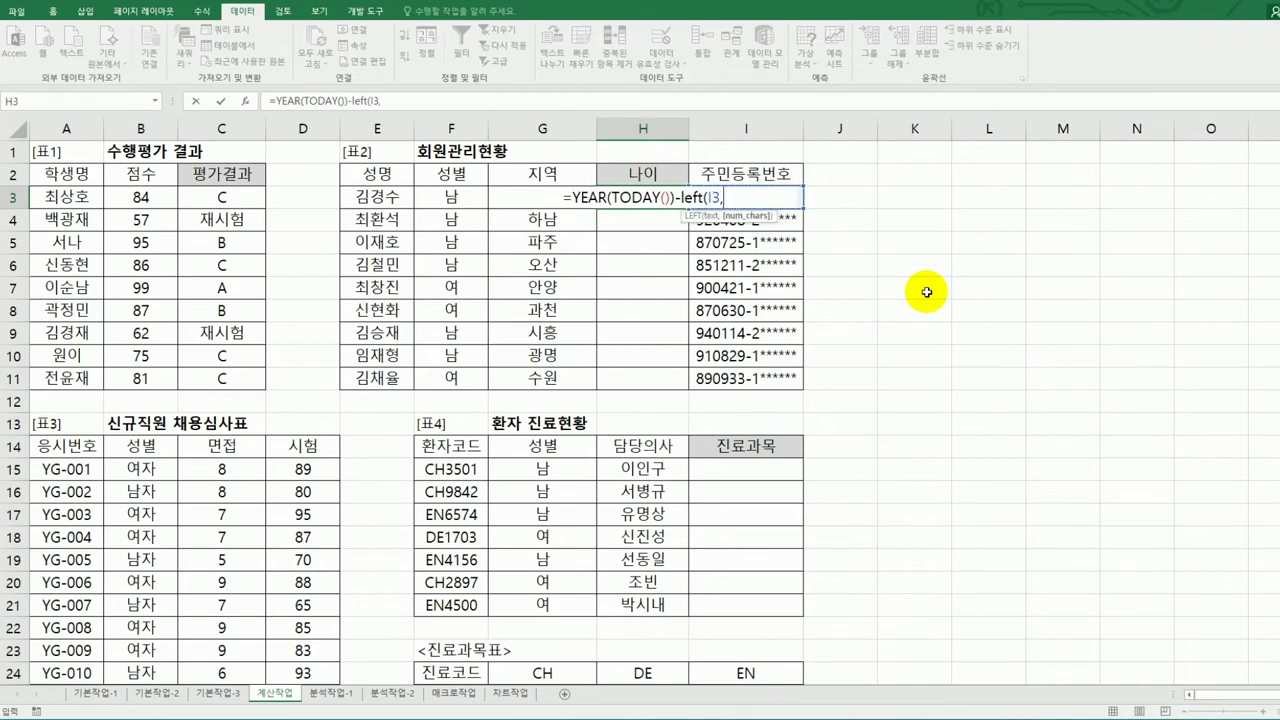
pyautogui.write('2)')
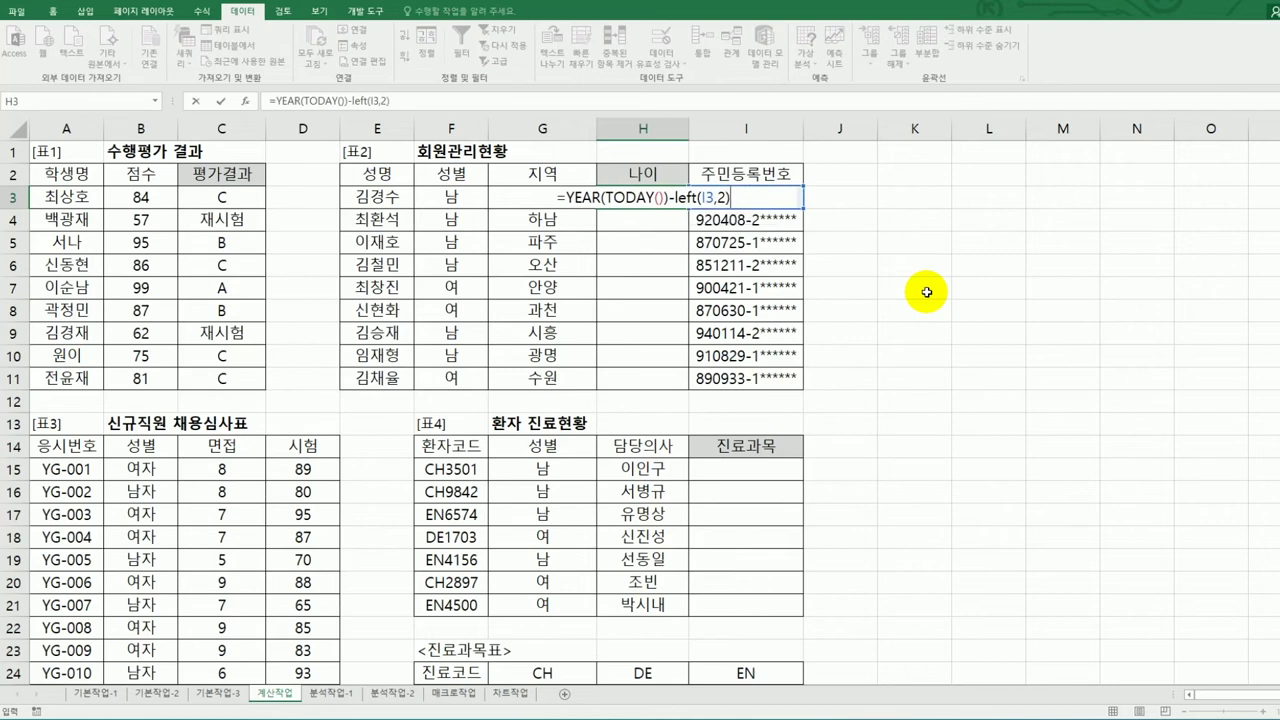
pyautogui.write('-1900')
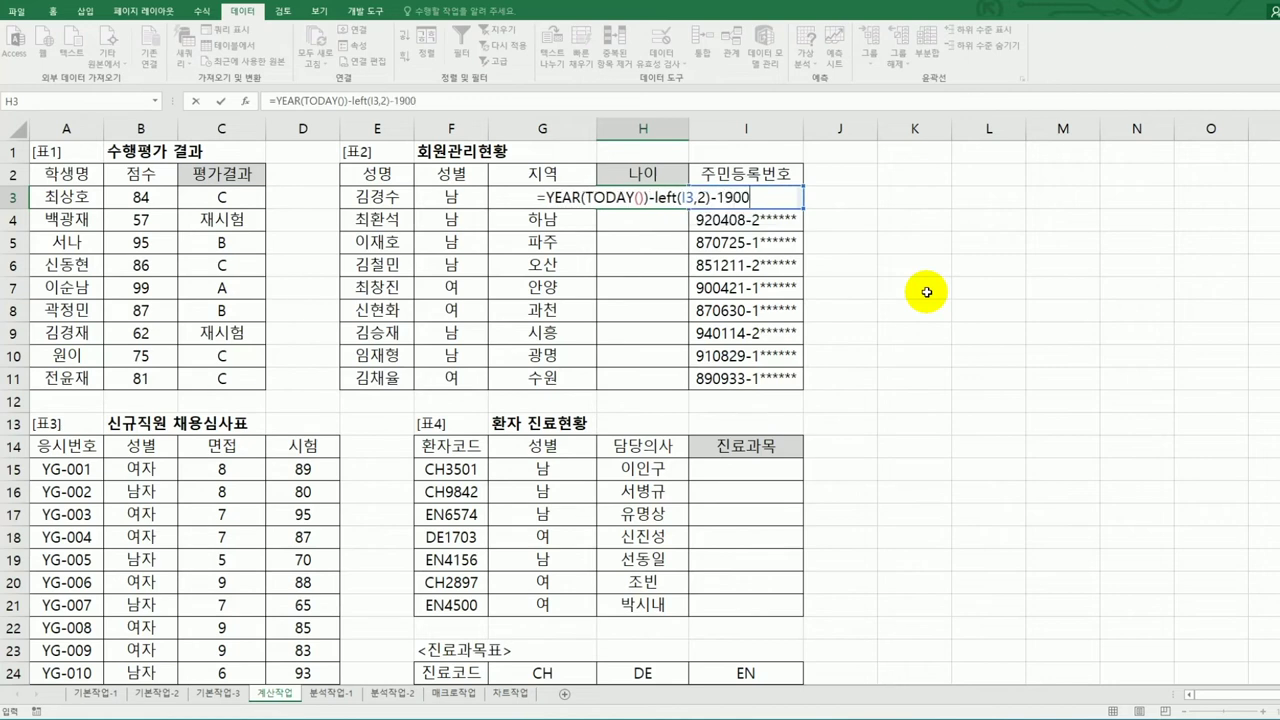
pyautogui.hotkey('ctrl', 'Return')
pyautogui.press('Return')
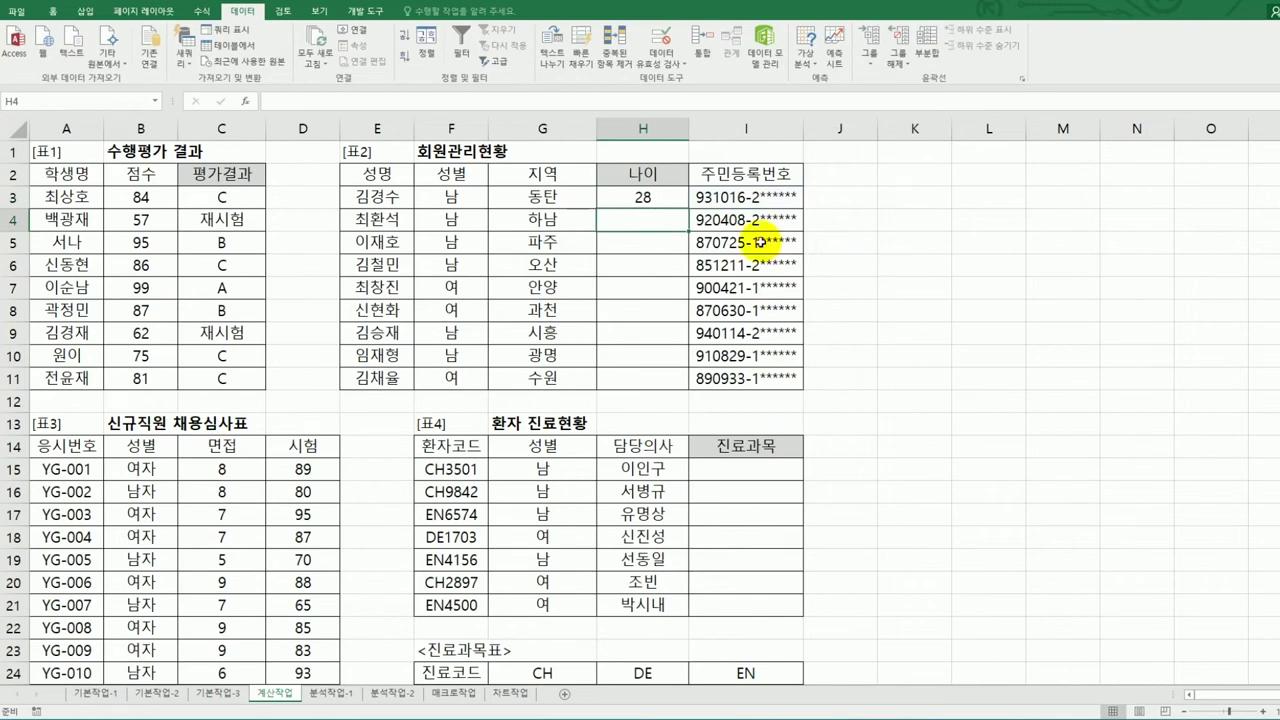
# - Fill the 나이 formula from H3 down through H11
pyautogui.click(670, 198)
pyautogui.moveTo(690, 207)
pyautogui.mouseDown()
pyautogui.moveTo(718, 292)
pyautogui.moveTo(690, 390)
pyautogui.mouseUp()
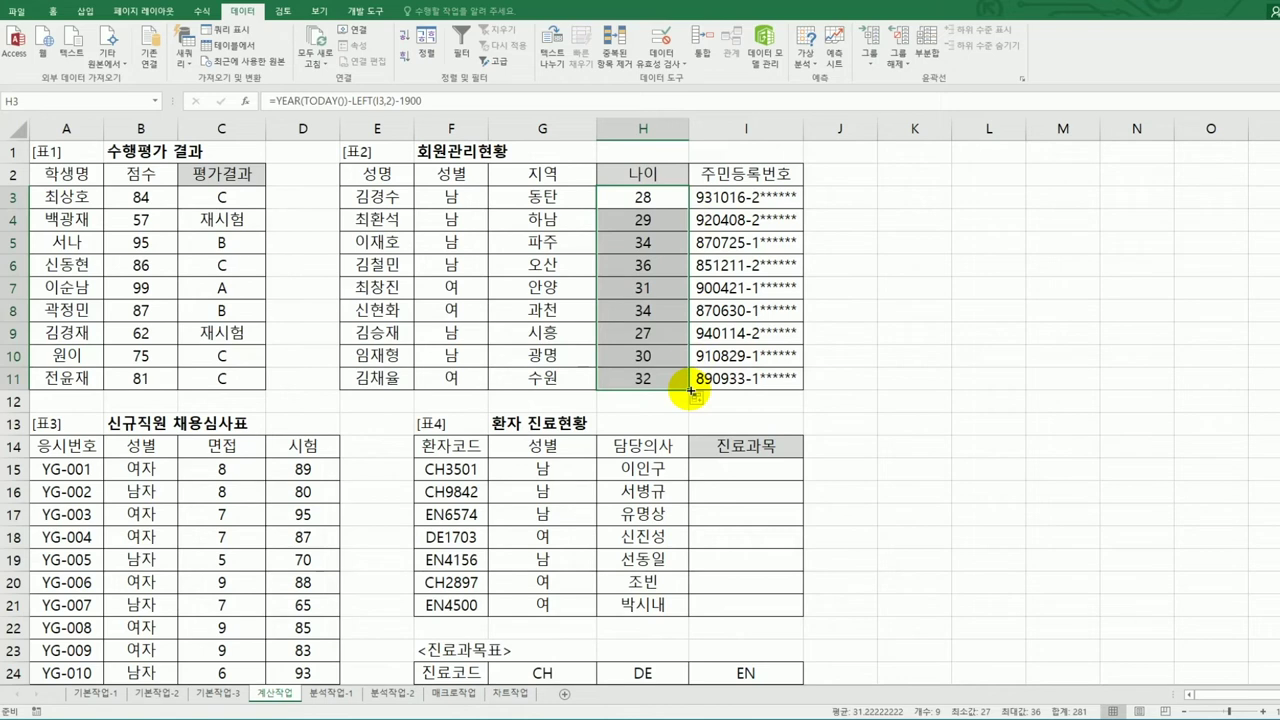
pyautogui.click(648, 195)
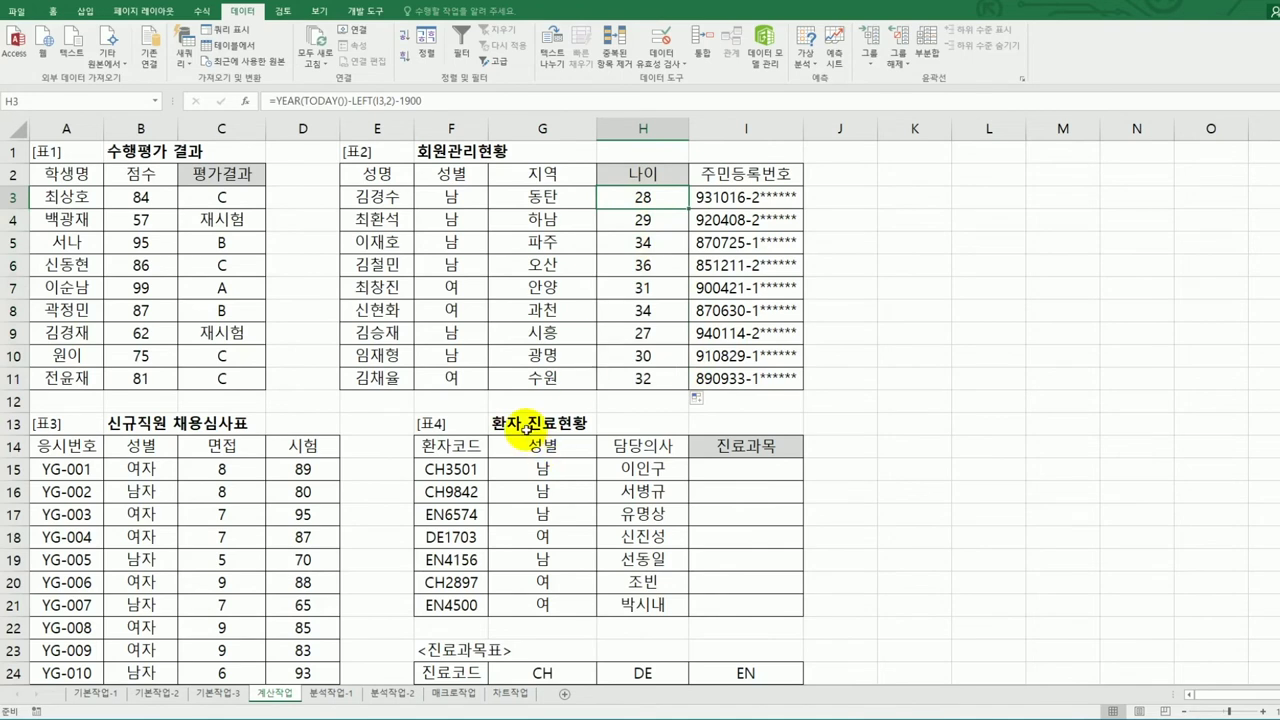
# - Examine the 성별, 면접 and 시험 columns of the 신규직원 채용심사표 that feed the 여자 사원 합격자수 cell
pyautogui.scroll(-1, 425, 461)
pyautogui.scroll(-4, 425, 461)
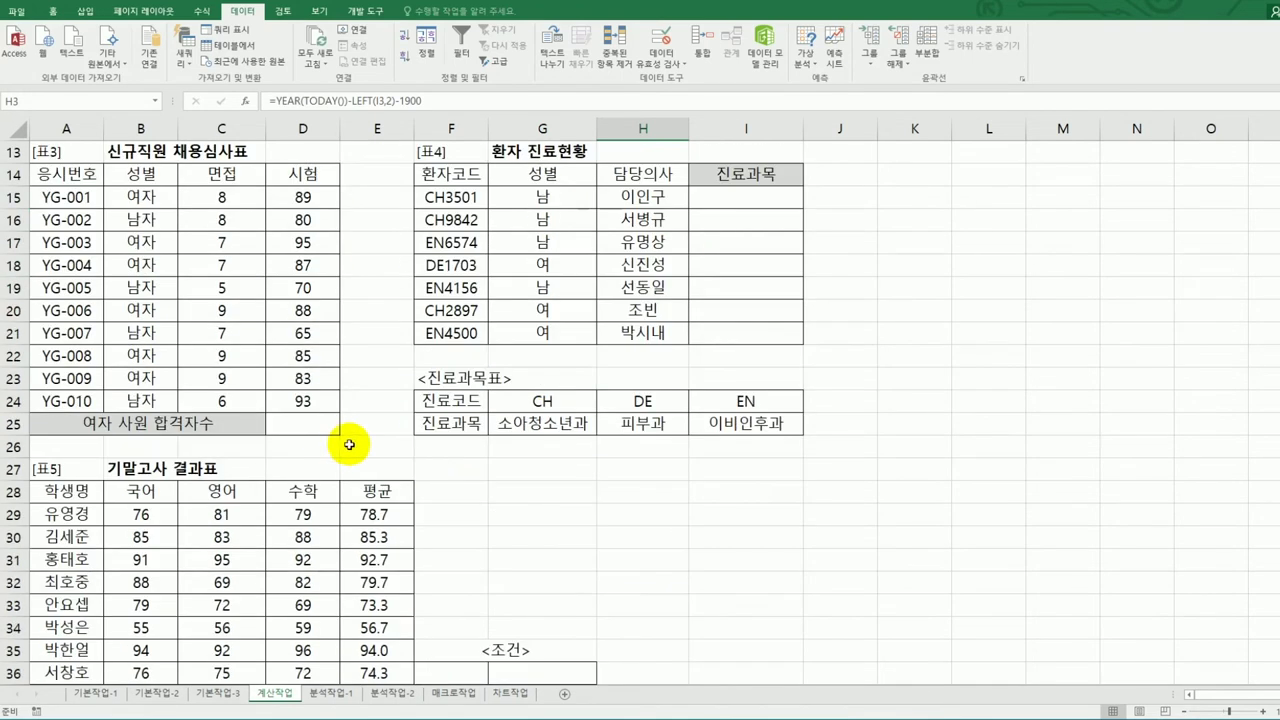
pyautogui.click(320, 425)
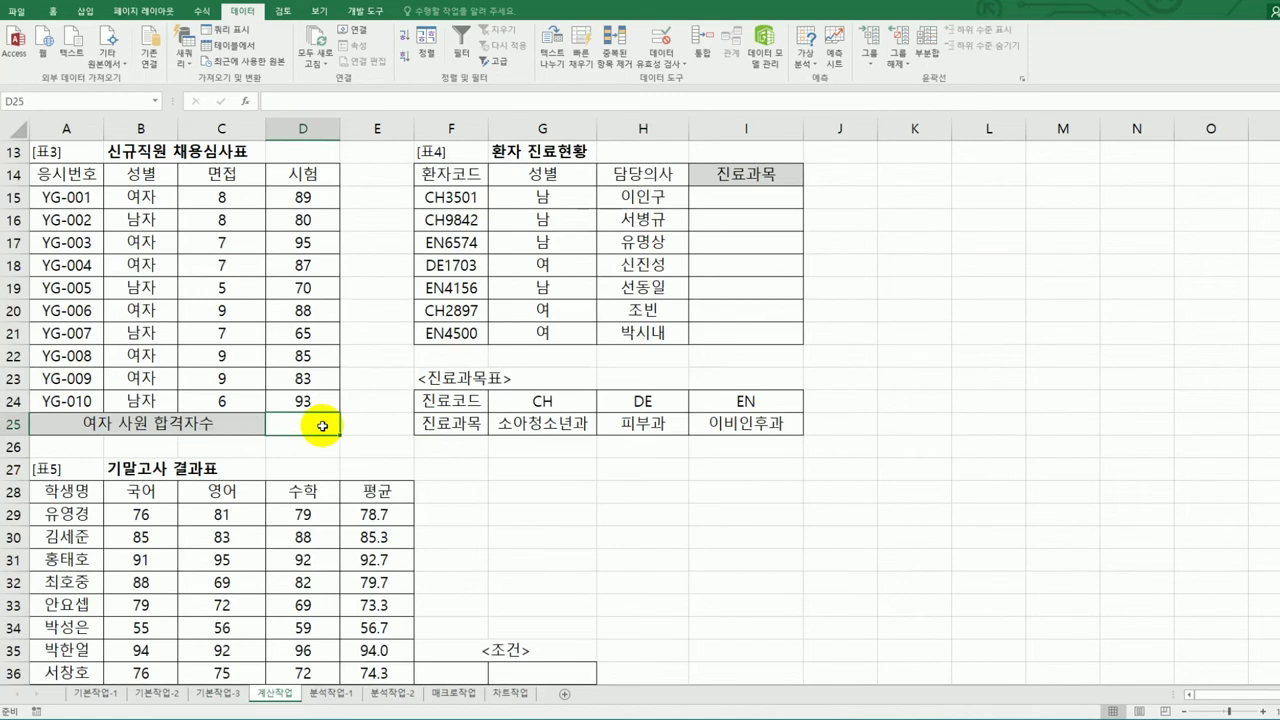
pyautogui.click(132, 196)
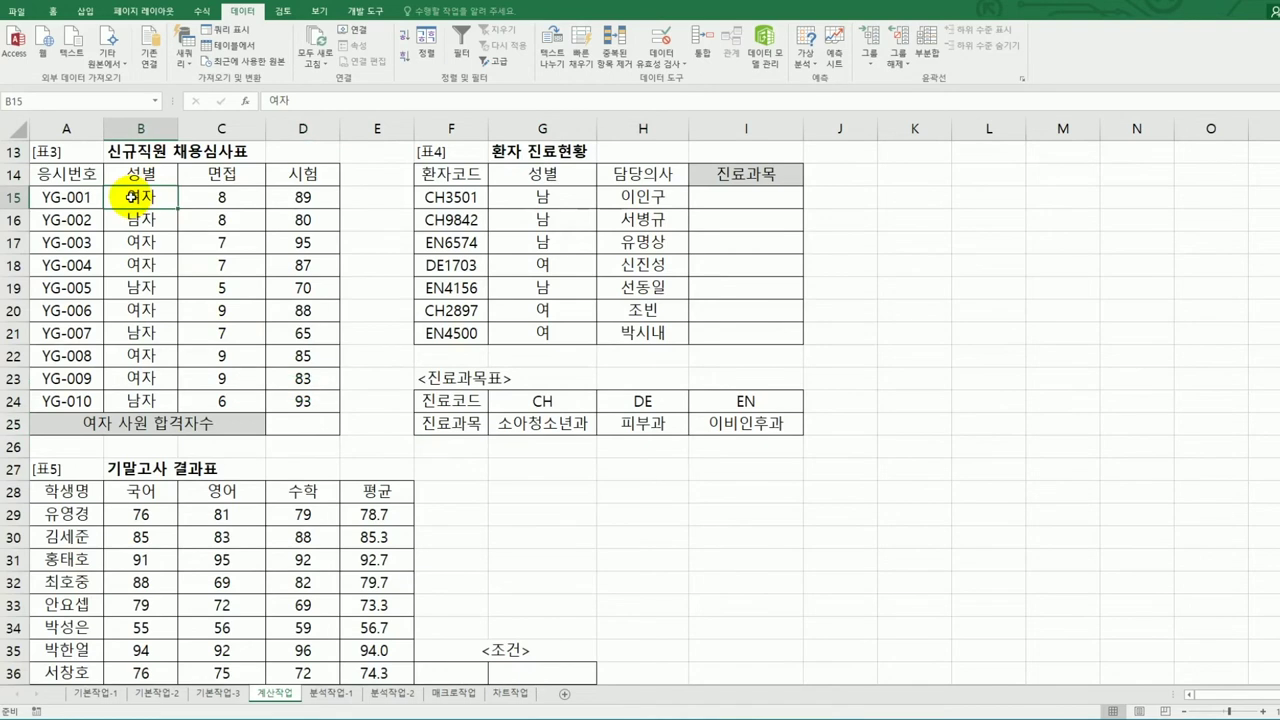
pyautogui.click(243, 196)
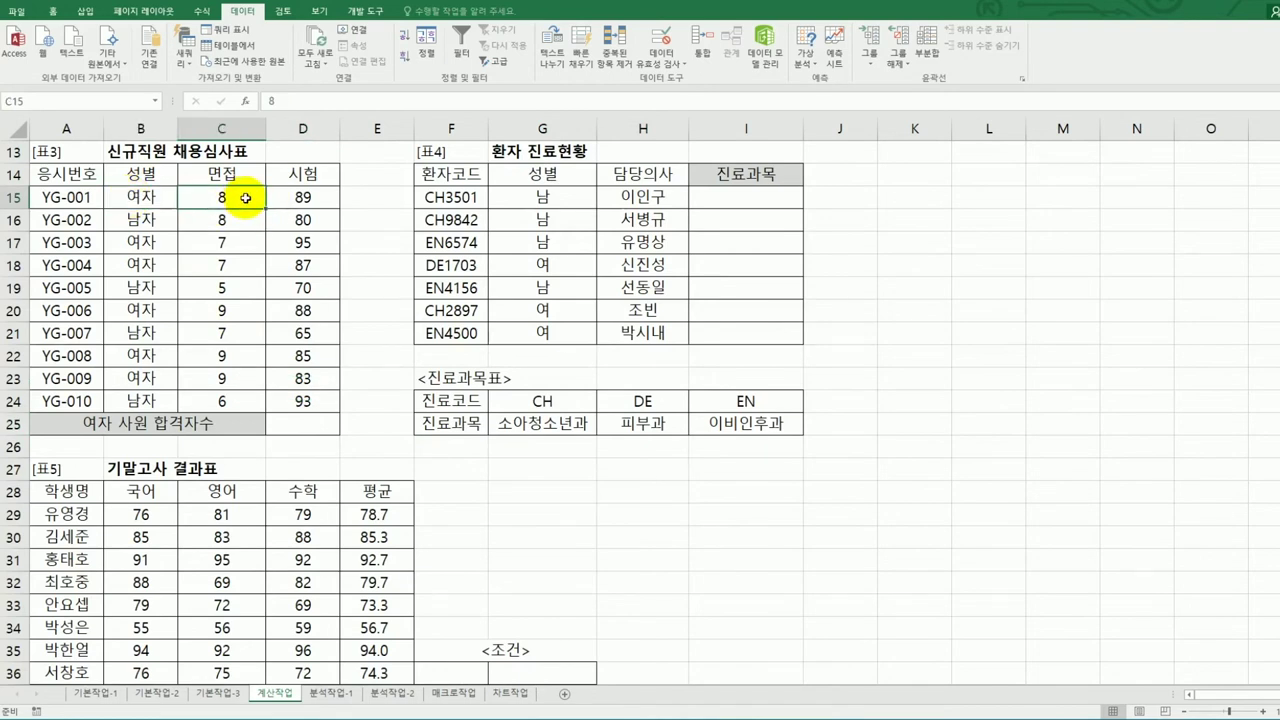
pyautogui.click(300, 197)
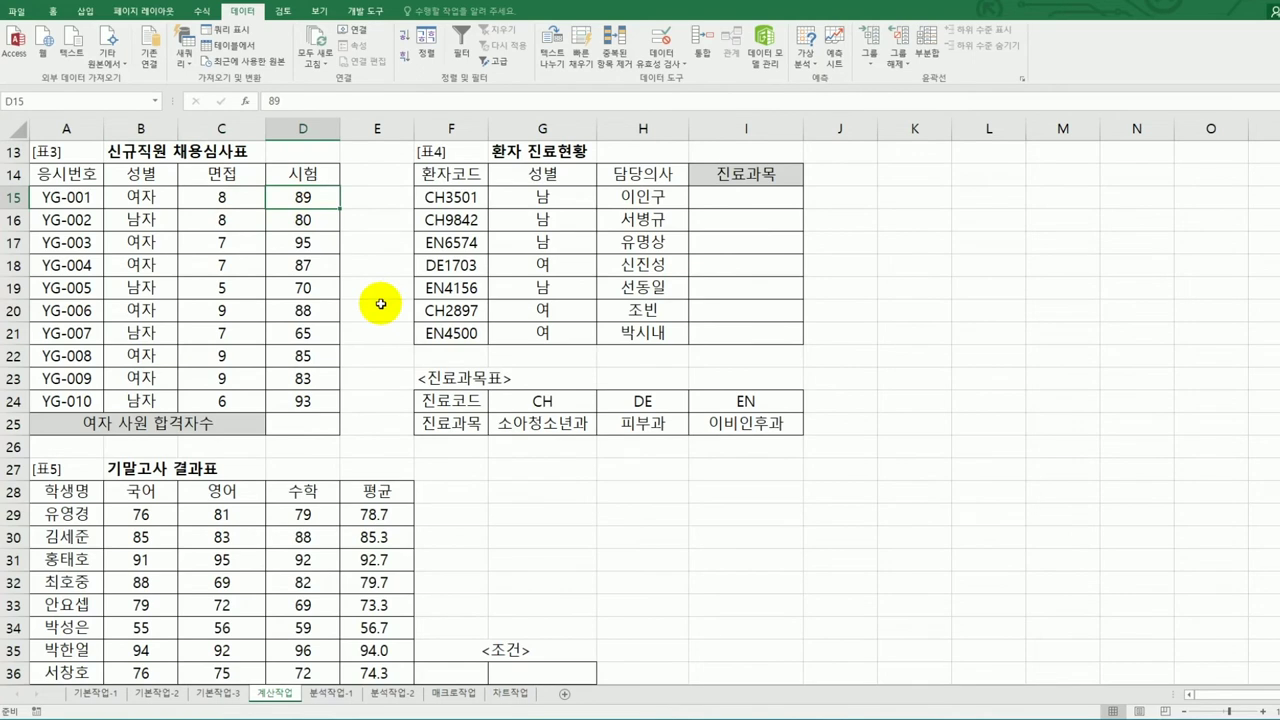
pyautogui.moveTo(166, 200); pyautogui.dragTo(277, 397)
# - Start a COUNTIFS formula in D25 with the 성별 range B15:B24 as its first criteria range
pyautogui.click(292, 423)
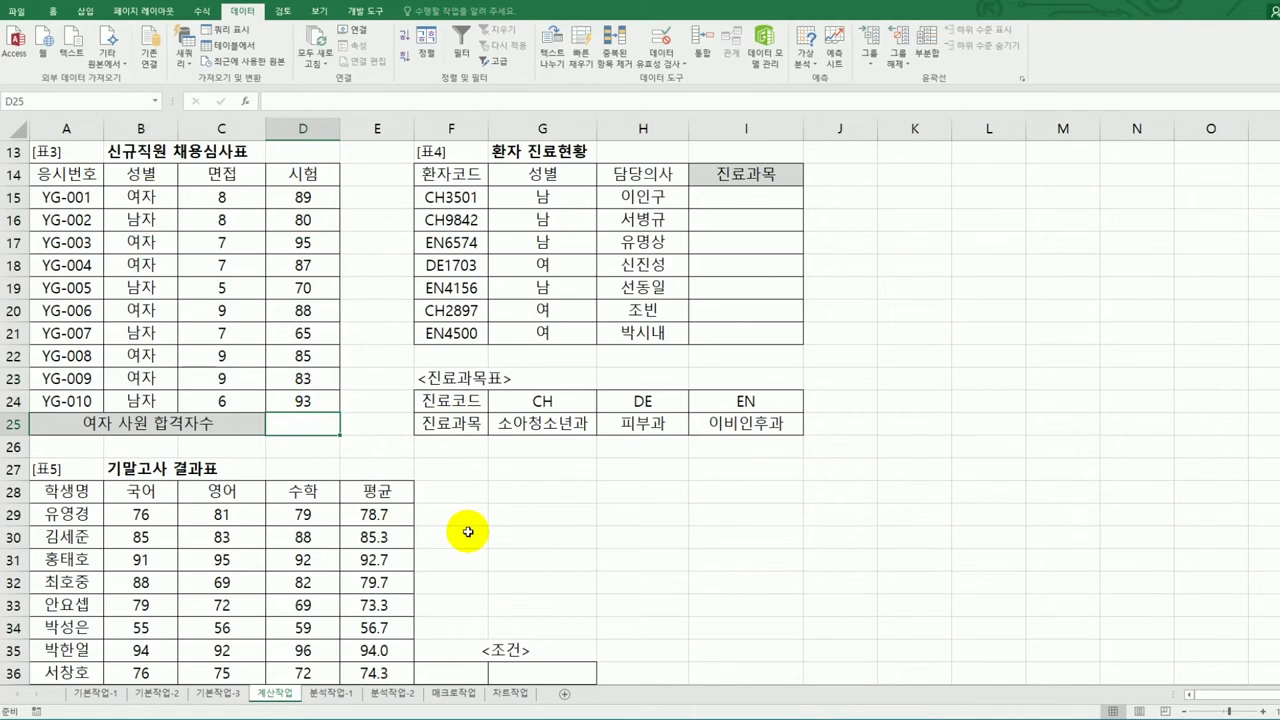
pyautogui.write('=')
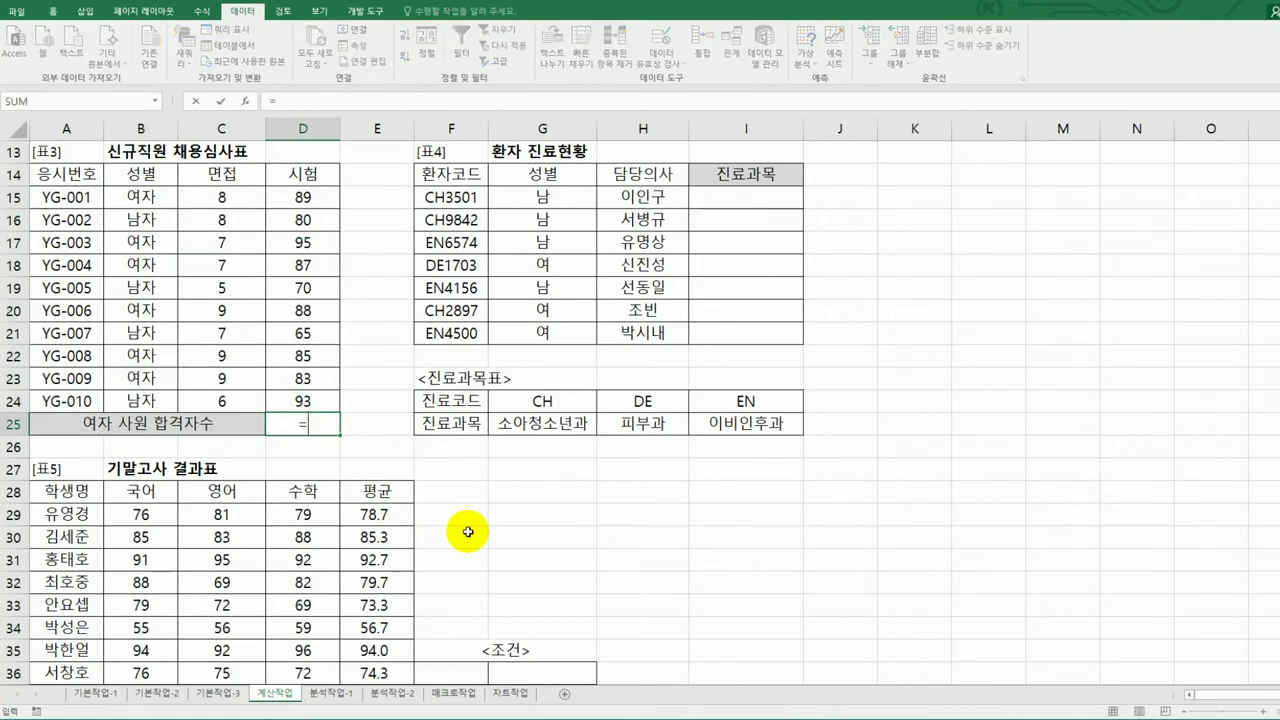
pyautogui.write('countif')
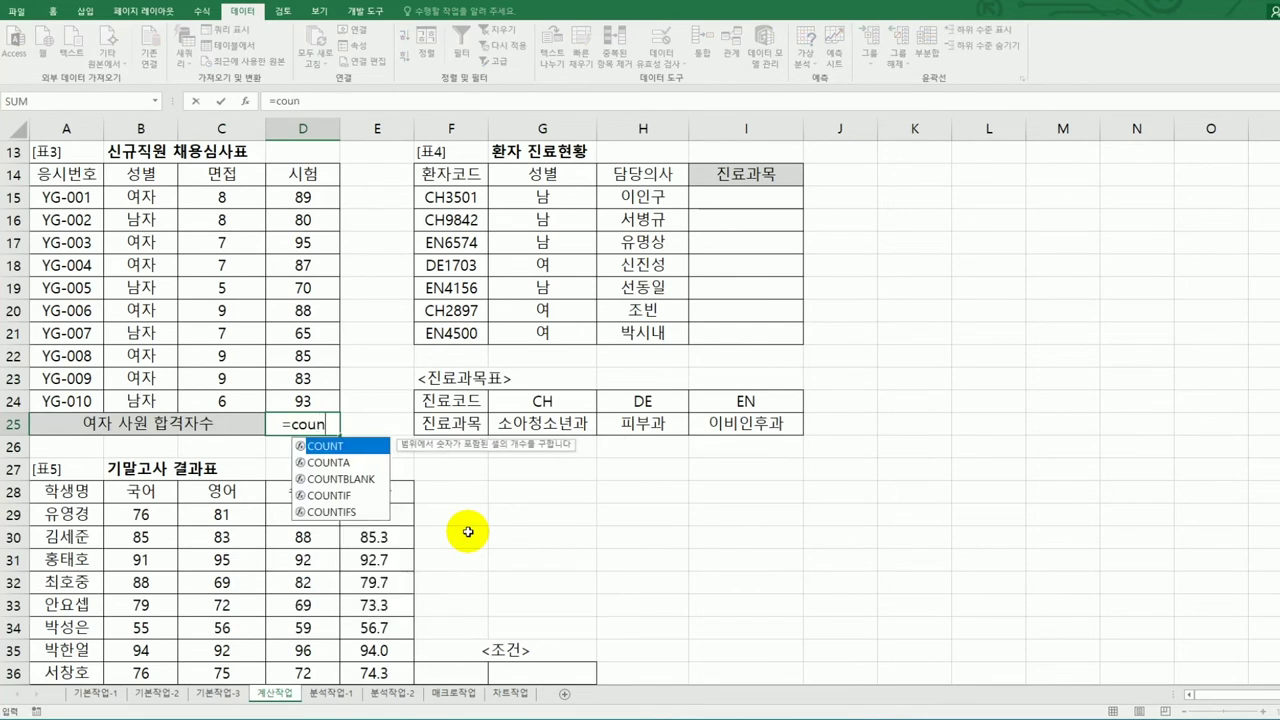
pyautogui.write('s')
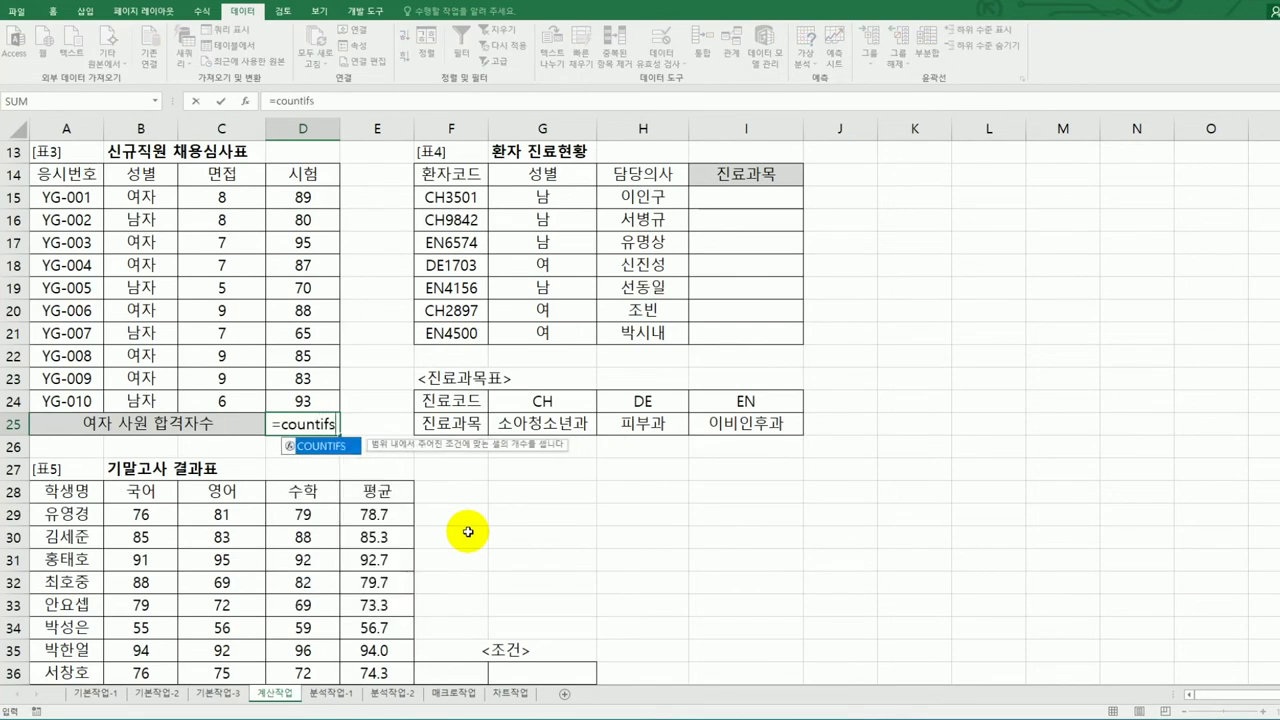
pyautogui.press('Tab')
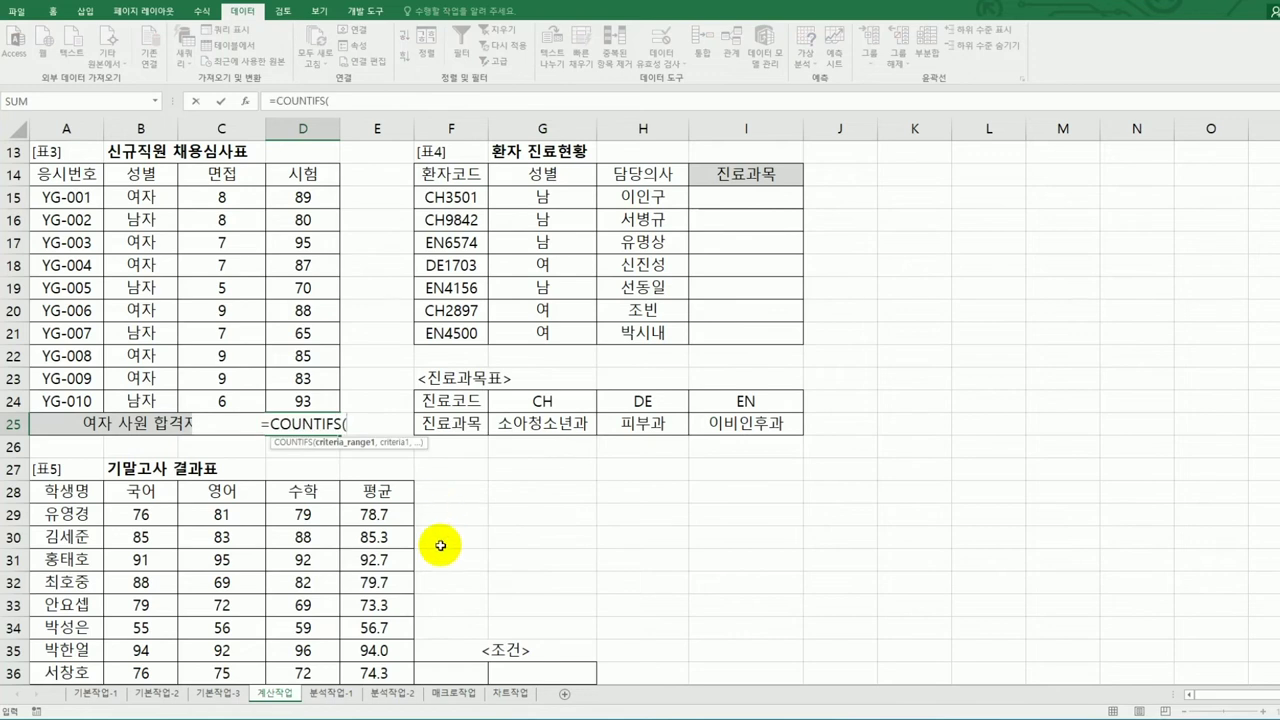
pyautogui.moveTo(143, 197); pyautogui.dragTo(145, 400)
pyautogui.write(',')
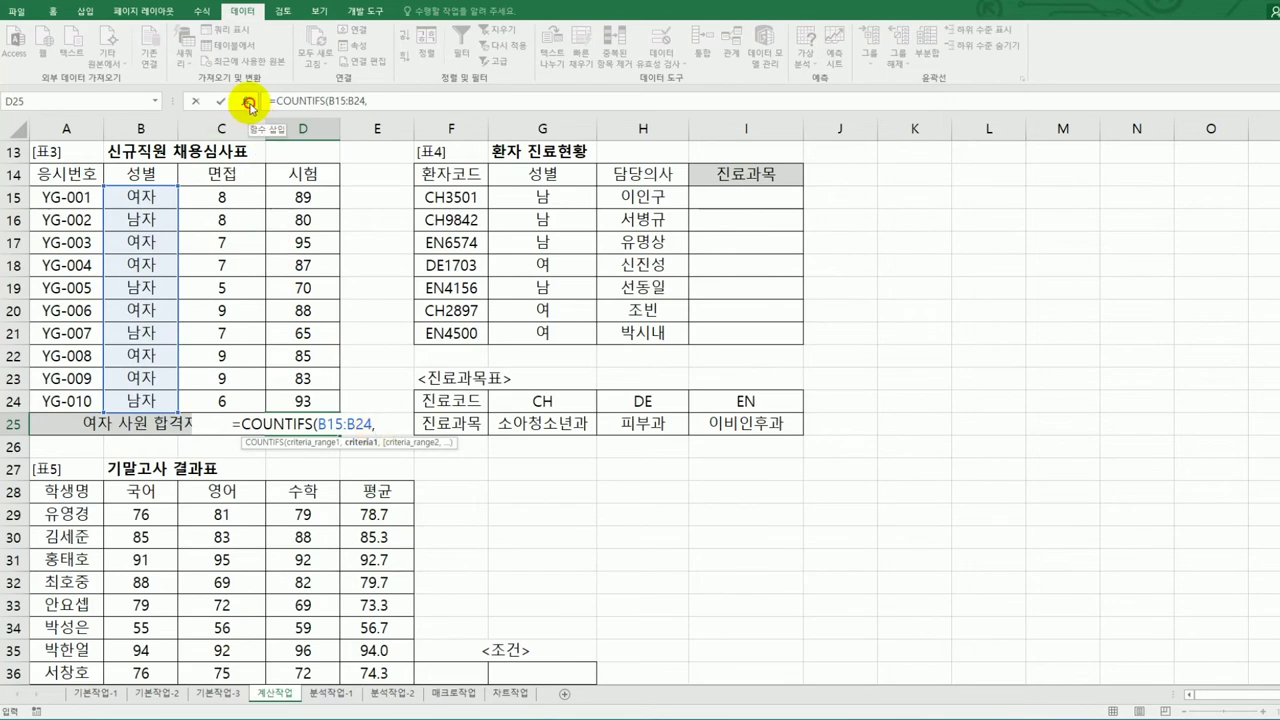
# - Bring up the function arguments for COUNTIFS and set the first criterion to "여자"
pyautogui.click(249, 103)
pyautogui.click(662, 295)
pyautogui.write('du')
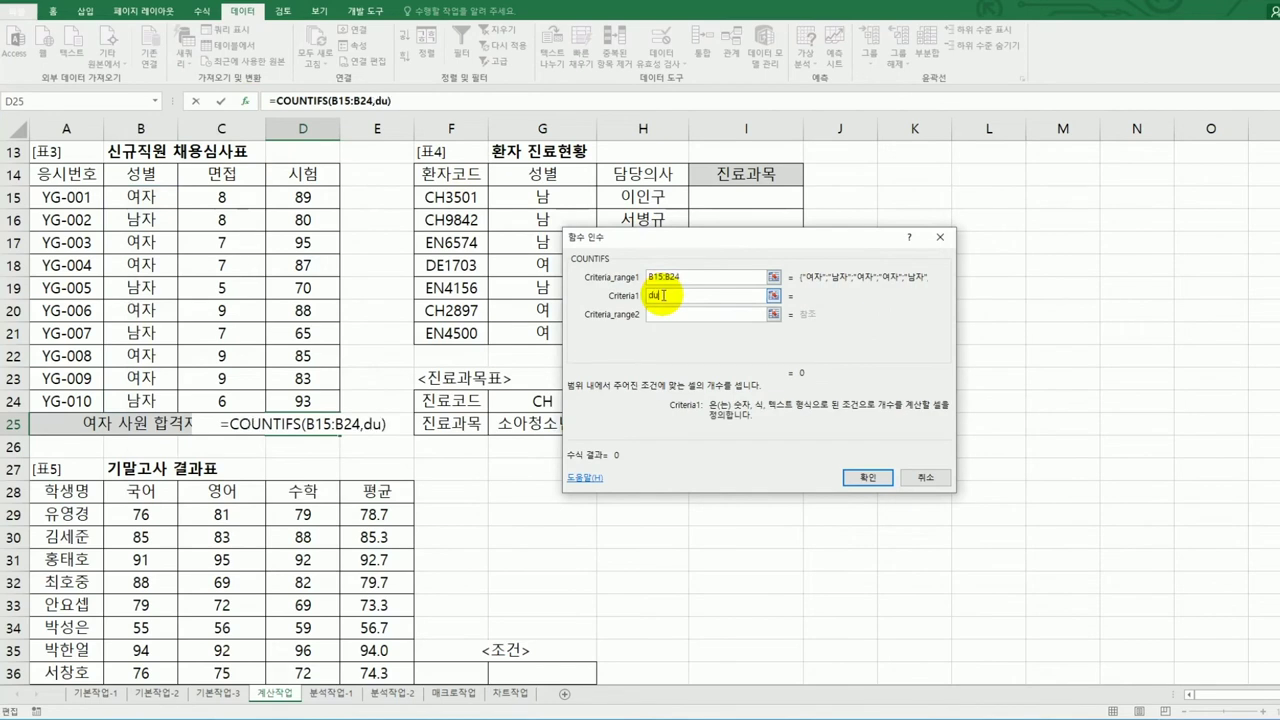
pyautogui.press('BackSpace')
pyautogui.press('BackSpace')
pyautogui.write('여자')
pyautogui.press('Tab')
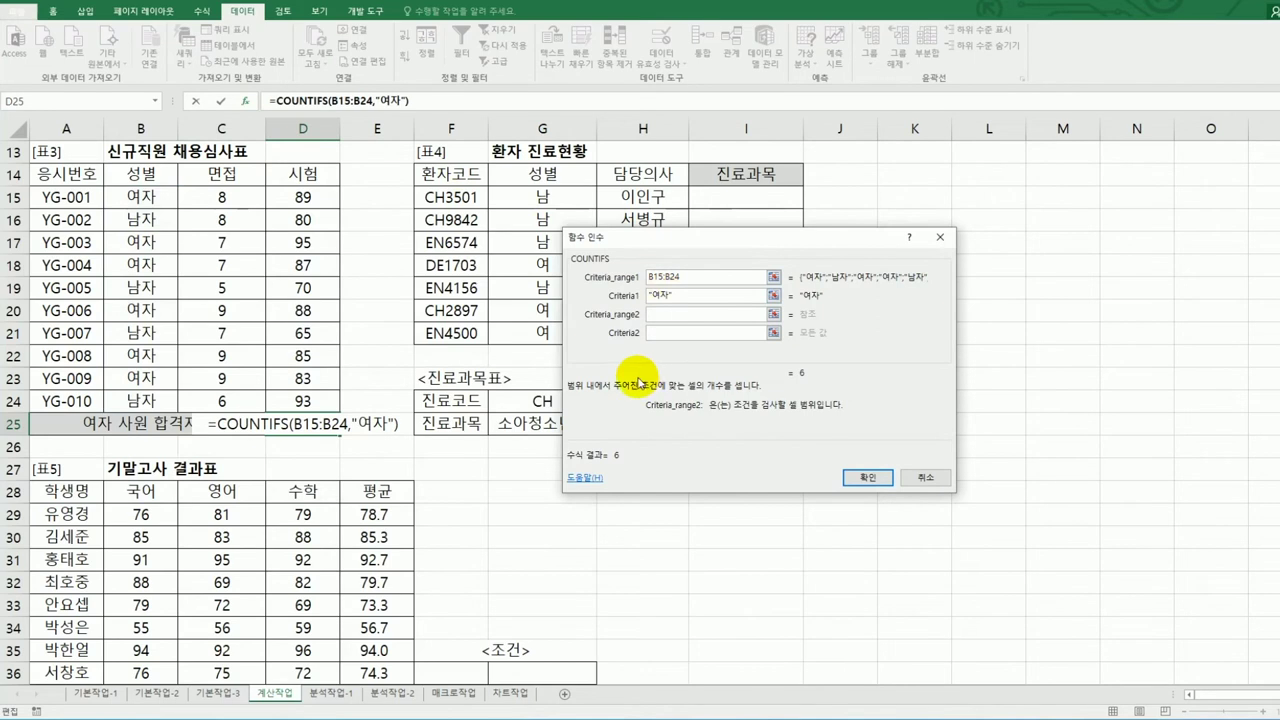
# - Add the 면접 range C15:C24 as the second criteria range with the criterion >=8
pyautogui.moveTo(240, 198); pyautogui.dragTo(240, 401)
pyautogui.click(669, 335)
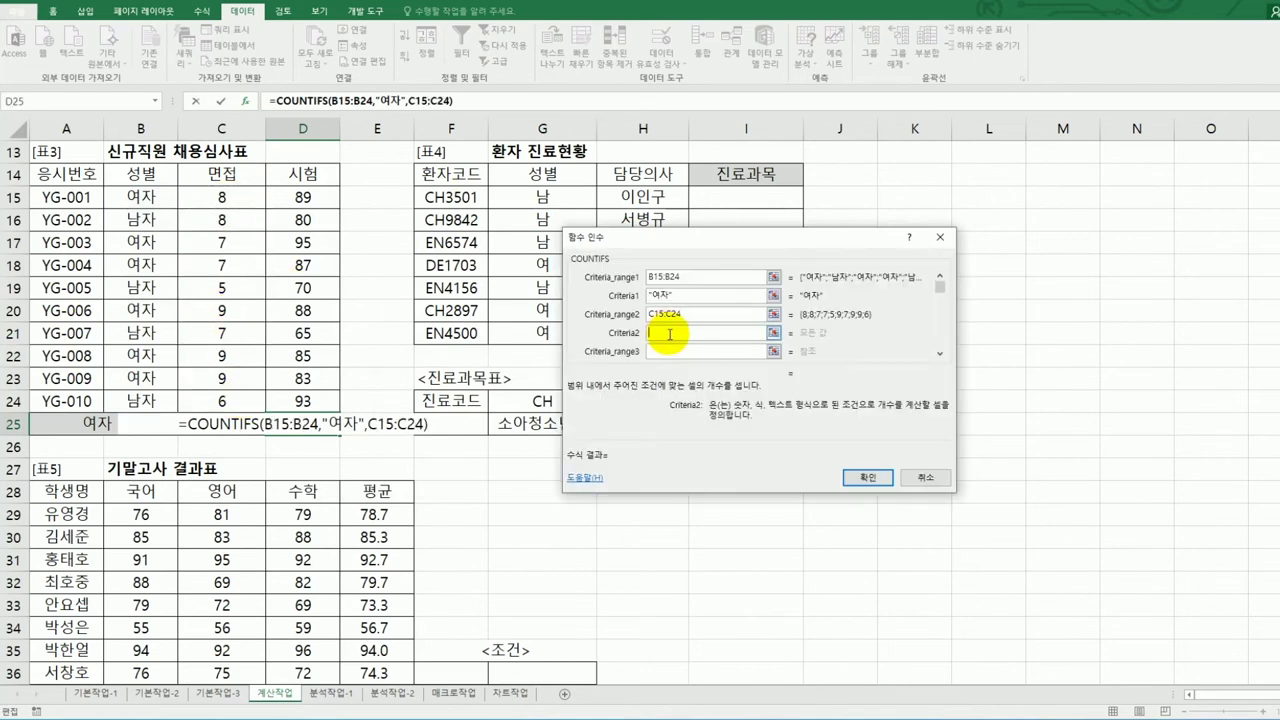
pyautogui.write('>=8')
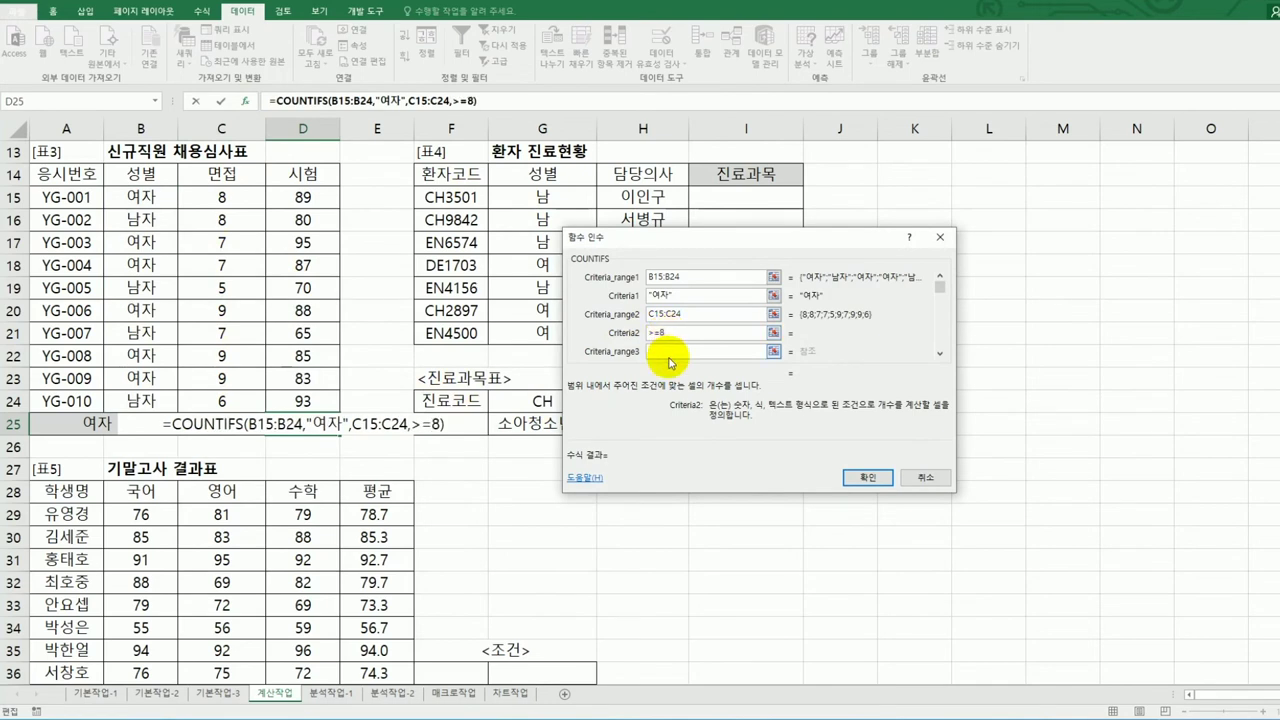
# - Add the 시험 range D15:D24 as the third criteria range with the criterion >=85
pyautogui.click(668, 355)
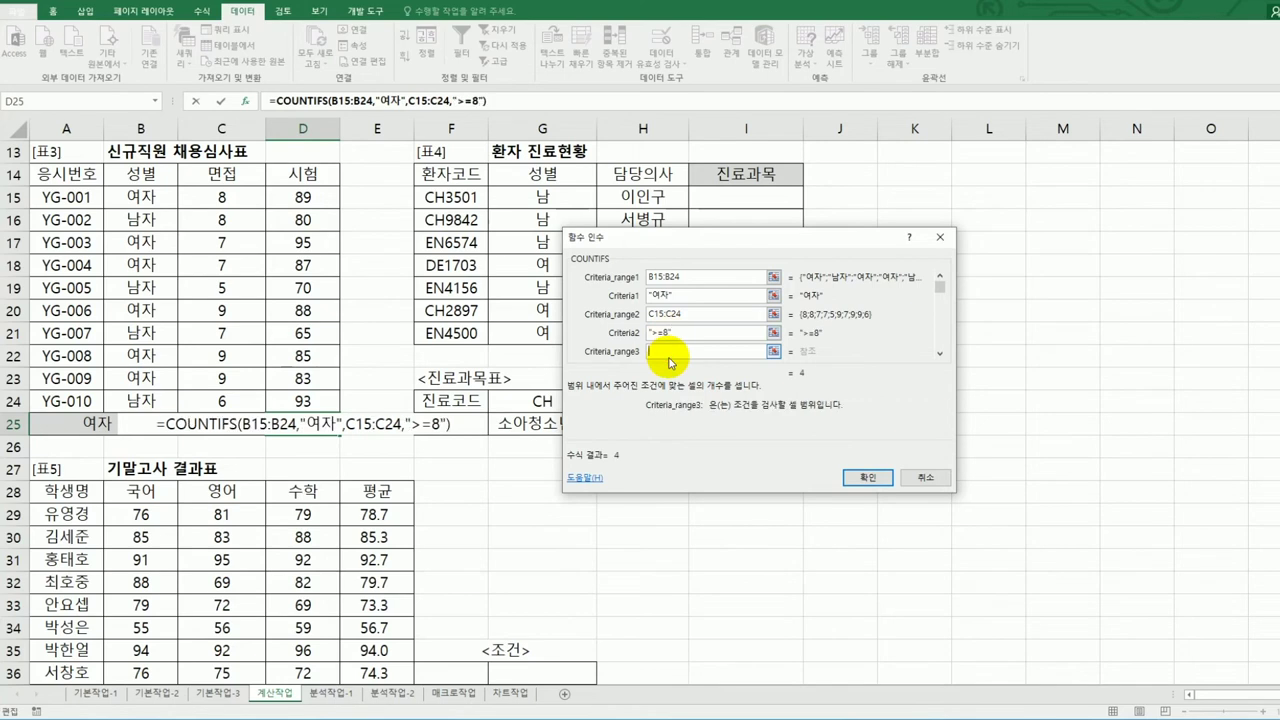
pyautogui.moveTo(303, 197); pyautogui.dragTo(320, 401)
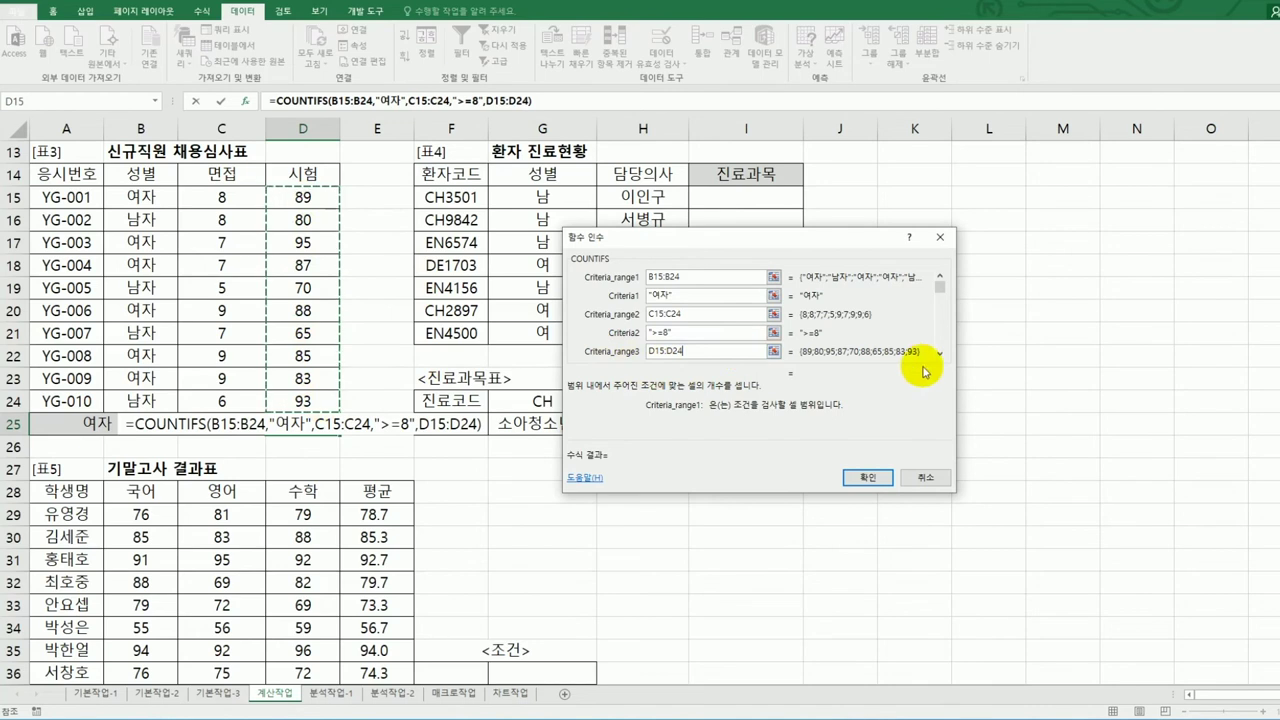
pyautogui.press('Tab')
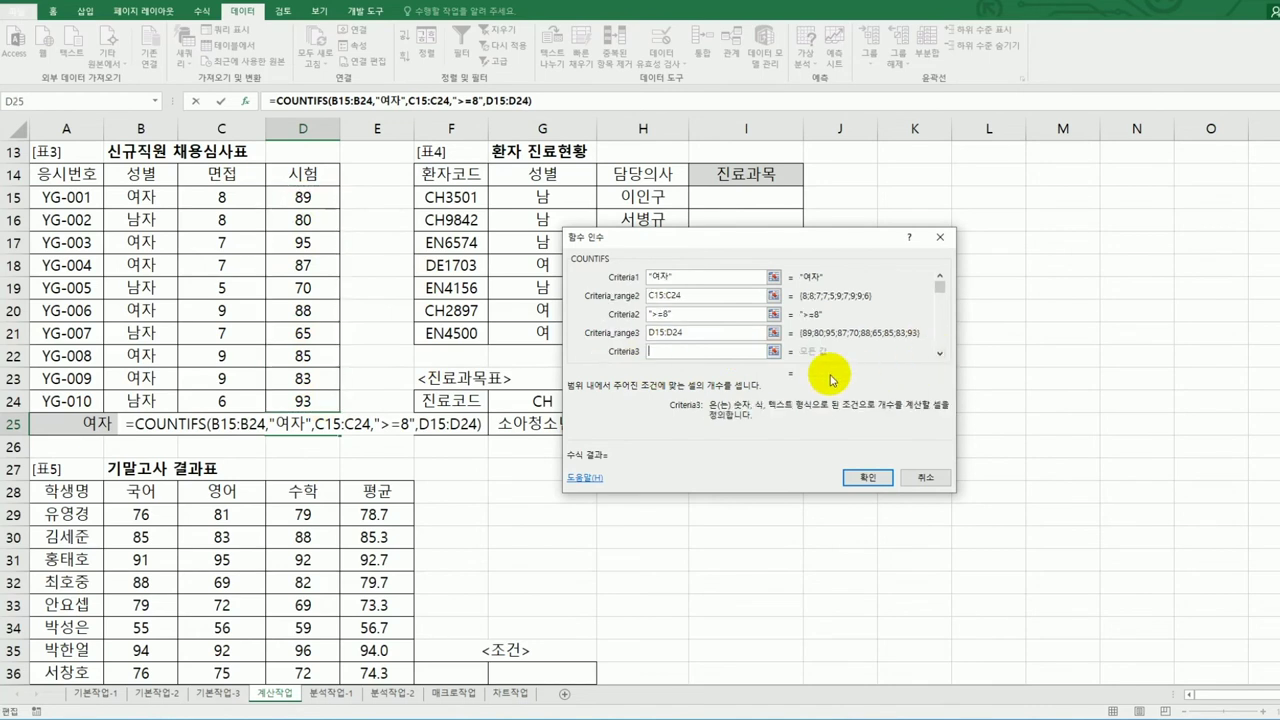
pyautogui.write('>')
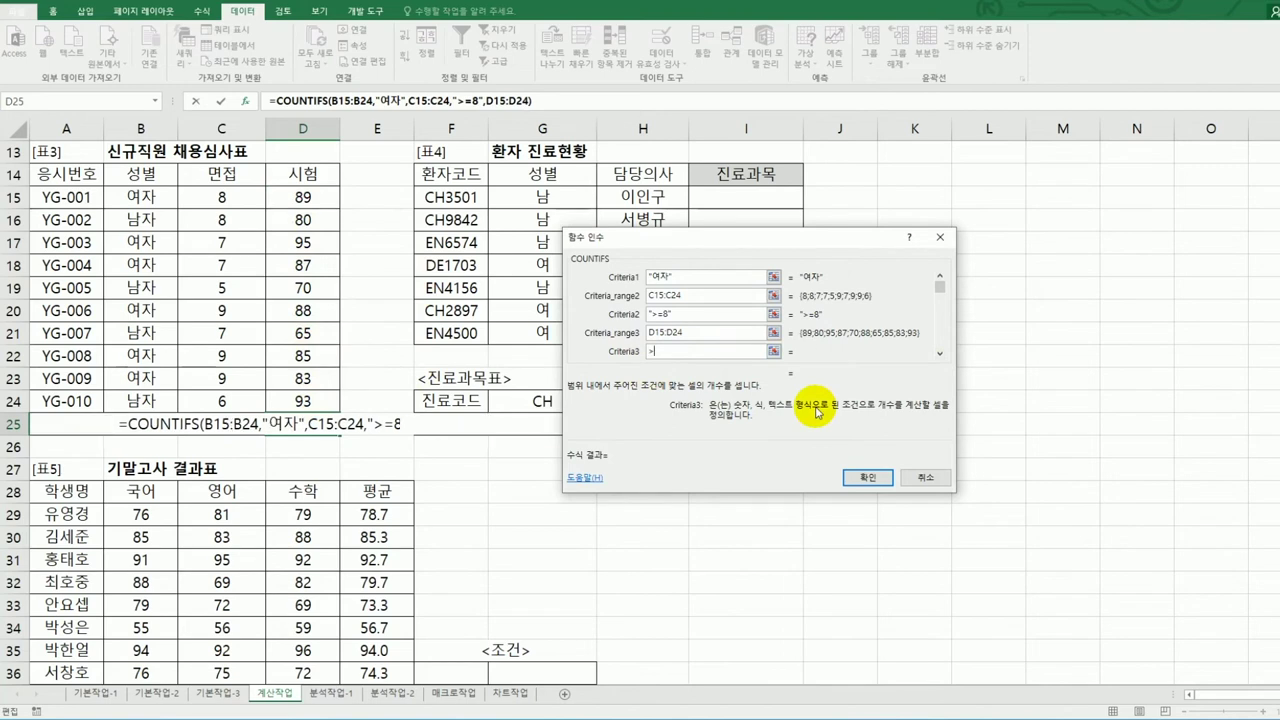
pyautogui.write('=8')
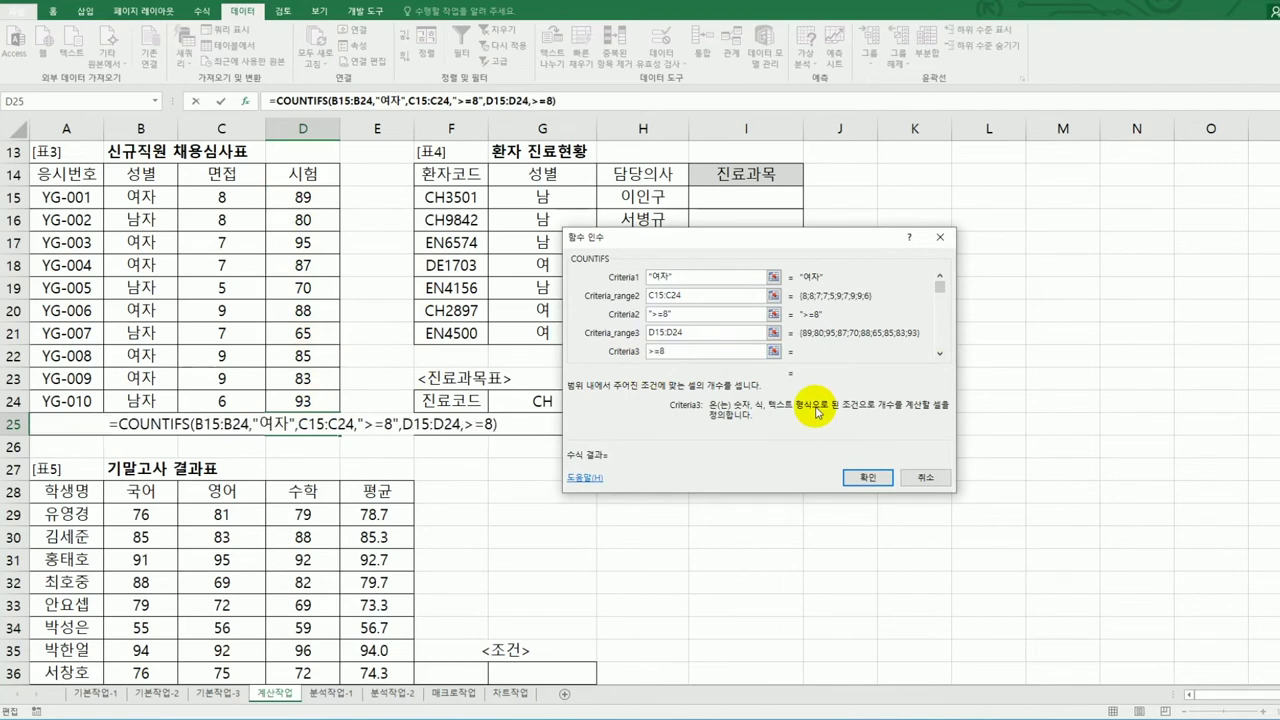
pyautogui.write('5')
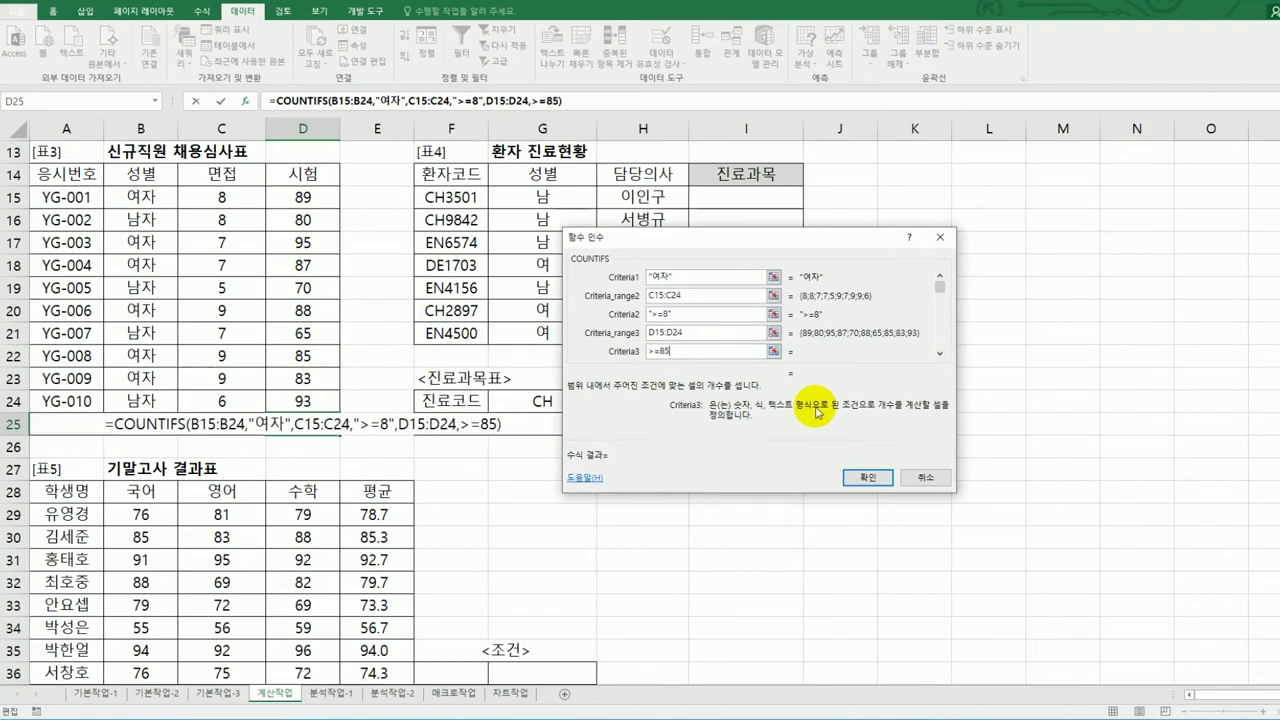
pyautogui.click(688, 277)
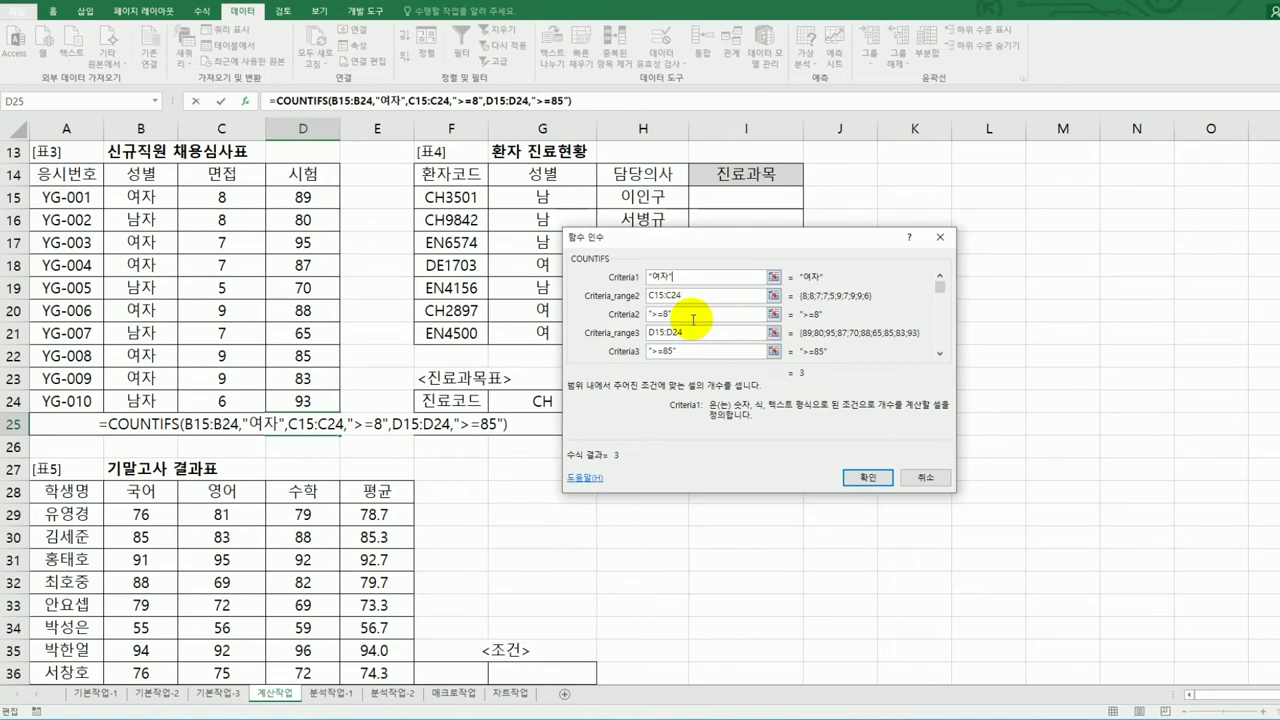
# - Commit the COUNTIFS formula in D25 and reopen it to review its ranges and criteria
pyautogui.click(866, 478)
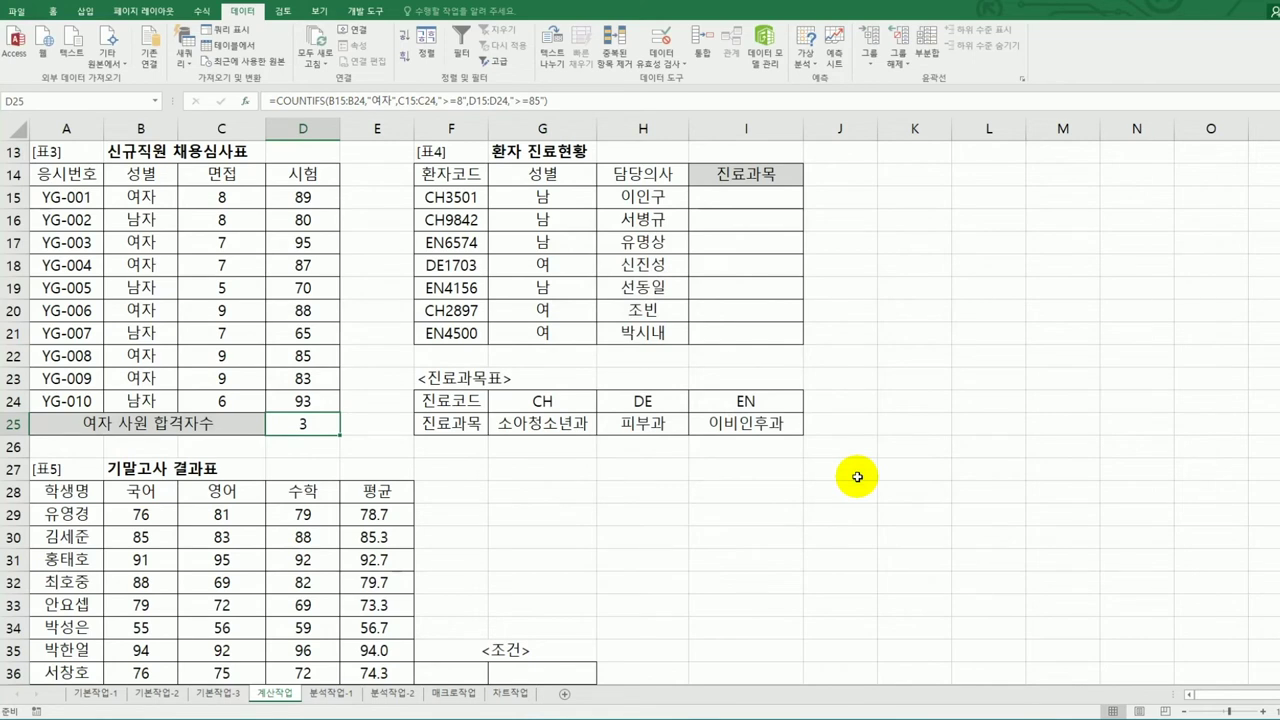
pyautogui.doubleClick(336, 426)
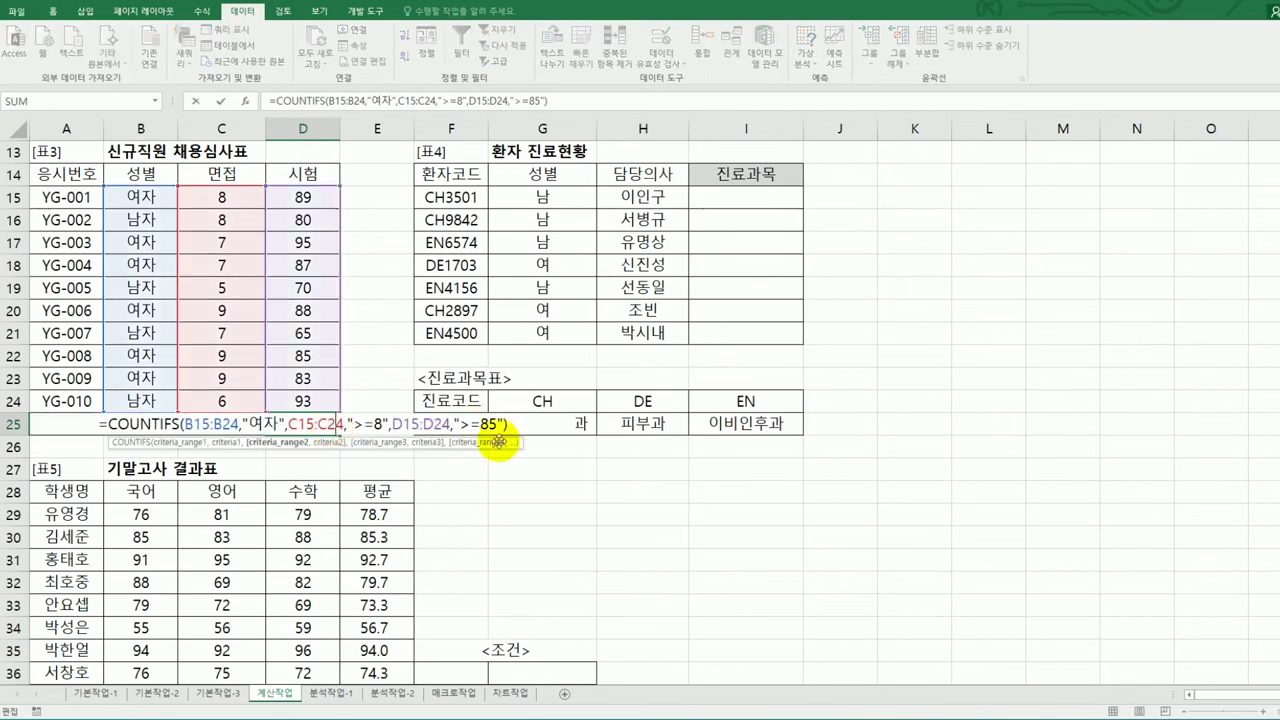
pyautogui.click(519, 427)
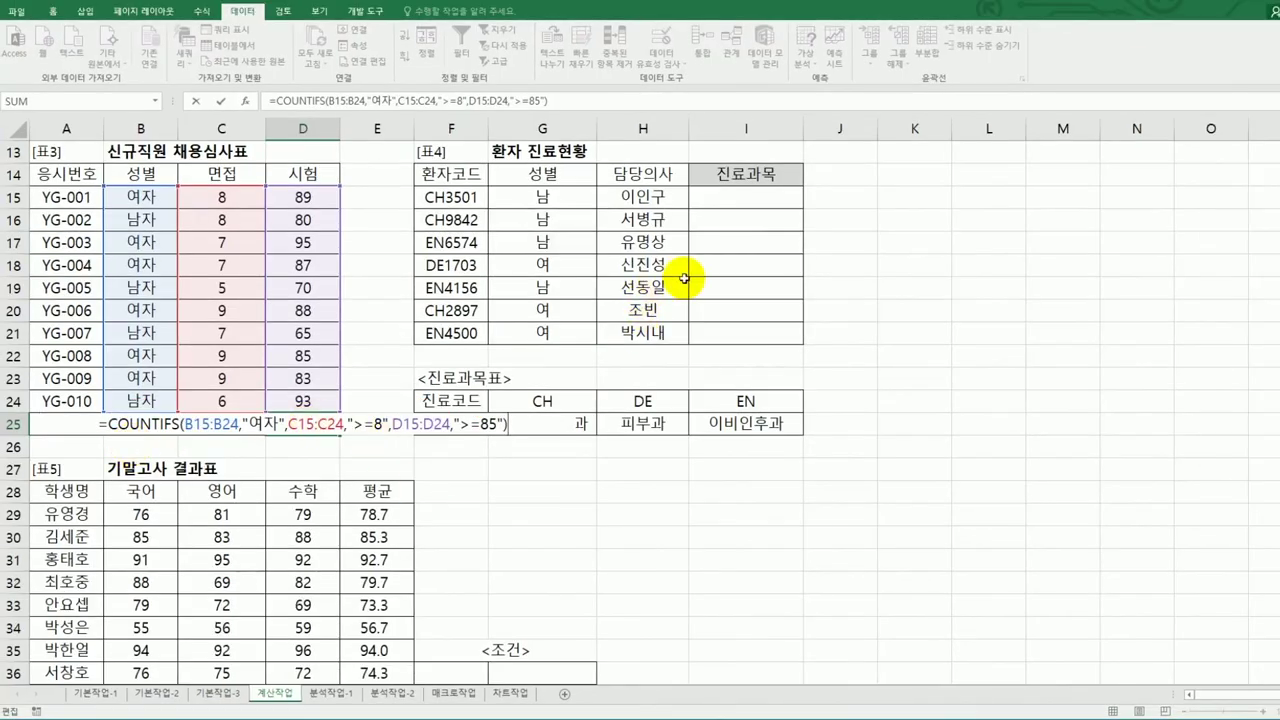
pyautogui.press('Return')
# - Enter =LEFT(F15,2) in I15 to extract the first two characters of the 환자코드
pyautogui.click(740, 201)
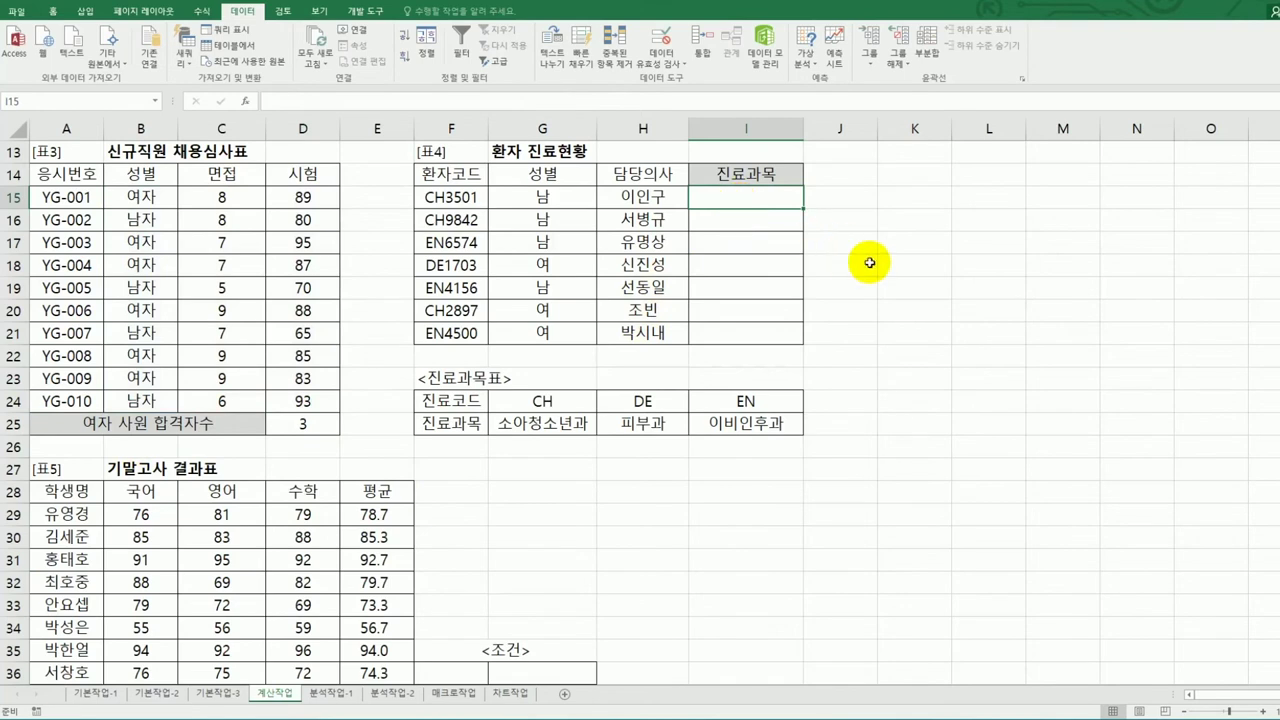
pyautogui.write('=ㅣ')
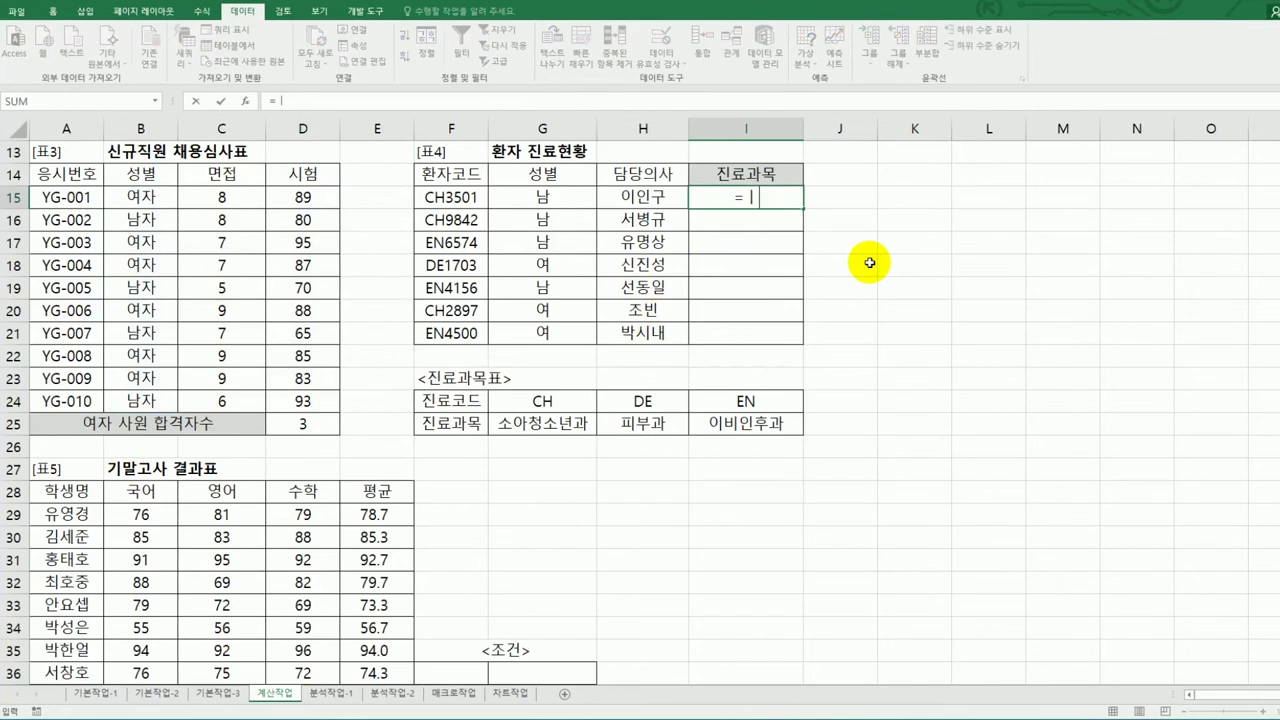
pyautogui.write('lef')
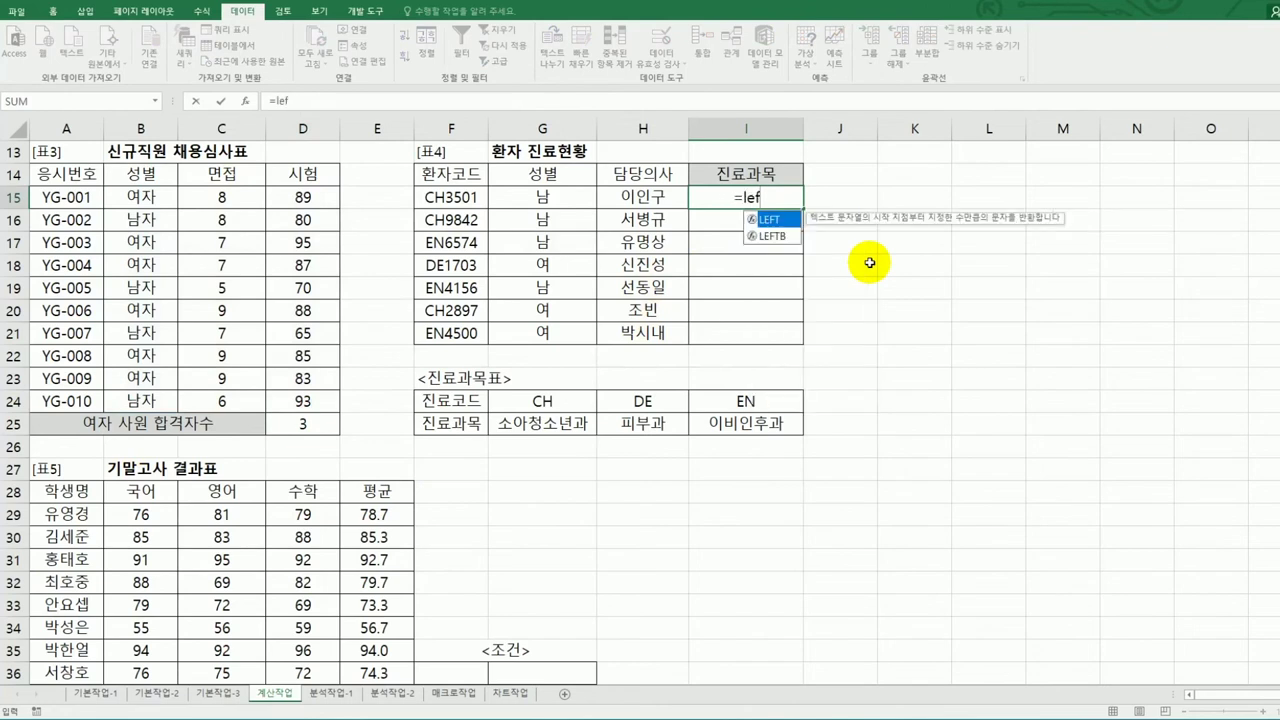
pyautogui.doubleClick(768, 219)
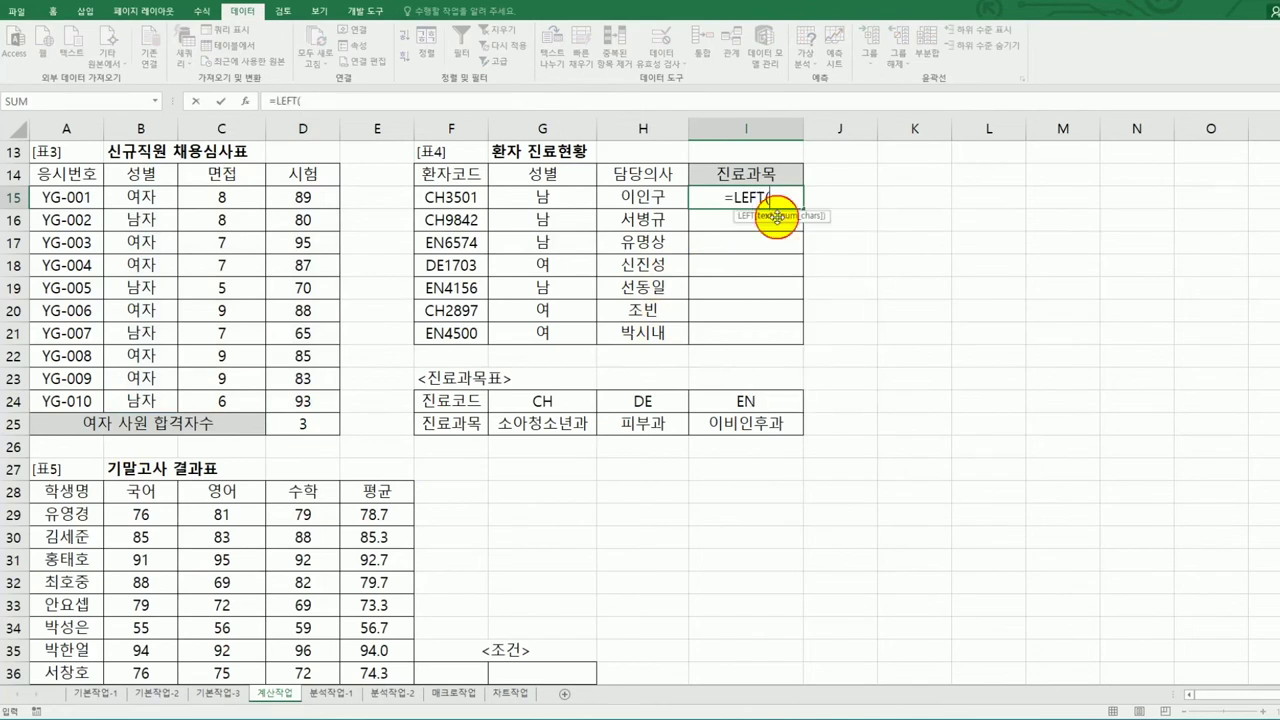
pyautogui.click(475, 197)
pyautogui.write(',2')
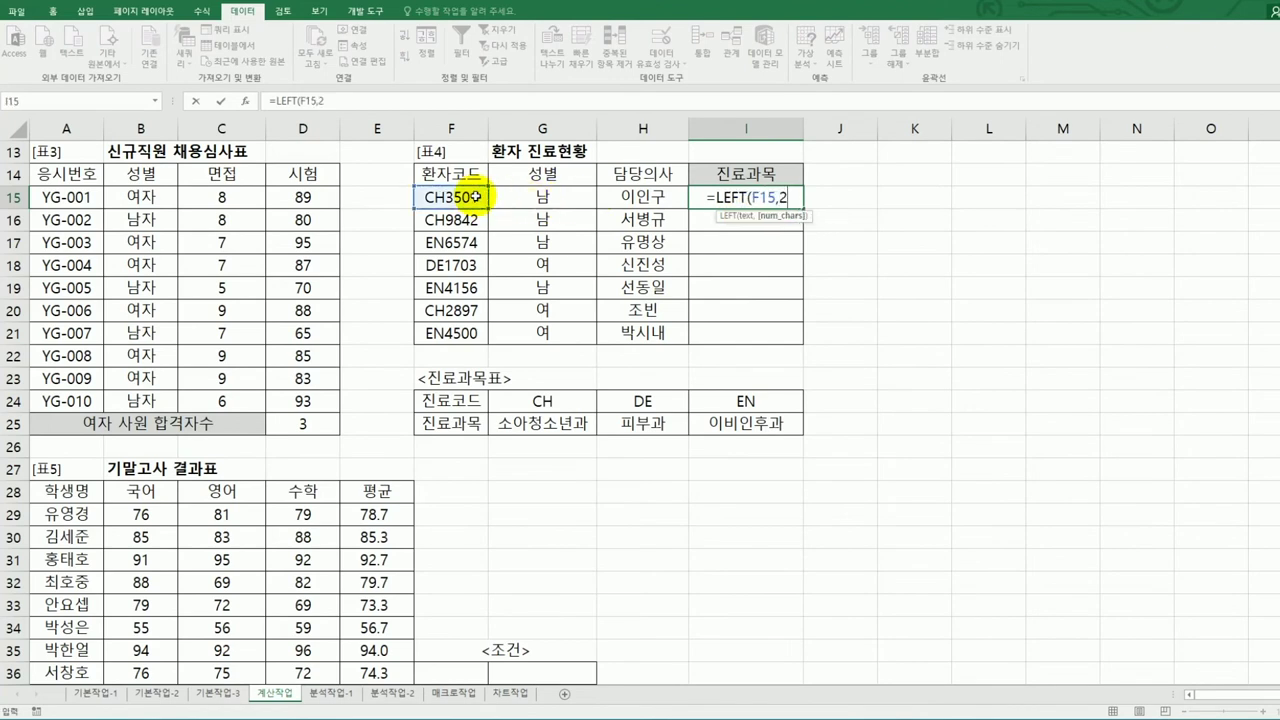
pyautogui.write(')')
pyautogui.press('Return')
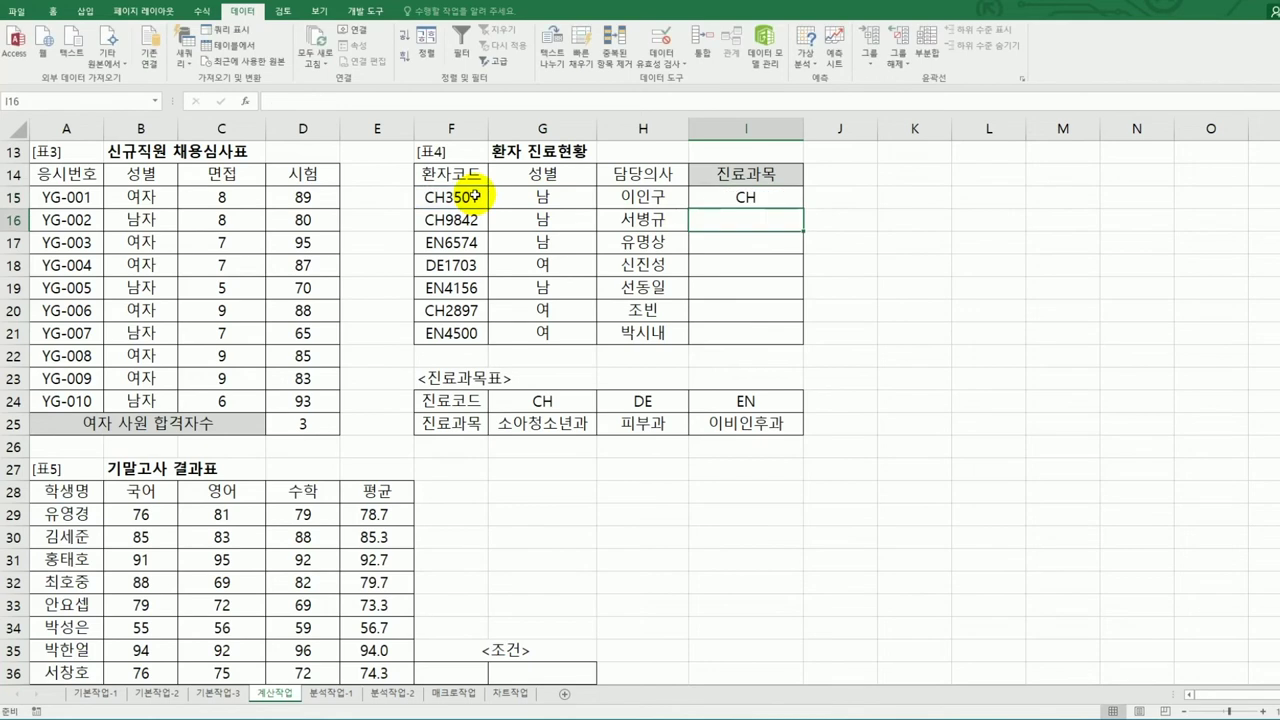
# - Fill the LEFT formula from I15 down to I21 and compare the codes with the 진료과목표 range G24:I25
pyautogui.click(742, 199)
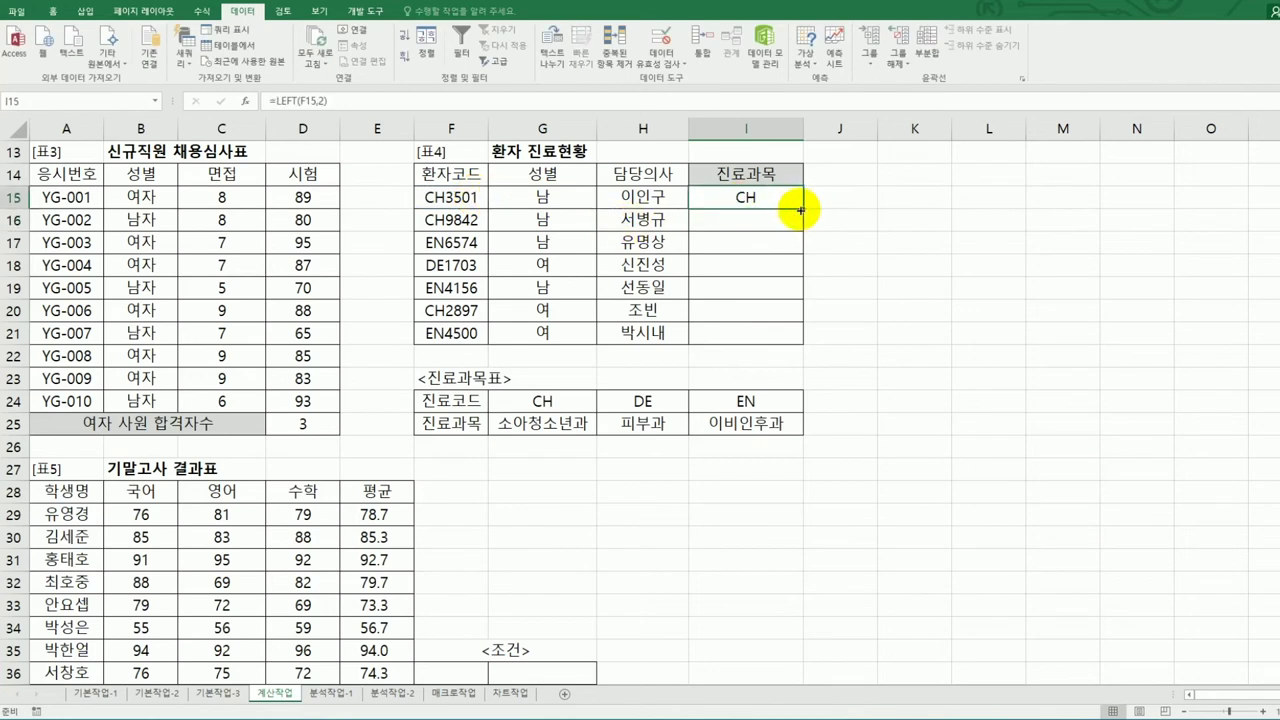
pyautogui.moveTo(802, 209); pyautogui.dragTo(783, 338)
pyautogui.moveTo(502, 400); pyautogui.dragTo(728, 432)
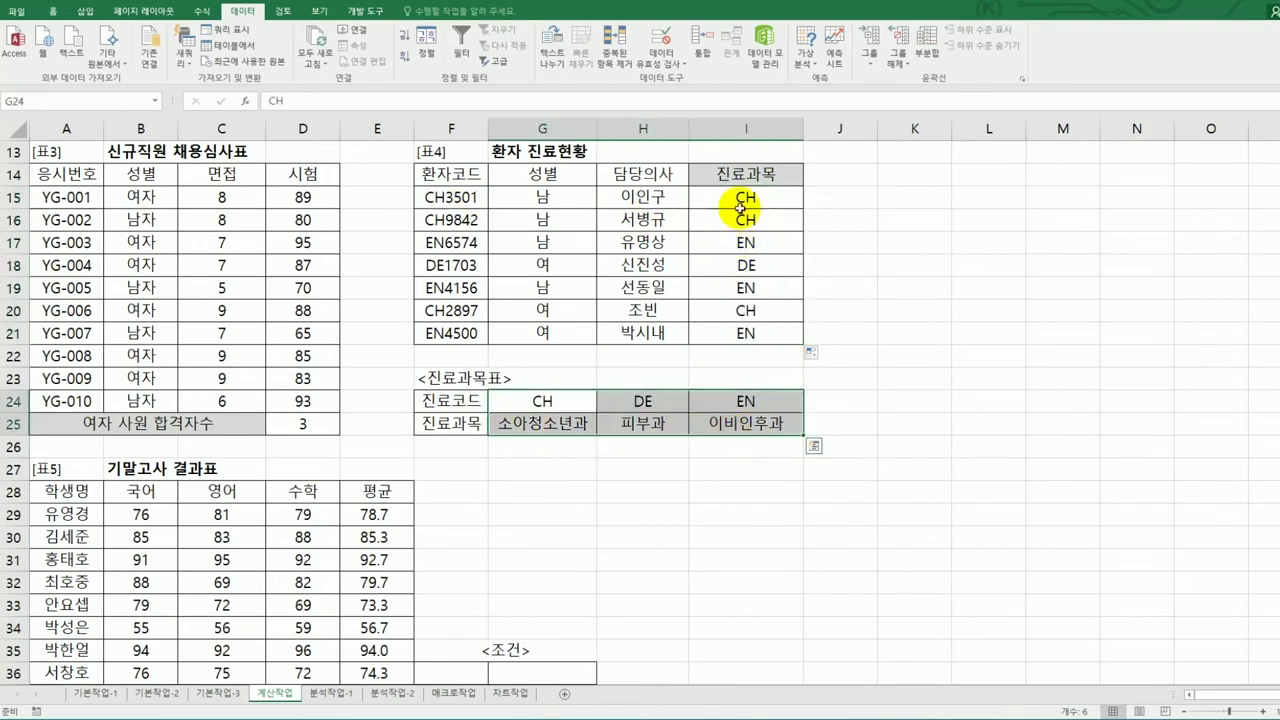
pyautogui.moveTo(576, 401); pyautogui.dragTo(732, 424)
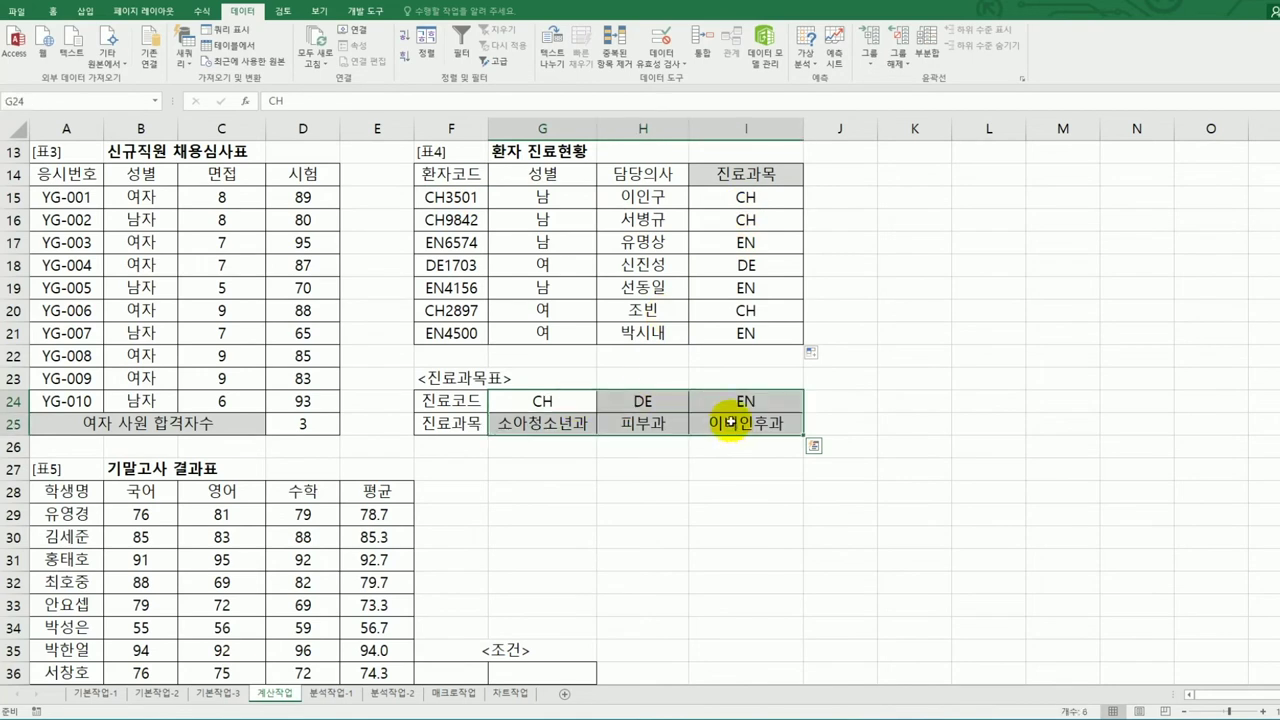
# - Wrap the LEFT formula in I15 in HLOOKUP as its lookup value, with the absolute range $G$24:$I$25 as the table
pyautogui.doubleClick(733, 197)
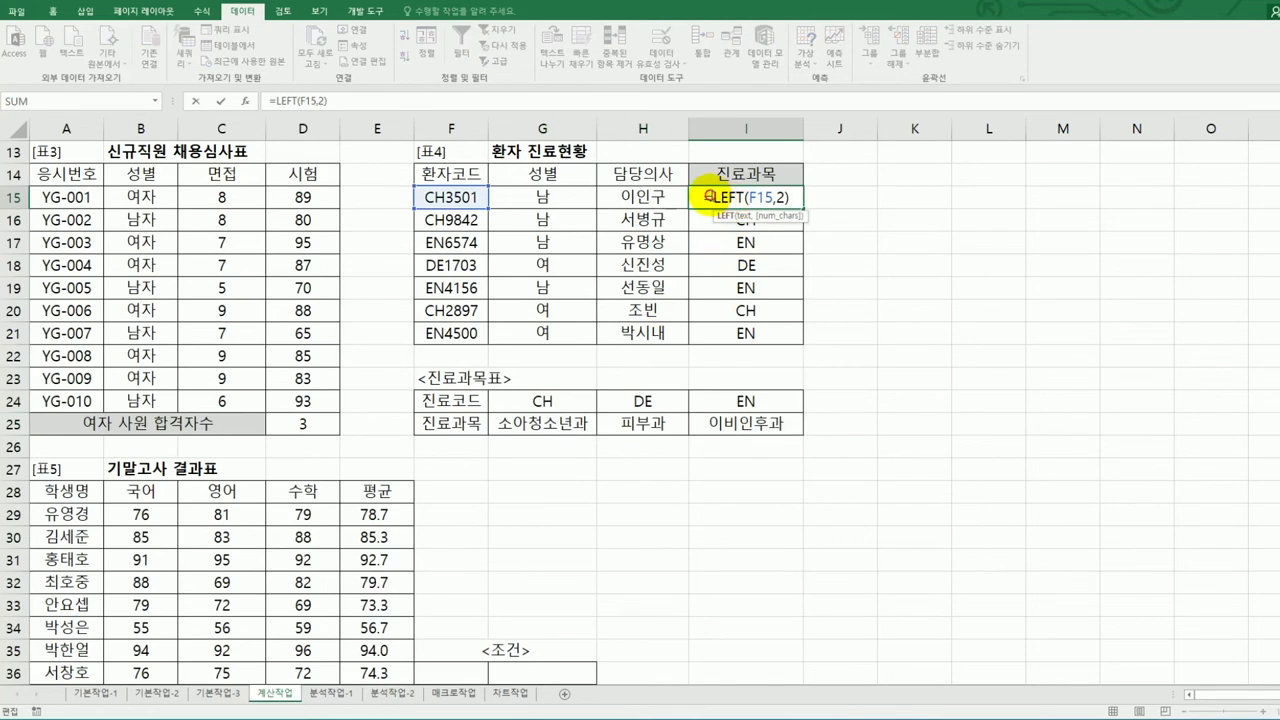
pyautogui.click(707, 197)
pyautogui.write('hl')
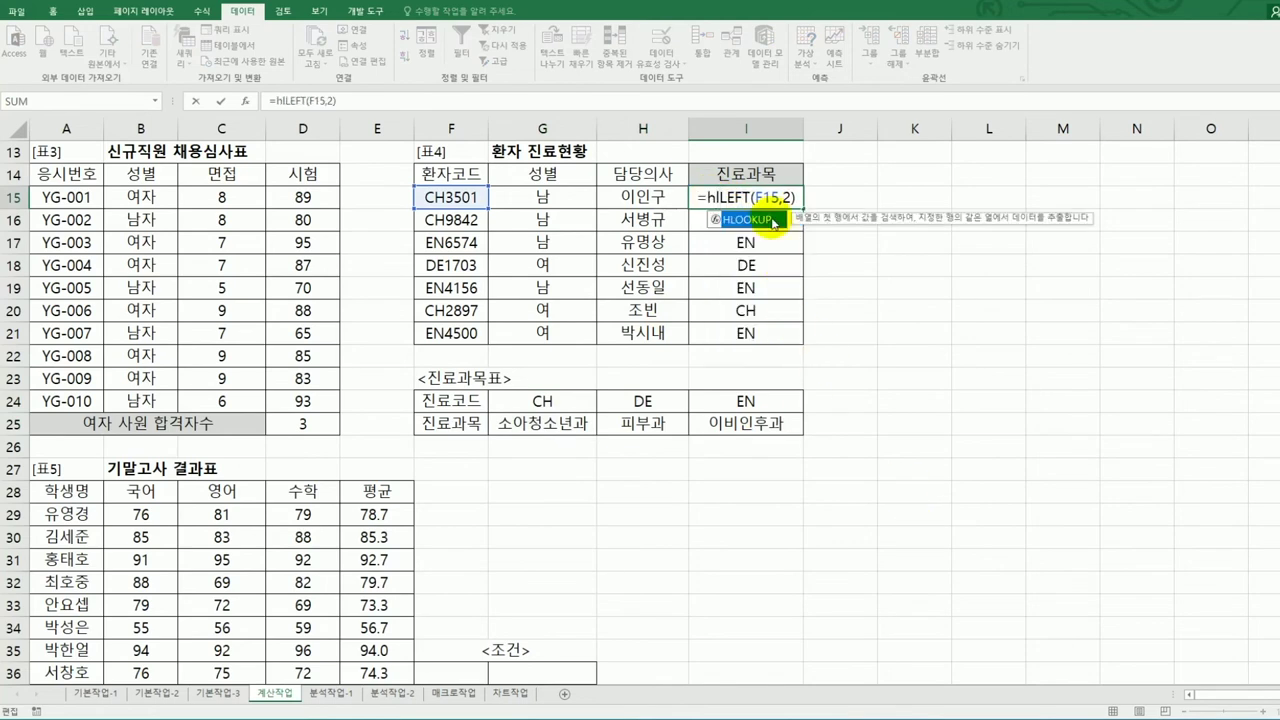
pyautogui.doubleClick(765, 219)
pyautogui.click(829, 197)
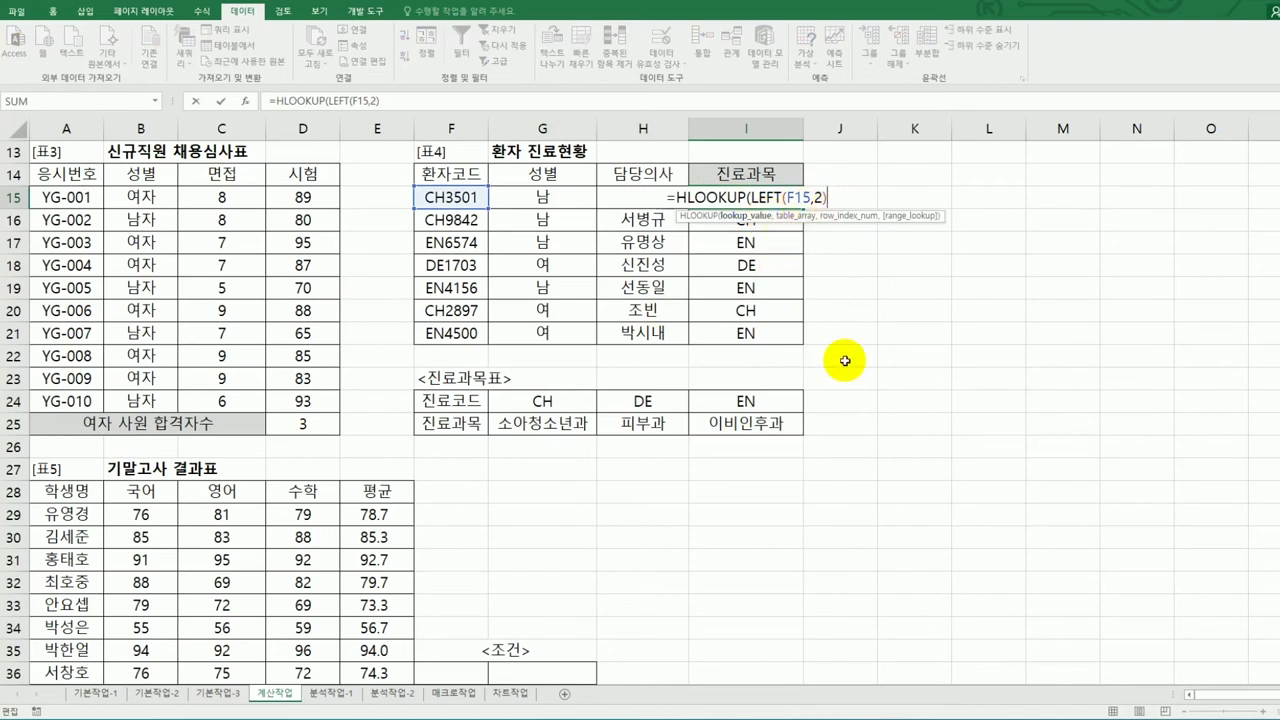
pyautogui.write(',')
pyautogui.moveTo(560, 405); pyautogui.dragTo(705, 423)
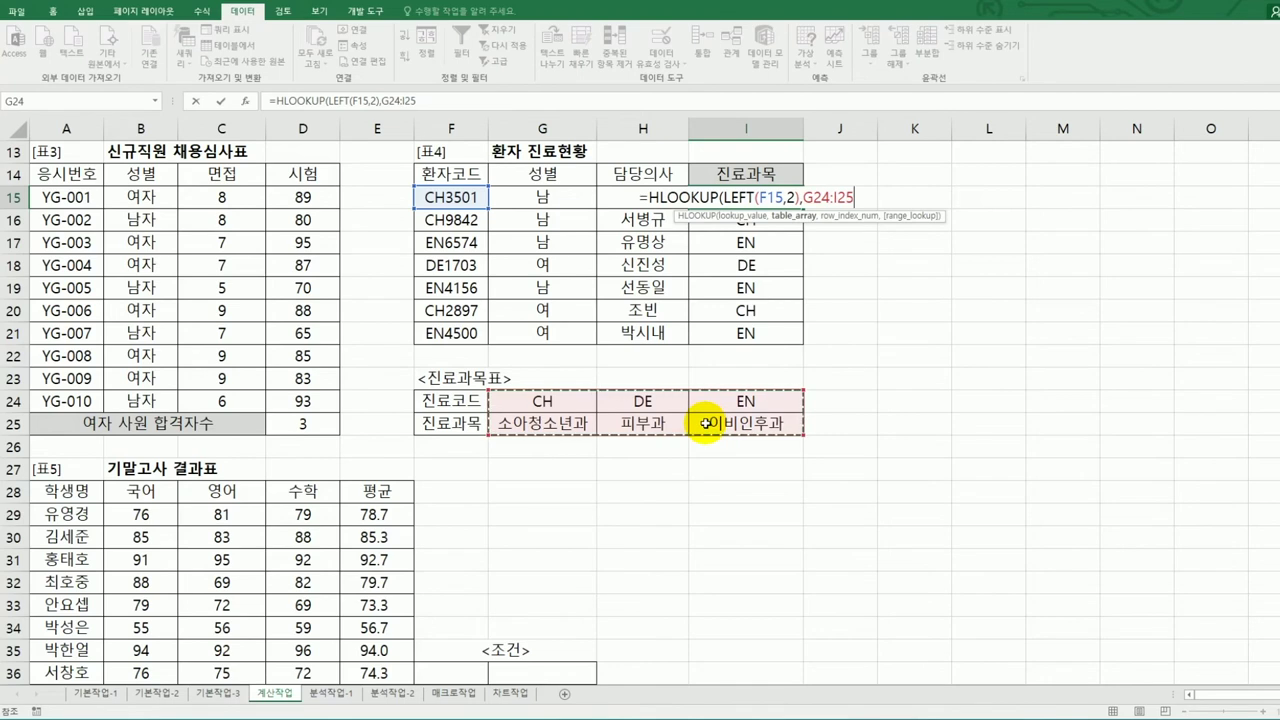
pyautogui.press('F4')
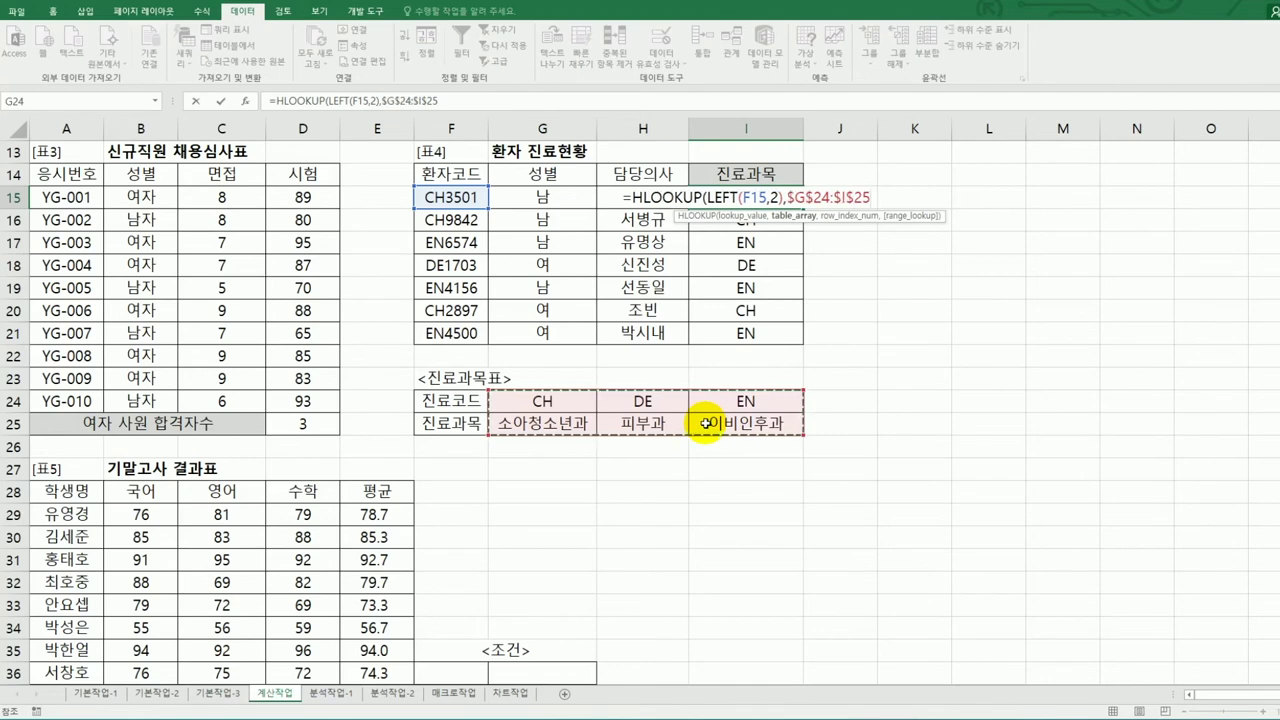
# - Complete the HLOOKUP in I15 with row index 2 and exact match FALSE, and fill it down to I21
pyautogui.write(',')
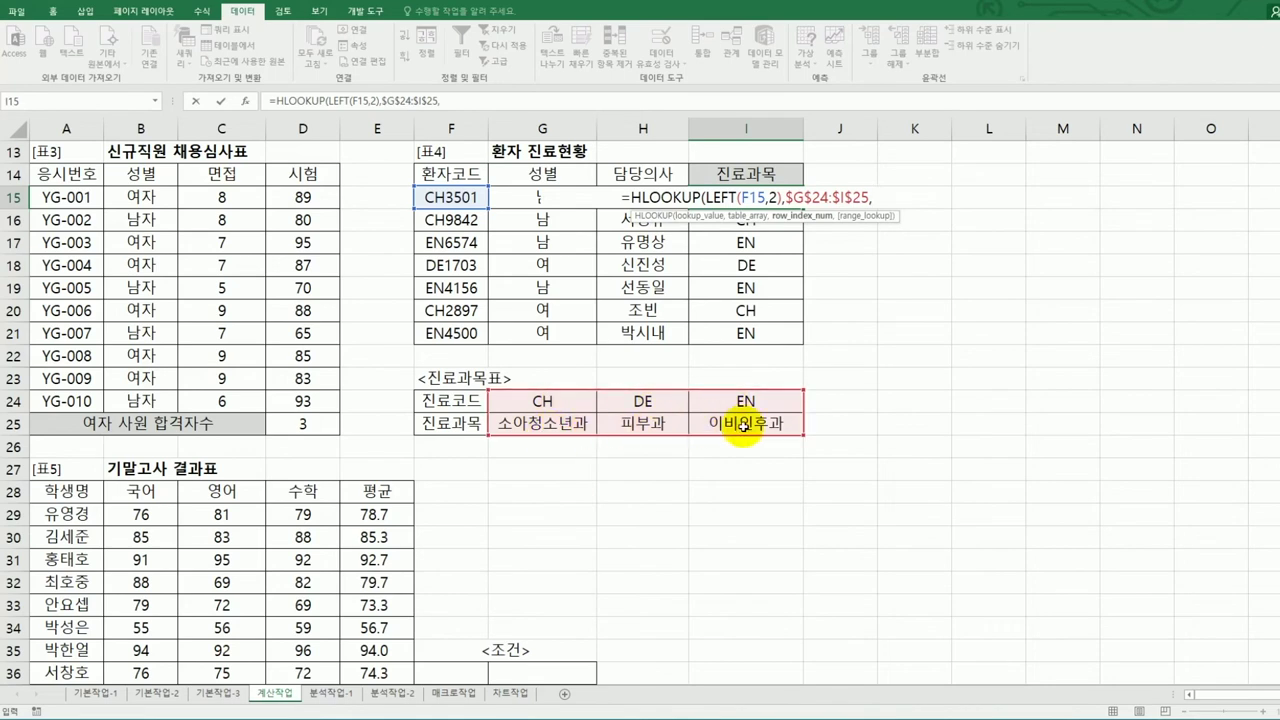
pyautogui.write('2,')
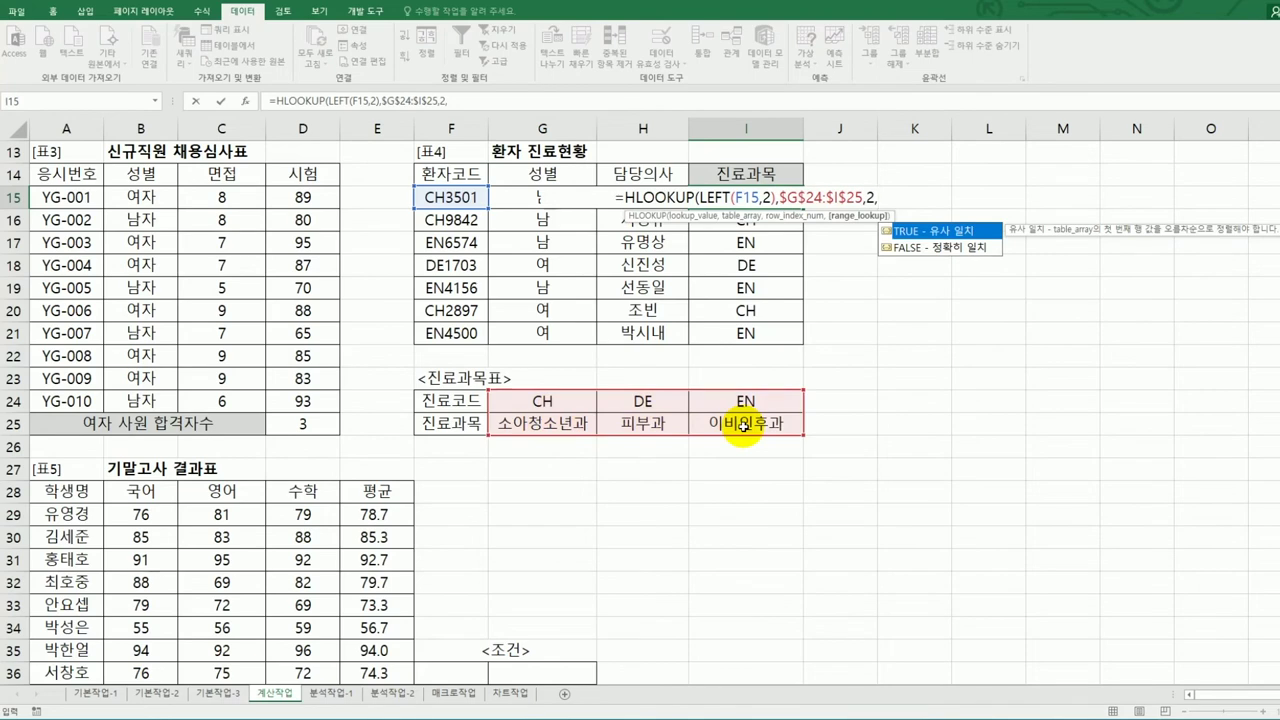
pyautogui.click(946, 258)
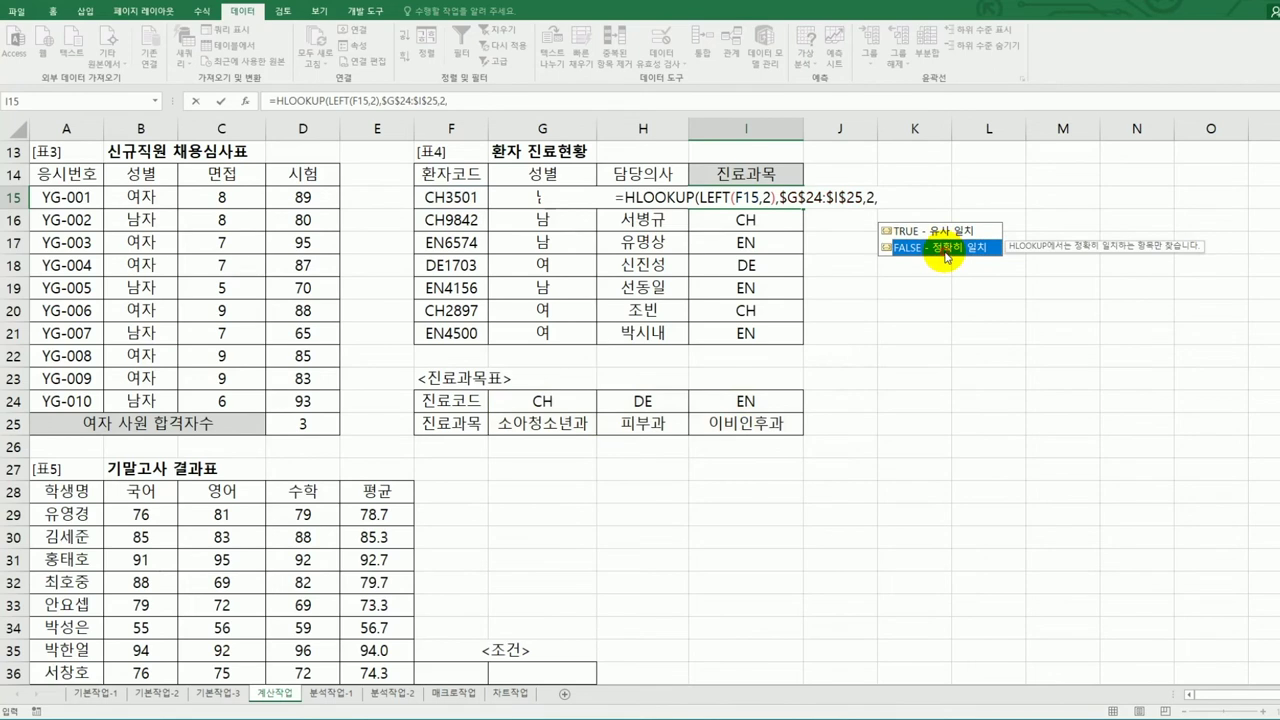
pyautogui.doubleClick(945, 250)
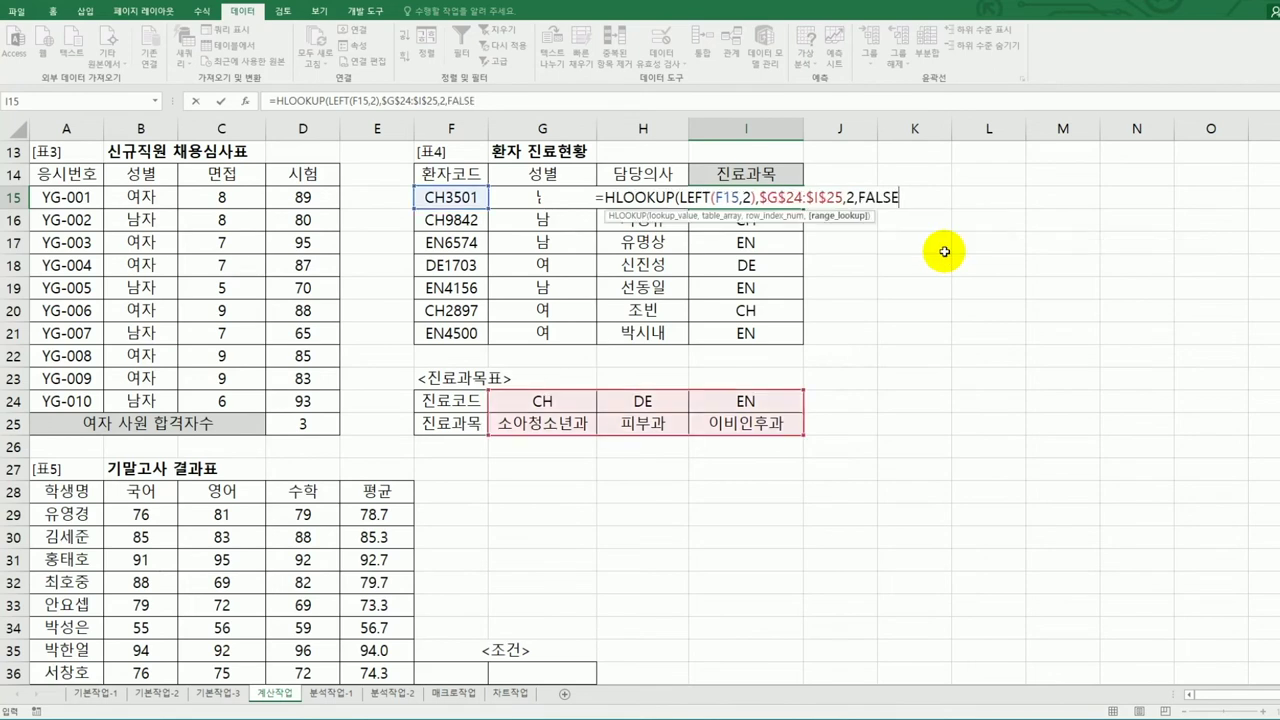
pyautogui.press('Return')
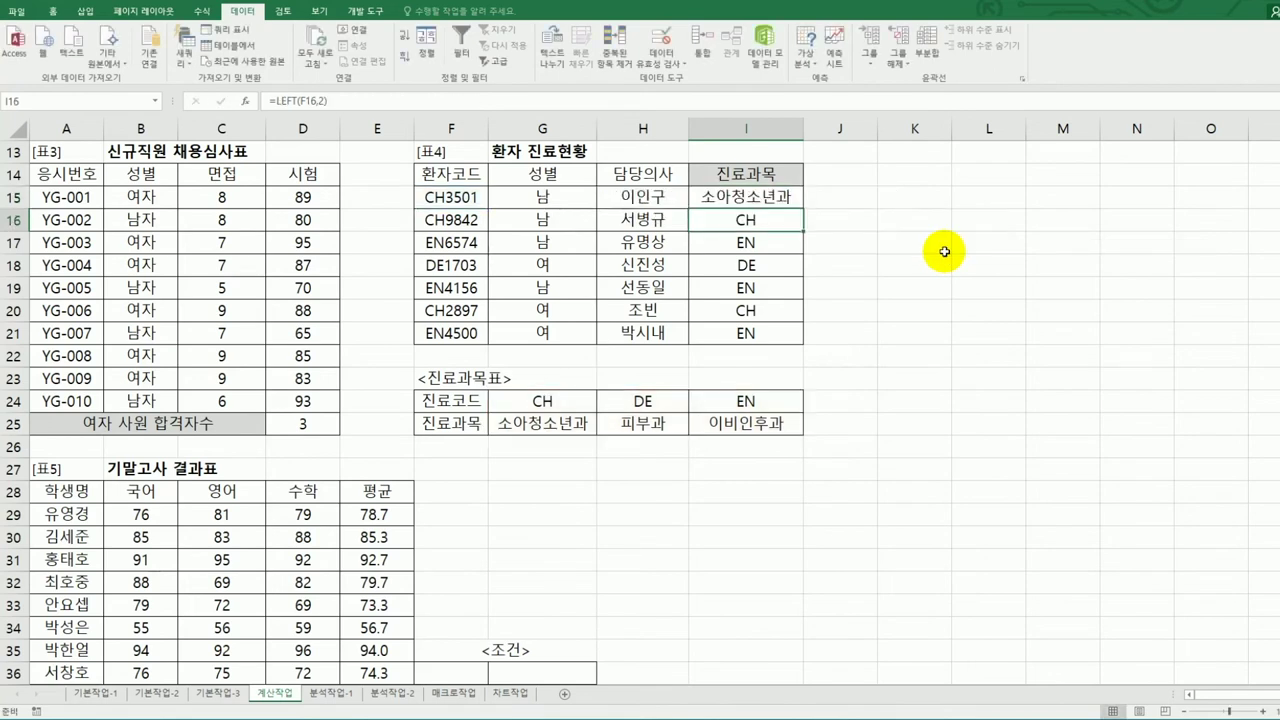
pyautogui.click(775, 199)
pyautogui.moveTo(805, 208); pyautogui.dragTo(794, 334)
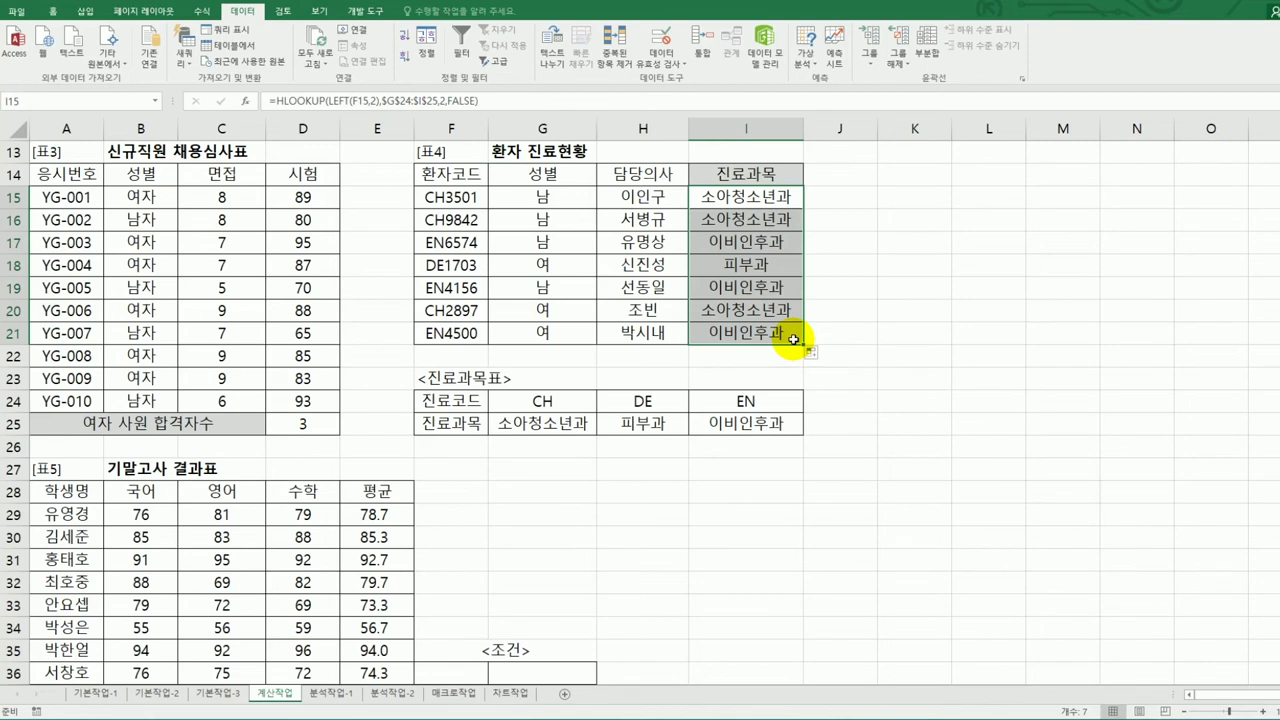
# - Copy the 평균 header from E28 of 기말고사 결과표 into the 조건 cells F36 and G36
pyautogui.scroll(-4, 631, 343)
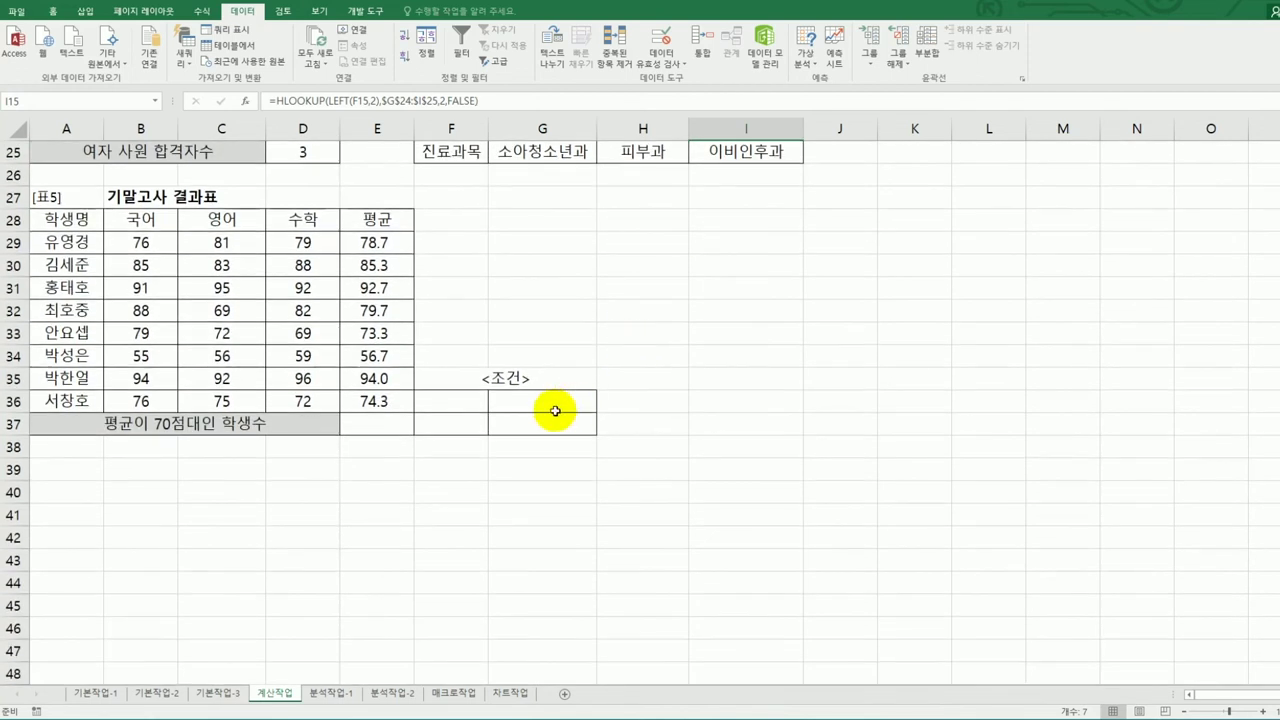
pyautogui.moveTo(478, 401); pyautogui.dragTo(531, 423)
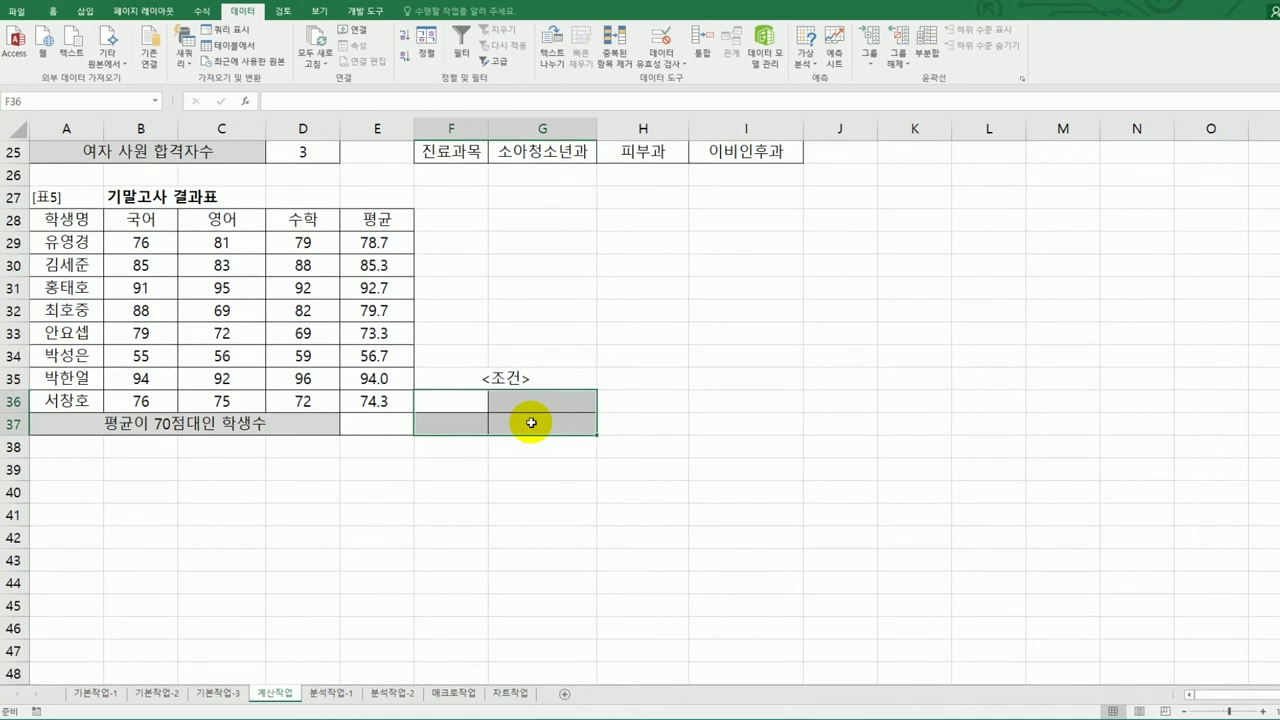
pyautogui.click(375, 219)
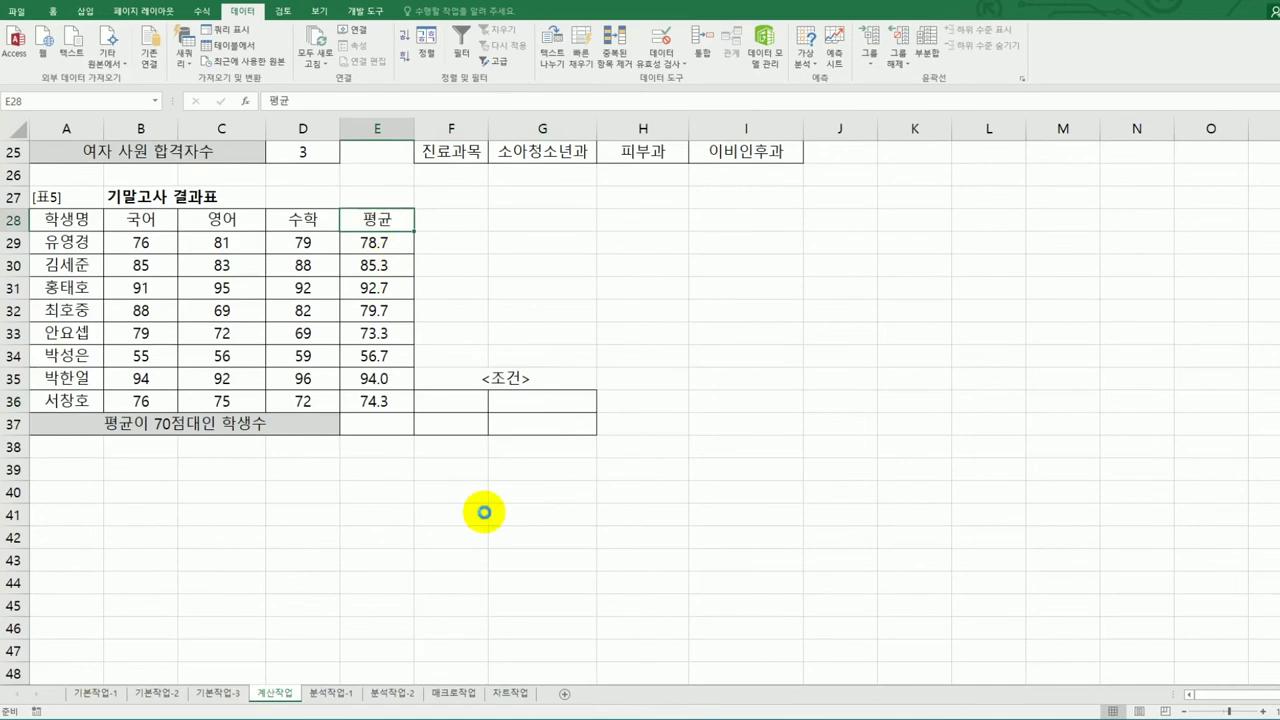
pyautogui.hotkey('ctrl', 'c')
pyautogui.click(466, 403)
pyautogui.hotkey('ctrl', 'v')
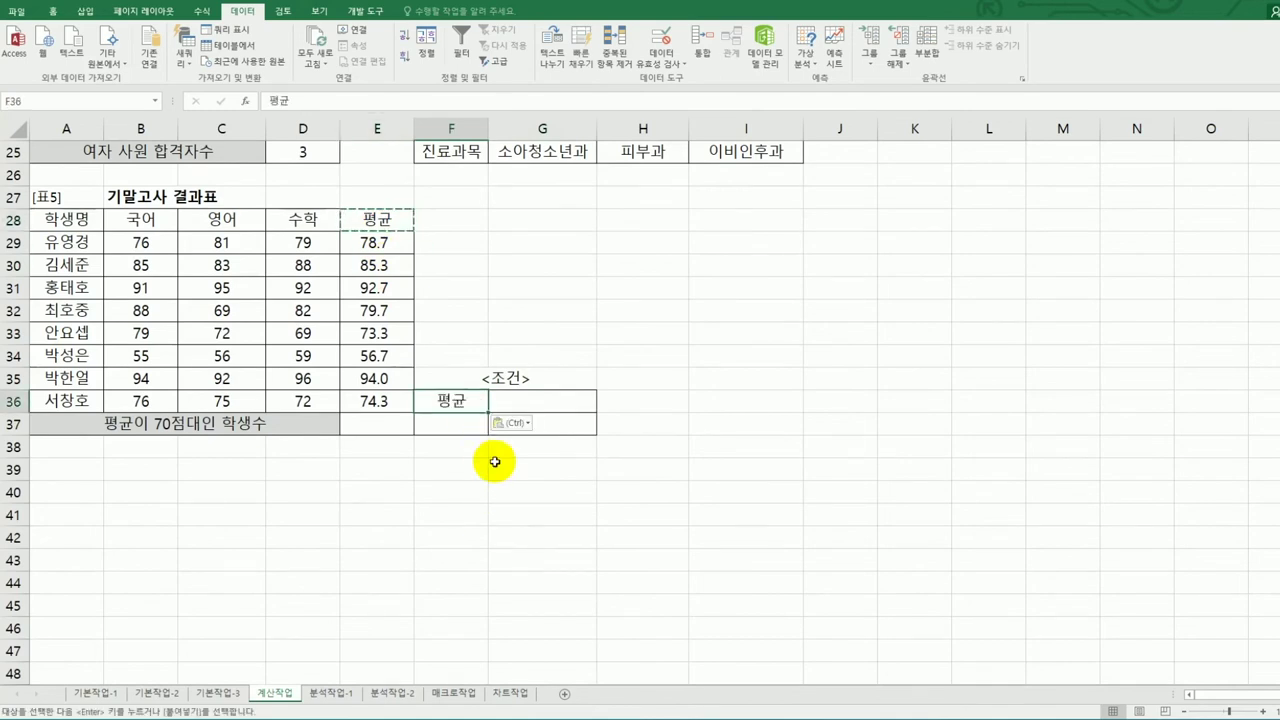
pyautogui.click(538, 403)
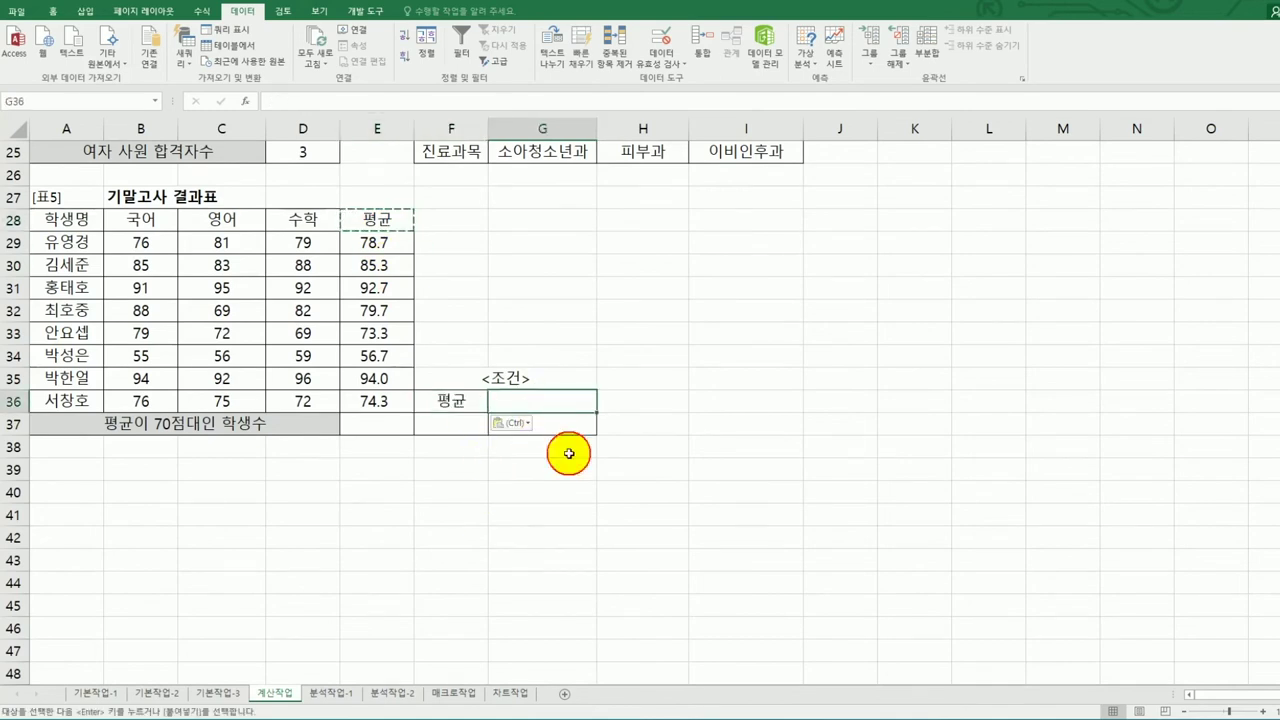
# - Enter the criteria >=70 in F37 and <80 in G37 under the 평균 headers
pyautogui.click(458, 428)
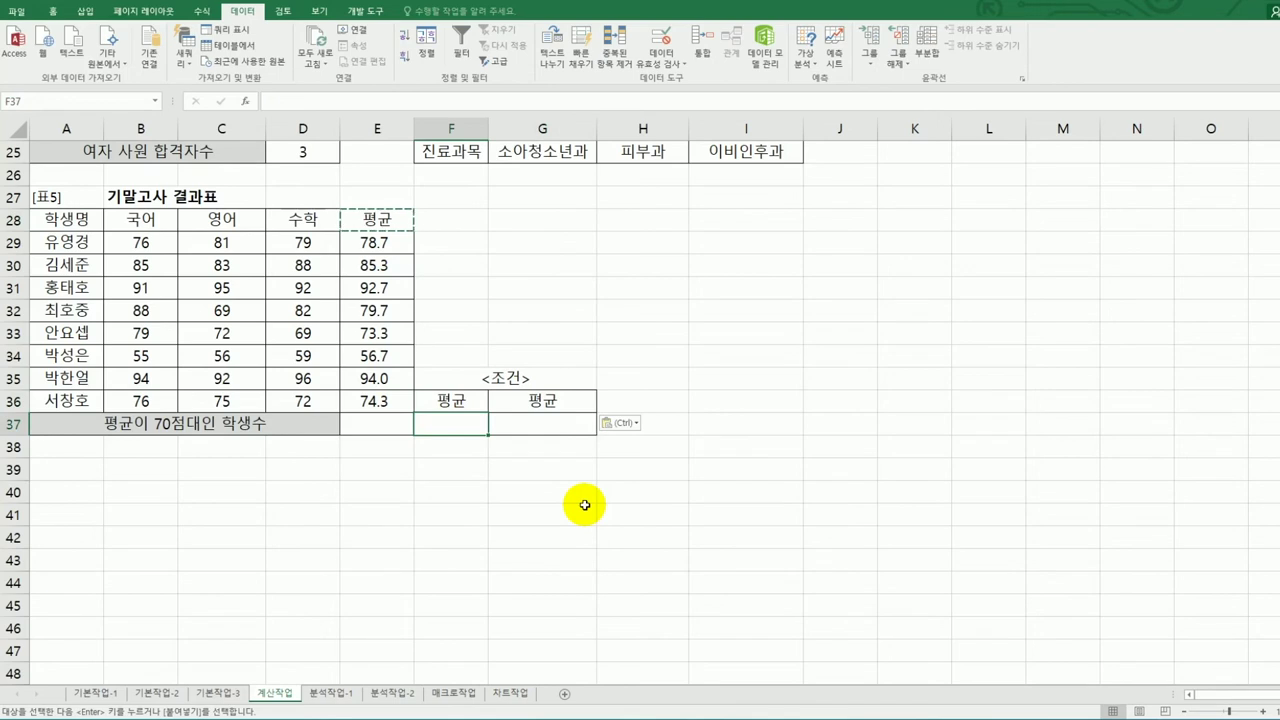
pyautogui.write('>=70')
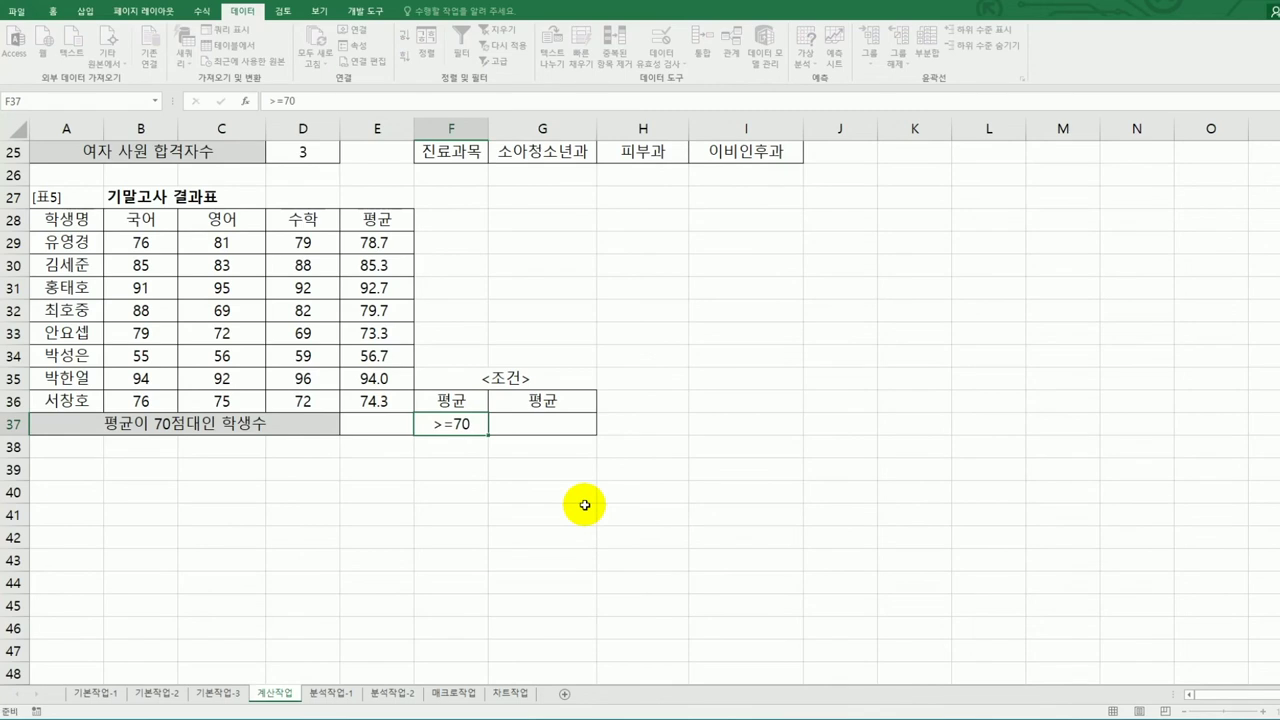
pyautogui.press('Tab')
pyautogui.write('<80')
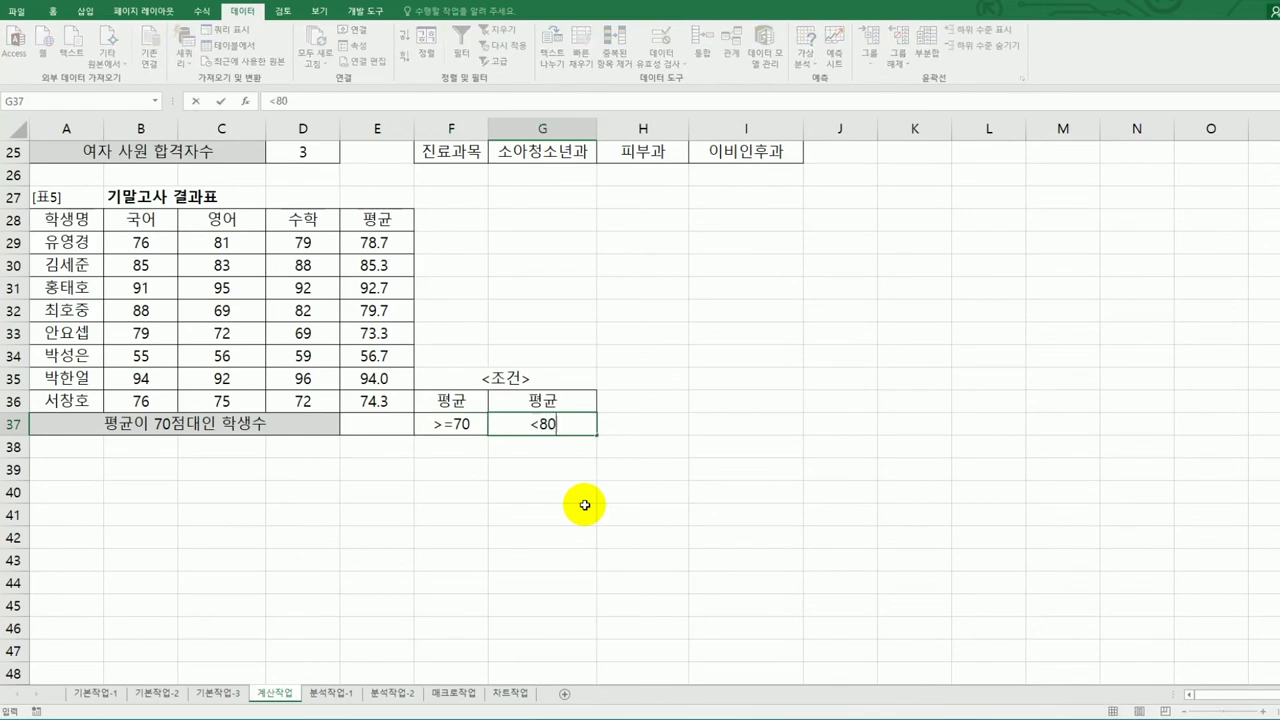
pyautogui.press('Return')
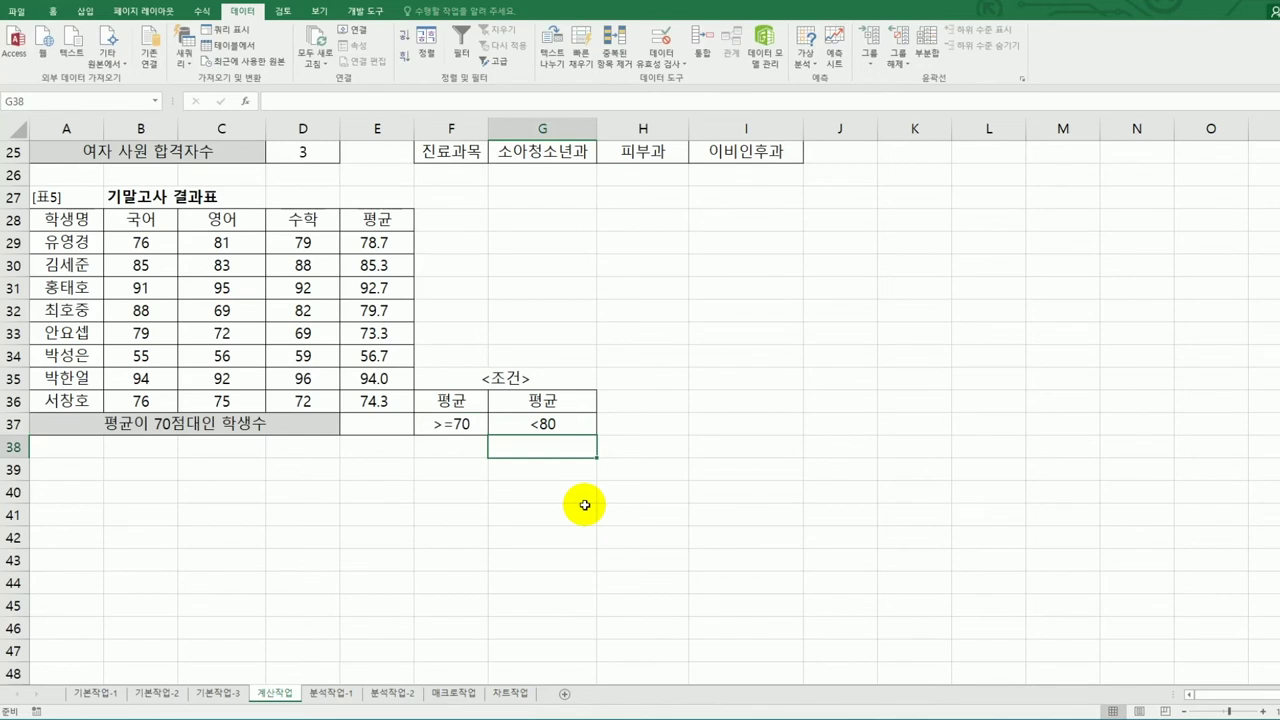
# - Review the two 평균 conditions in the 조건 range F36:G37
pyautogui.moveTo(485, 411); pyautogui.dragTo(530, 423)
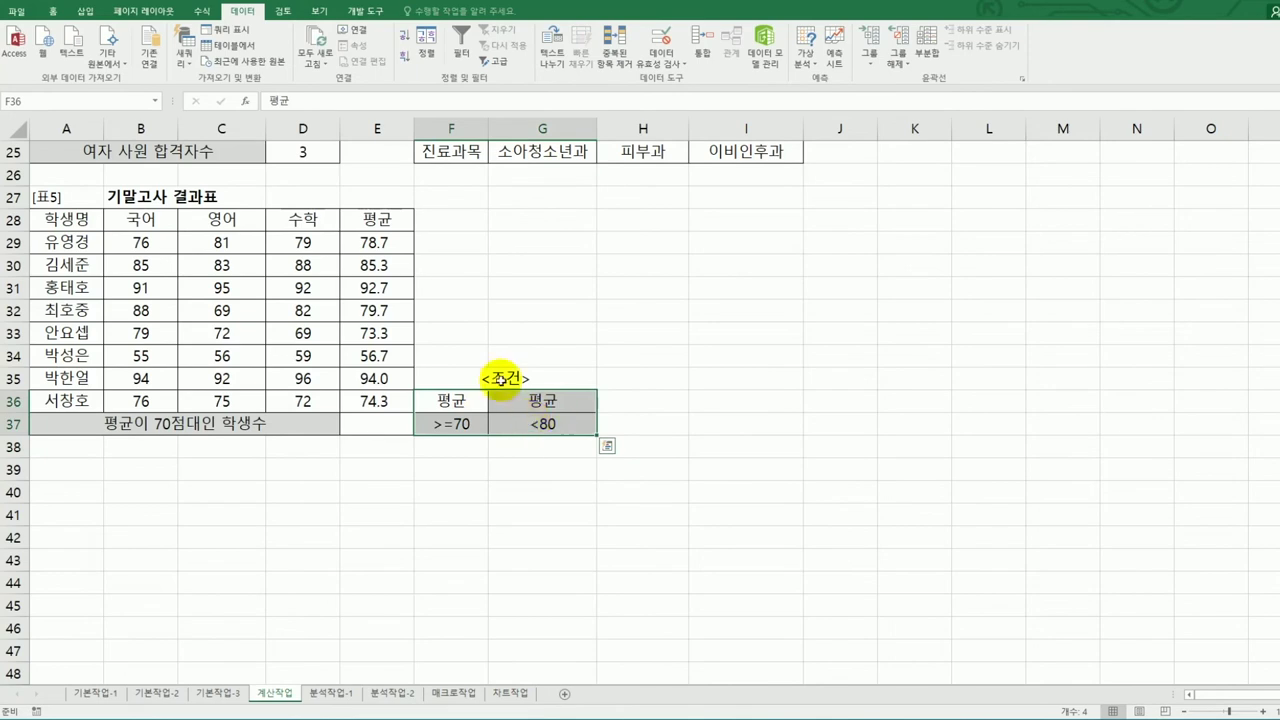
pyautogui.click(465, 407)
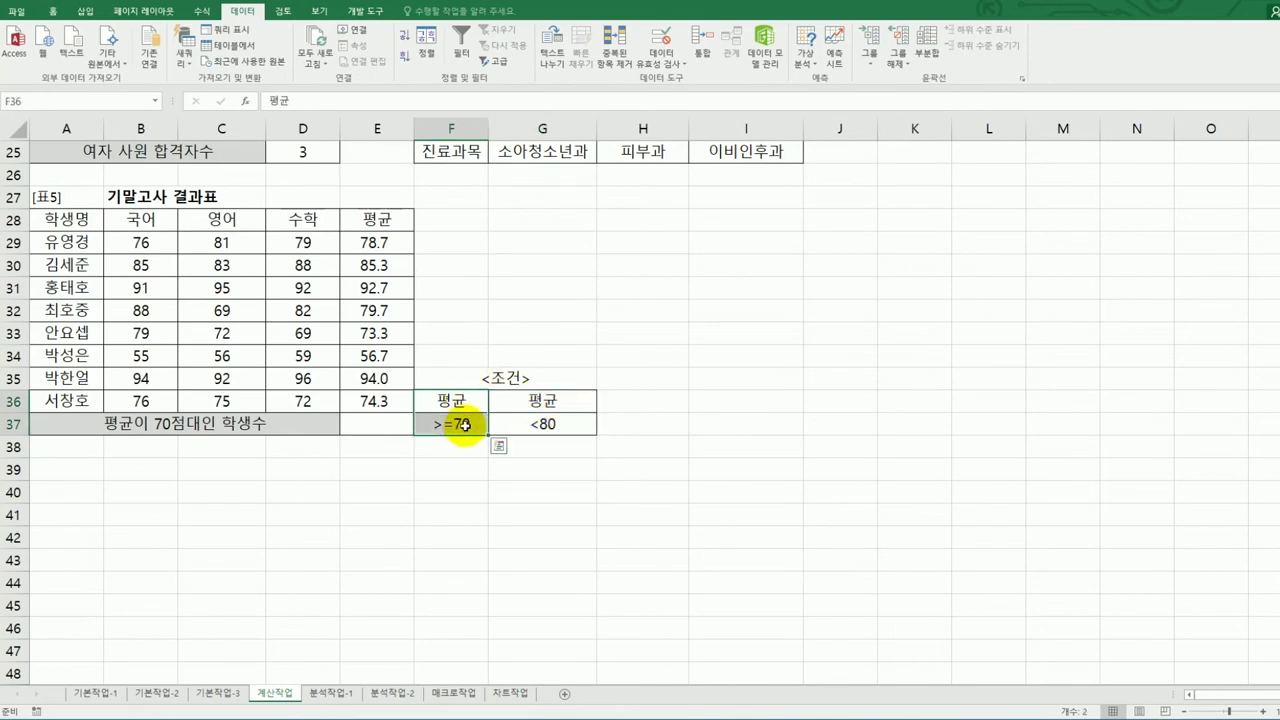
pyautogui.click(538, 399)
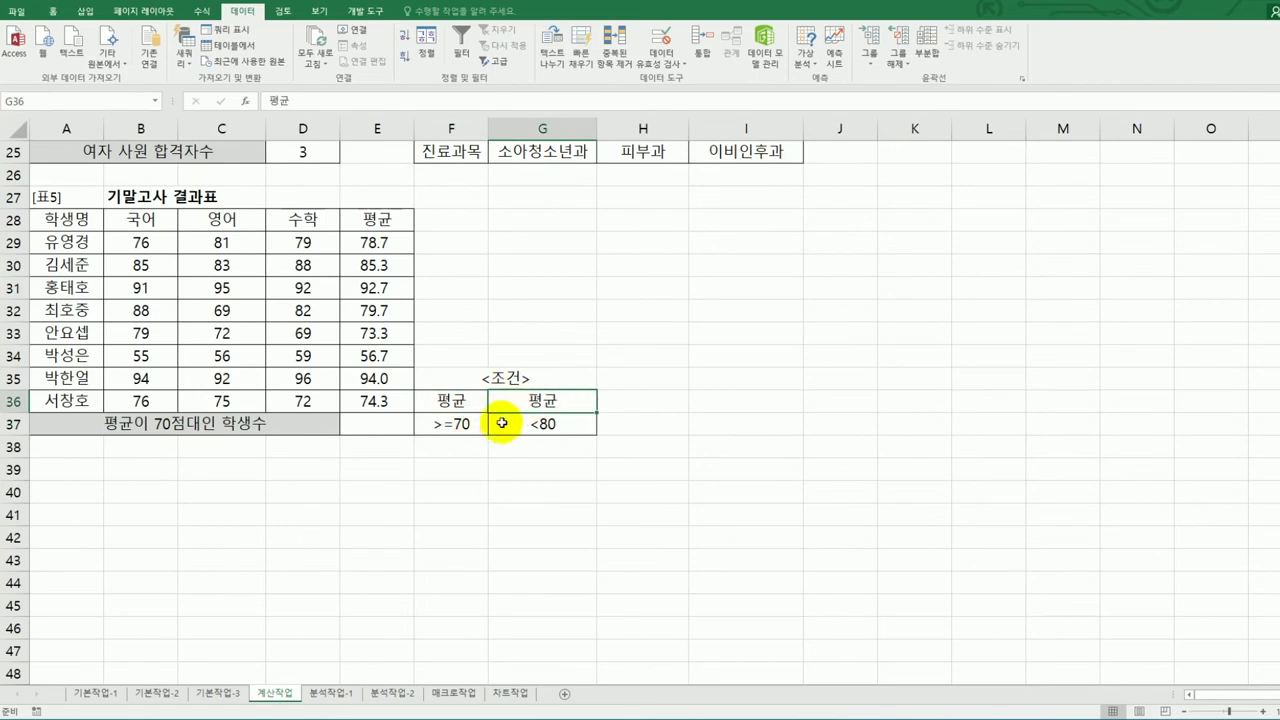
# - Start a DCOUNT formula in E37 with the 기말고사 결과표 range A28:E36 as its database
pyautogui.click(368, 428)
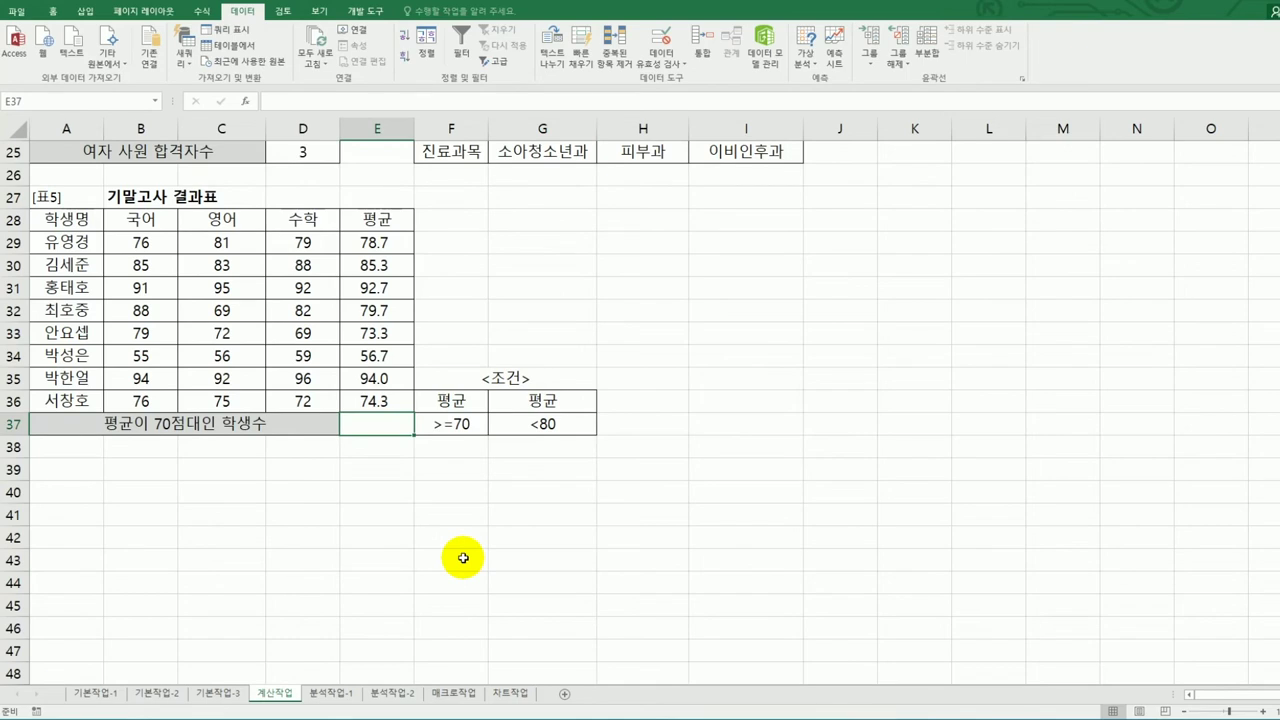
pyautogui.write('=')
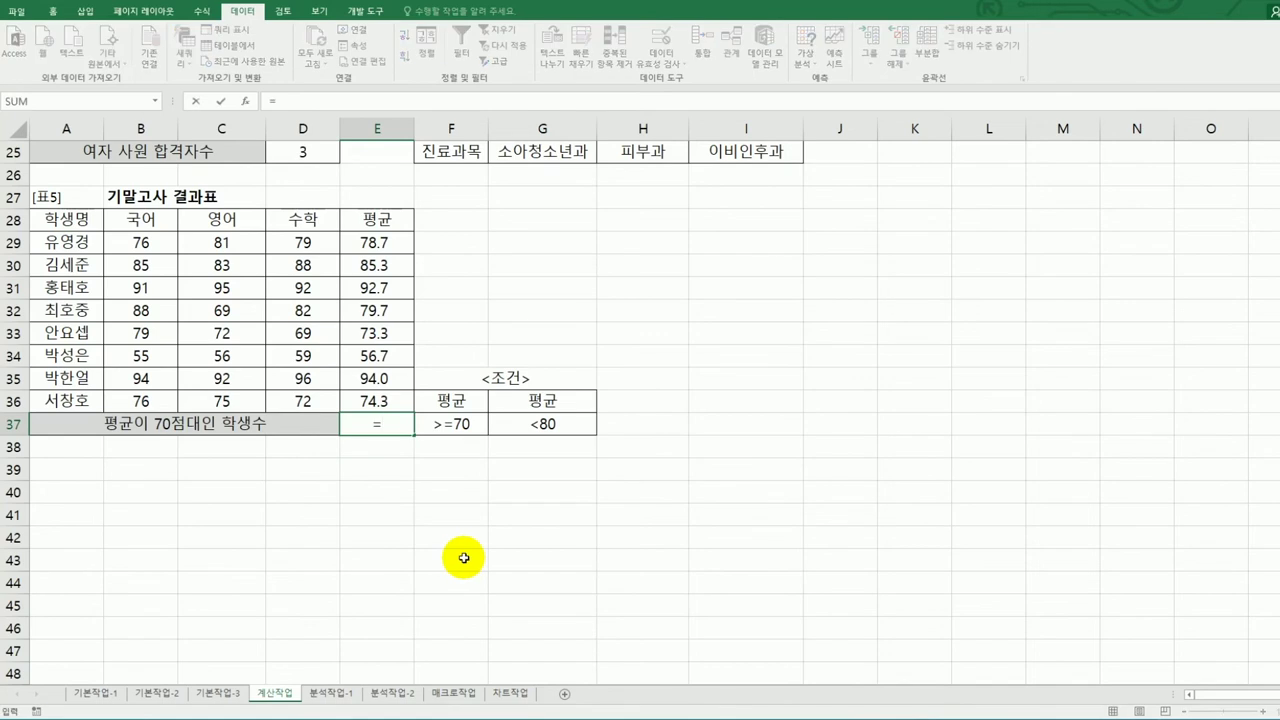
pyautogui.write('dc')
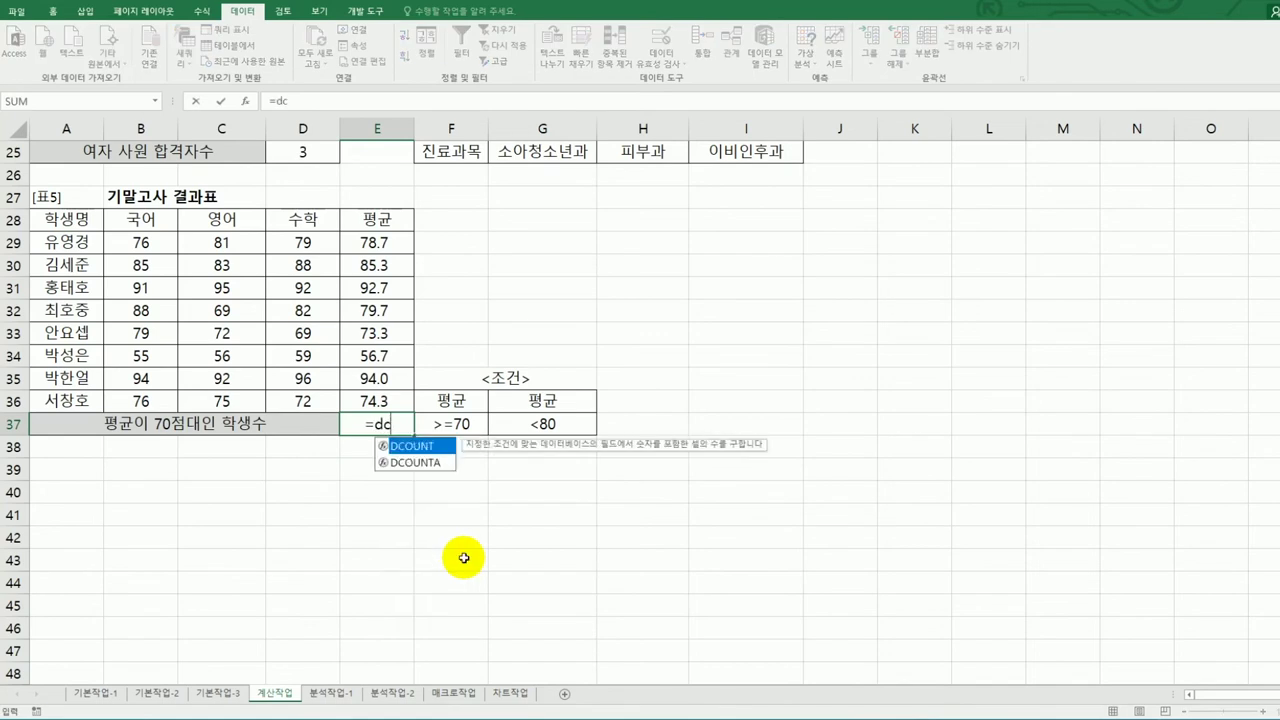
pyautogui.doubleClick(421, 446)
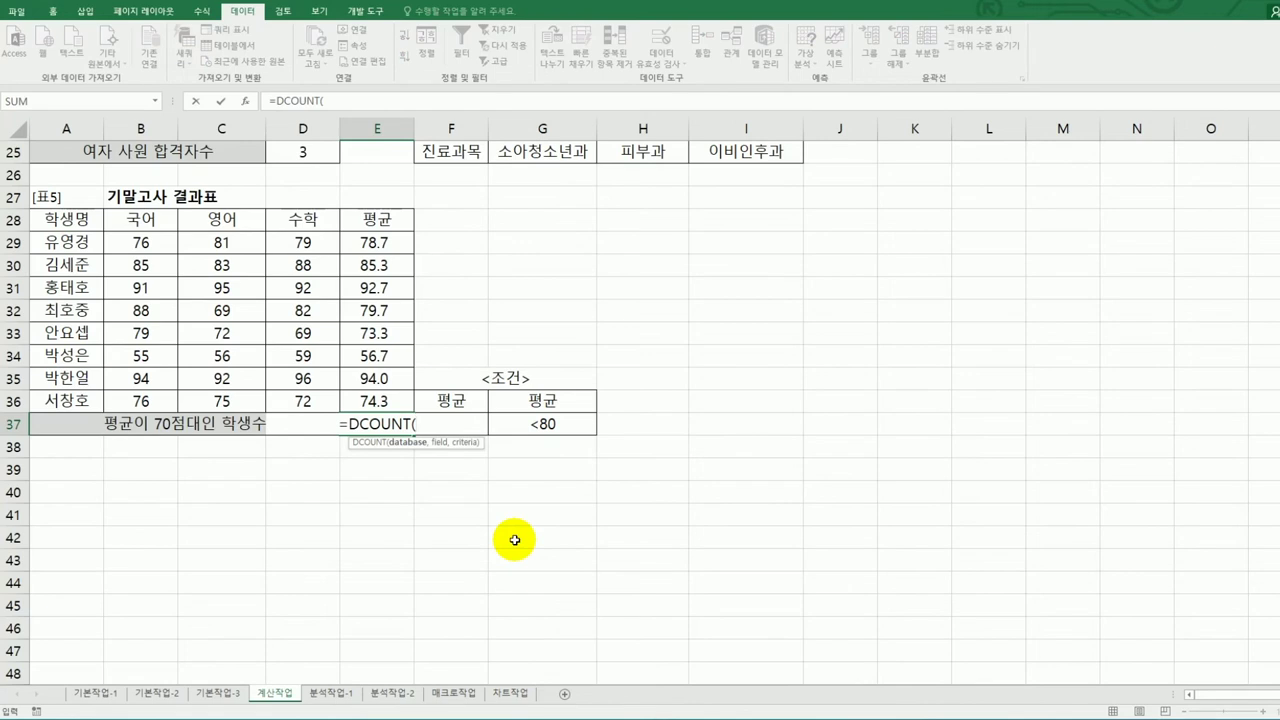
pyautogui.click(246, 102)
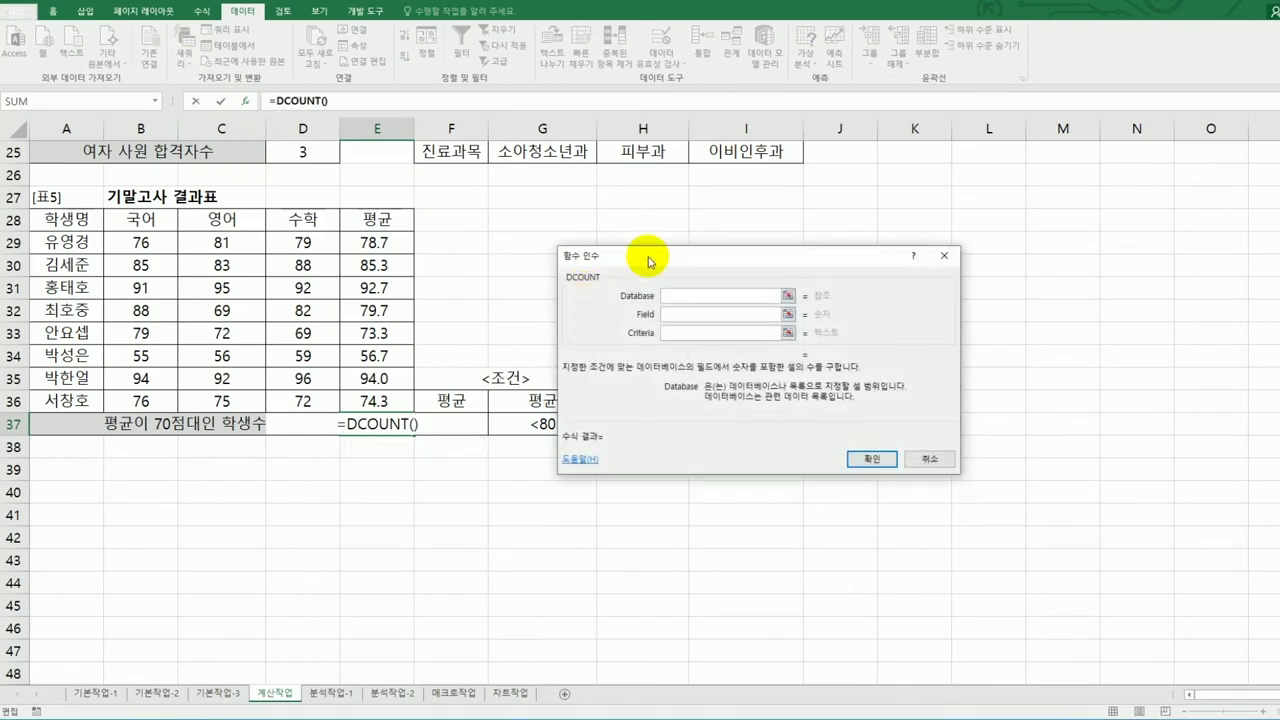
pyautogui.moveTo(650, 255); pyautogui.dragTo(718, 231)
pyautogui.moveTo(68, 218); pyautogui.dragTo(368, 400)
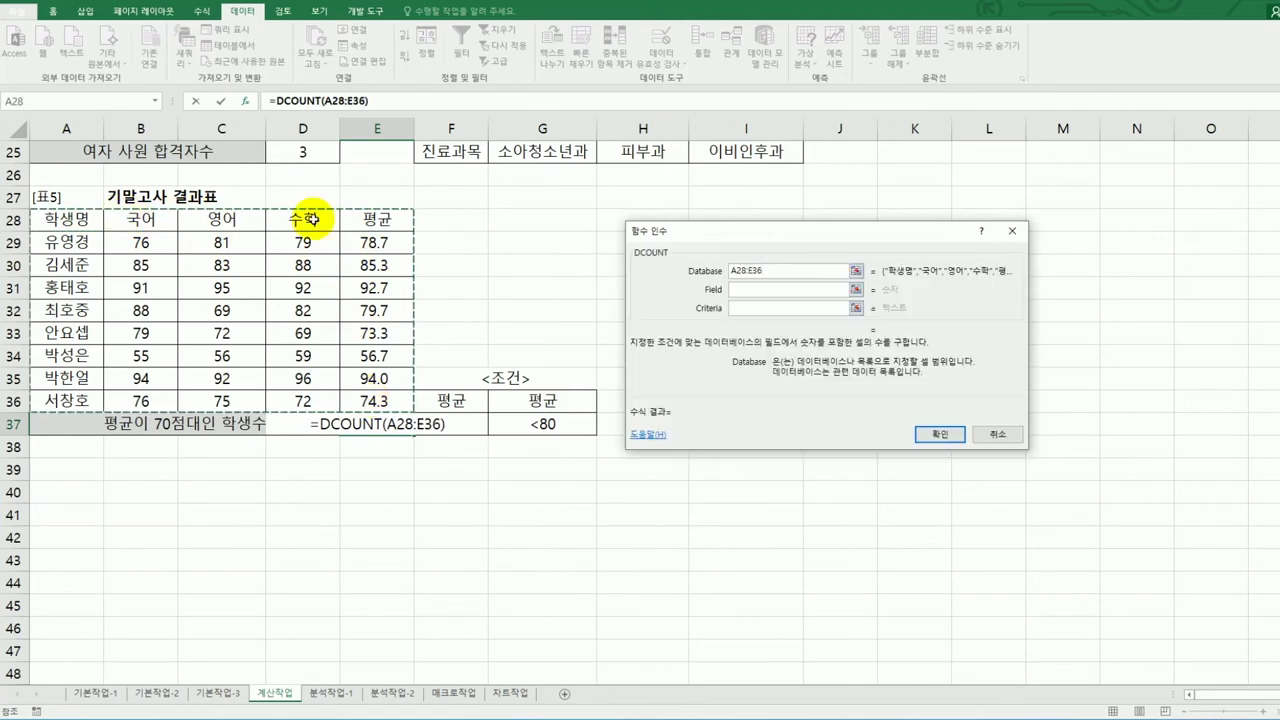
pyautogui.click(745, 289)
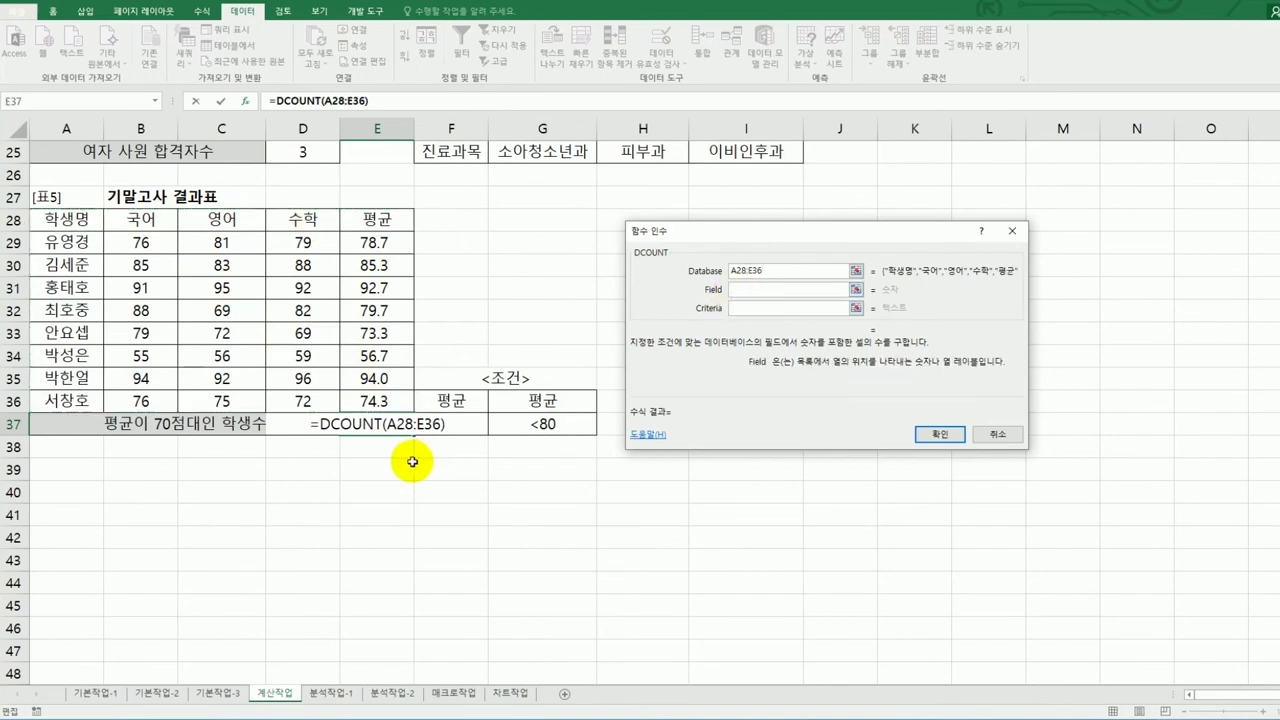
# - Try the 평균 header cell E28 as the DCOUNT field, and clear it again
pyautogui.click(377, 220)
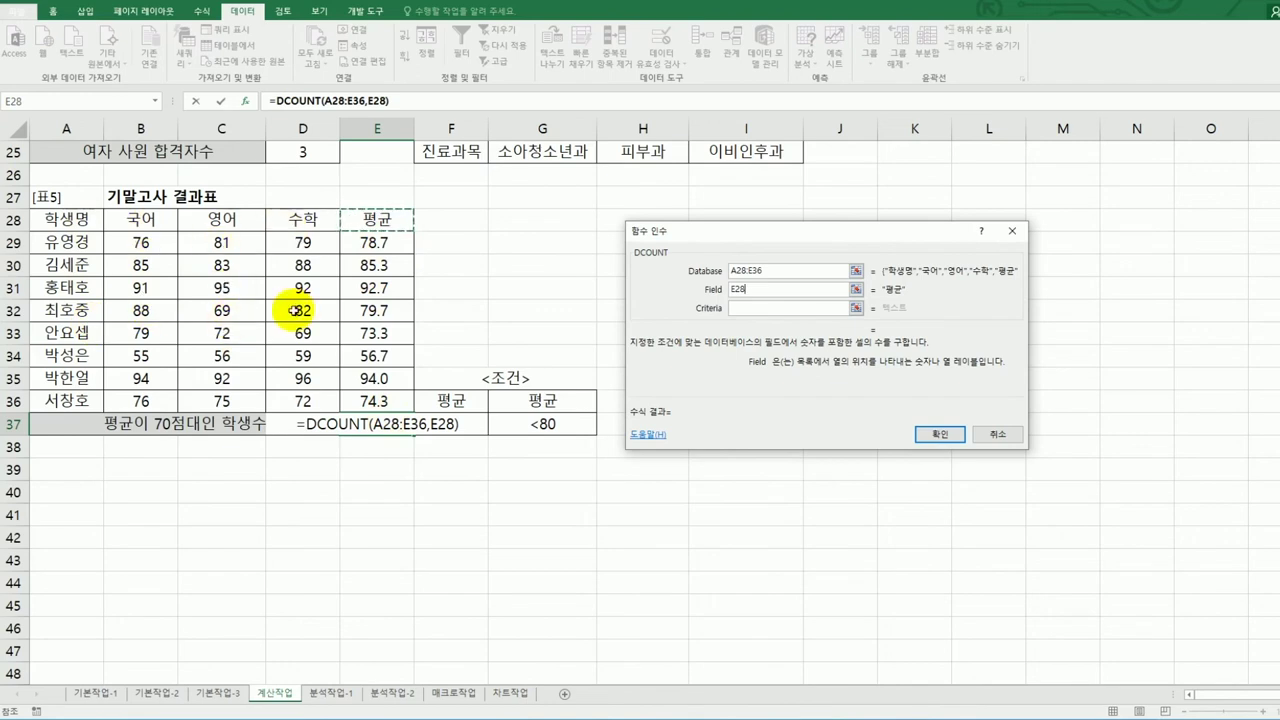
pyautogui.press('BackSpace')
pyautogui.press('BackSpace')
pyautogui.press('BackSpace')
pyautogui.press('BackSpace')
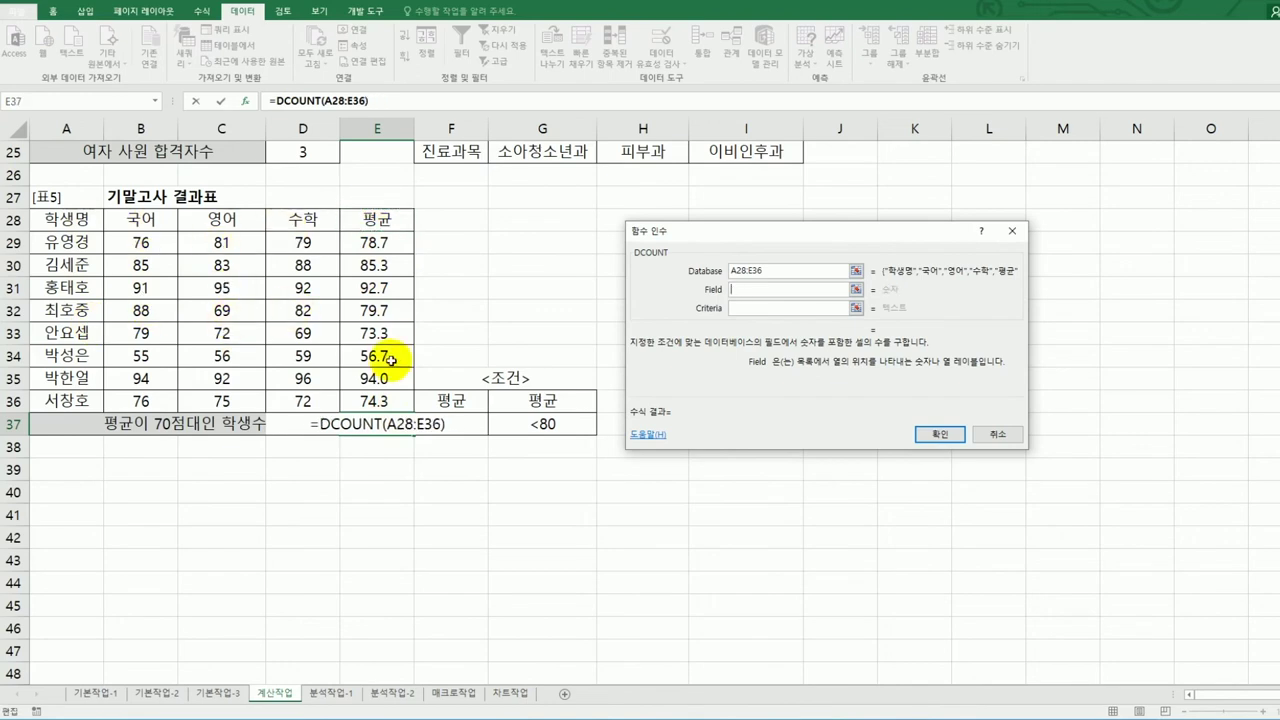
# - Complete the DCOUNT in E37 with field 5 and the criteria range F36:G37
pyautogui.write('5')
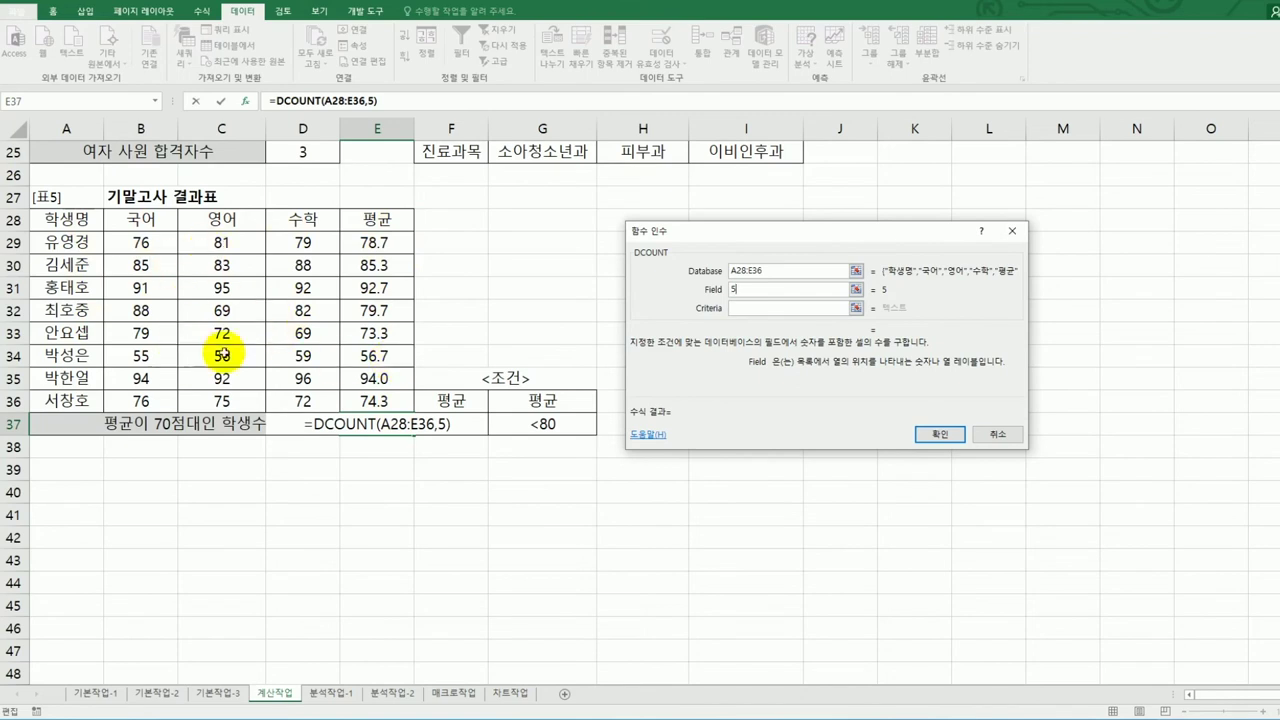
pyautogui.click(738, 309)
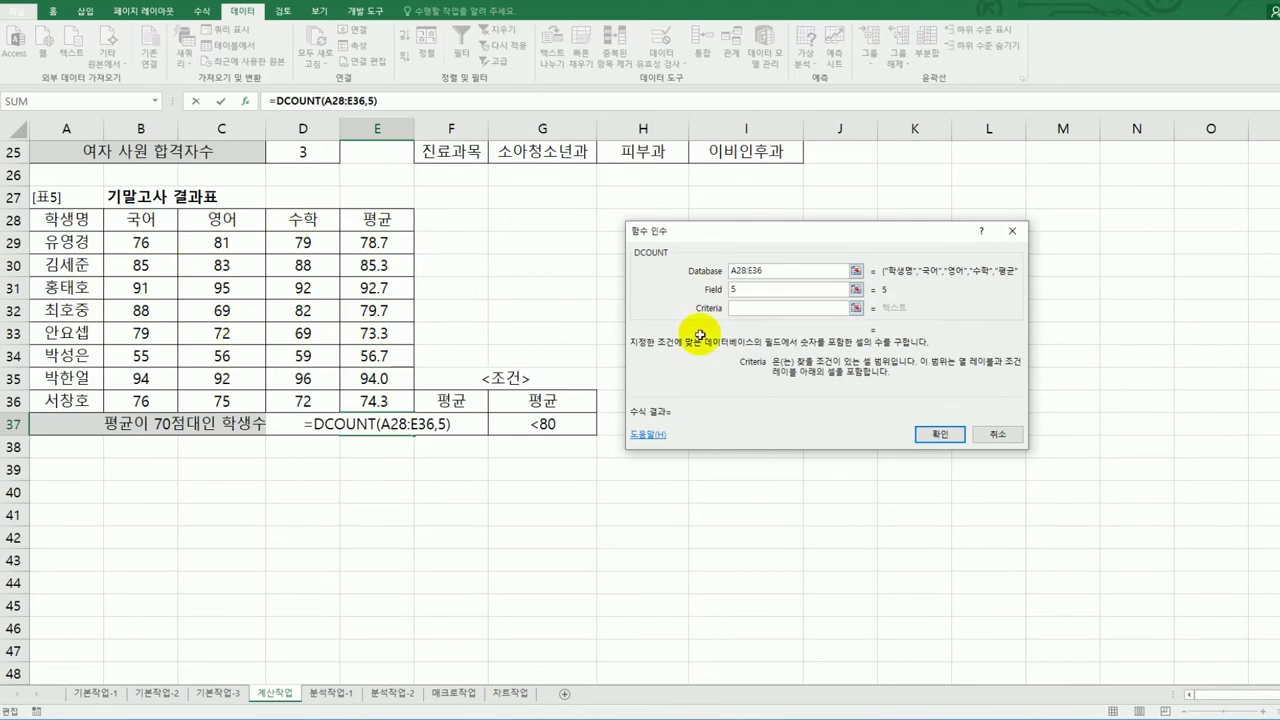
pyautogui.moveTo(472, 400); pyautogui.dragTo(537, 427)
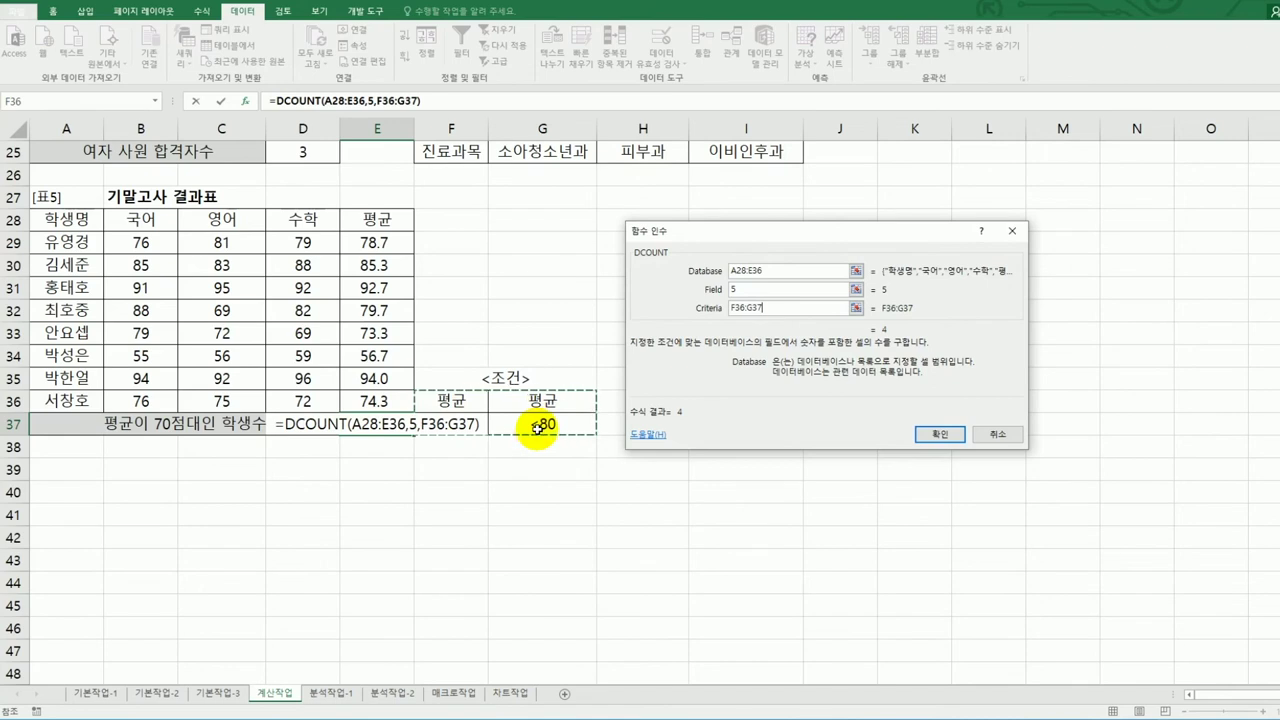
pyautogui.click(925, 432)
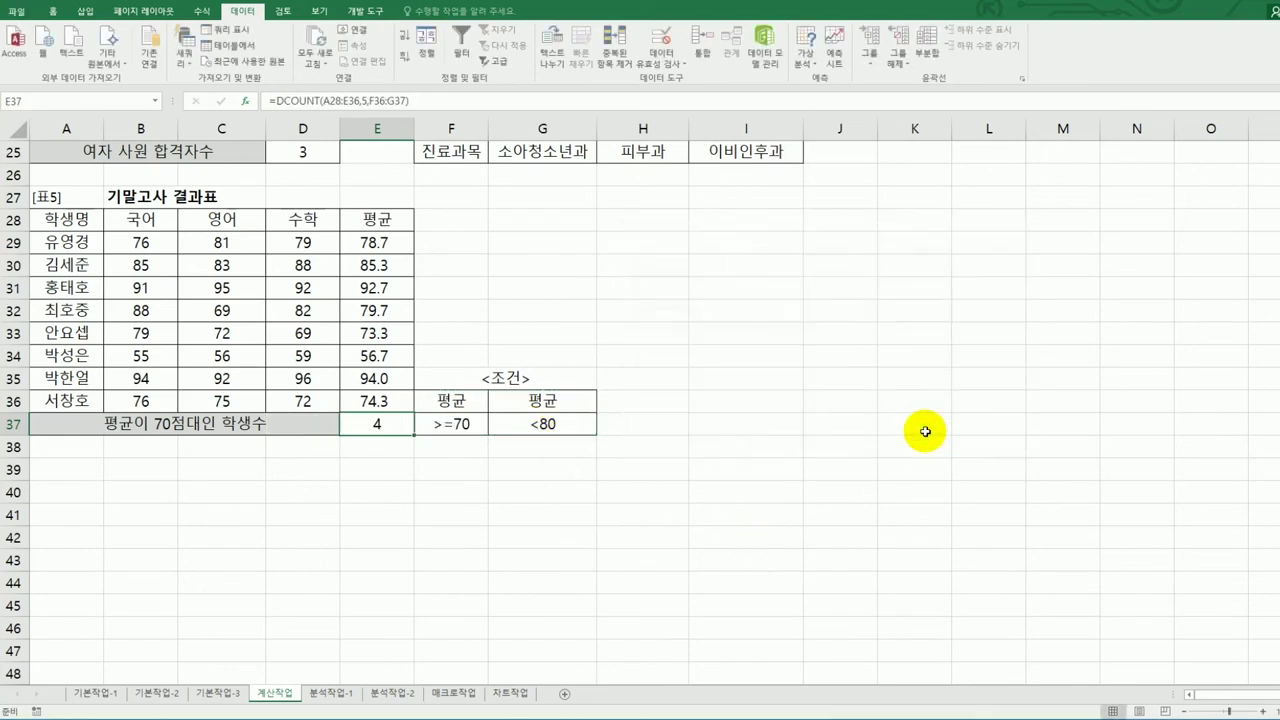
# - Append &"명" to the DCOUNT formula in E37
pyautogui.doubleClick(389, 424)
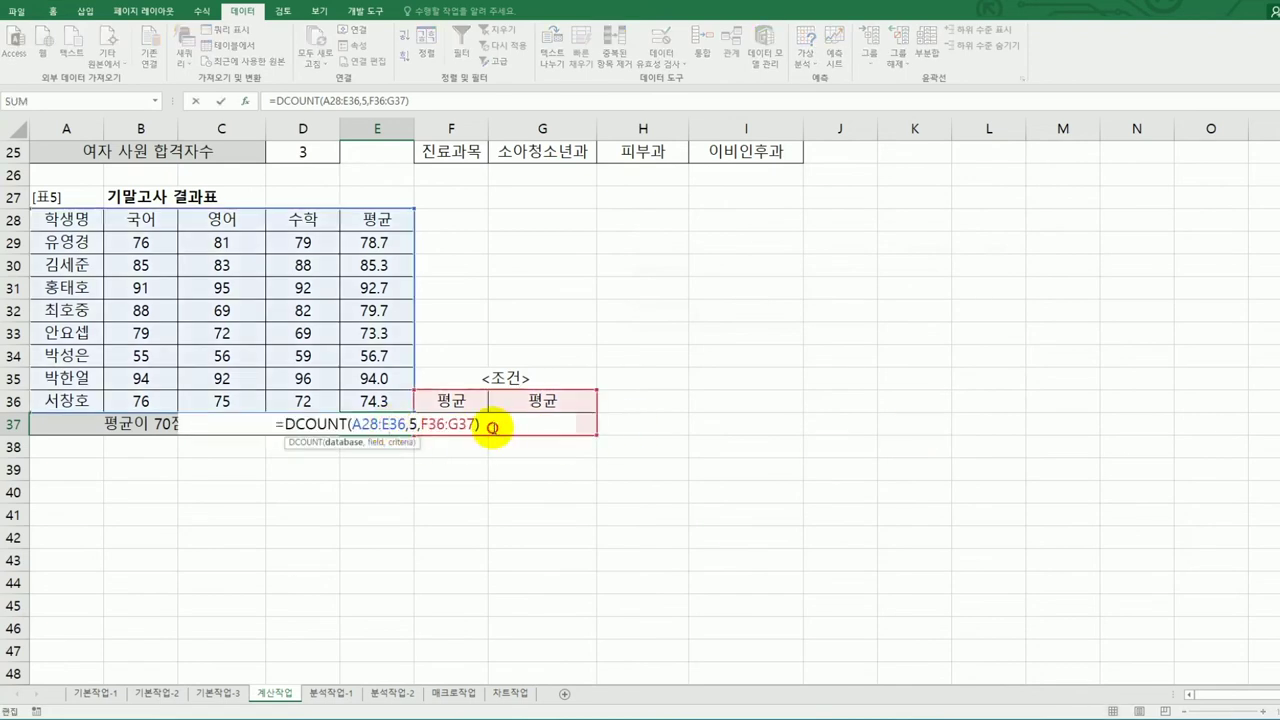
pyautogui.write('&')
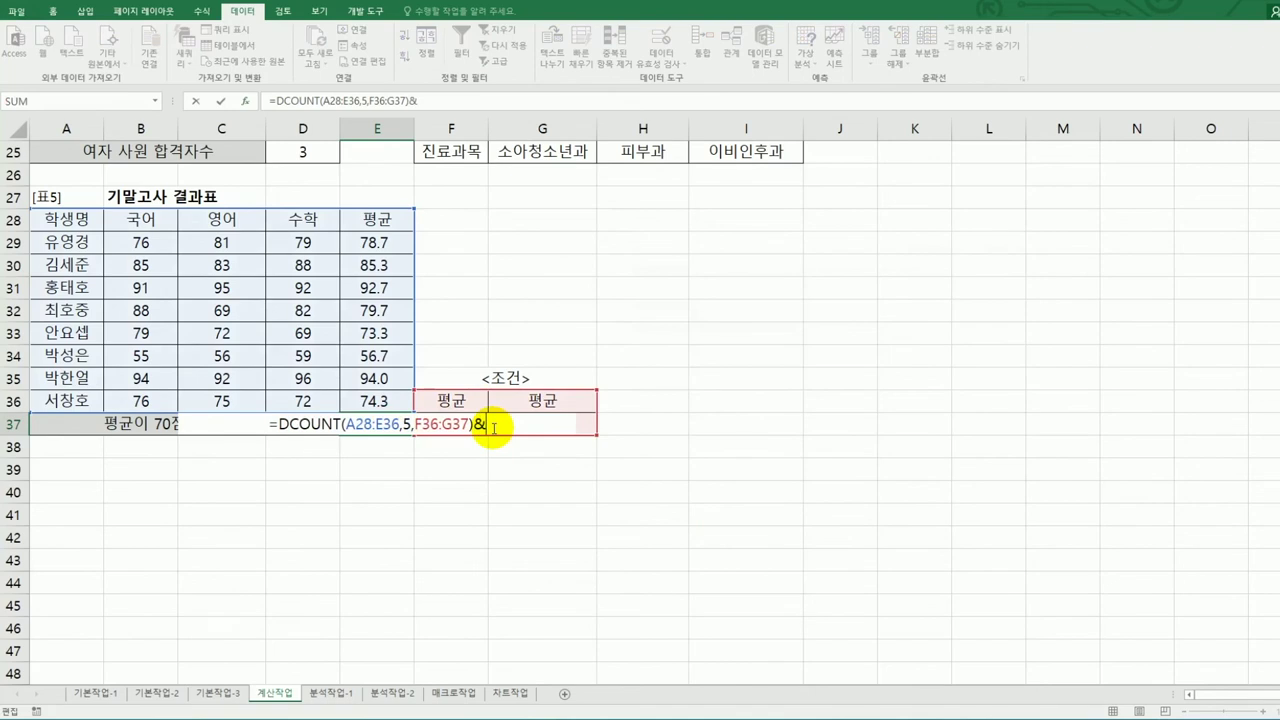
pyautogui.write('"명"')
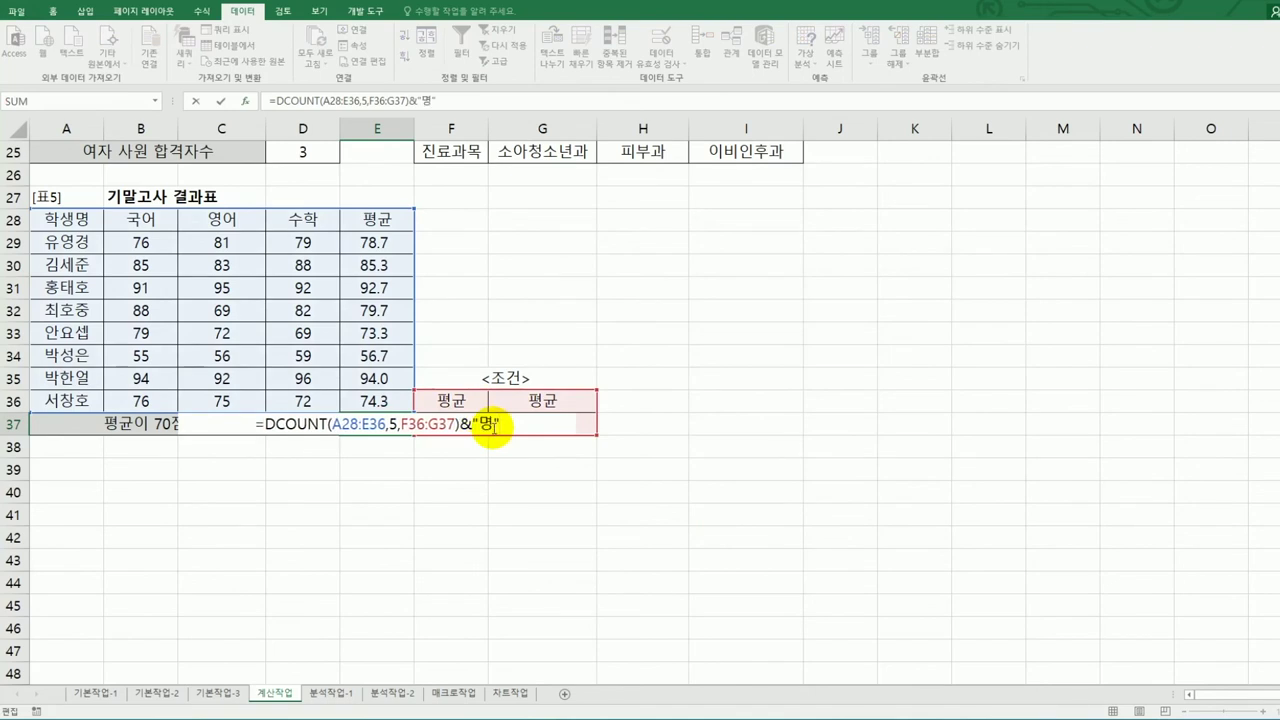
pyautogui.press('Return')
pyautogui.press('Up')
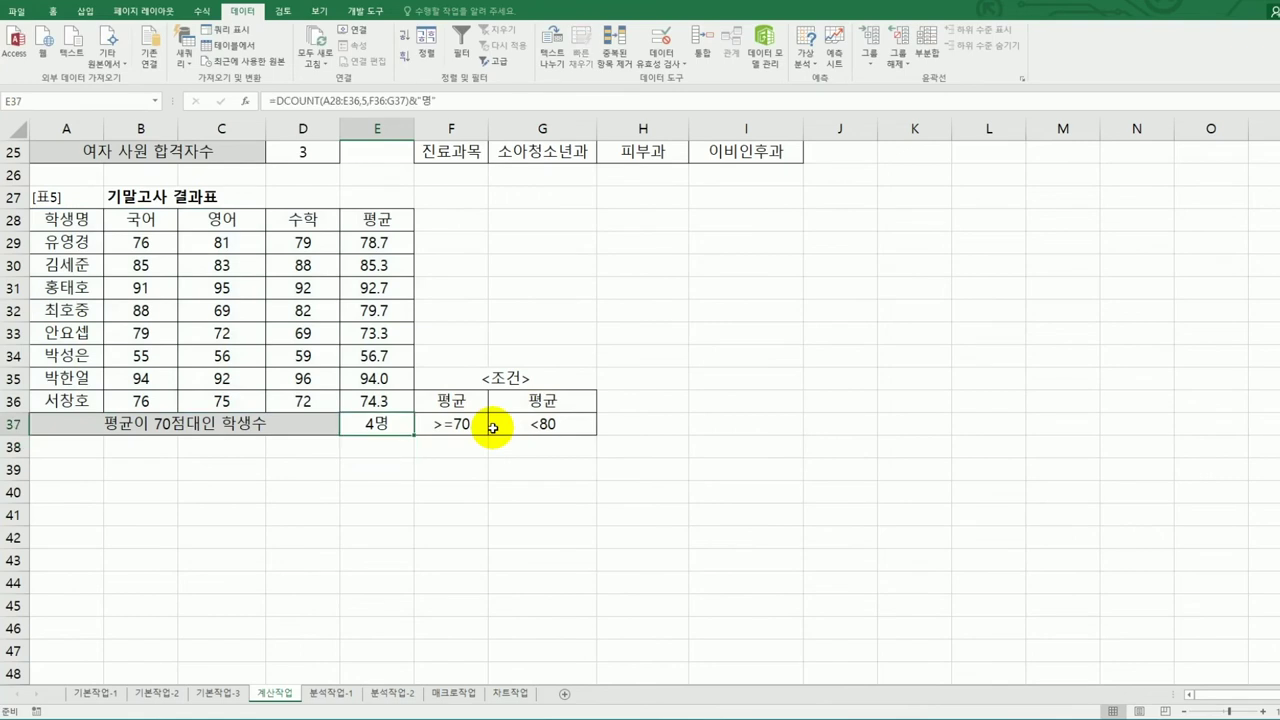
# - On the 분석작업-1 sheet, define the name 순이익율 for cell I4
pyautogui.scroll(8, 493, 428)
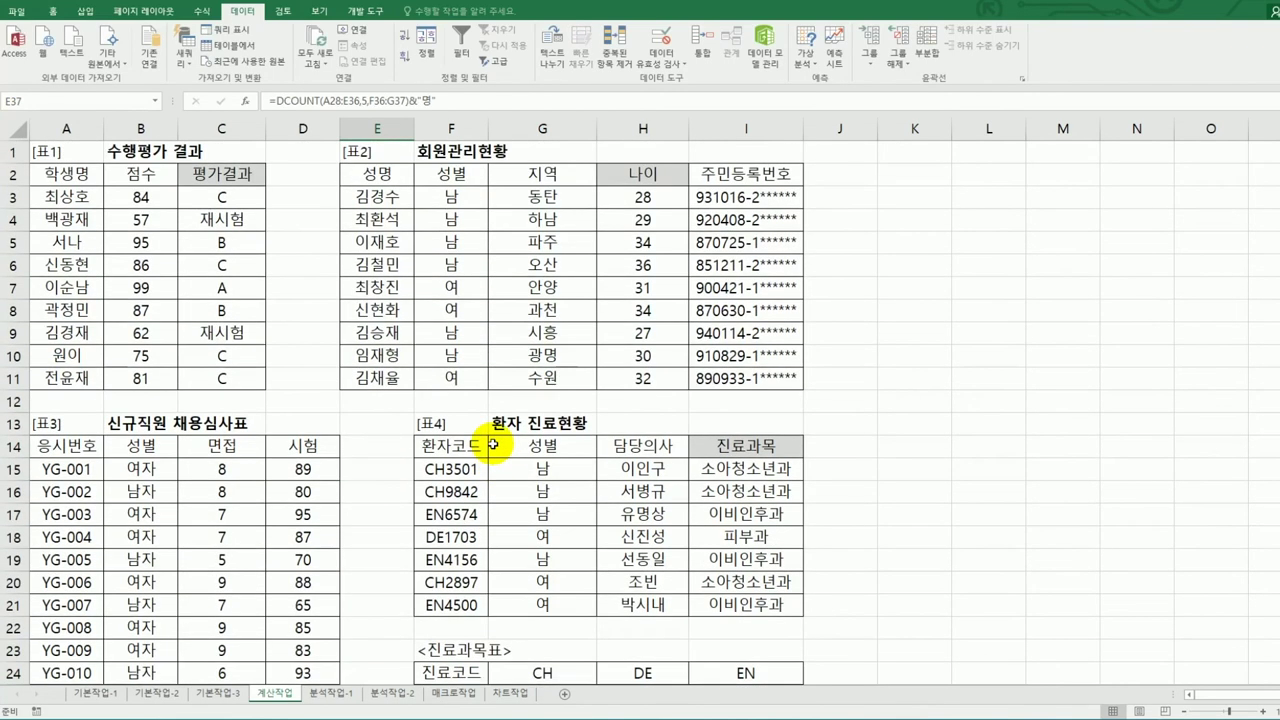
pyautogui.click(331, 693)
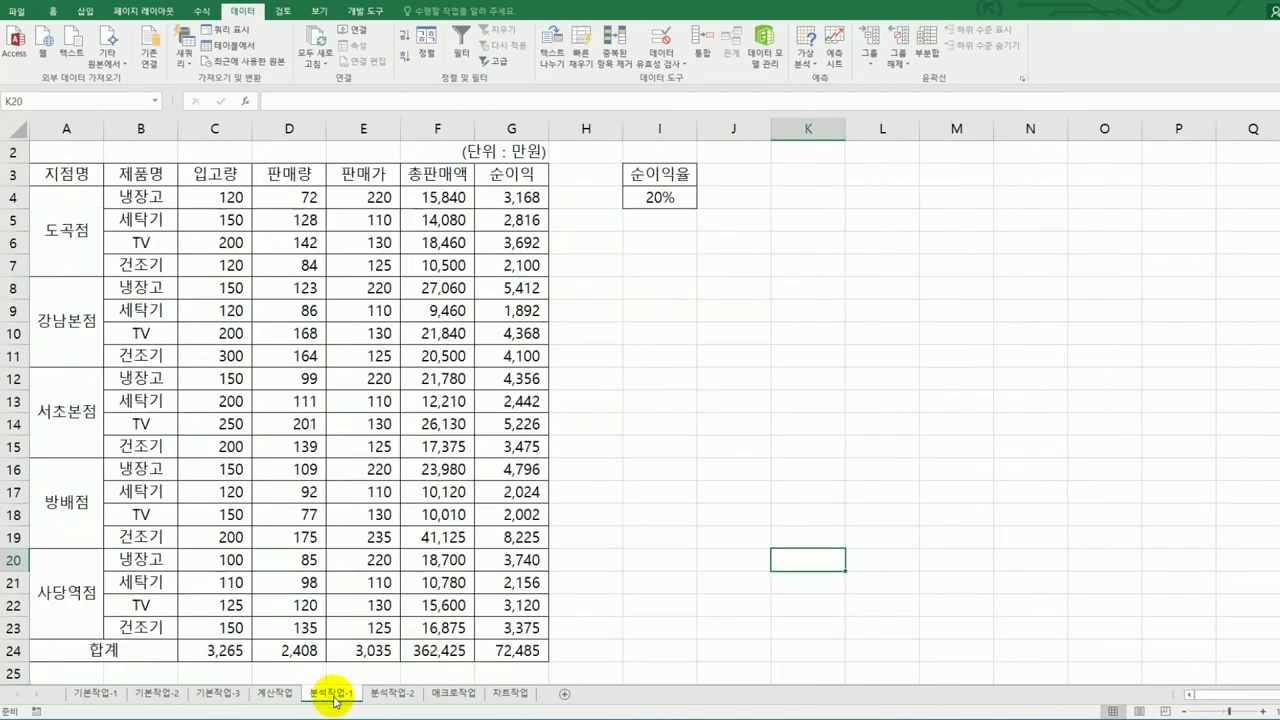
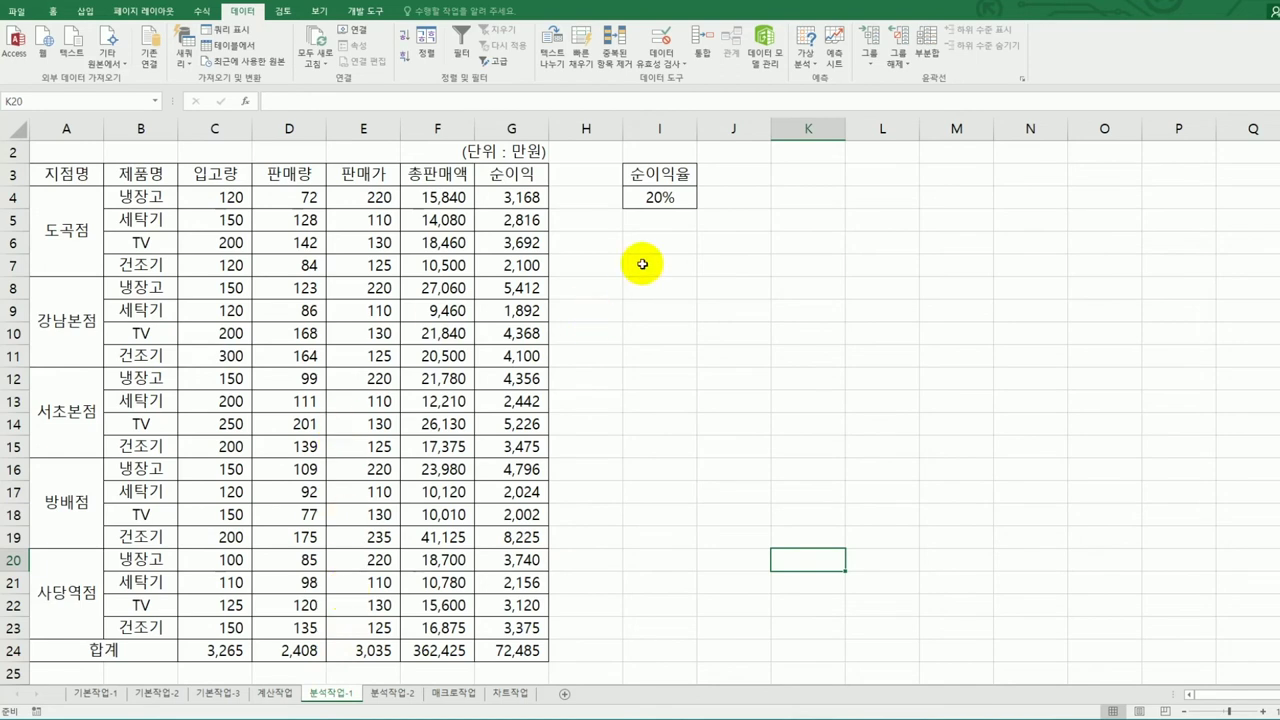
pyautogui.click(655, 199)
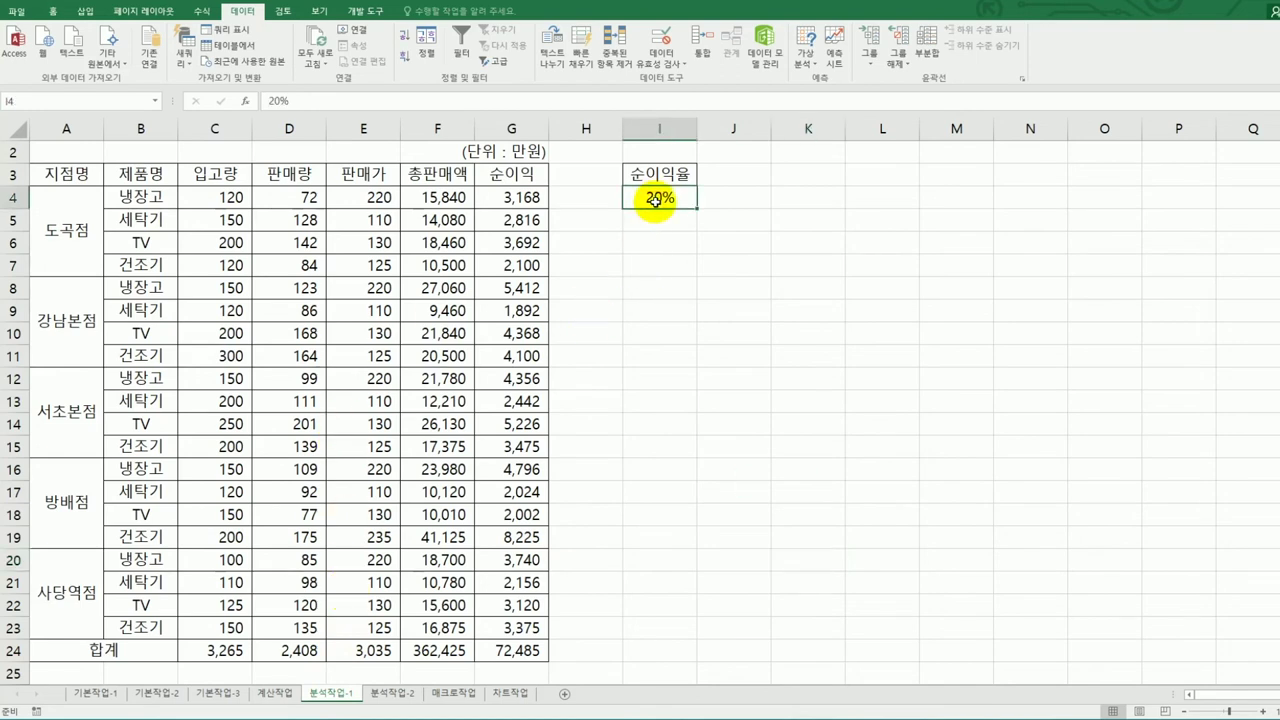
pyautogui.click(120, 100)
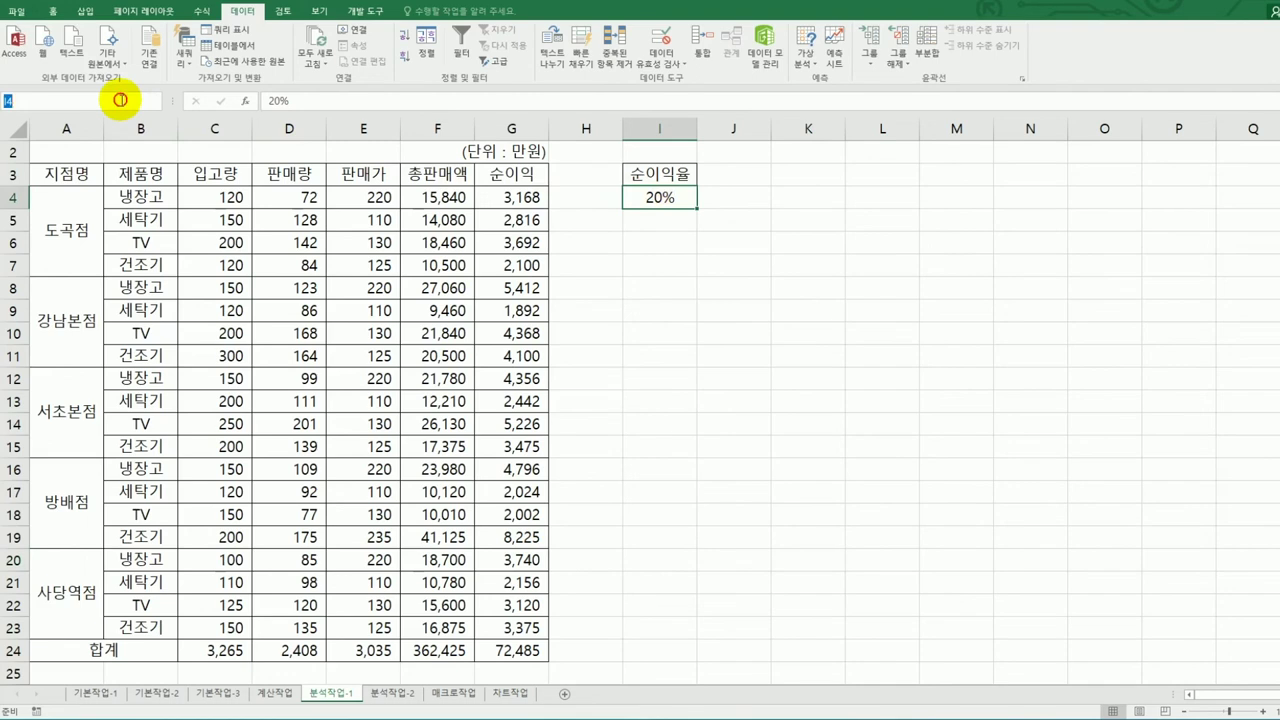
pyautogui.write('순이익')
pyautogui.press('BackSpace')
pyautogui.write('율')
pyautogui.press('Return')
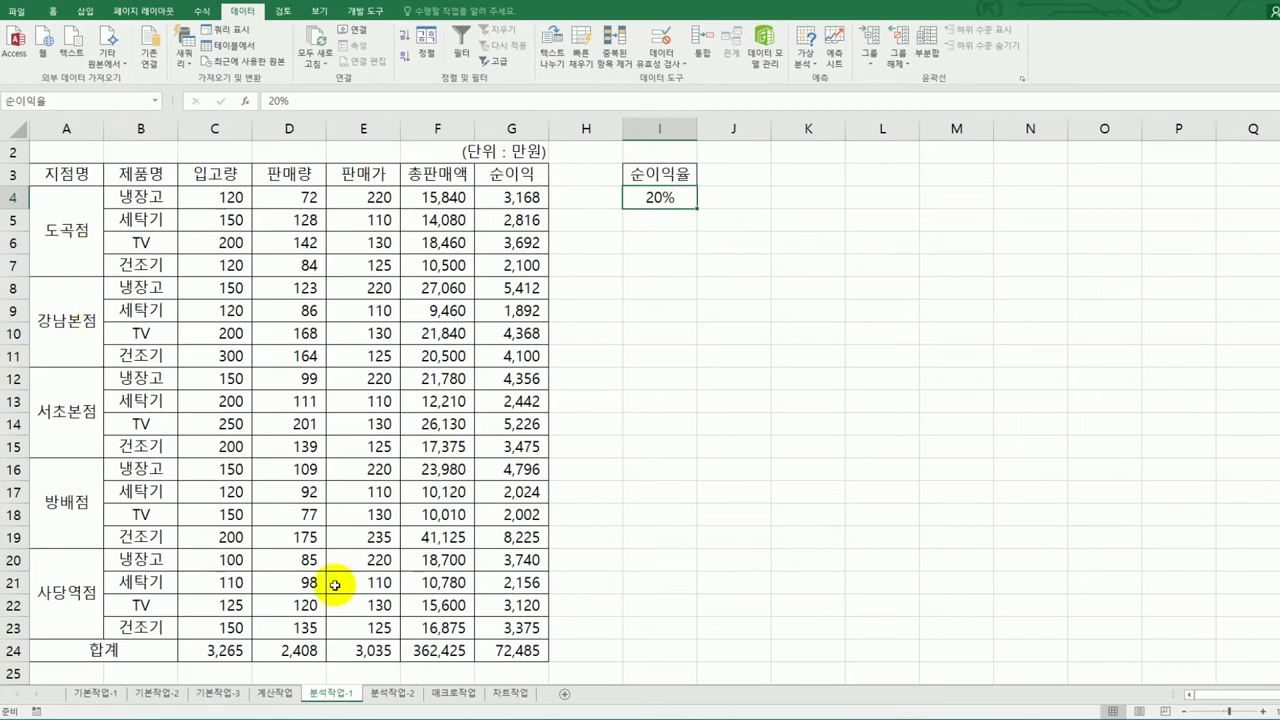
# - Define the name 순이익합계 for cell G24, the 순이익 total in the 합계 row
pyautogui.click(492, 651)
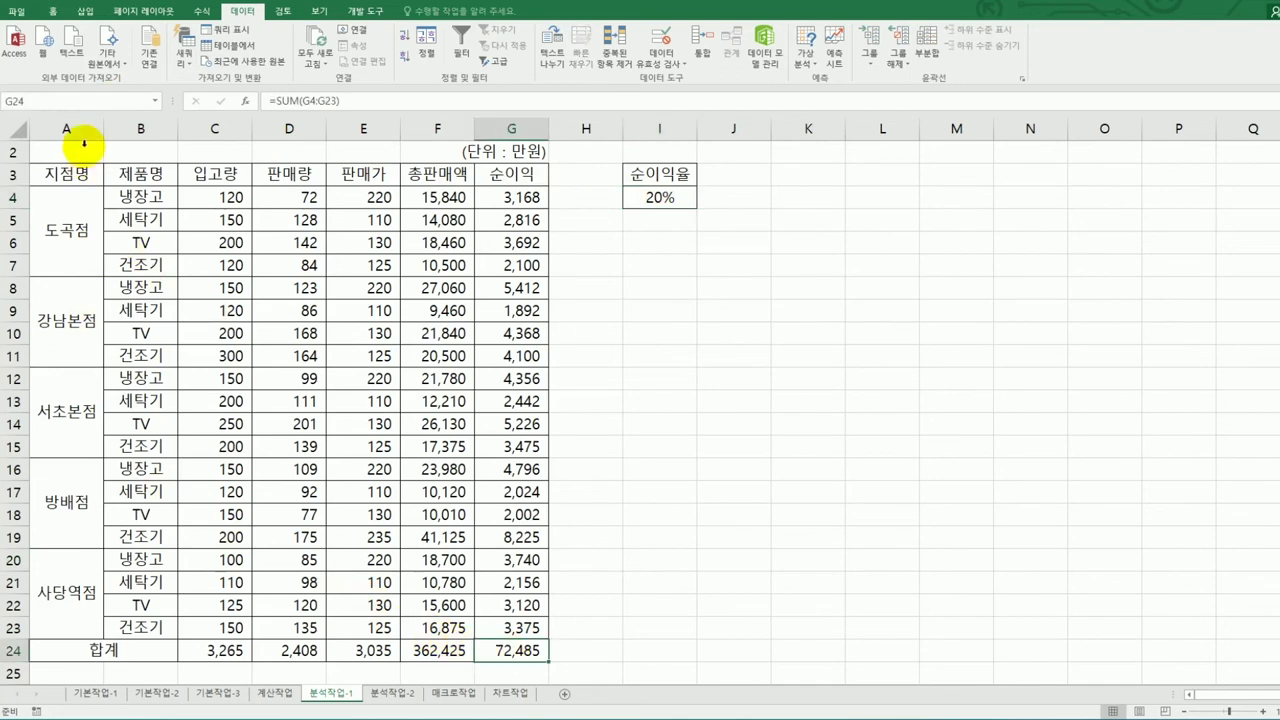
pyautogui.click(69, 104)
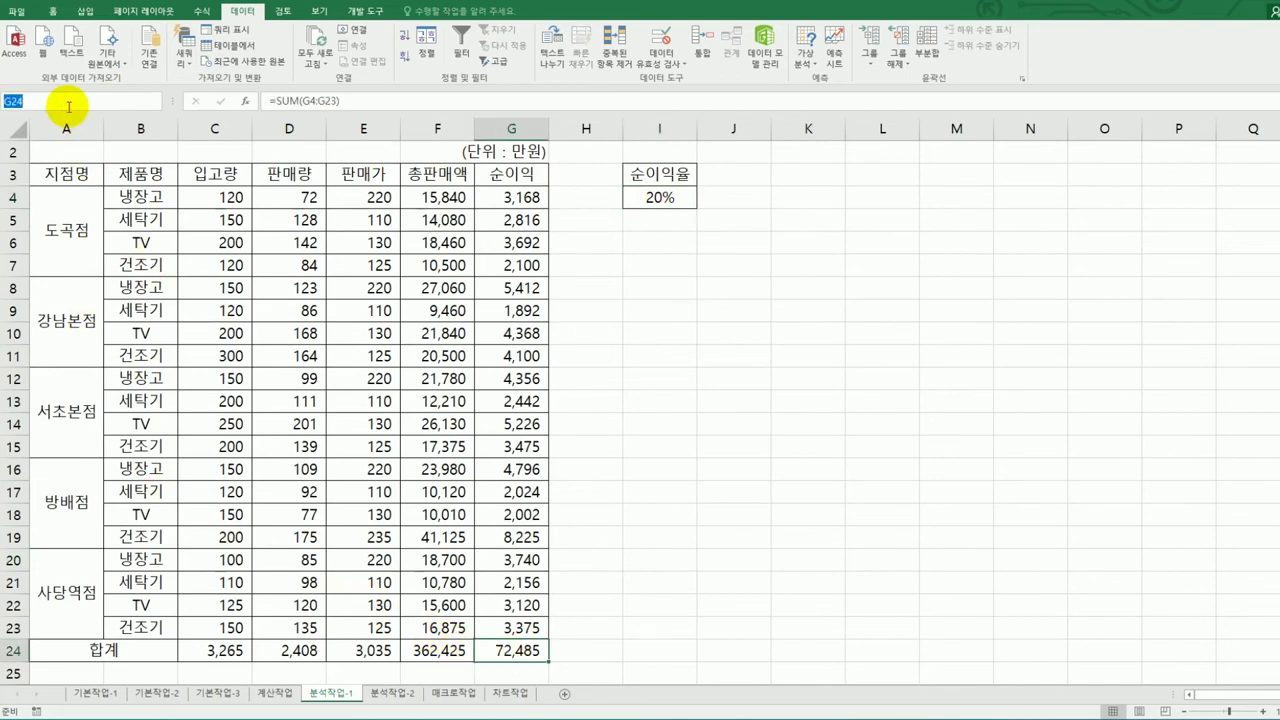
pyautogui.write('순이익합계')
pyautogui.press('Return')
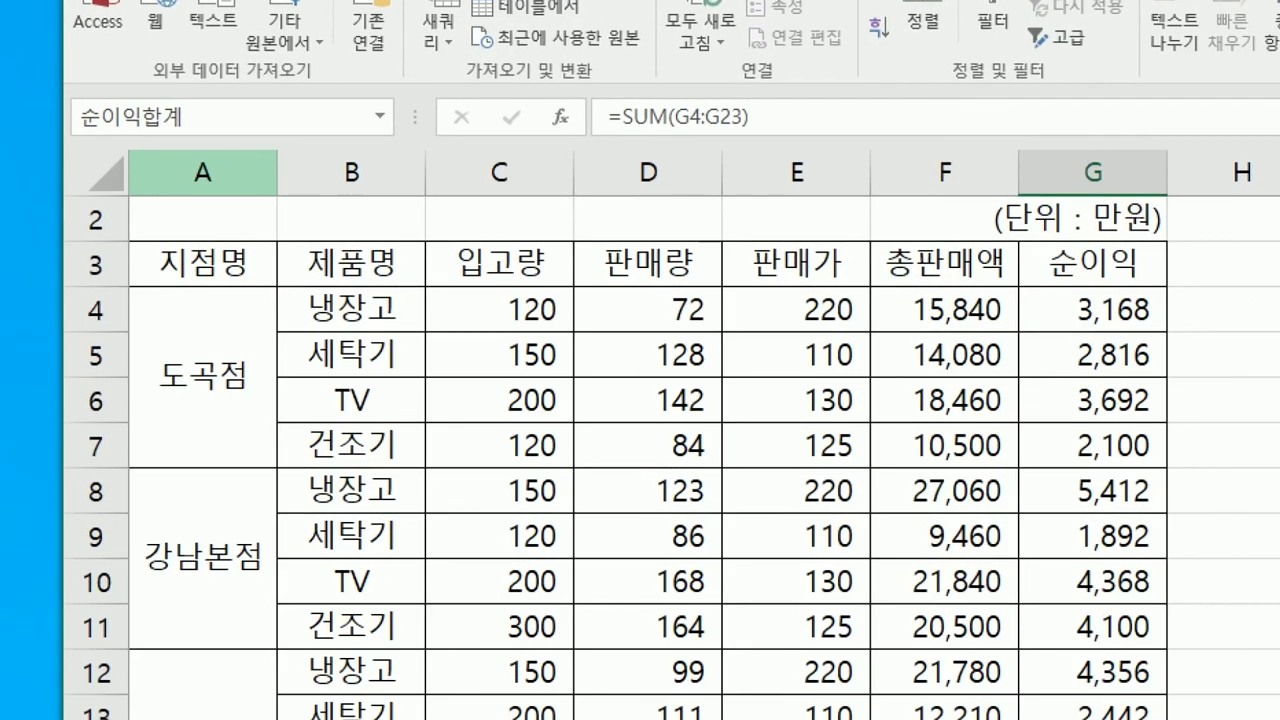
pyautogui.moveTo(349, 146)
pyautogui.mouseDown()
pyautogui.moveTo(60, 155)
pyautogui.moveTo(322, 140)
pyautogui.moveTo(316, 170)
pyautogui.mouseUp()
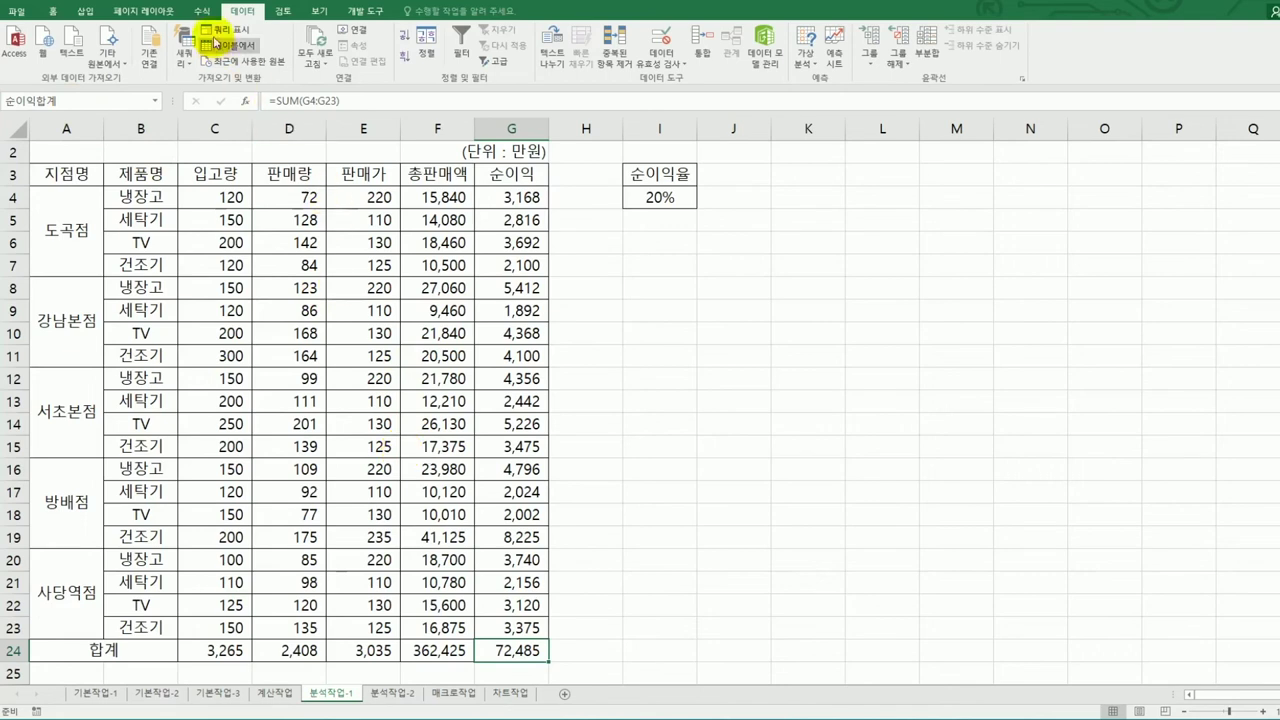
# - Check the references of the defined names 순이익율 and 순이익합계 in the Name Manager
pyautogui.click(205, 12)
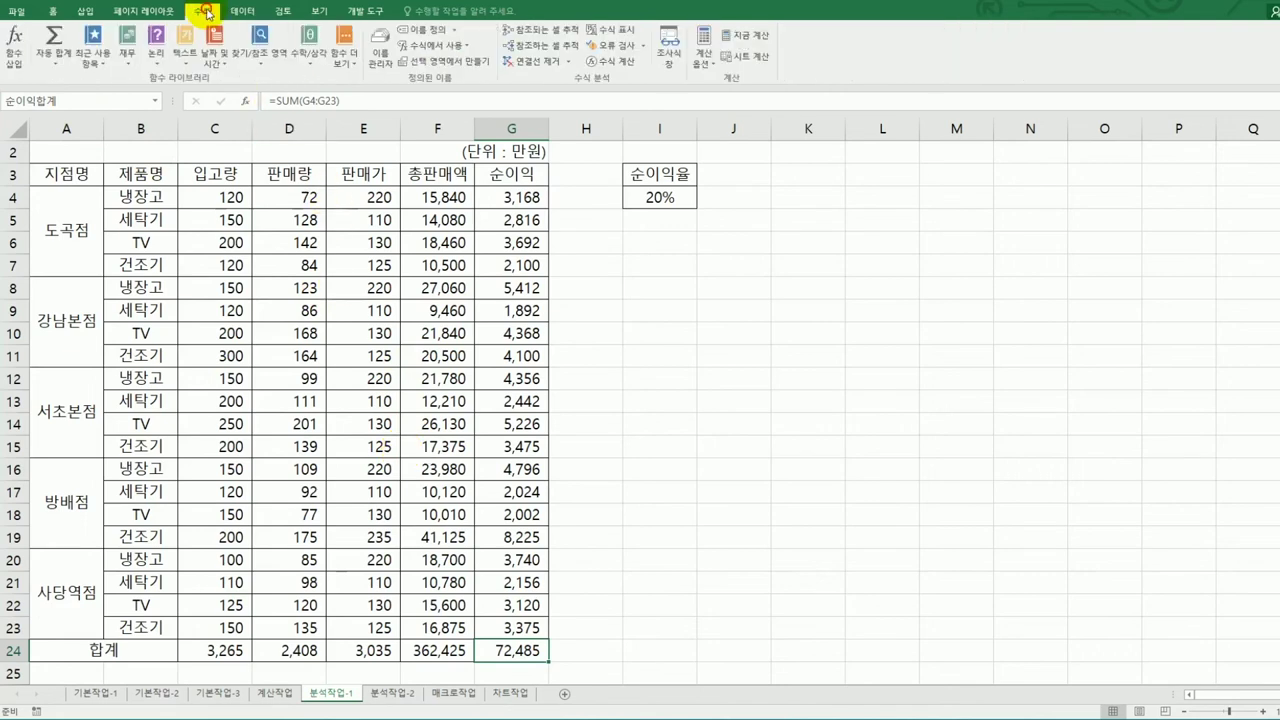
pyautogui.click(380, 50)
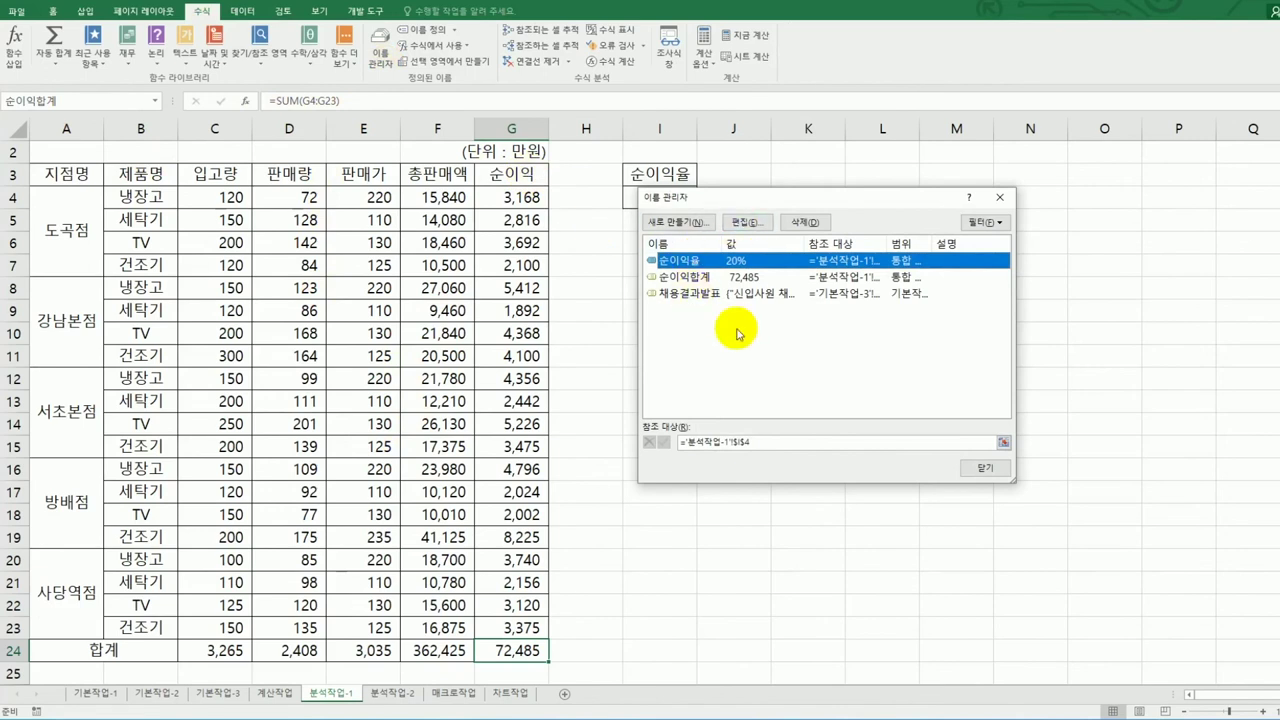
pyautogui.click(704, 263)
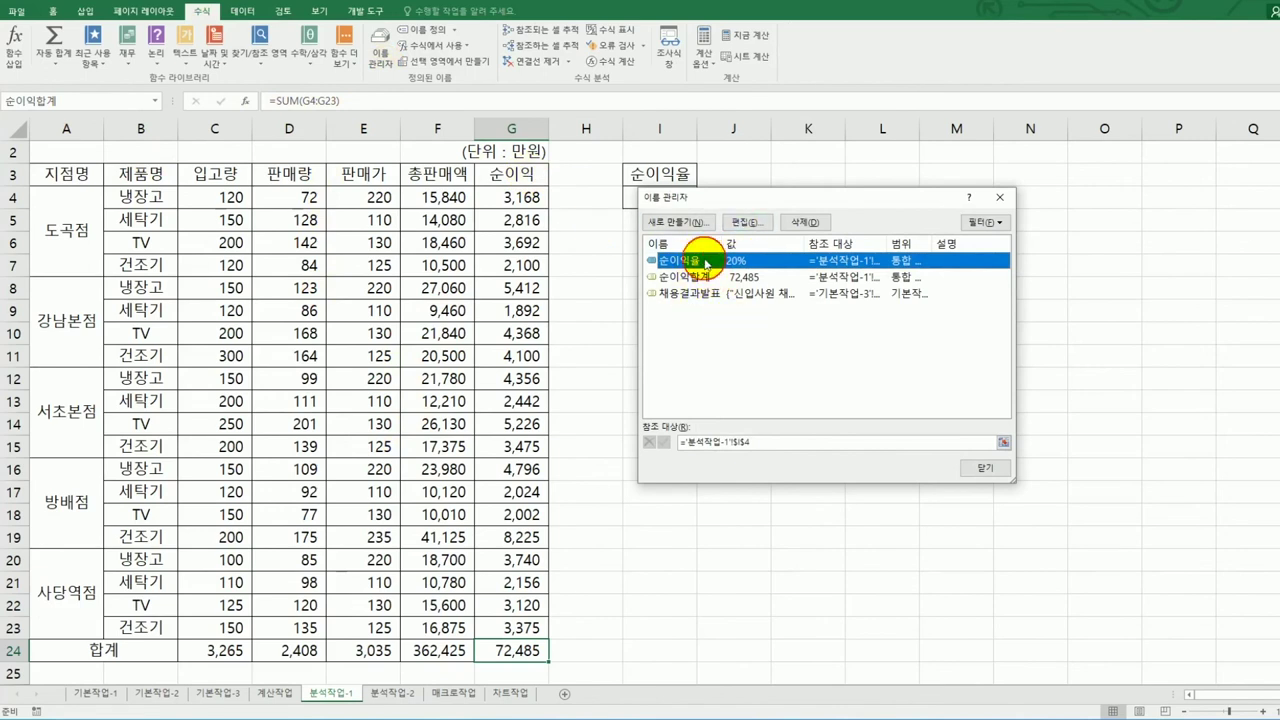
pyautogui.click(707, 279)
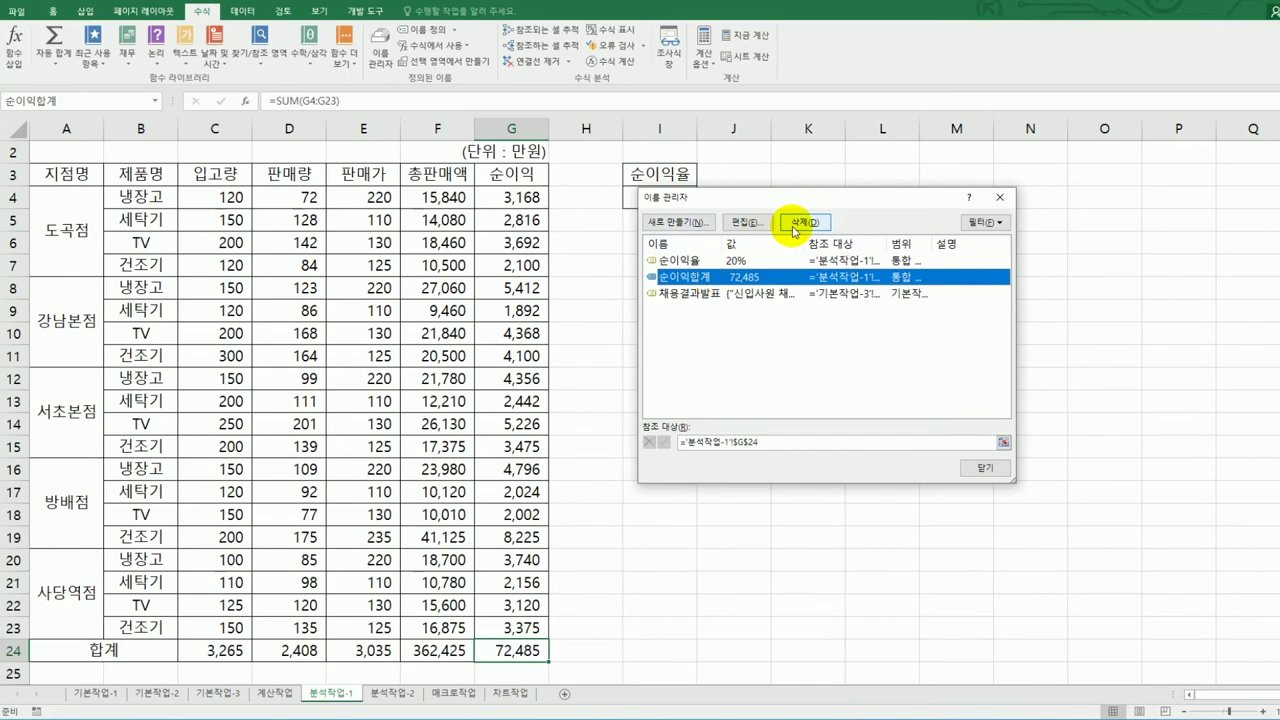
pyautogui.click(985, 467)
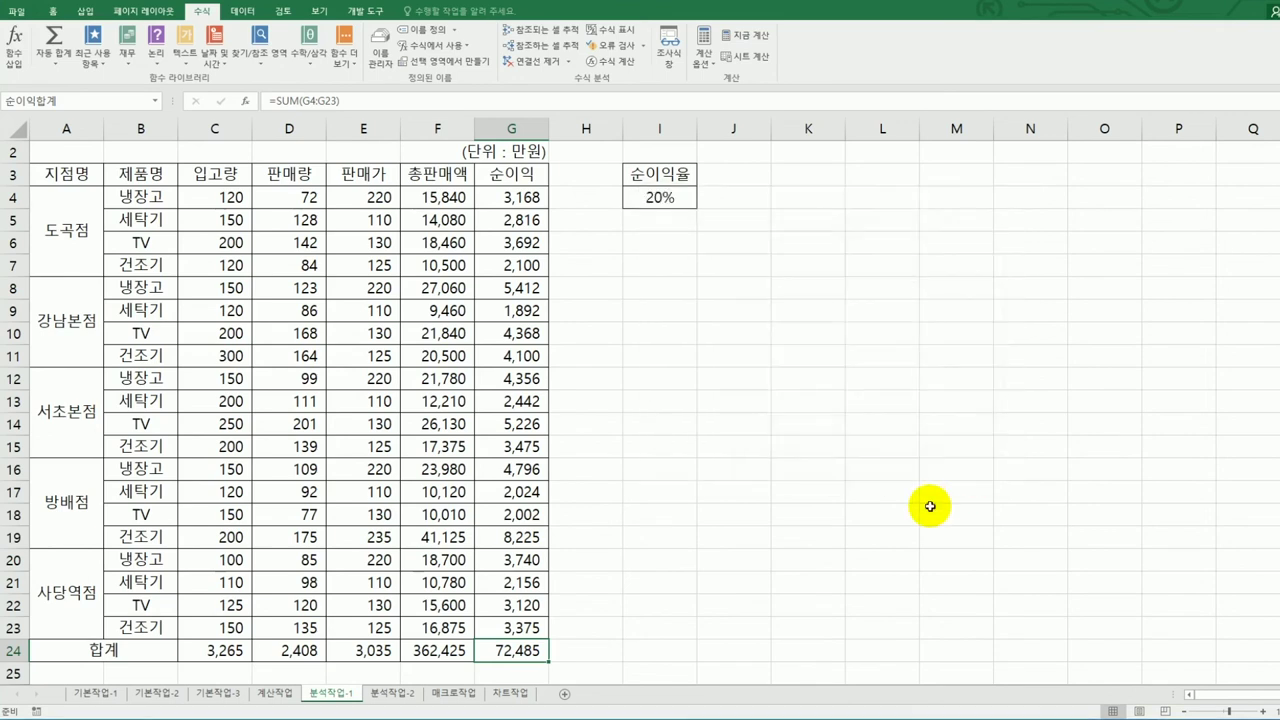
pyautogui.click(930, 507)
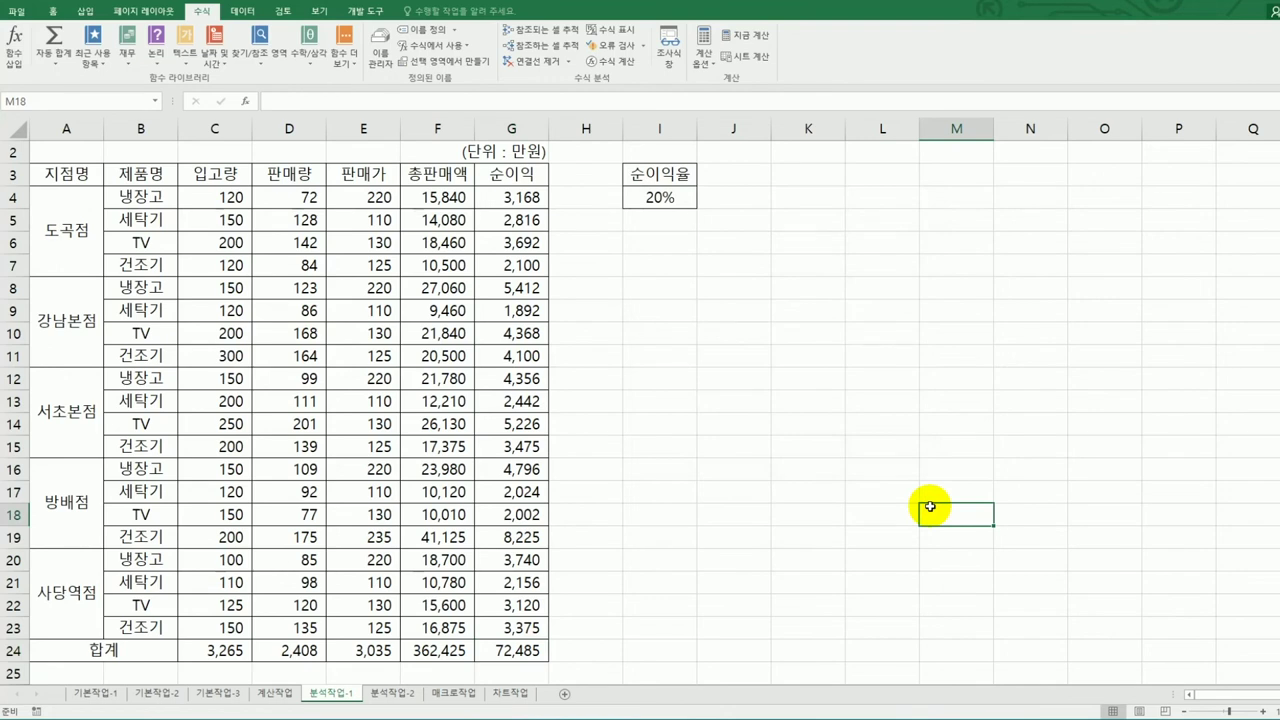
# - Add a scenario named 순이익증가 with I4 as the changing cell and a 순이익율 value of 25%
pyautogui.click(664, 198)
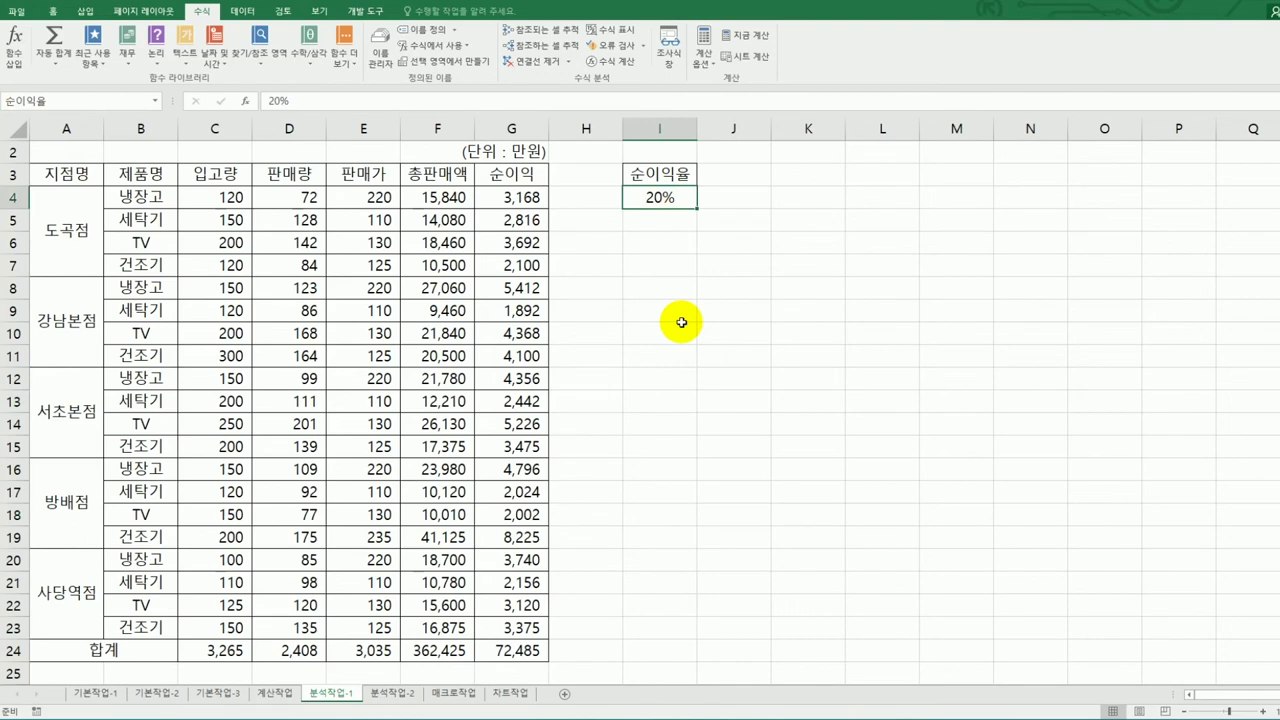
pyautogui.click(241, 12)
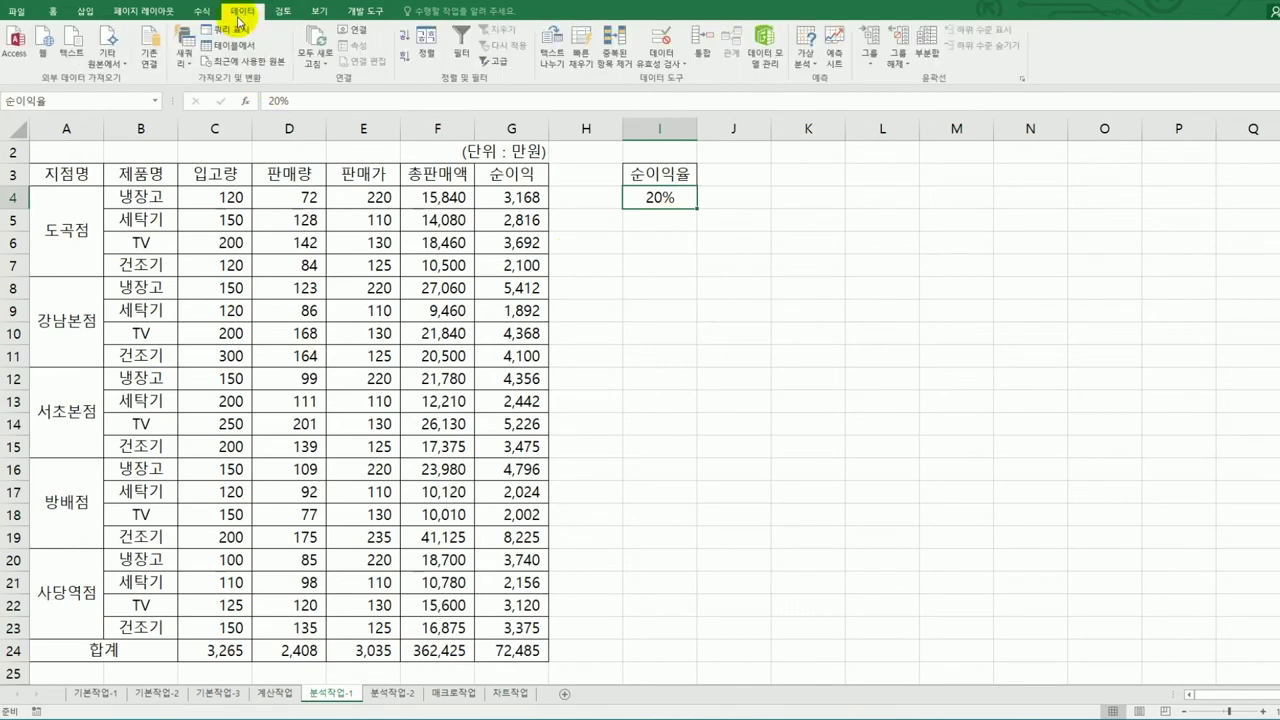
pyautogui.click(806, 62)
pyautogui.click(822, 79)
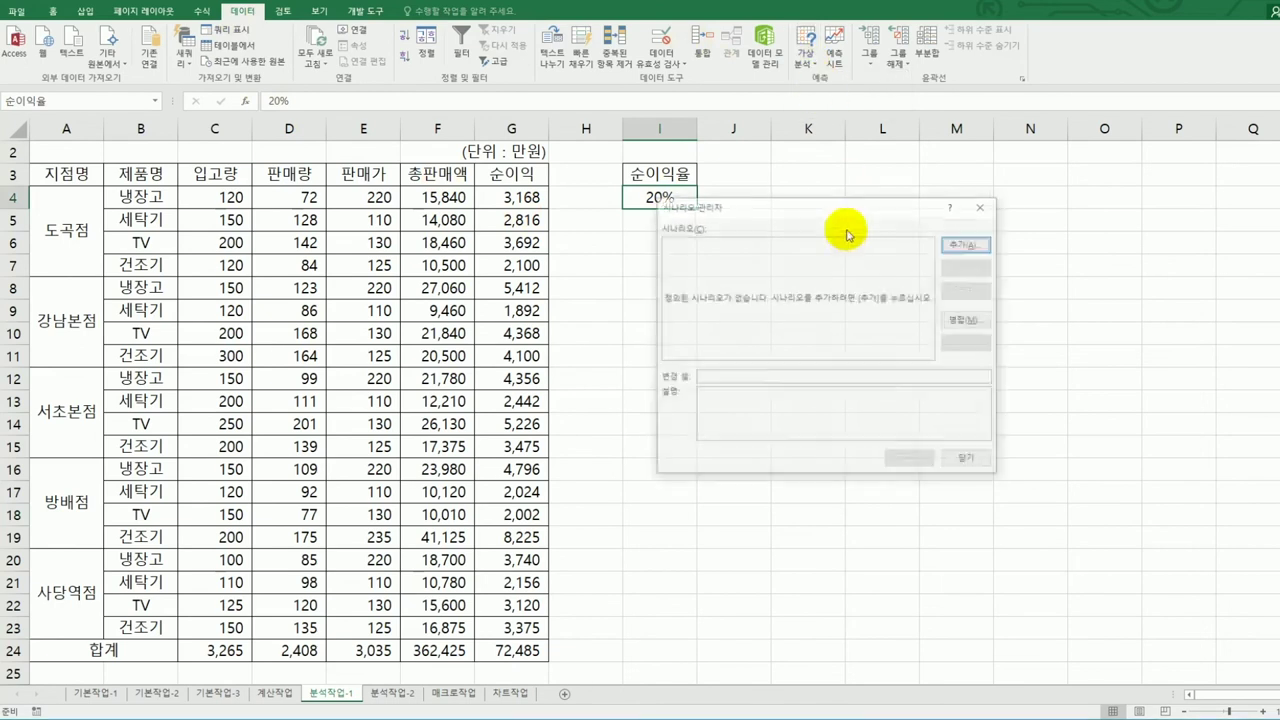
pyautogui.click(1040, 297)
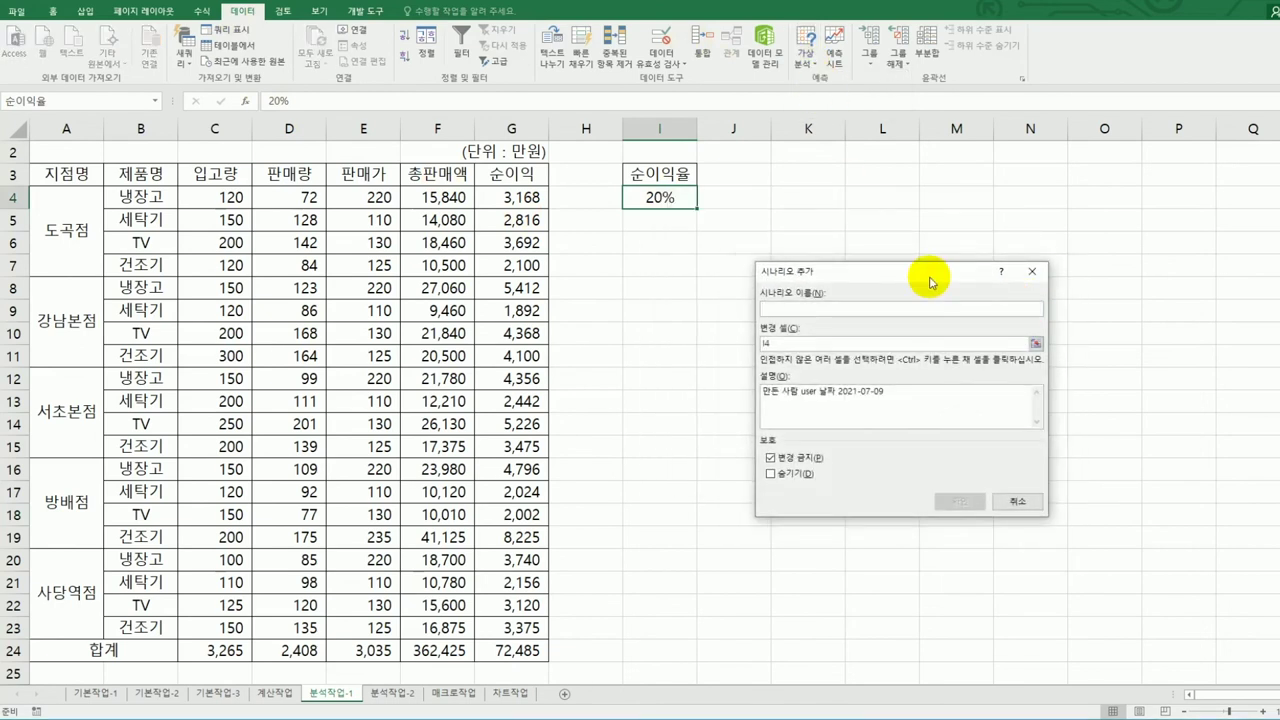
pyautogui.write('순')
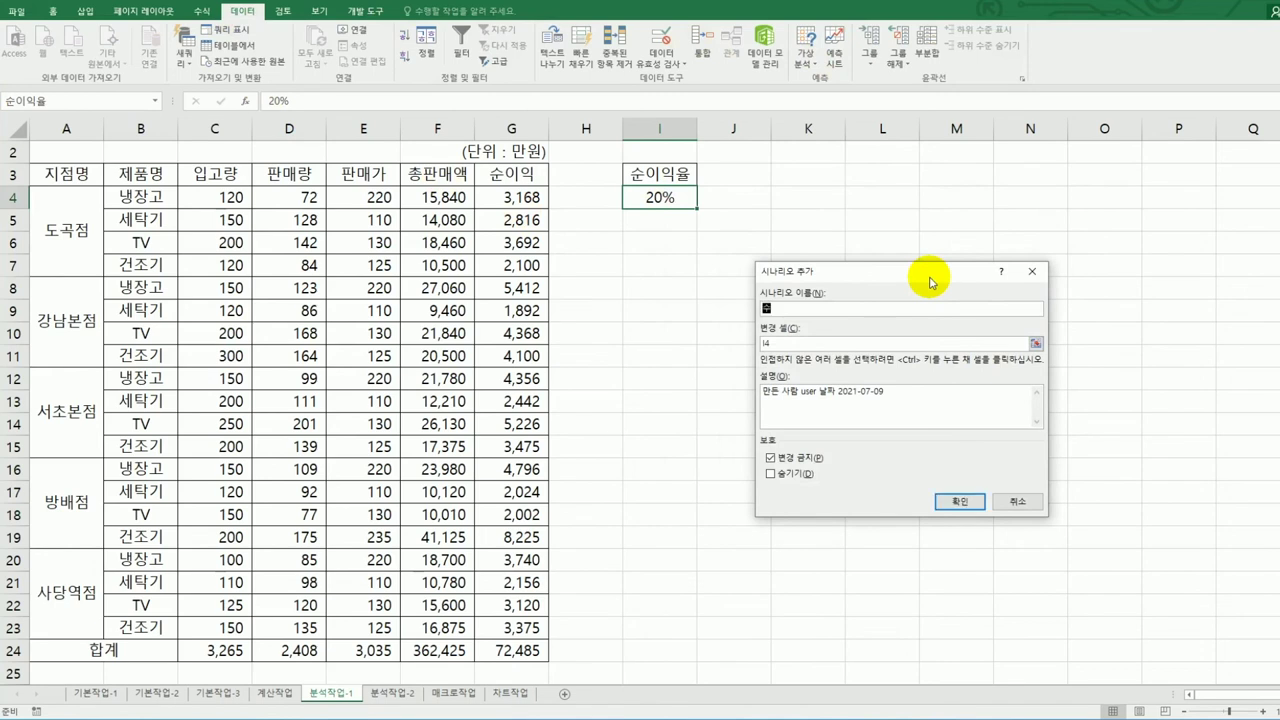
pyautogui.write('이익증가')
pyautogui.click(962, 503)
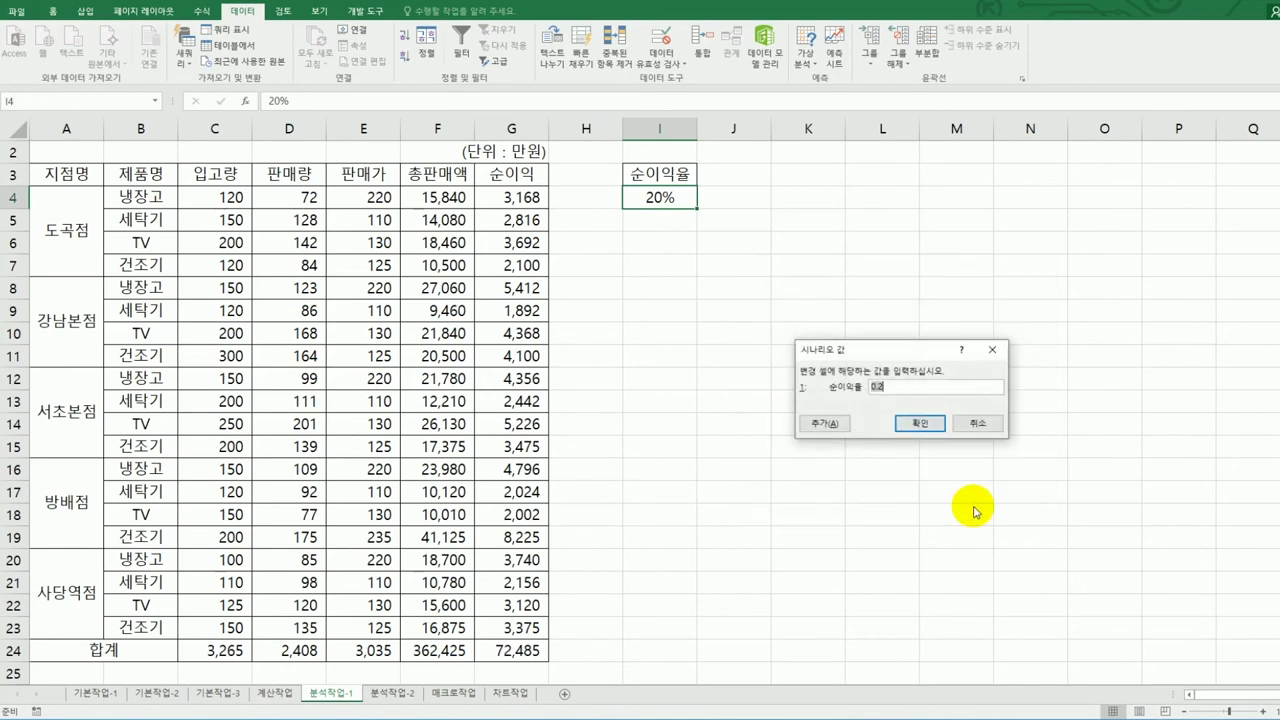
pyautogui.write('25%')
# - Add a second scenario named 순이익감소 for I4 with a 순이익율 value of 15%
pyautogui.click(820, 423)
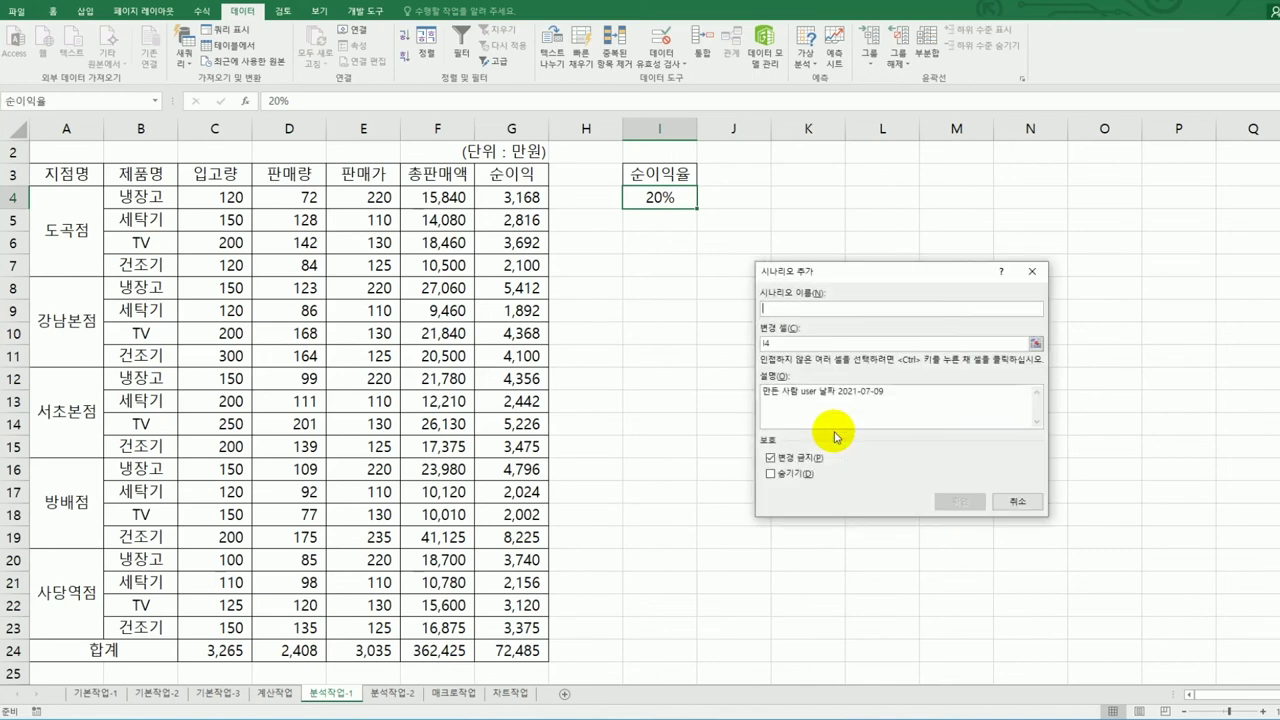
pyautogui.write('순이익')
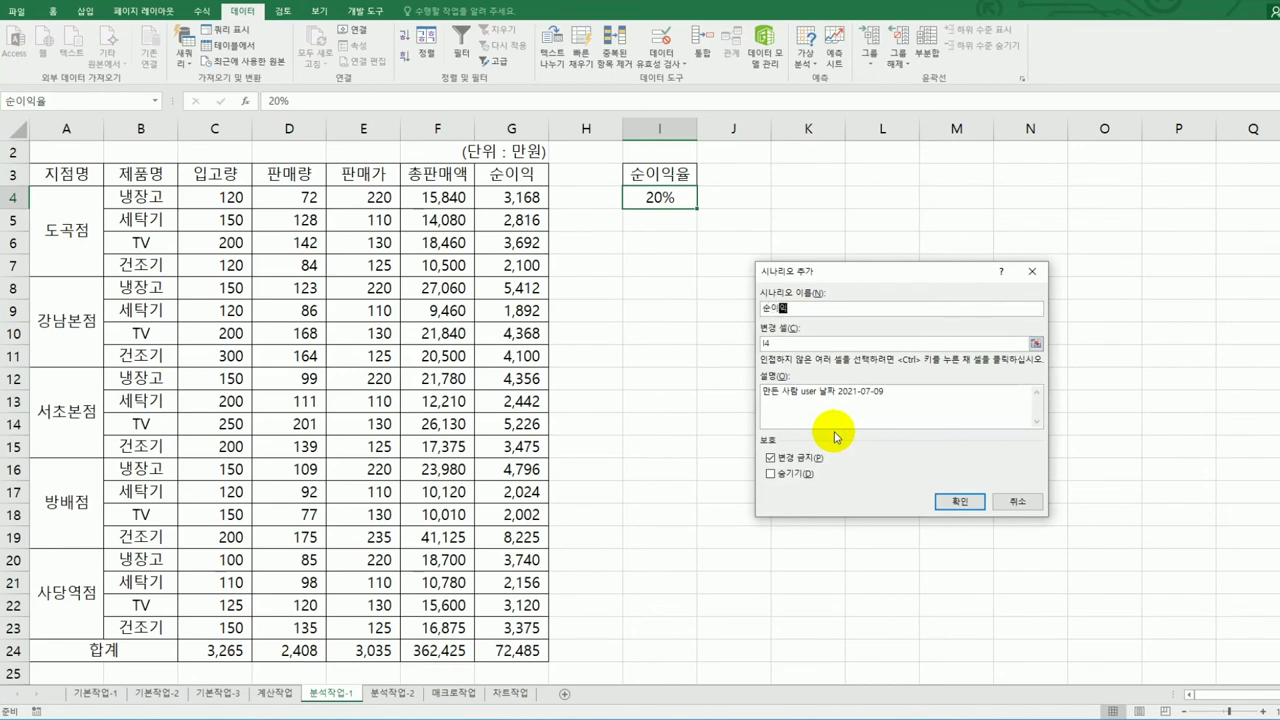
pyautogui.write('감소')
pyautogui.click(955, 502)
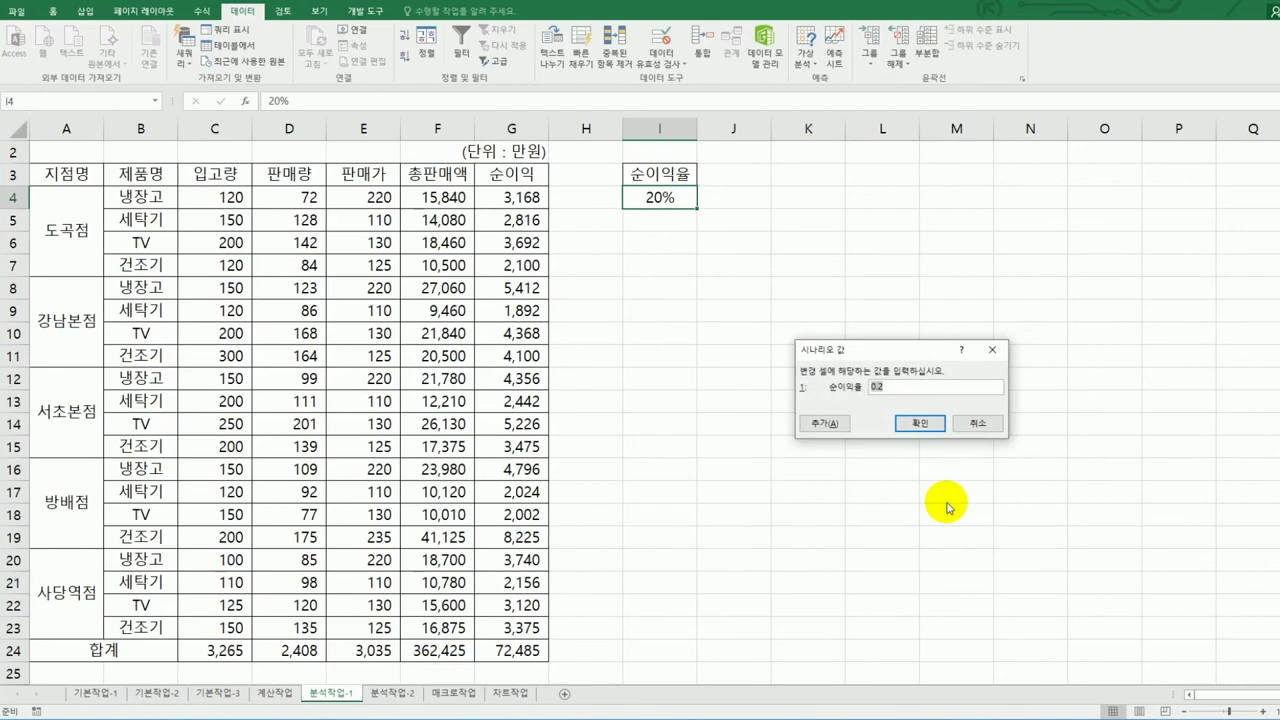
pyautogui.write('15%')
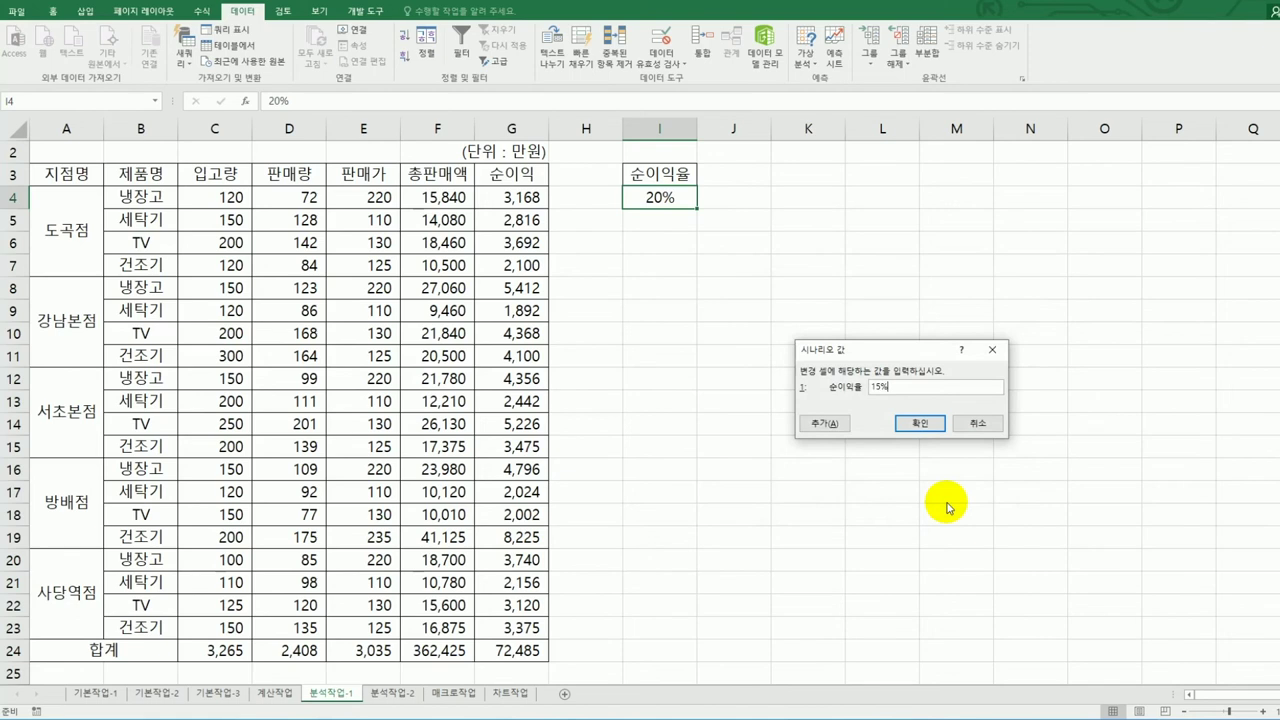
pyautogui.click(928, 424)
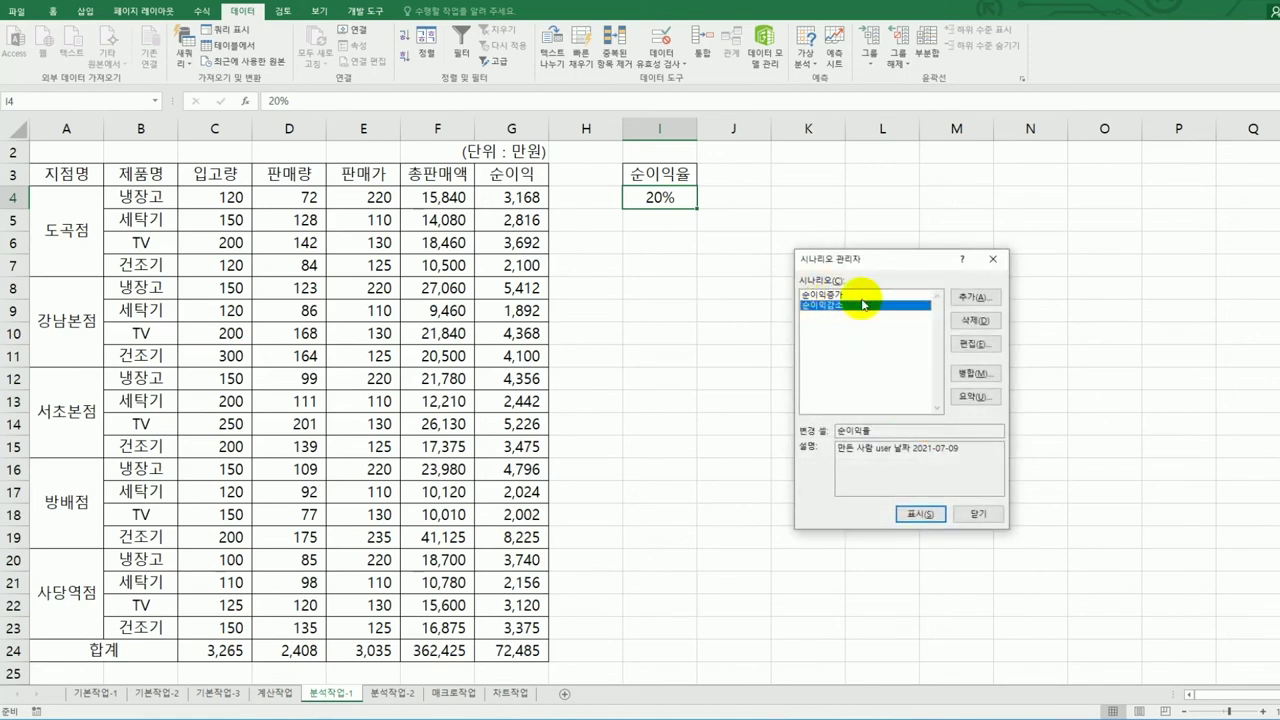
# - Create a scenario summary report of both scenarios with G24 as the result cell
pyautogui.click(975, 398)
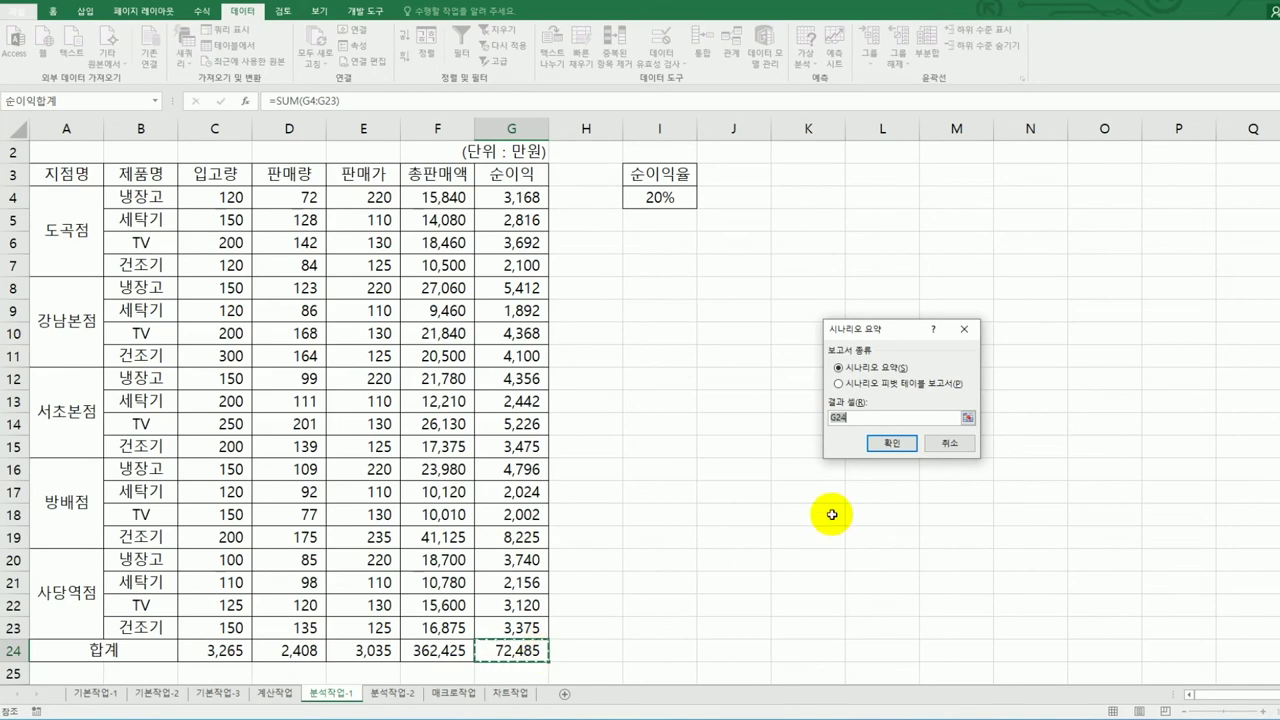
pyautogui.click(889, 443)
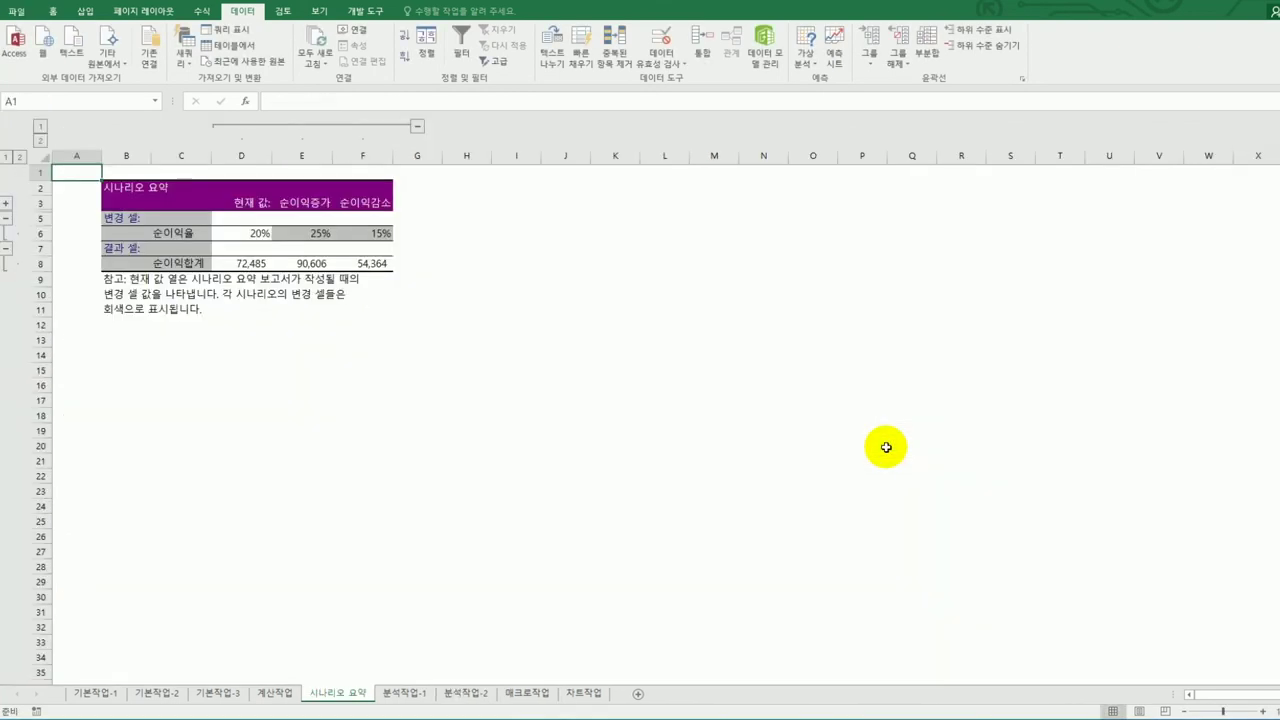
pyautogui.click(408, 697)
pyautogui.click(335, 695)
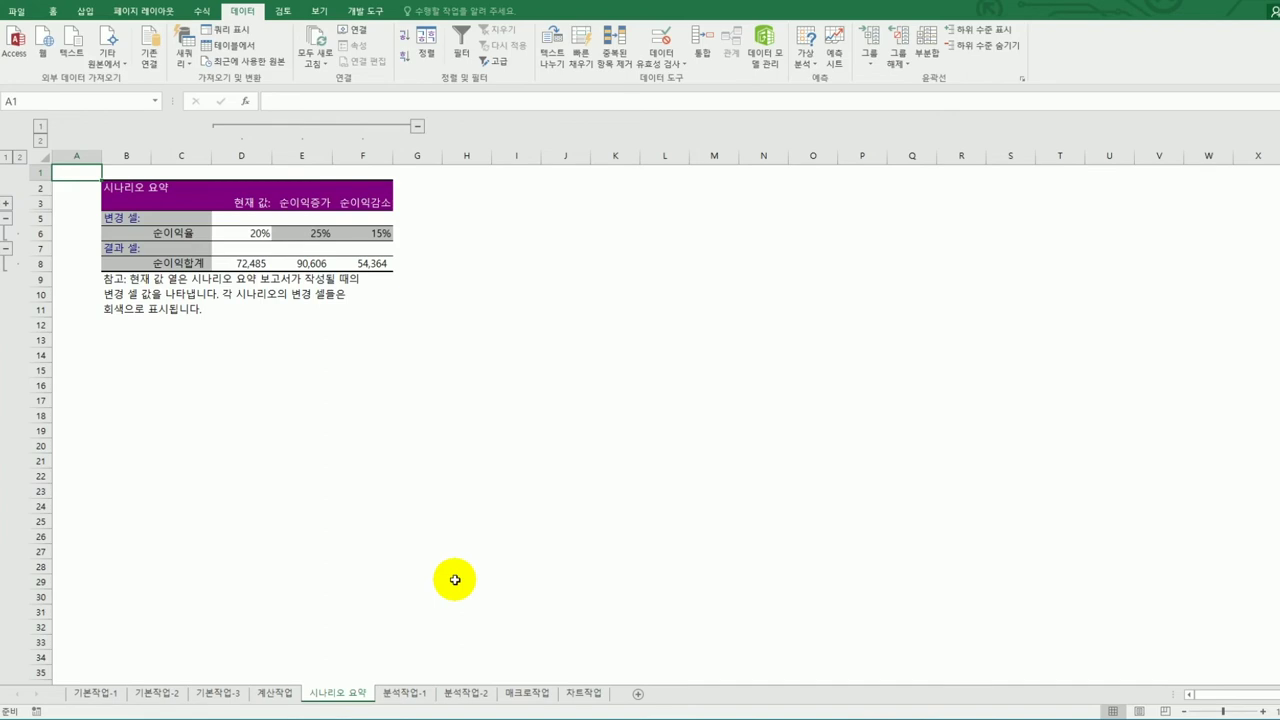
pyautogui.moveTo(371, 697)
pyautogui.mouseDown()
pyautogui.moveTo(457, 663)
pyautogui.moveTo(474, 697)
pyautogui.moveTo(408, 643)
pyautogui.moveTo(322, 679)
pyautogui.mouseUp()
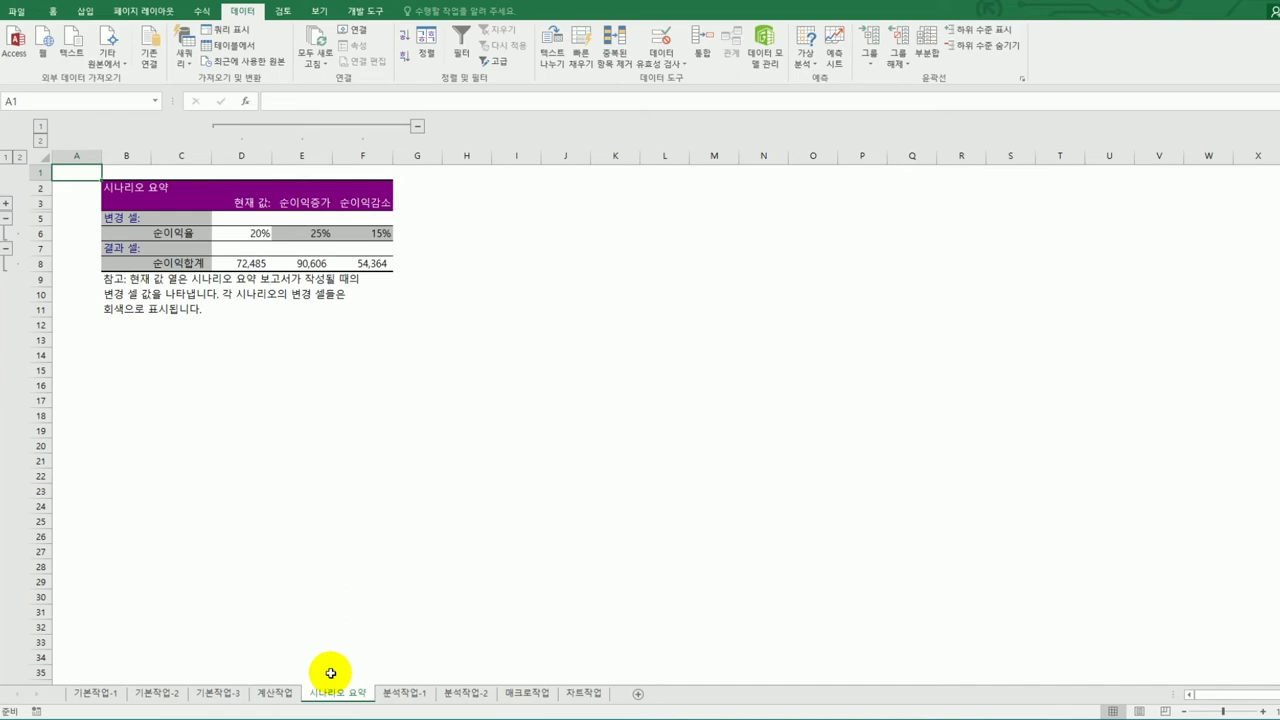
# - On the 분석작업-2 sheet, sort the transaction table by 거래업체명 in descending order
pyautogui.click(472, 693)
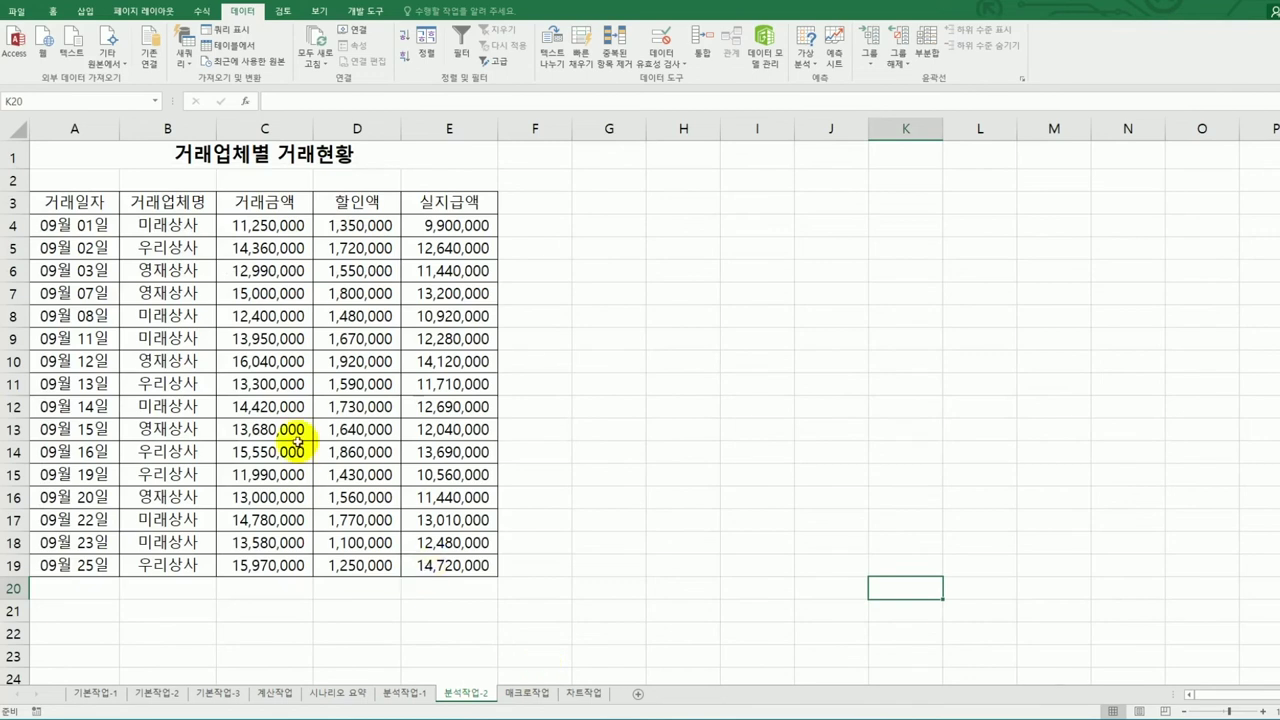
pyautogui.click(222, 333)
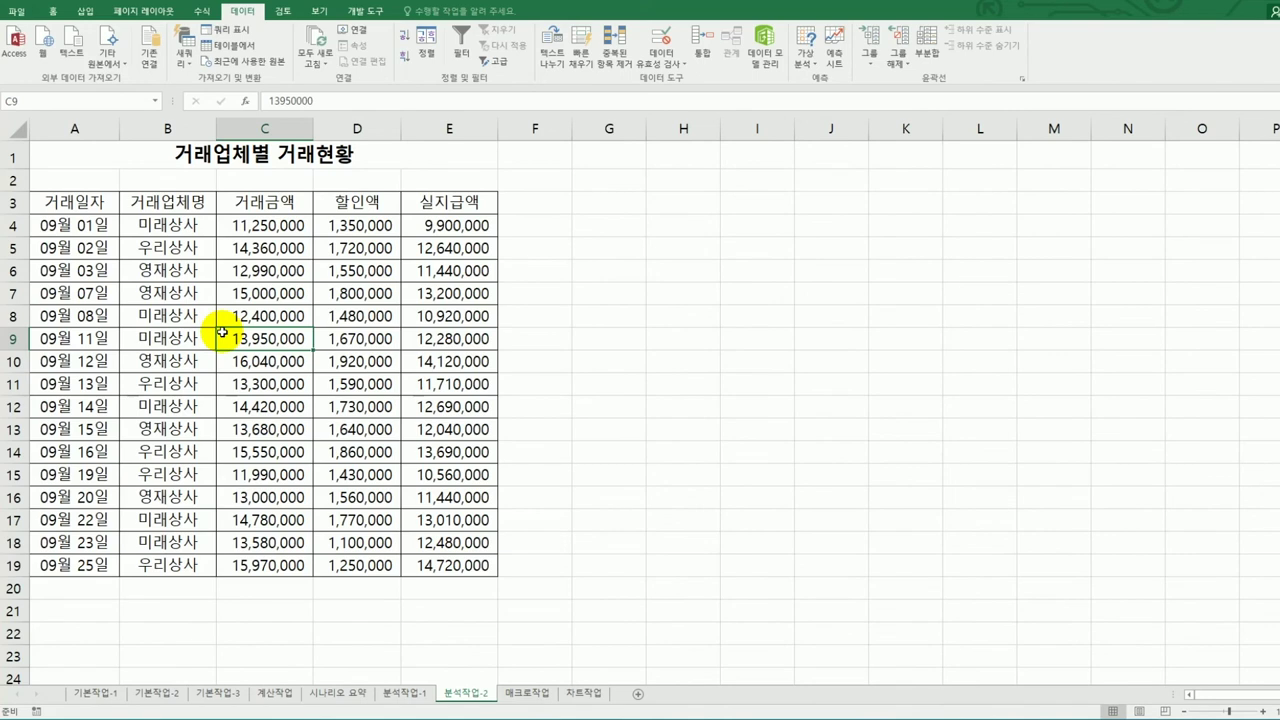
pyautogui.click(190, 210)
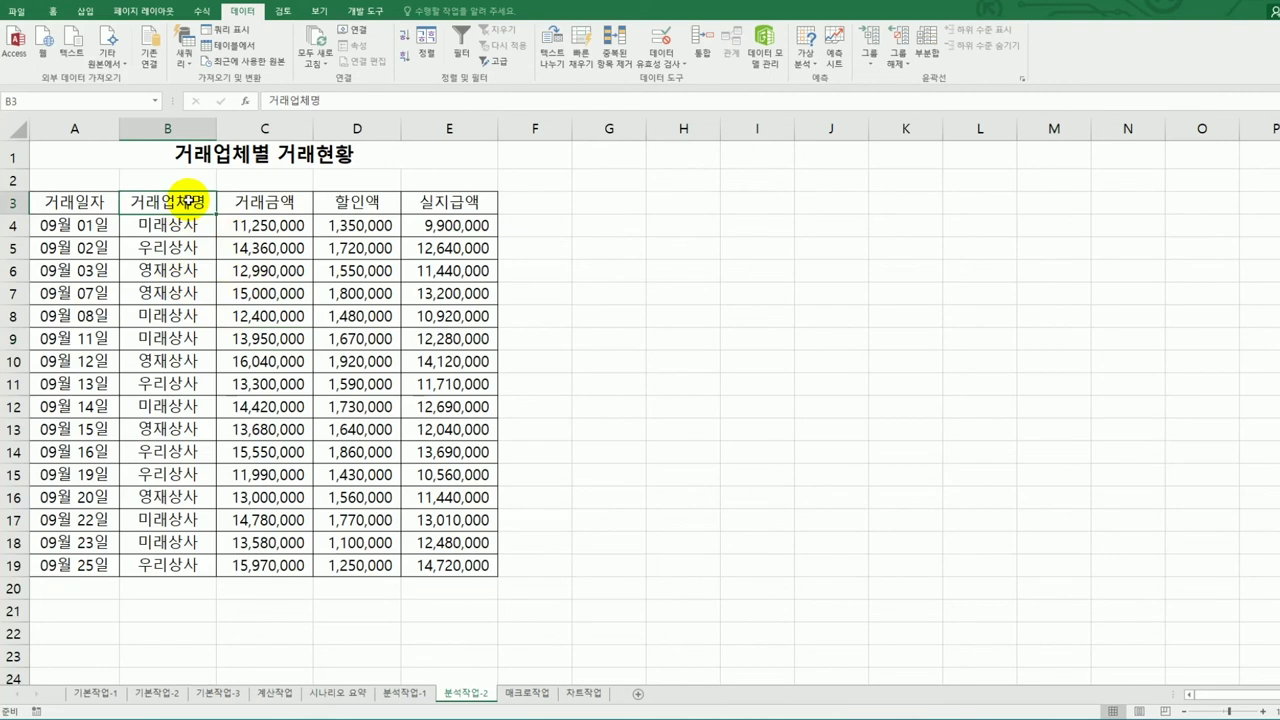
pyautogui.click(406, 64)
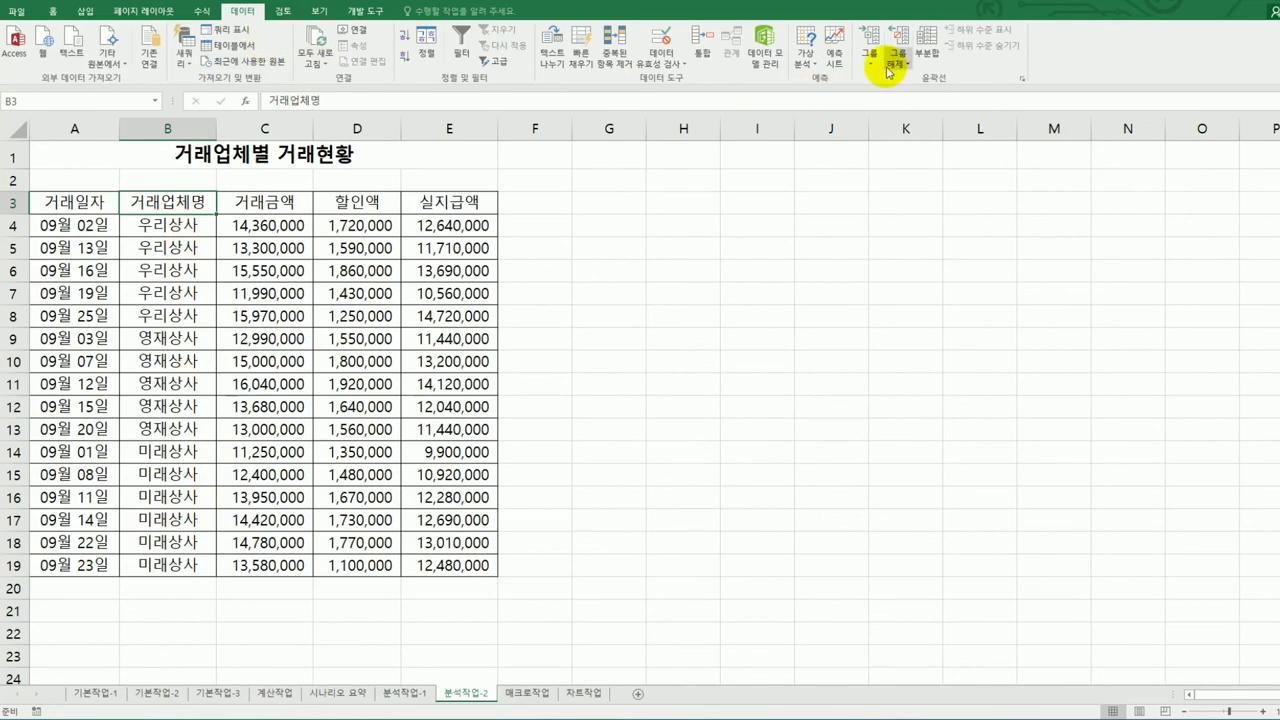
# - Add subtotals grouped by 거래업체명 that use the 합계 function on 거래금액 and 할인액
pyautogui.click(927, 55)
pyautogui.moveTo(888, 258); pyautogui.dragTo(722, 231)
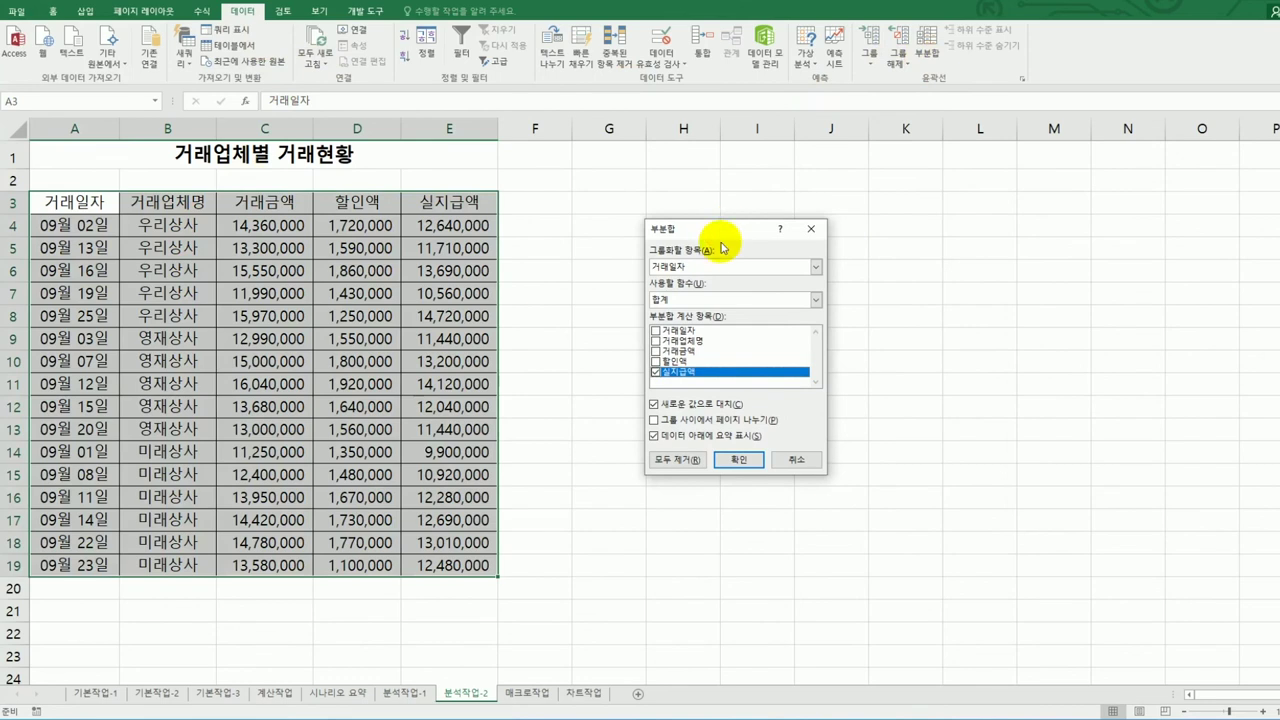
pyautogui.click(725, 267)
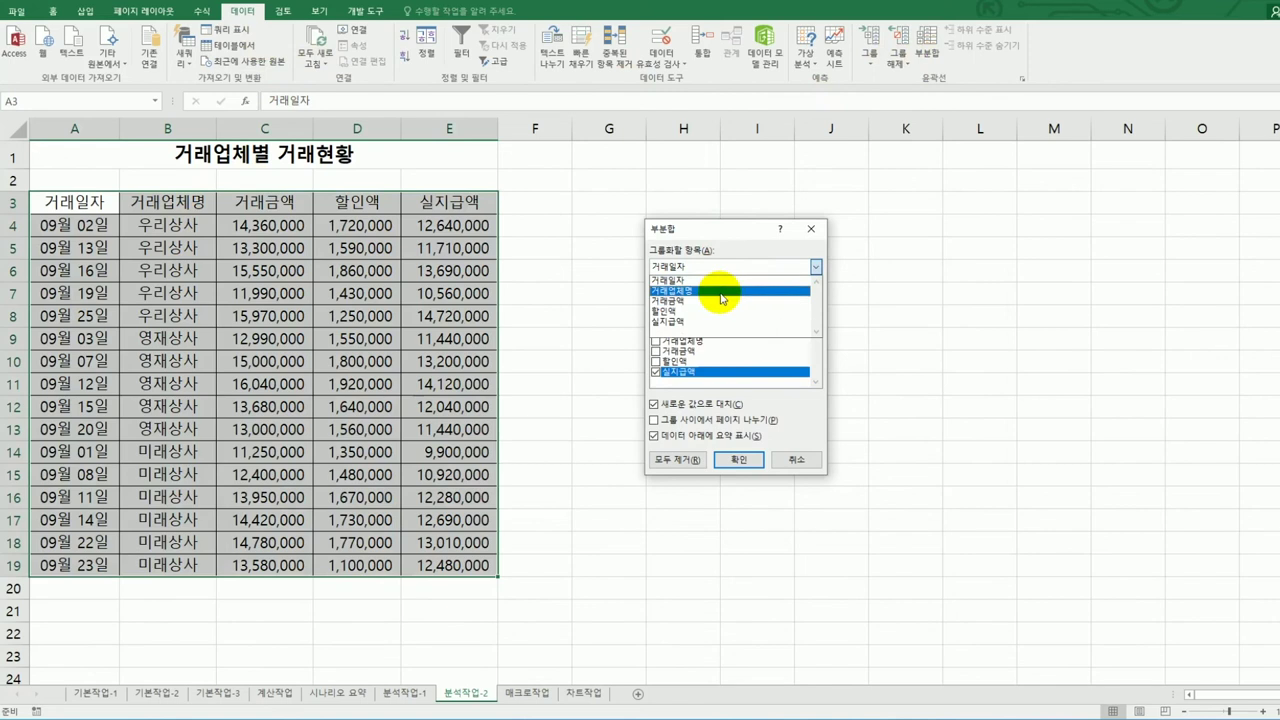
pyautogui.click(722, 291)
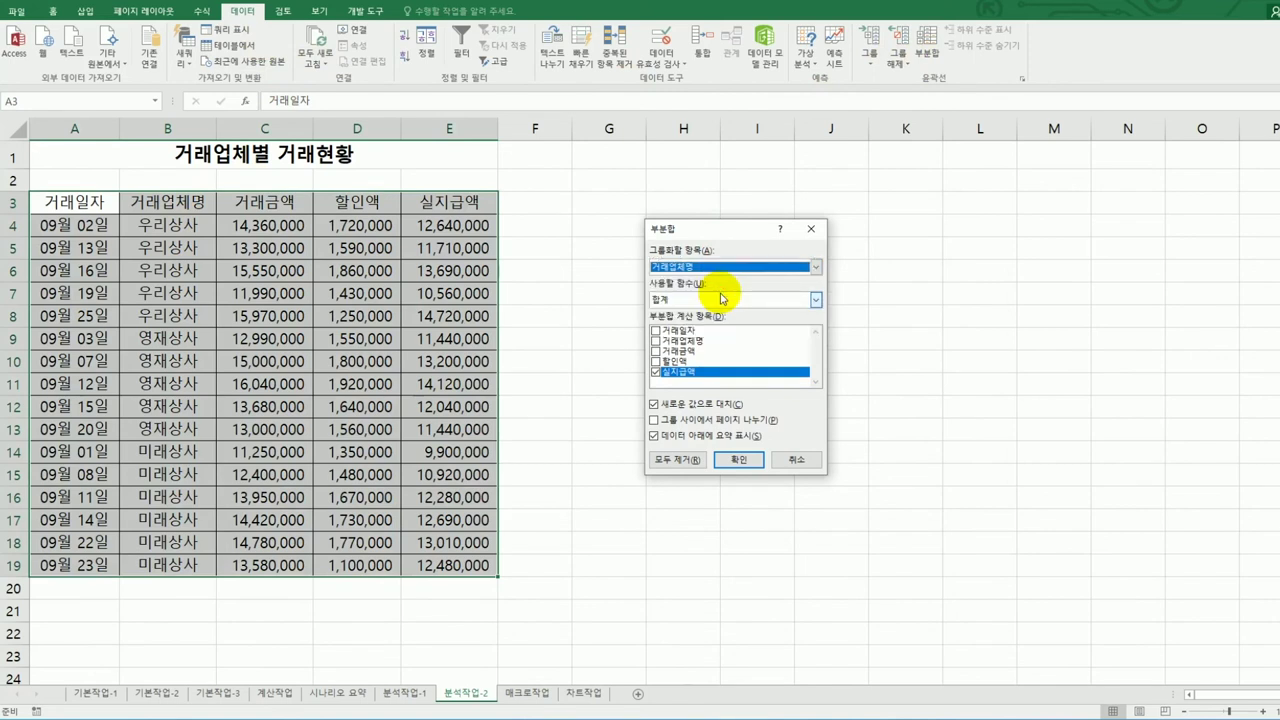
pyautogui.click(655, 372)
pyautogui.click(655, 351)
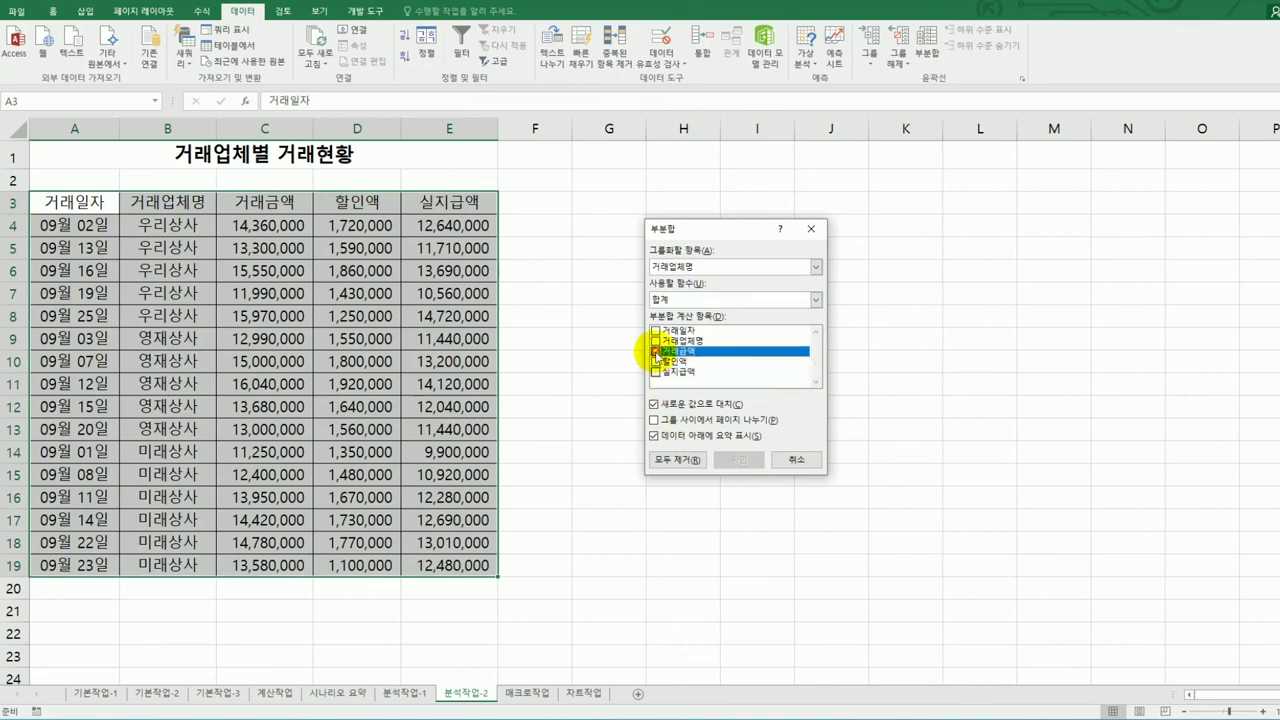
pyautogui.click(655, 362)
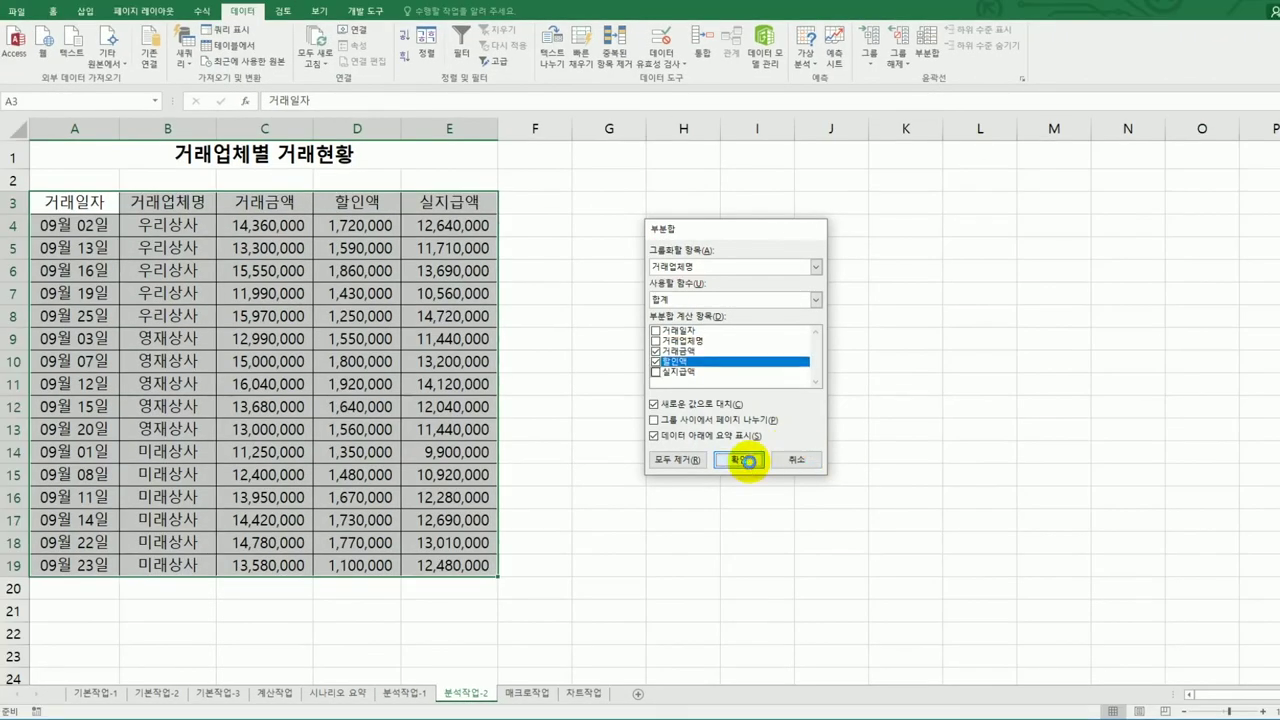
pyautogui.click(611, 500)
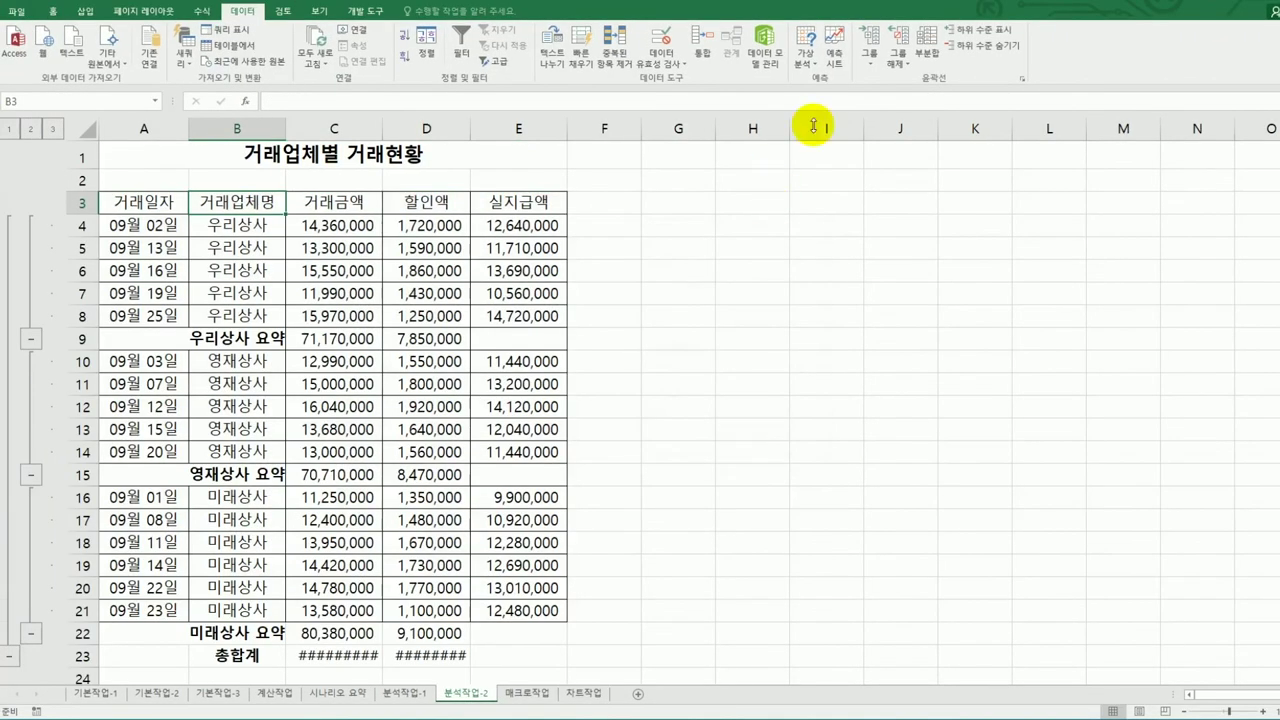
# - Add a second subtotal per 거래업체명 with the 평균 function on 실지급액 only, keeping the existing sum subtotals
pyautogui.click(927, 45)
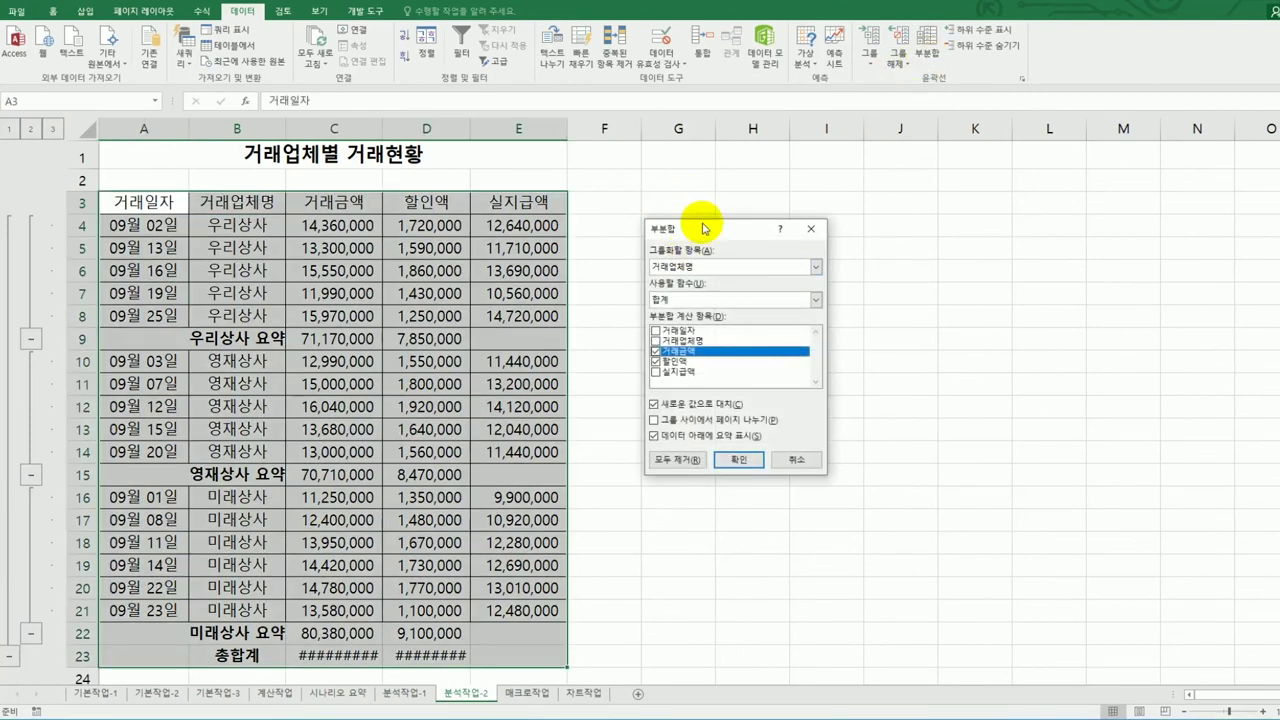
pyautogui.moveTo(706, 232); pyautogui.dragTo(706, 198)
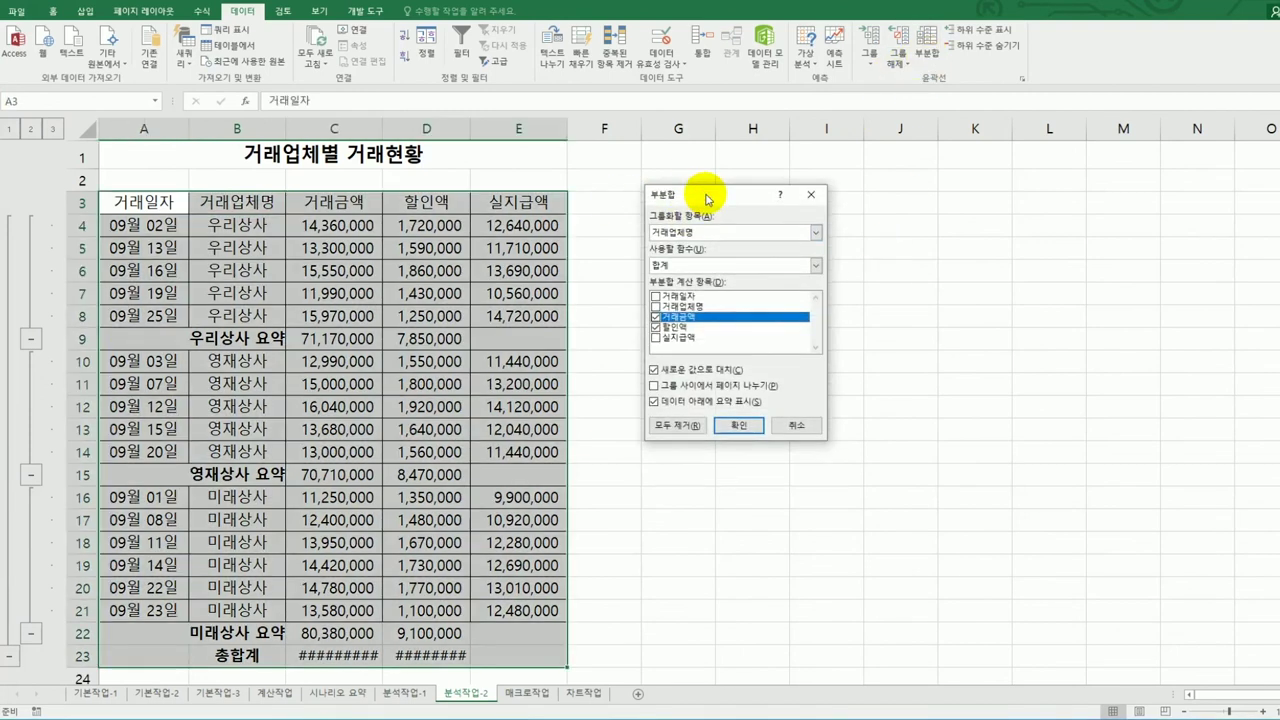
pyautogui.click(703, 372)
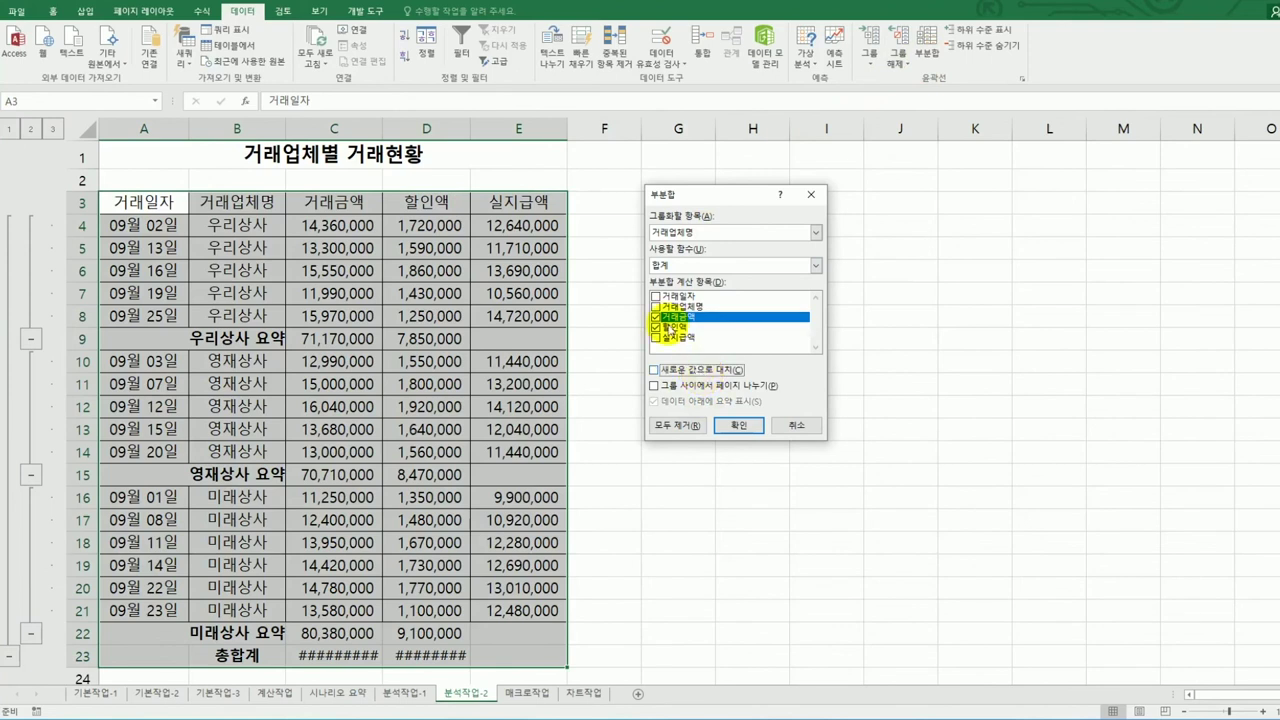
pyautogui.click(665, 316)
pyautogui.click(656, 327)
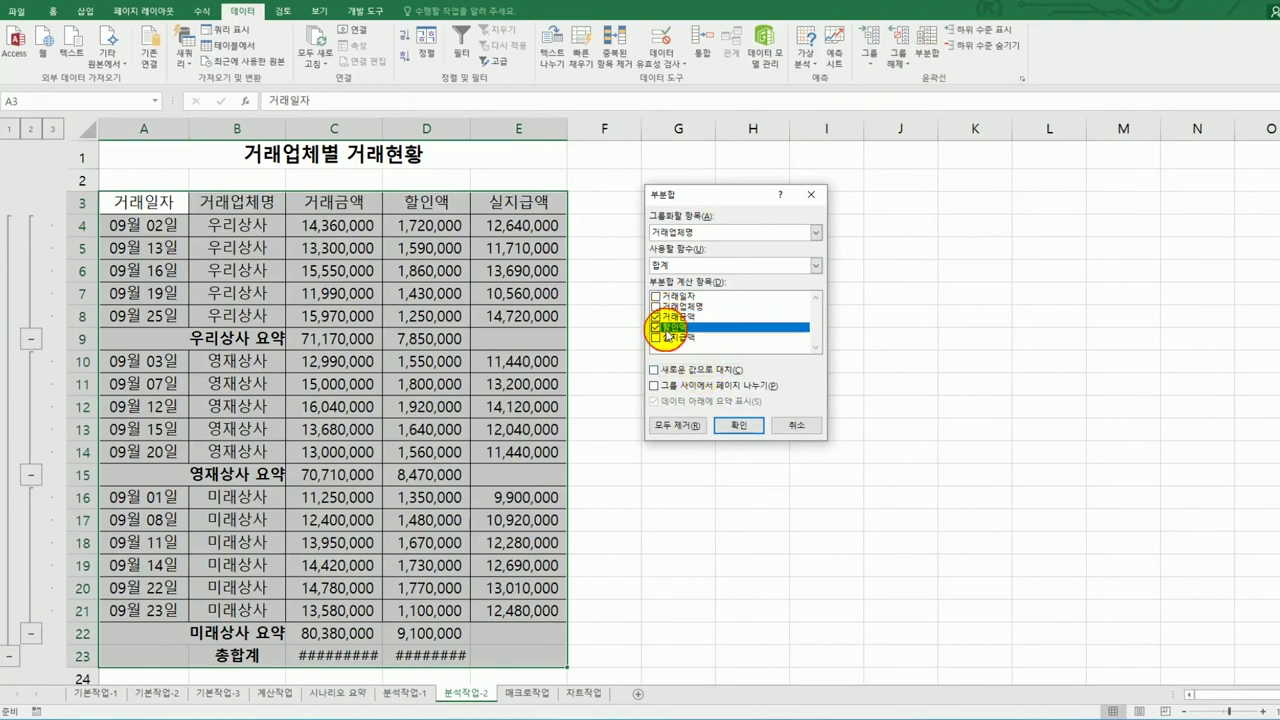
pyautogui.click(656, 317)
pyautogui.click(656, 327)
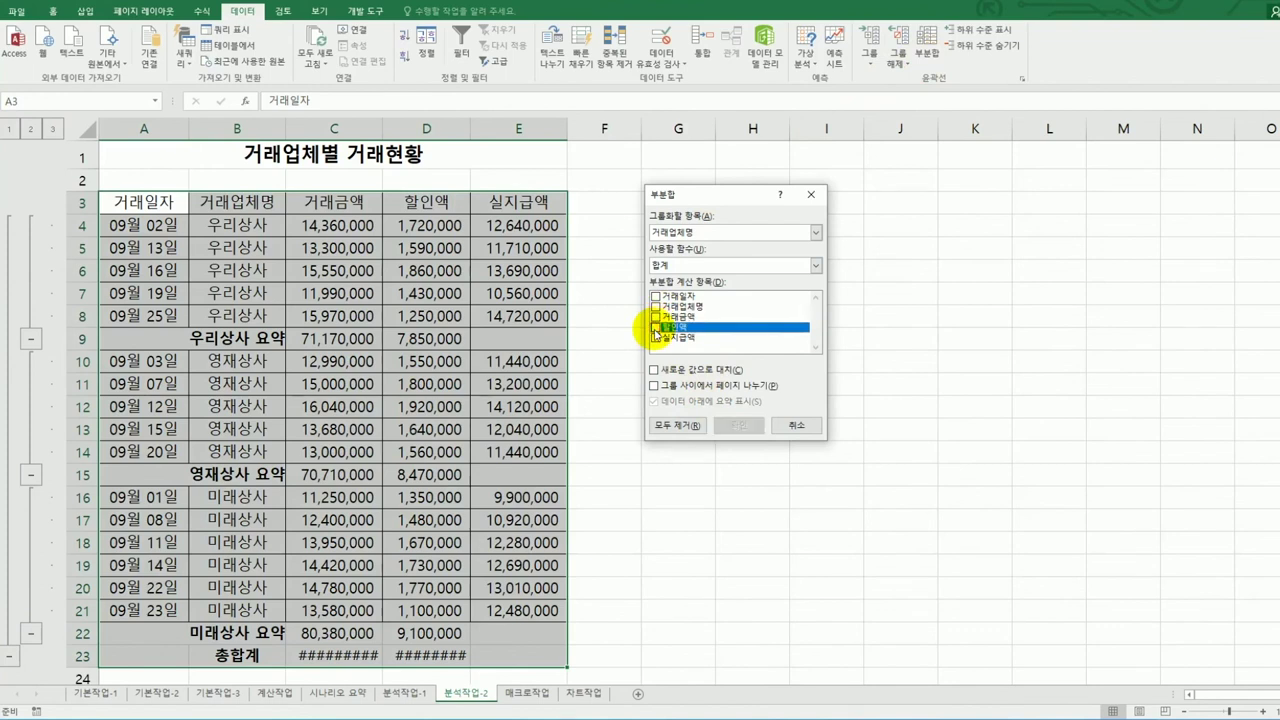
pyautogui.click(656, 338)
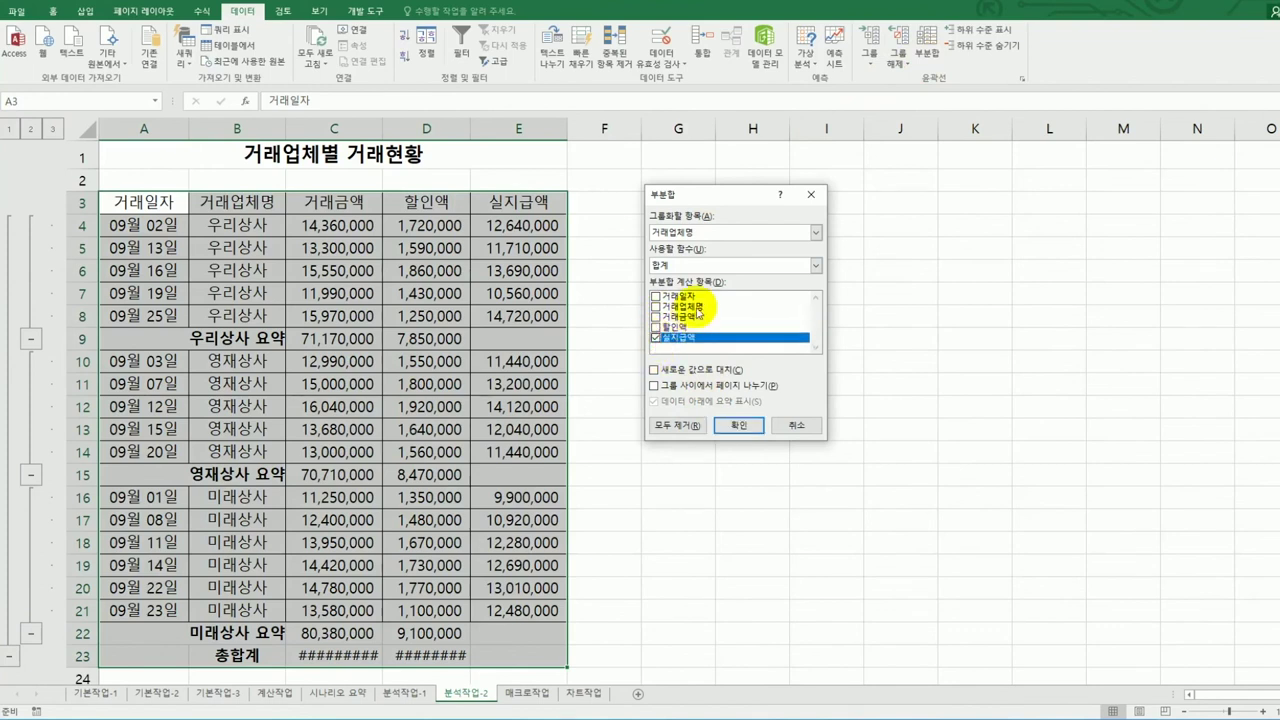
pyautogui.click(714, 265)
pyautogui.click(712, 295)
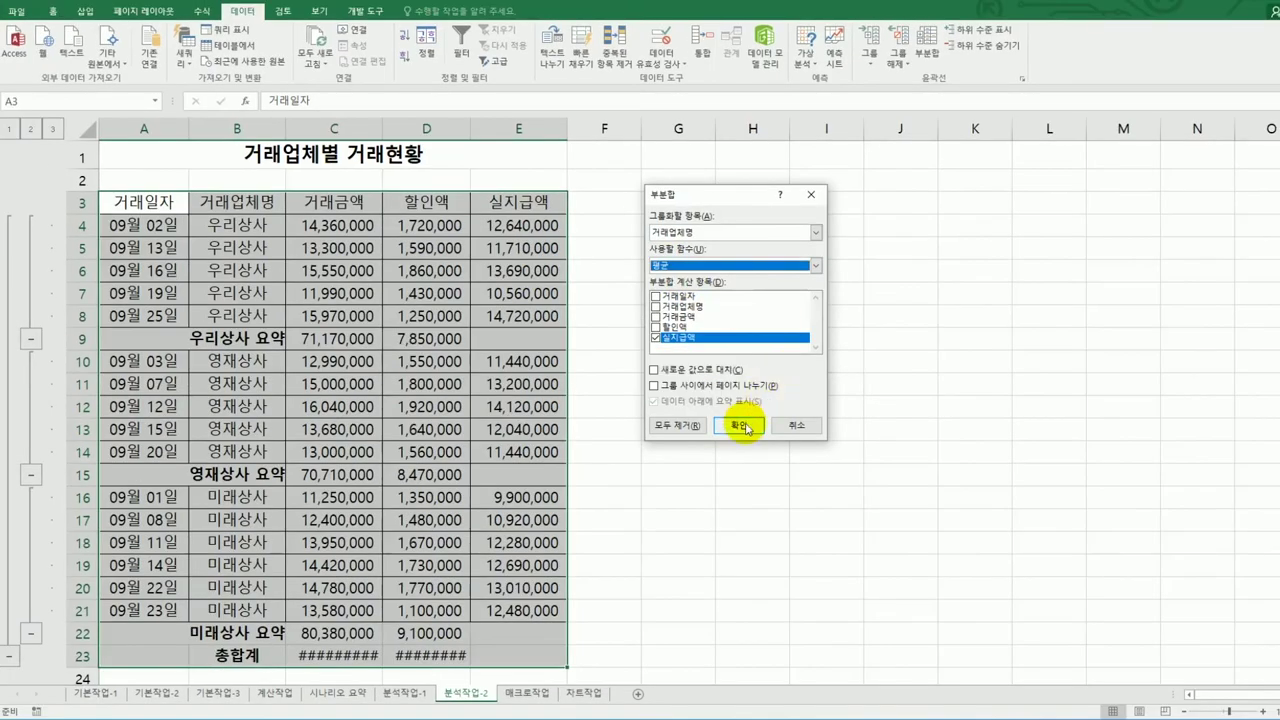
pyautogui.click(738, 425)
pyautogui.click(745, 424)
# - AutoFit the widths of columns C and D so the 총합계 values fit
pyautogui.scroll(-2, 745, 424)
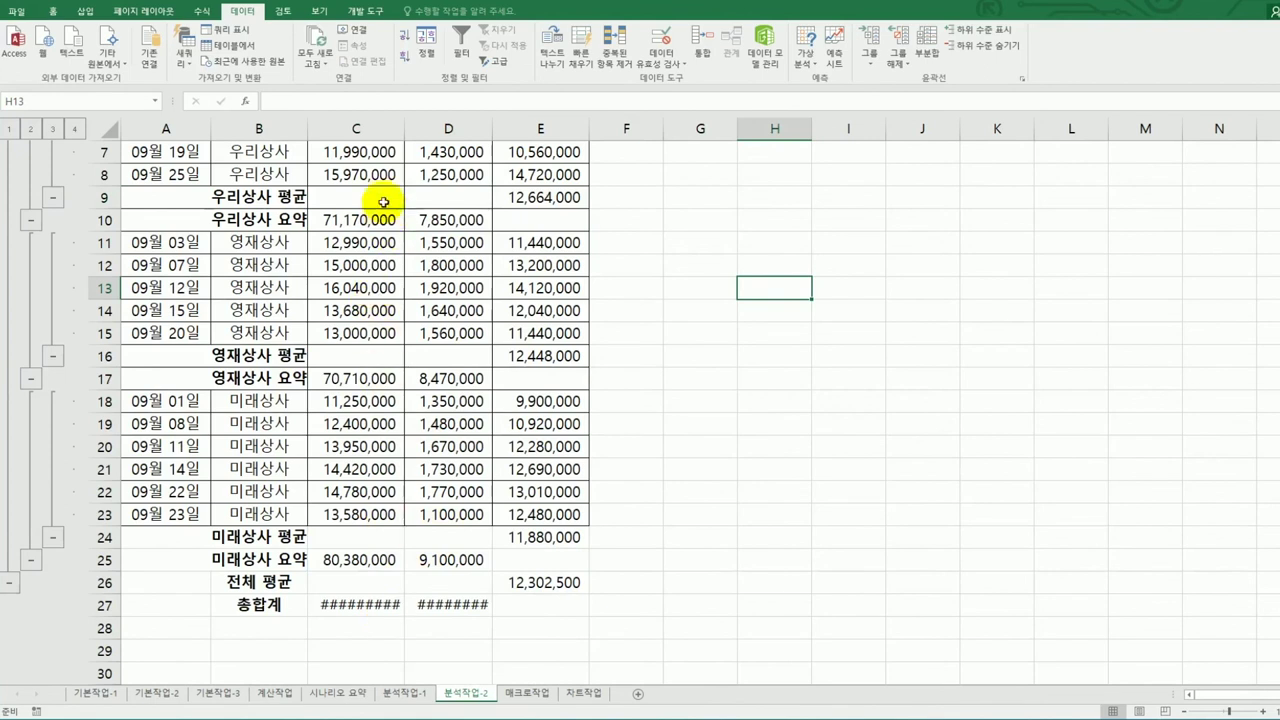
pyautogui.doubleClick(405, 129)
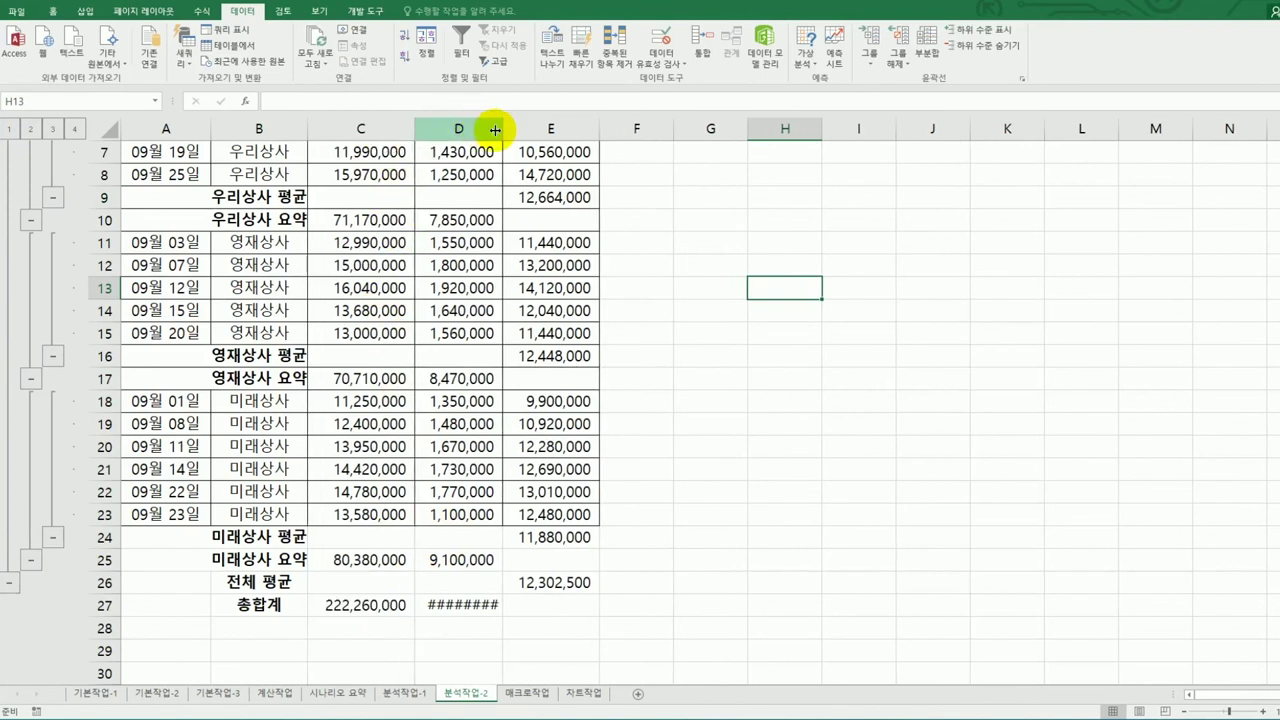
pyautogui.doubleClick(498, 129)
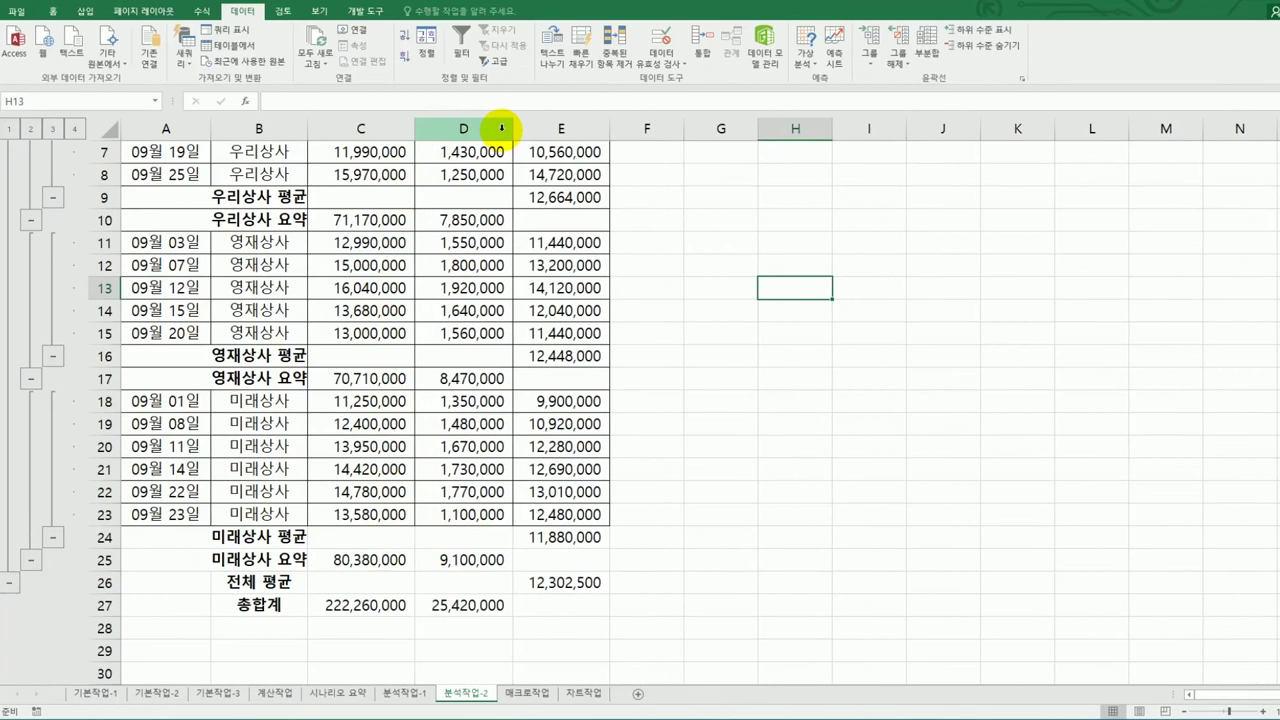
# - AutoFit the width of column B so the subtotal labels fit
pyautogui.doubleClick(305, 129)
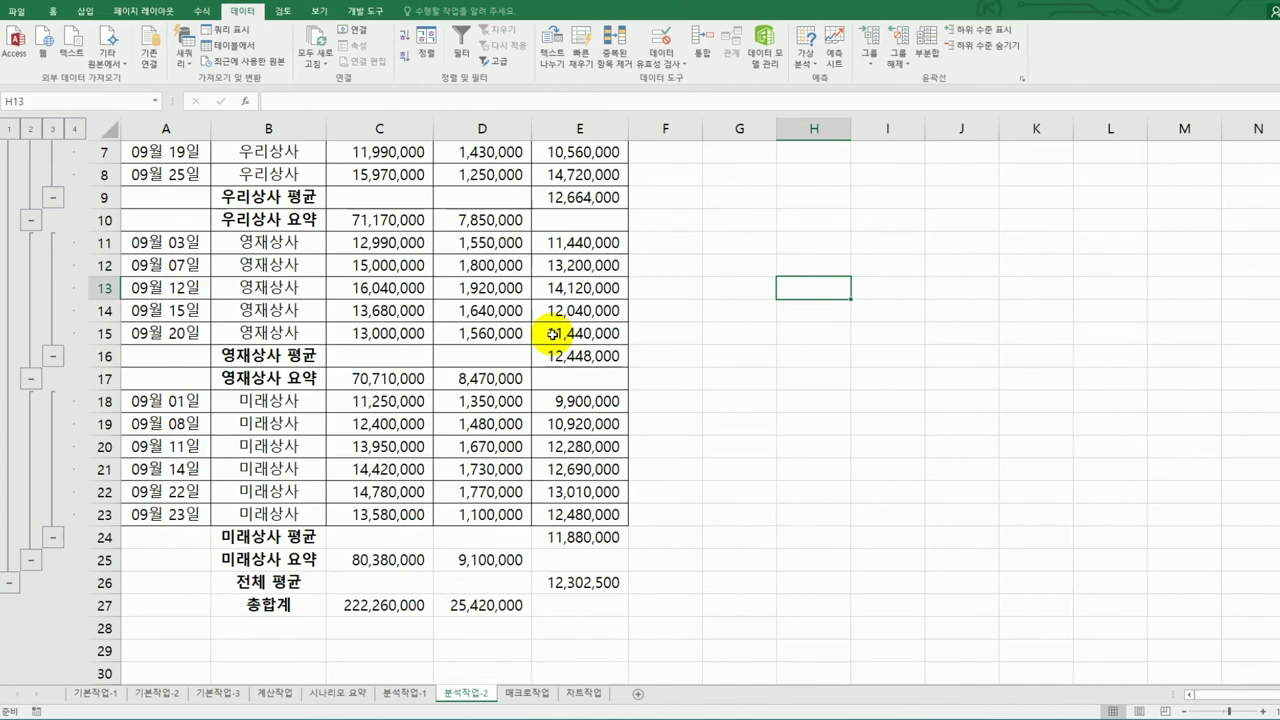
pyautogui.scroll(2, 541, 367)
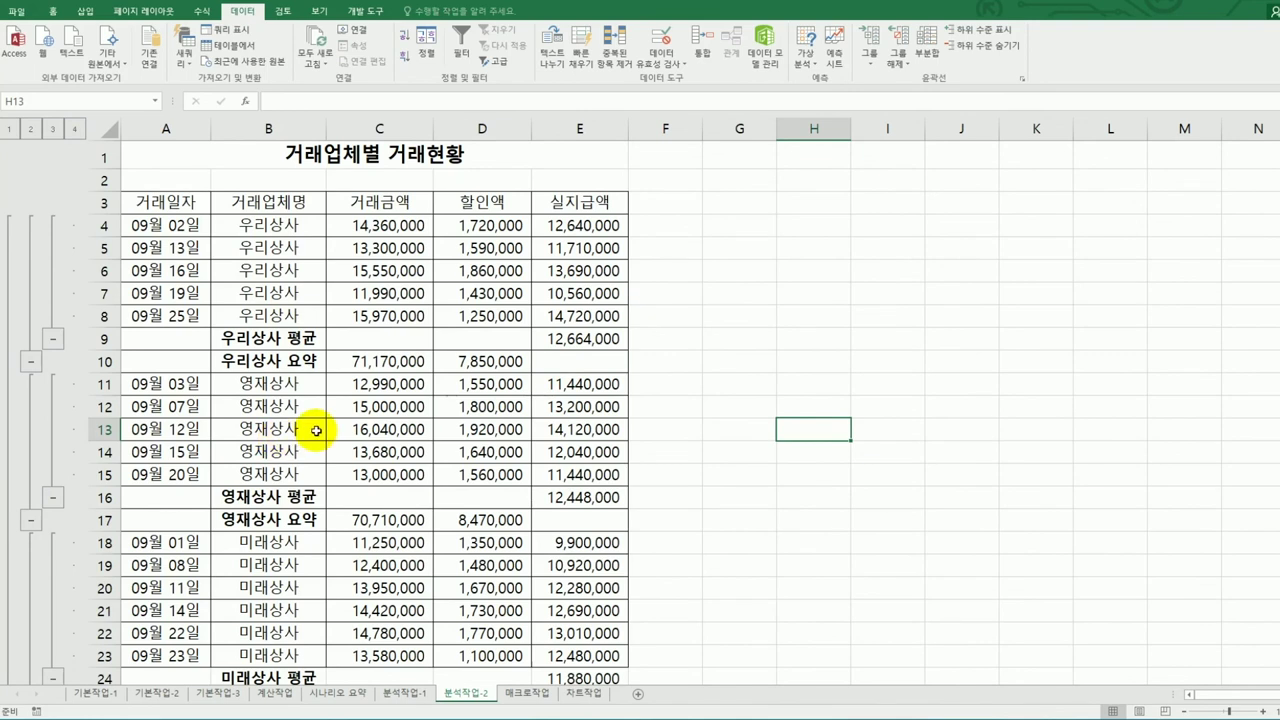
# - On the 매크로작업 sheet, insert a form-control button covering cells B15:C16
pyautogui.click(534, 695)
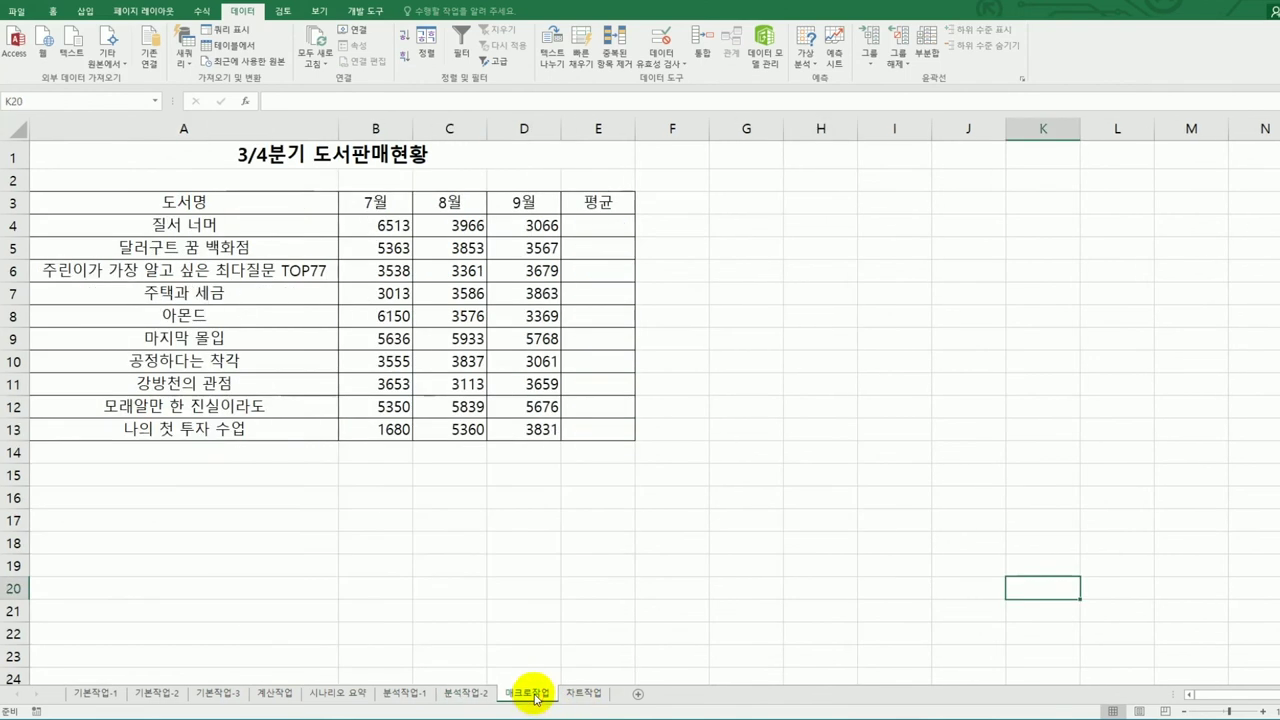
pyautogui.click(575, 572)
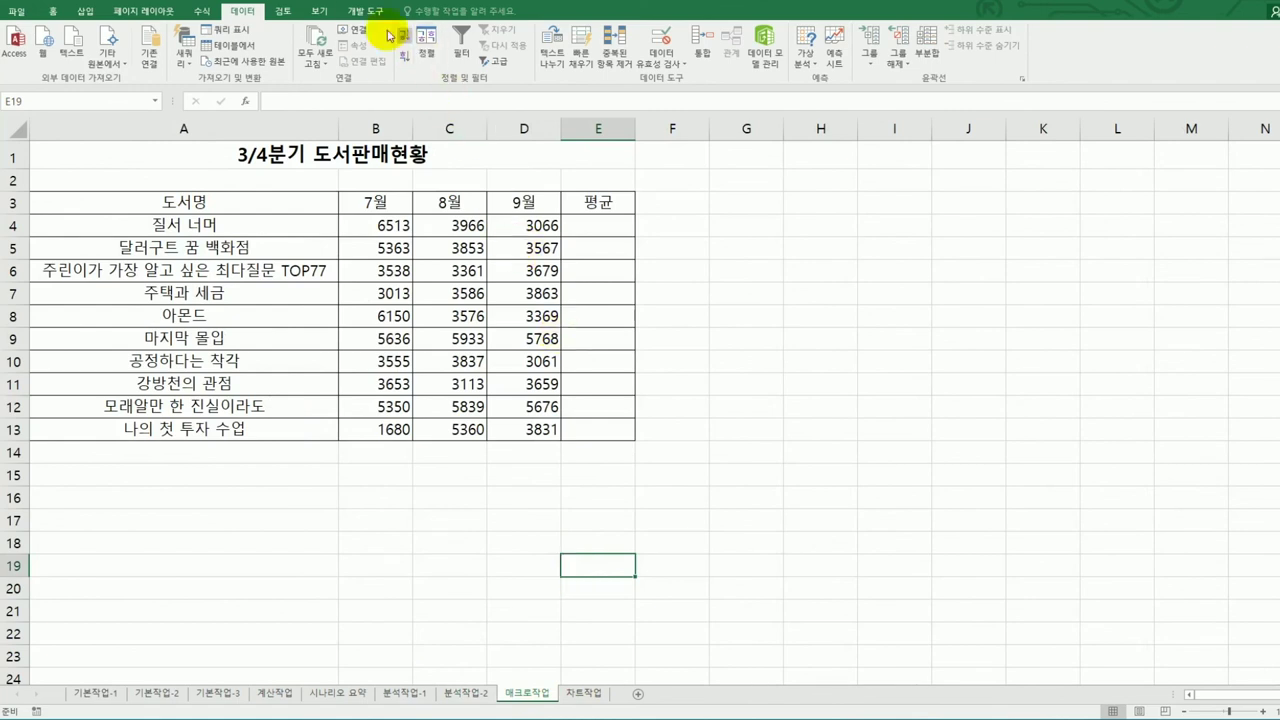
pyautogui.click(364, 11)
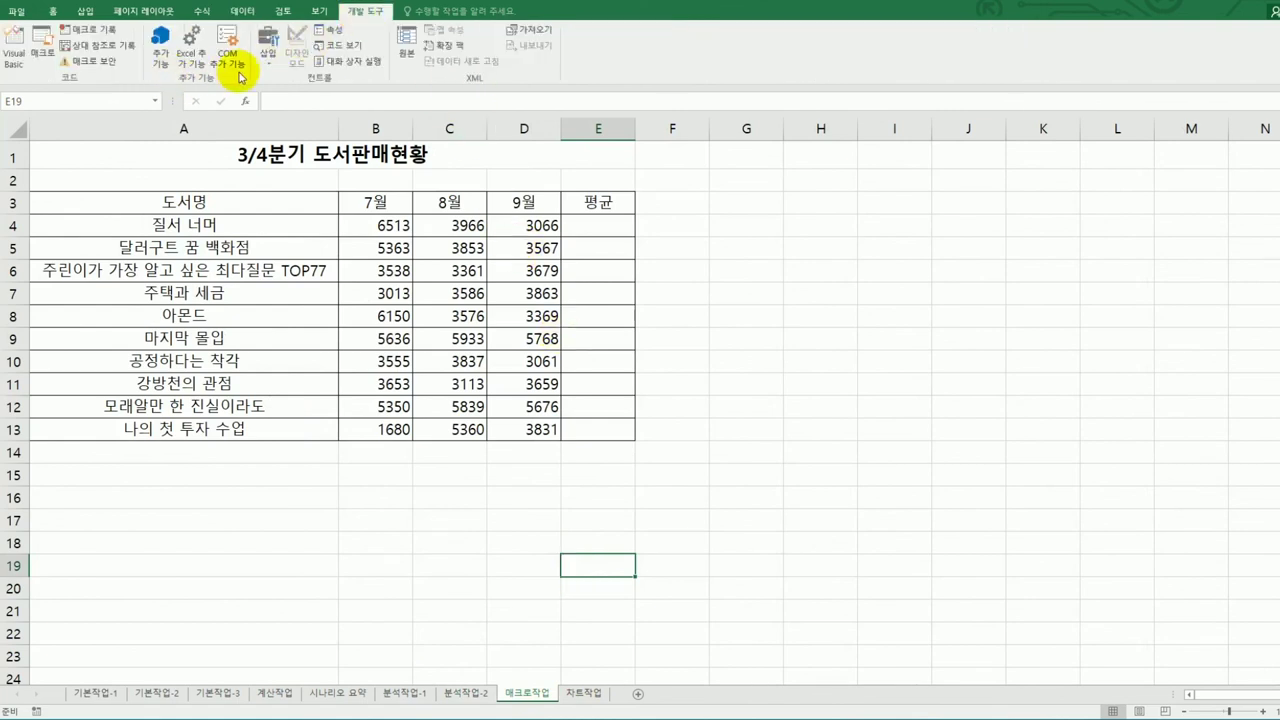
pyautogui.click(268, 60)
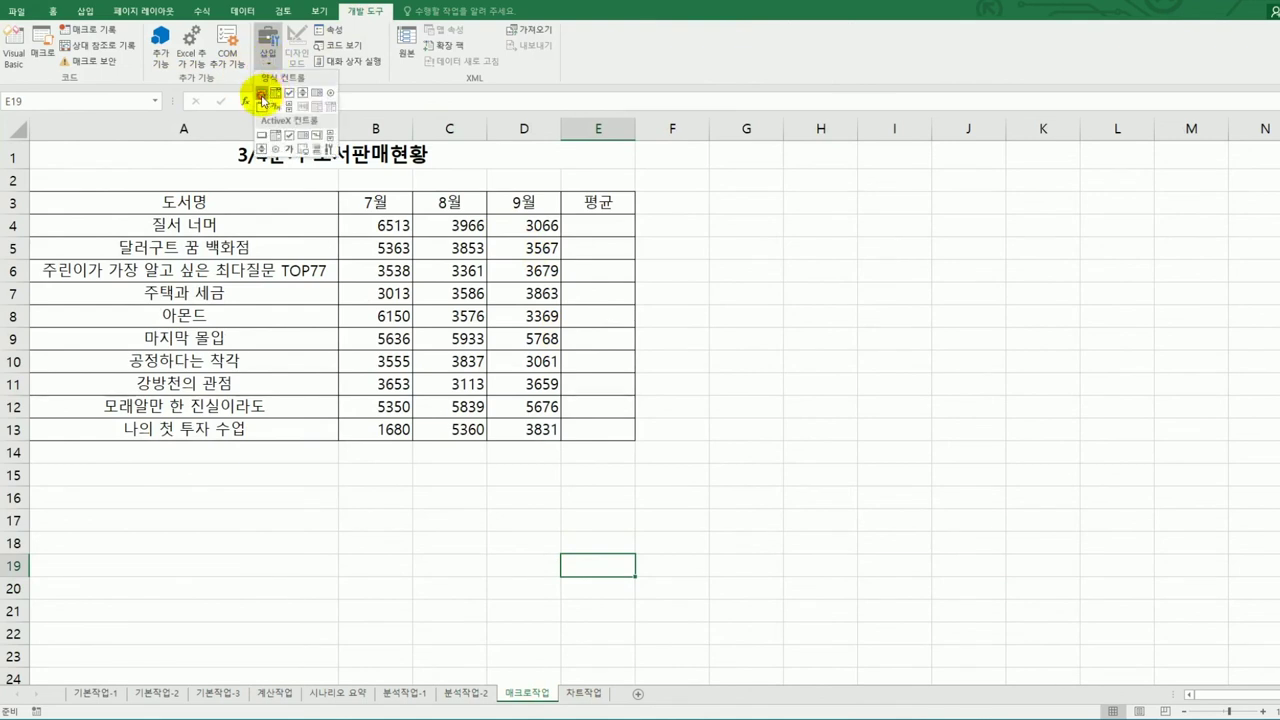
pyautogui.click(258, 96)
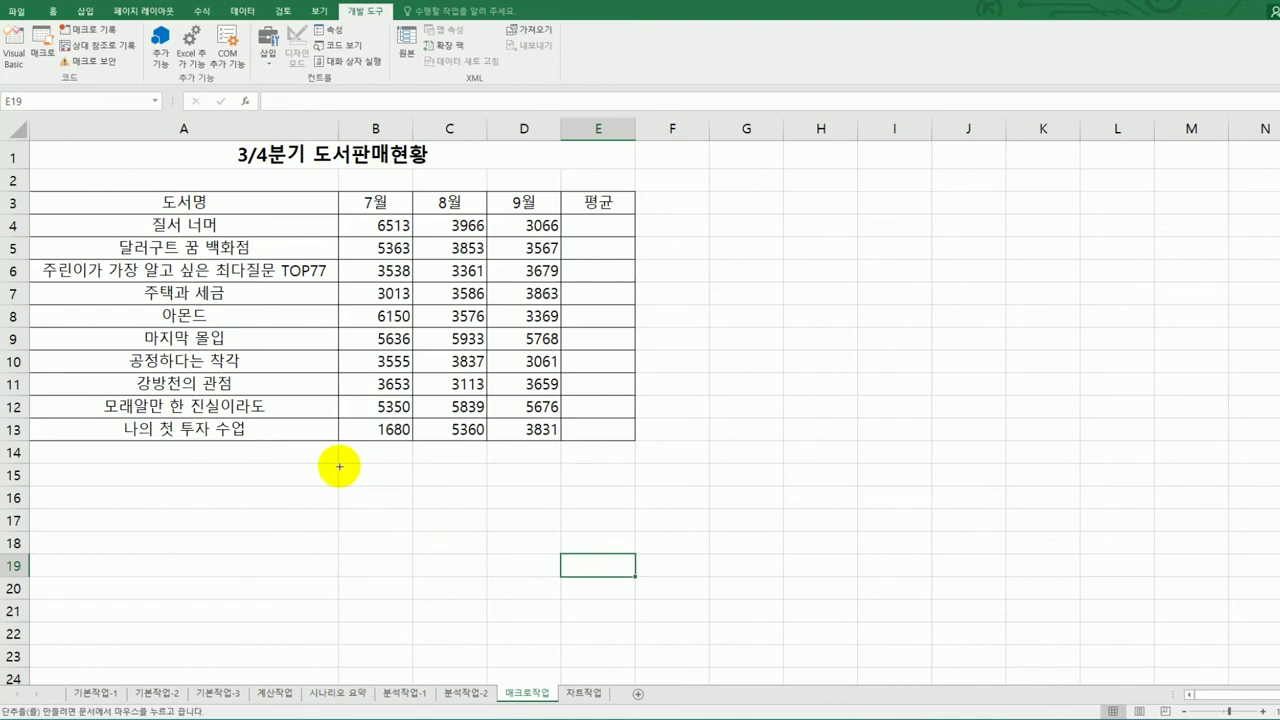
pyautogui.moveTo(339, 461); pyautogui.dragTo(462, 504)
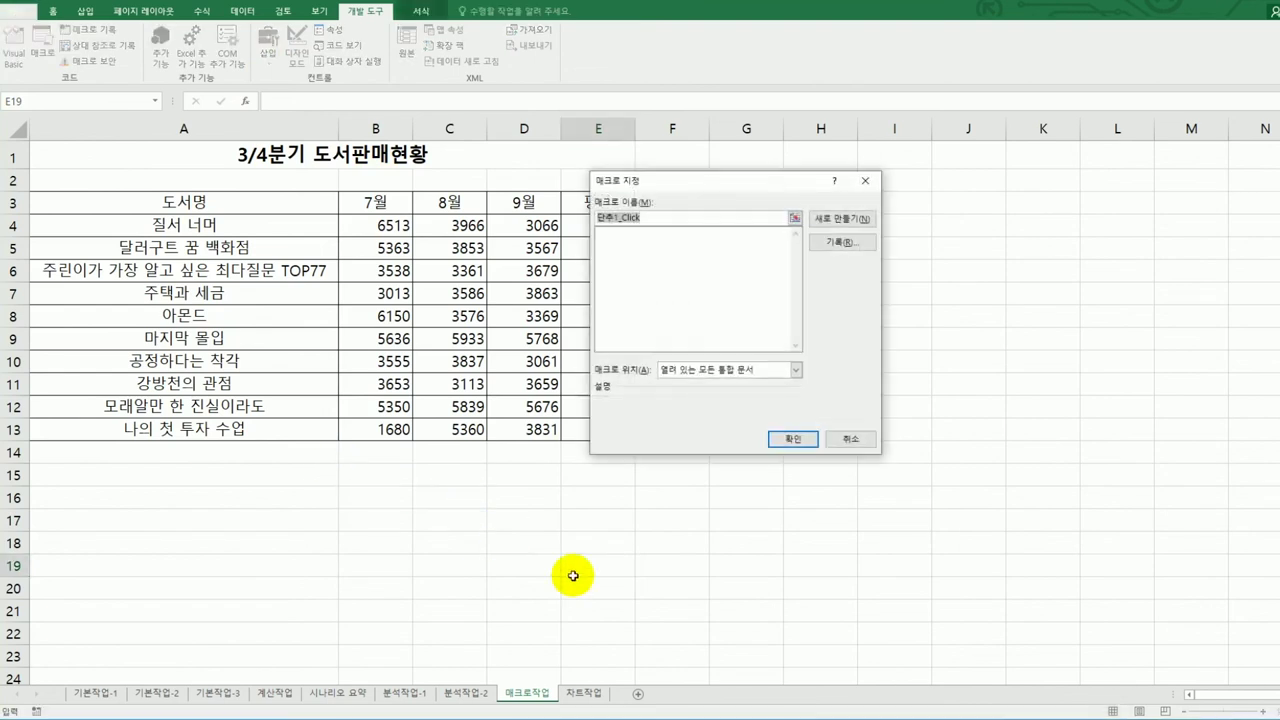
# - Start recording a macro named 평균 for the new button, stored in the current workbook (현재 통합 문서)
pyautogui.write('ㅍㅕㅇㄱㅠㄴ')
pyautogui.click(840, 241)
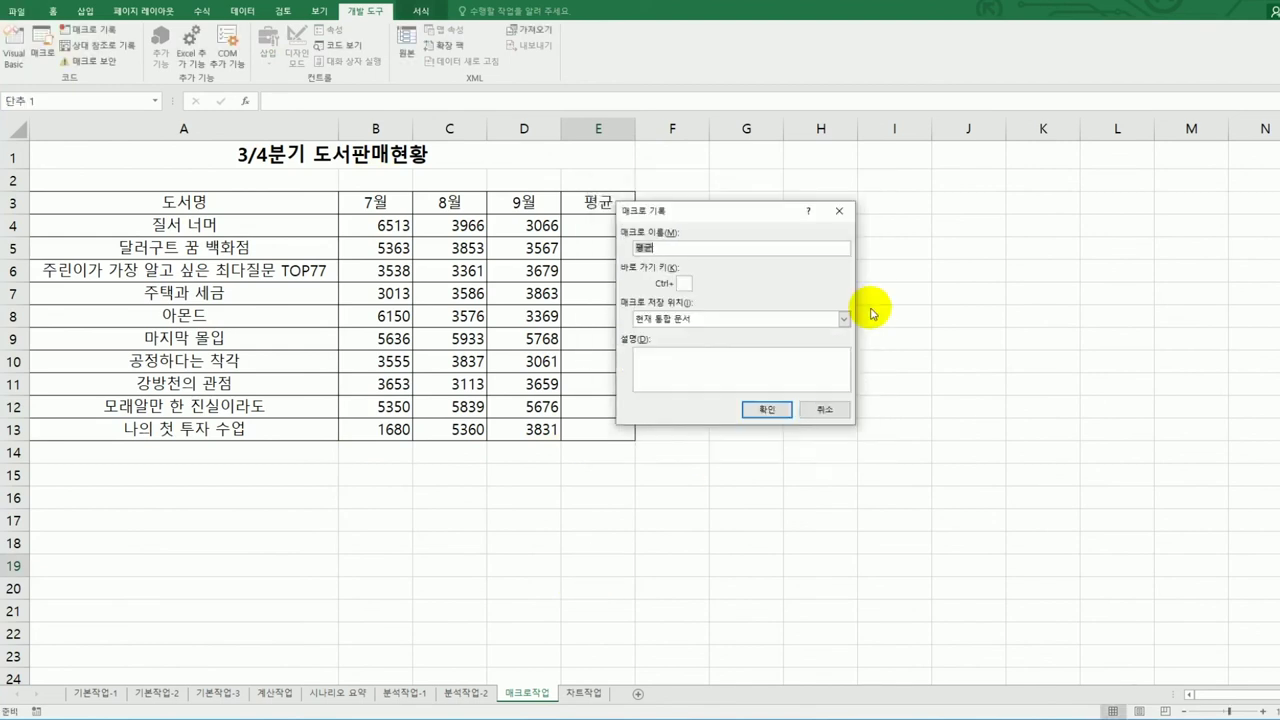
pyautogui.moveTo(720, 222); pyautogui.dragTo(855, 224)
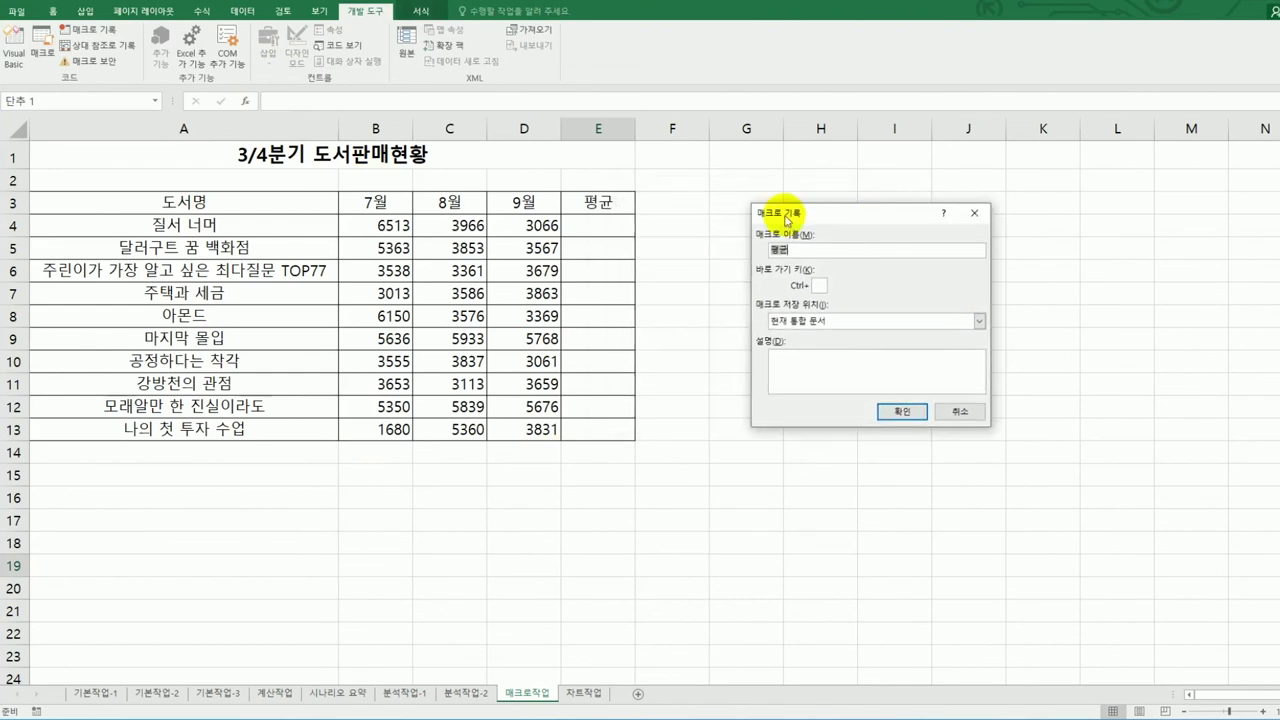
pyautogui.click(901, 411)
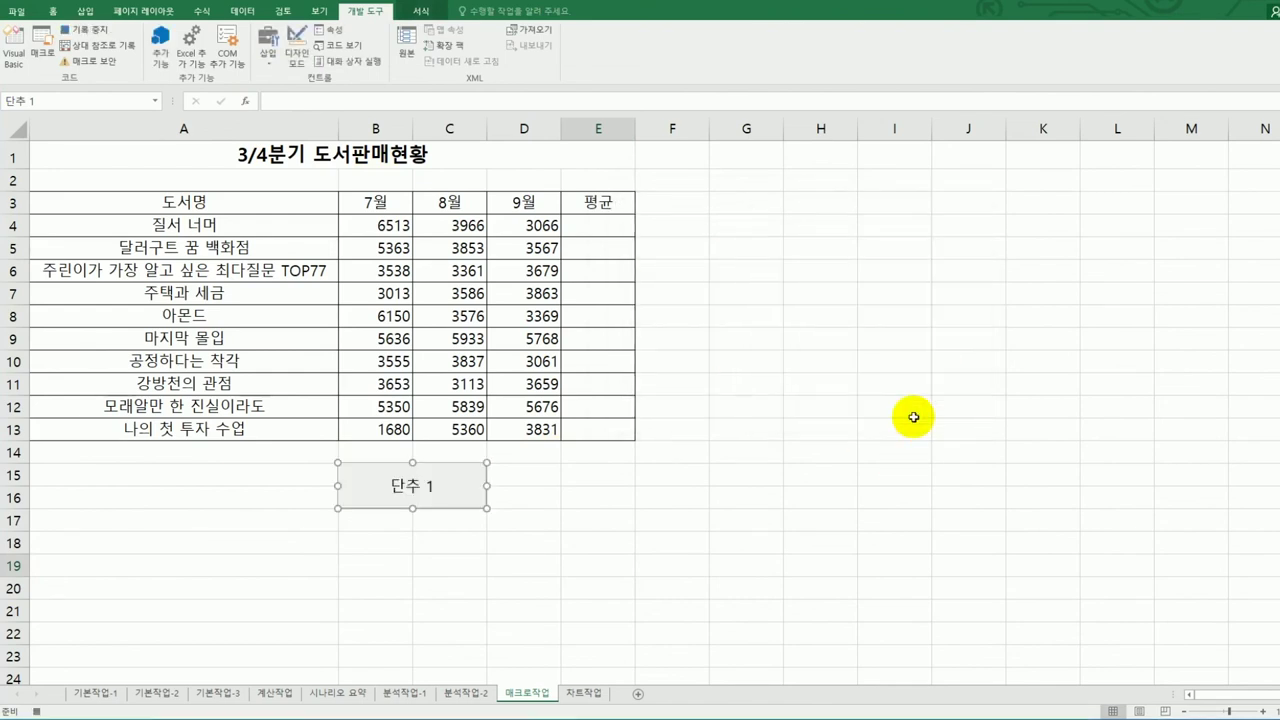
# - Enter =AVERAGE(B4:D4) in cell E4 to average the first book's monthly sales
pyautogui.click(603, 229)
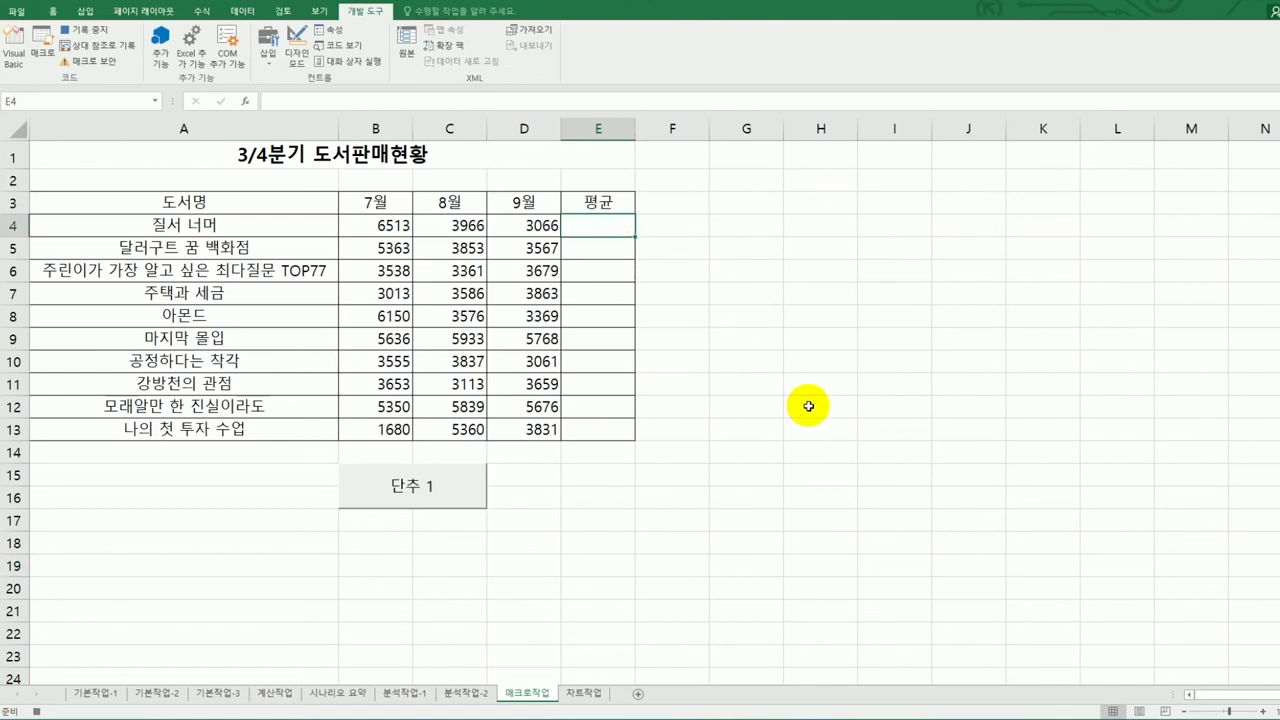
pyautogui.write('=')
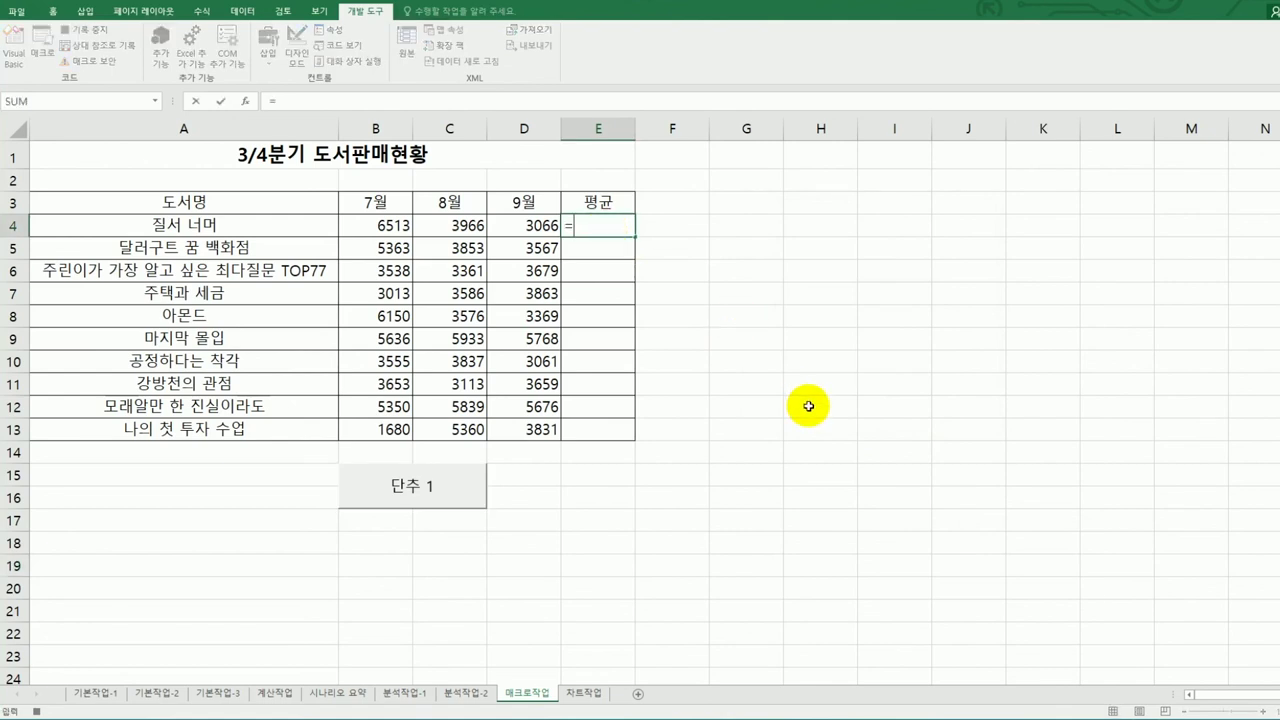
pyautogui.write('av')
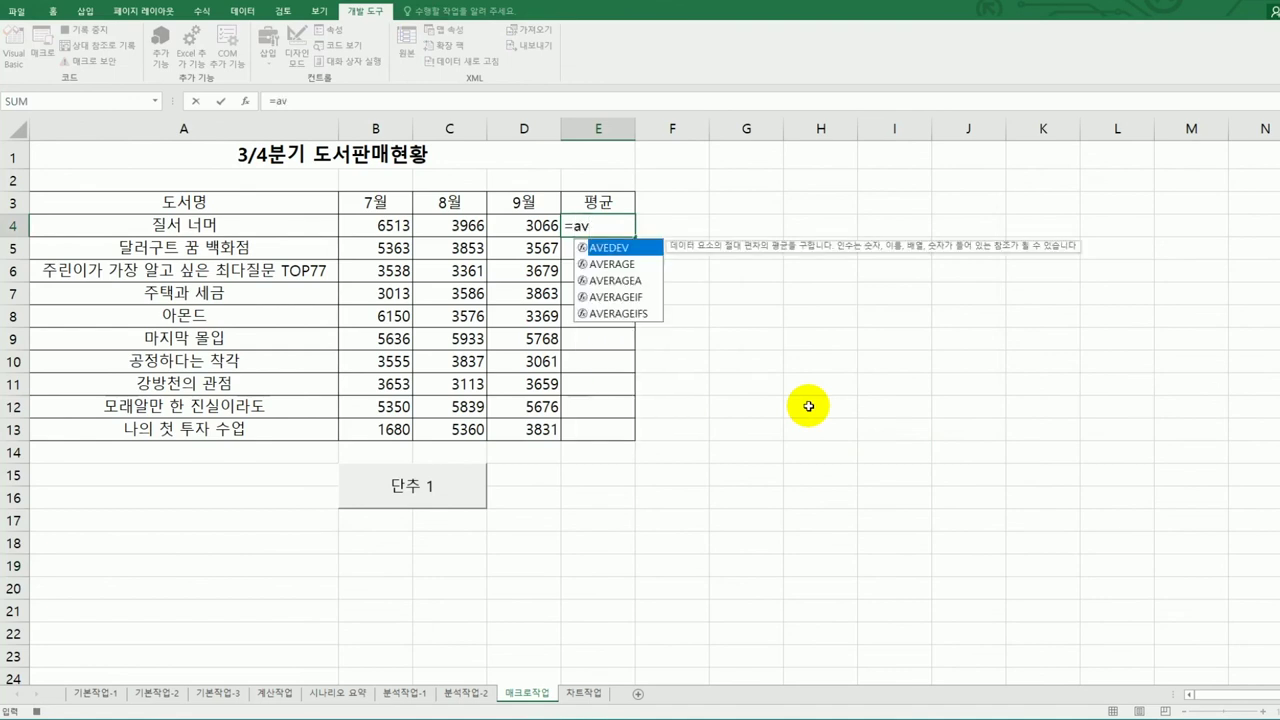
pyautogui.press('Down')
pyautogui.press('Tab')
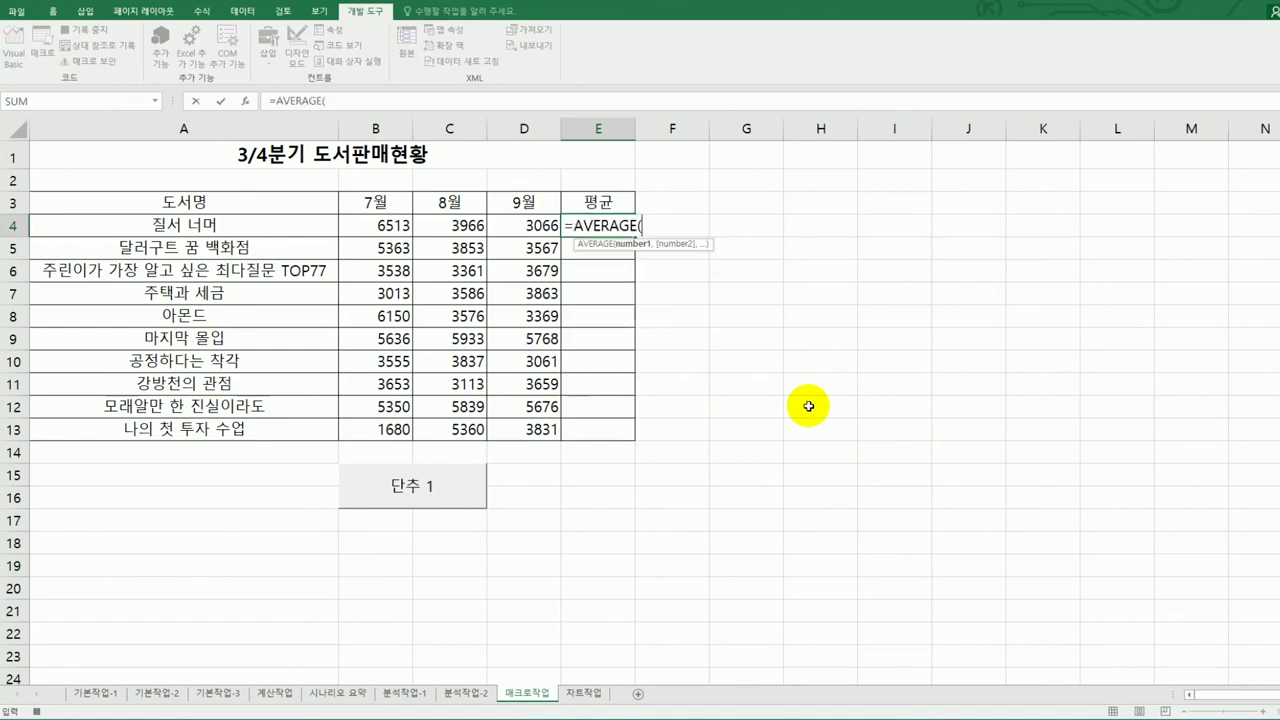
pyautogui.moveTo(395, 225); pyautogui.dragTo(505, 225)
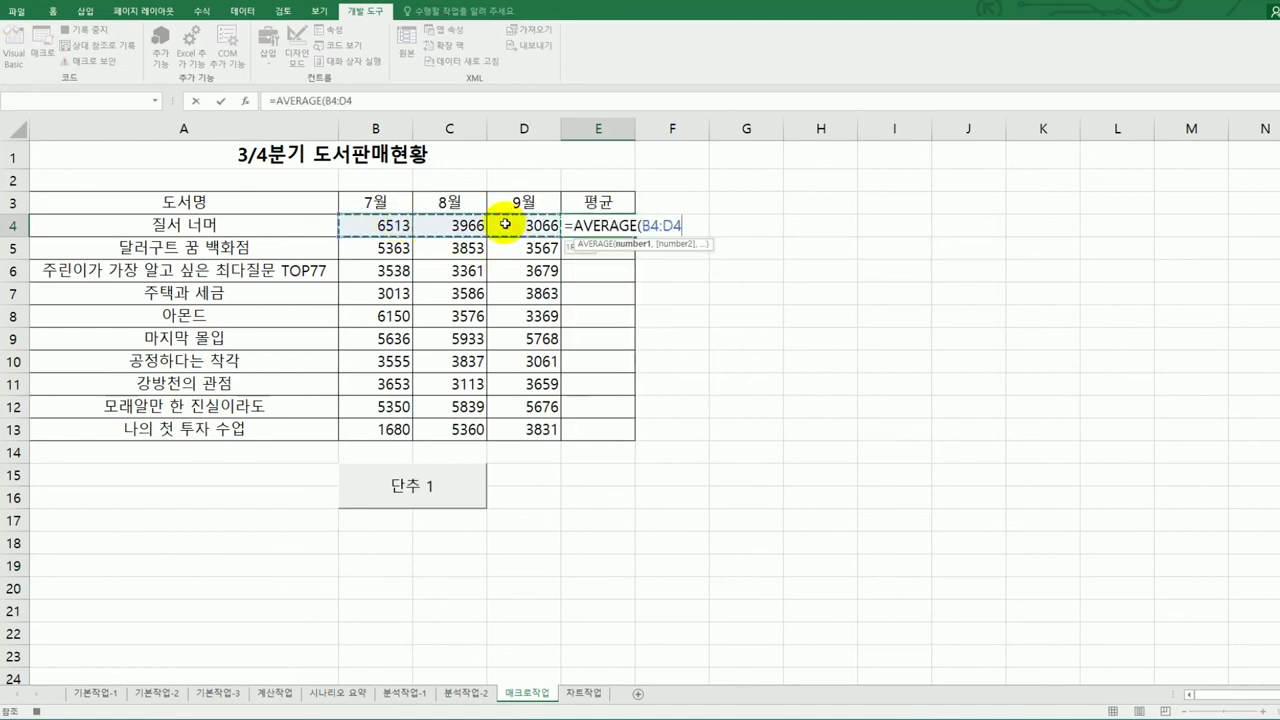
pyautogui.write(')')
pyautogui.press('Return')
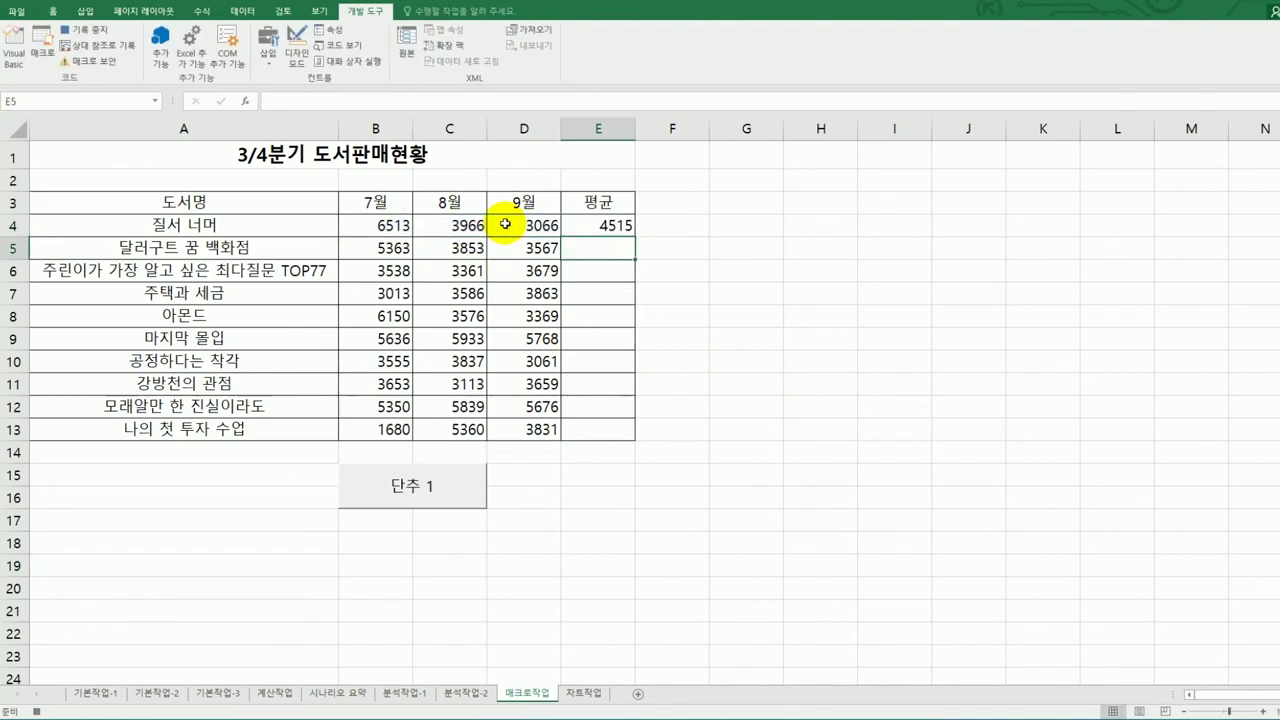
# - Fill the average formula from E4 down to E13 and stop the macro recording
pyautogui.click(603, 226)
pyautogui.moveTo(634, 237); pyautogui.dragTo(622, 436)
pyautogui.click(621, 432)
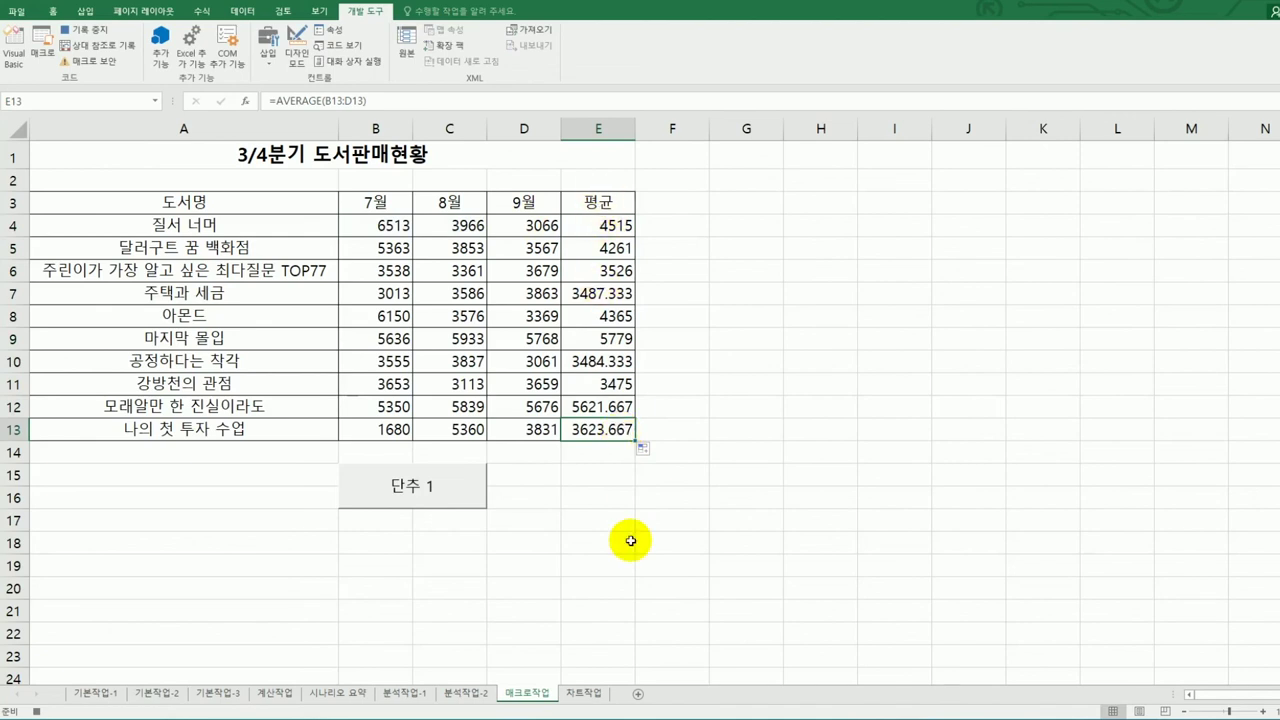
pyautogui.click(104, 30)
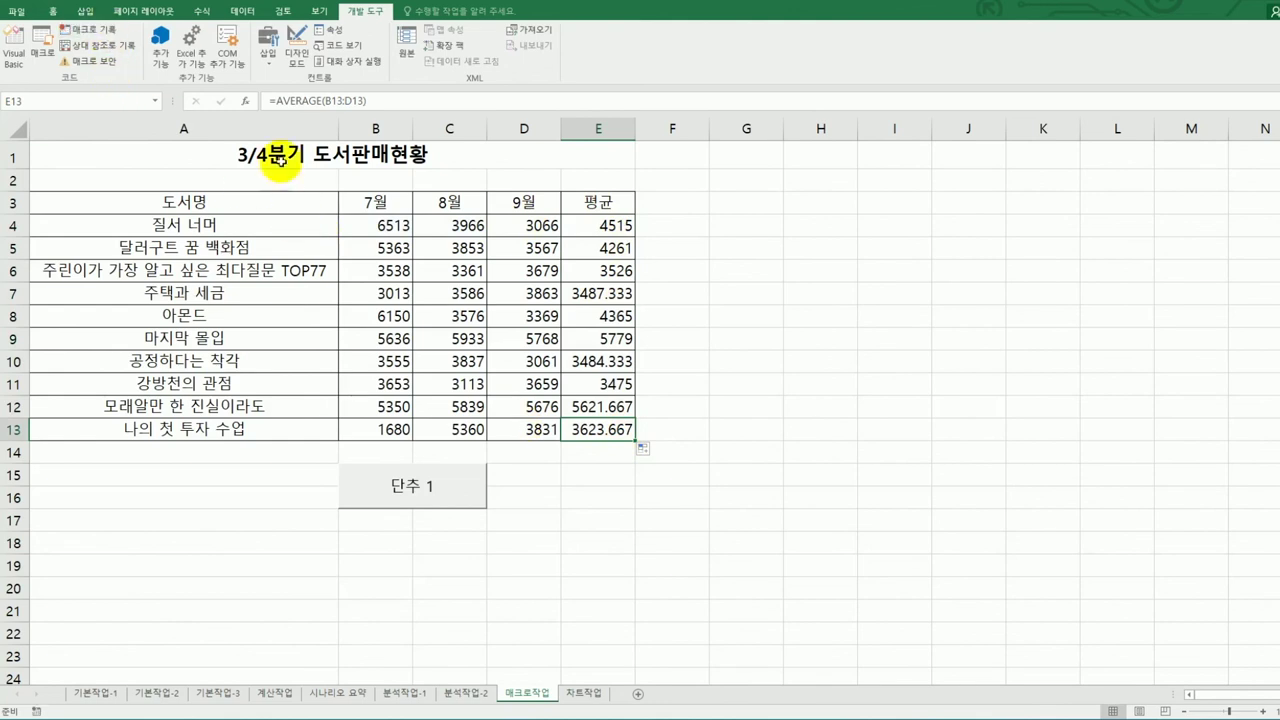
# - Change the form button's label to 평균
pyautogui.rightClick(431, 494)
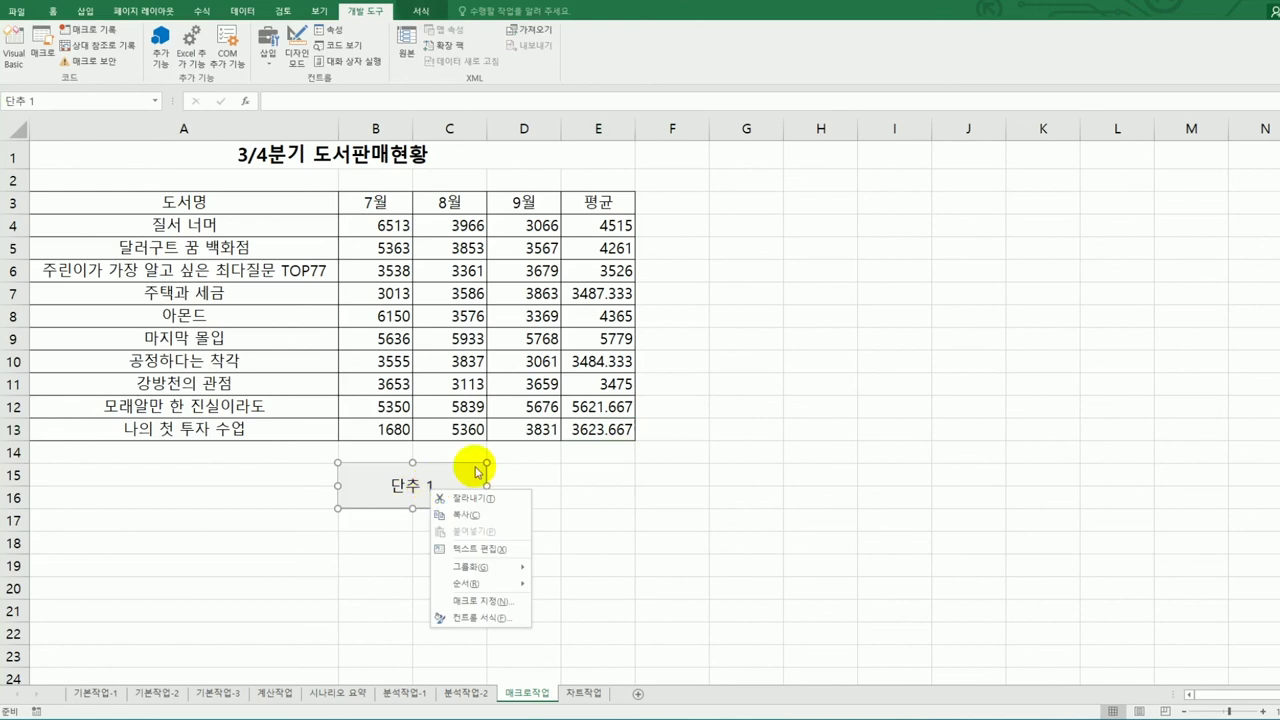
pyautogui.click(498, 549)
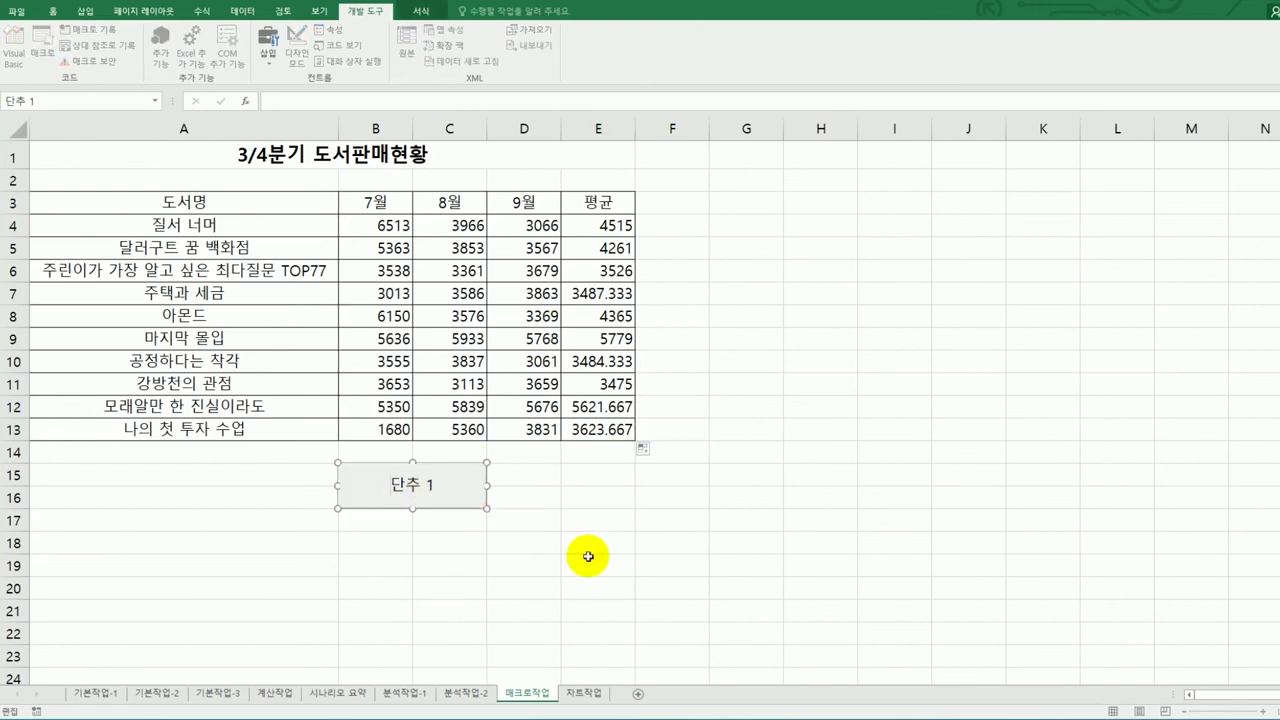
pyautogui.hotkey('ctrl', 'a')
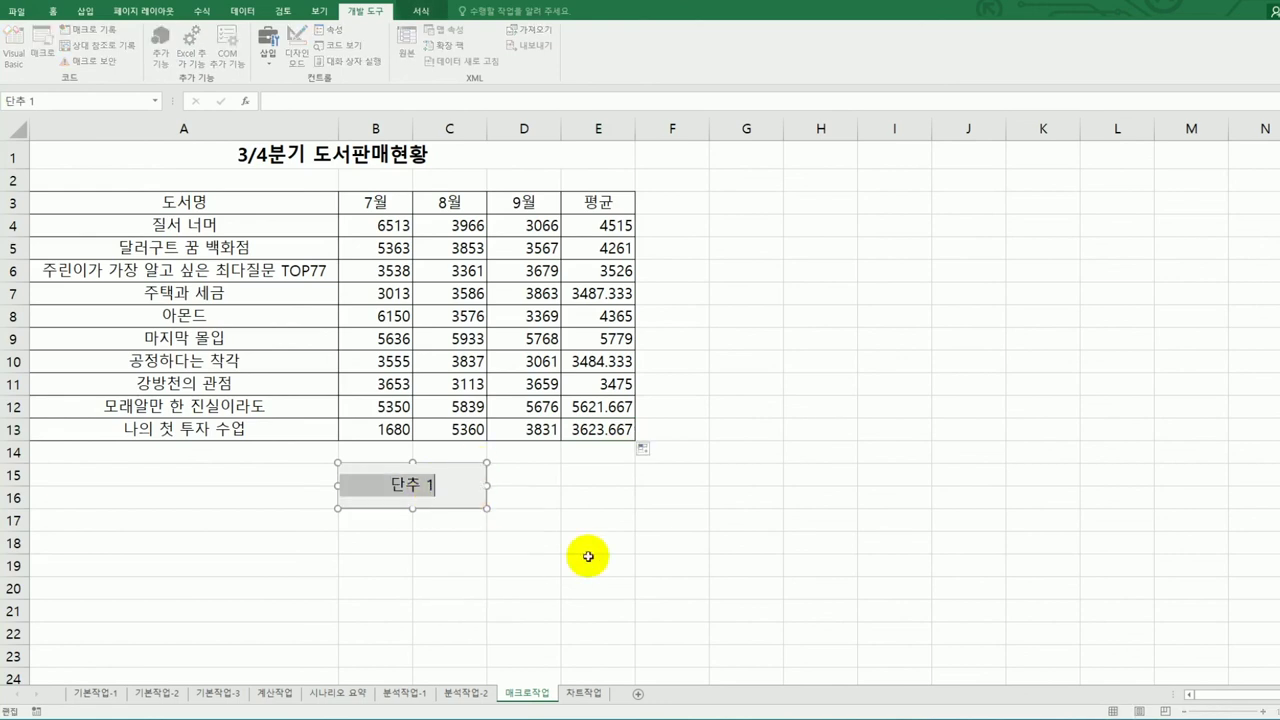
pyautogui.write('vudrbs')
pyautogui.press('BackSpace')
pyautogui.press('BackSpace')
pyautogui.press('BackSpace')
pyautogui.press('BackSpace')
pyautogui.press('BackSpace')
pyautogui.press('BackSpace')
pyautogui.write('평ㄱ')
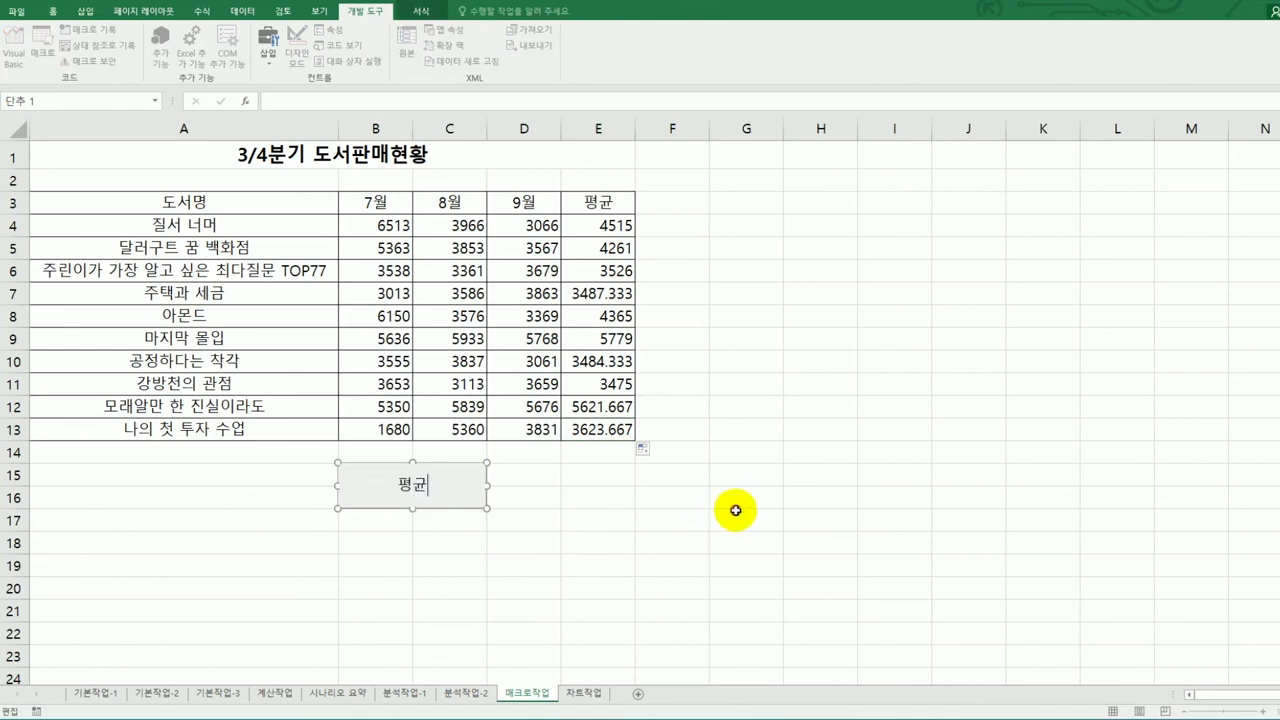
pyautogui.click(740, 517)
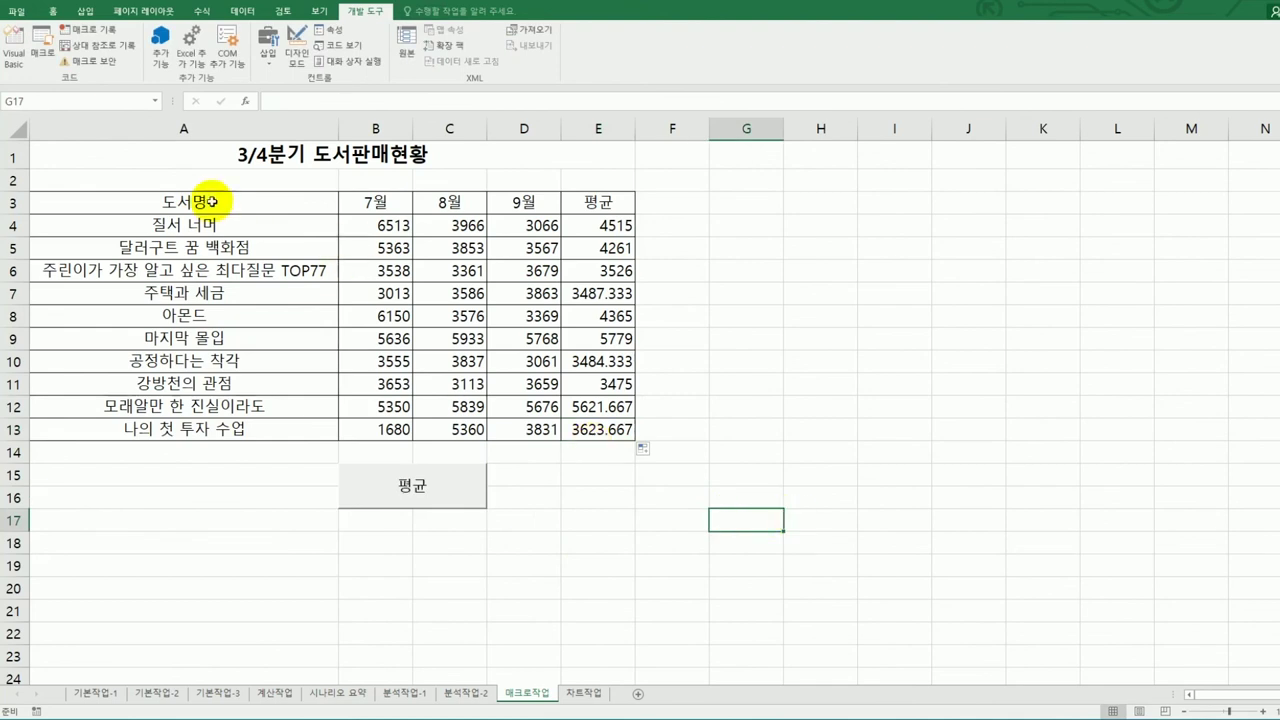
# - Draw a rounded rectangle shape that exactly covers cells D15:E16, beside the 평균 button
pyautogui.click(83, 13)
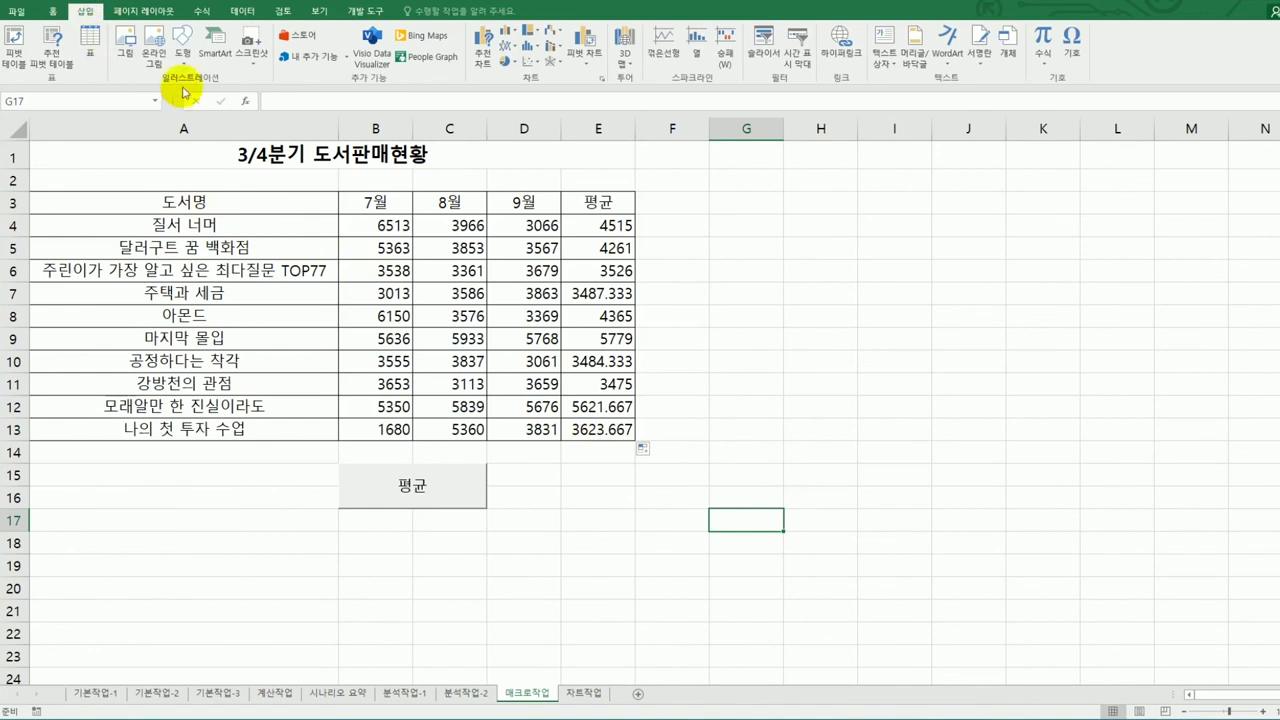
pyautogui.click(182, 50)
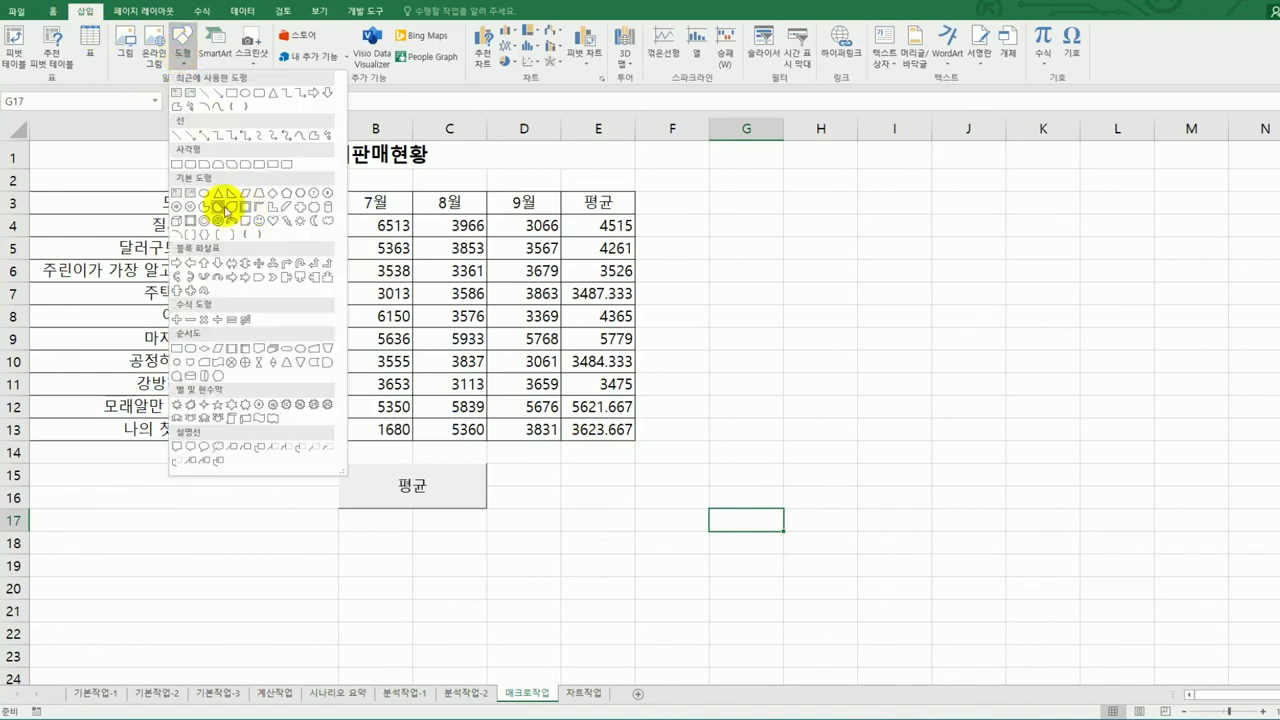
pyautogui.click(191, 166)
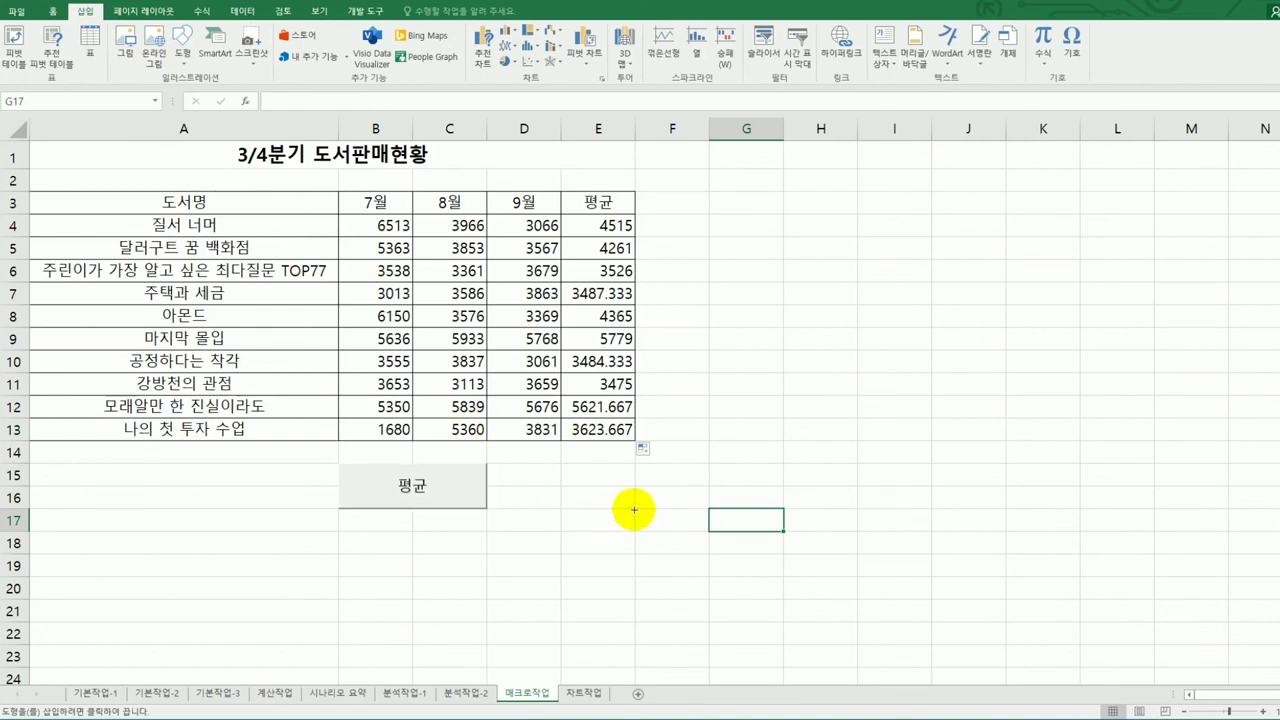
pyautogui.press('alt')
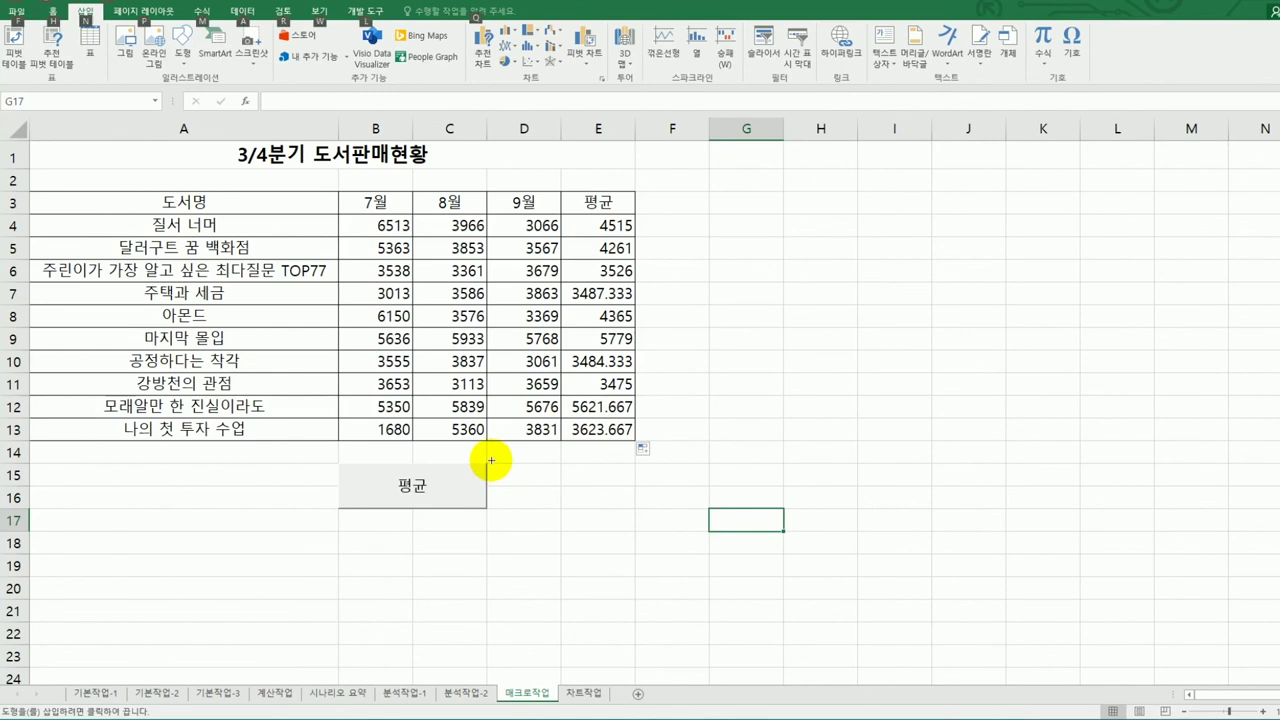
pyautogui.moveTo(490, 463); pyautogui.dragTo(620, 510)
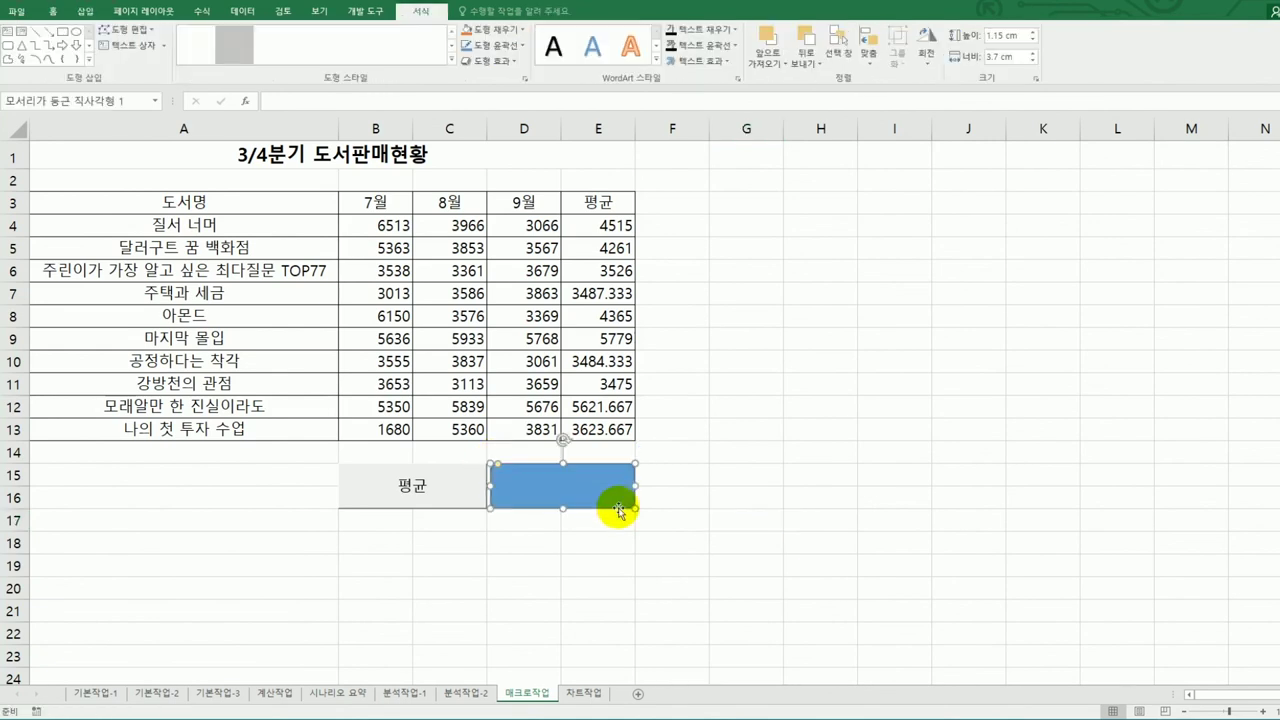
pyautogui.moveTo(489, 486); pyautogui.dragTo(483, 486)
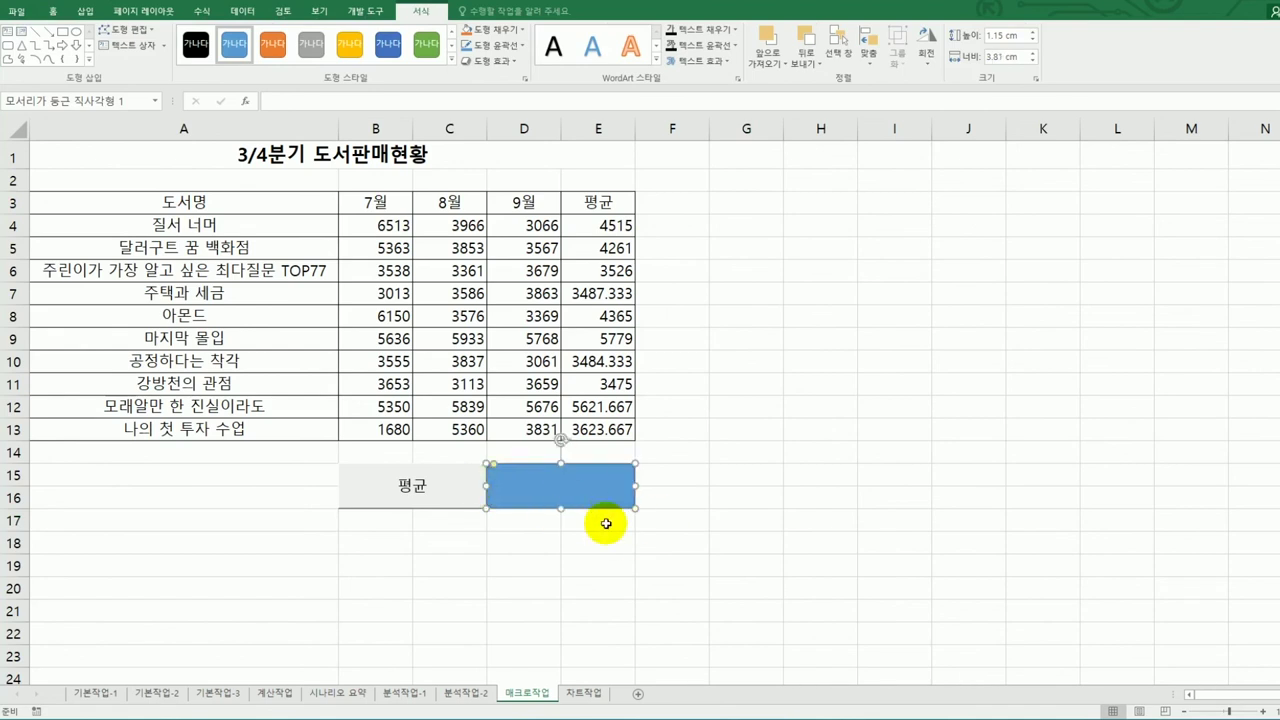
# - Assign a new macro named 쉼표 to the rounded rectangle and start recording it in the current workbook
pyautogui.rightClick(589, 493)
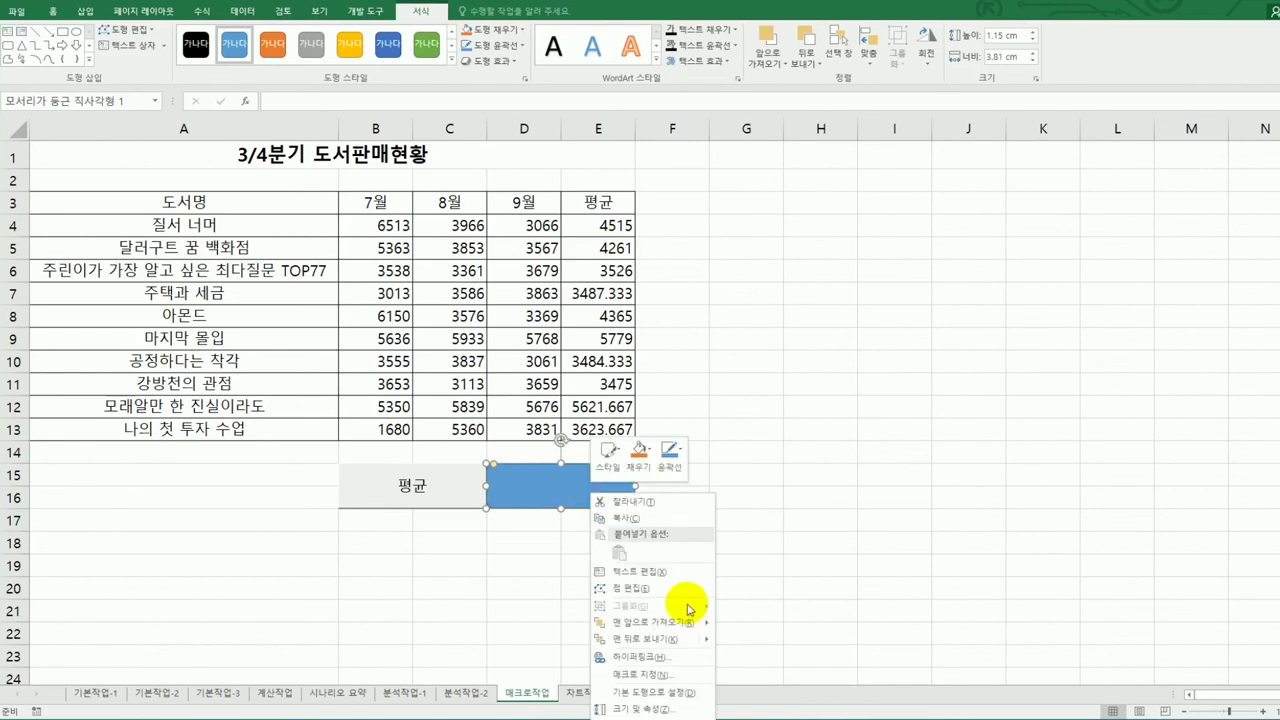
pyautogui.click(680, 674)
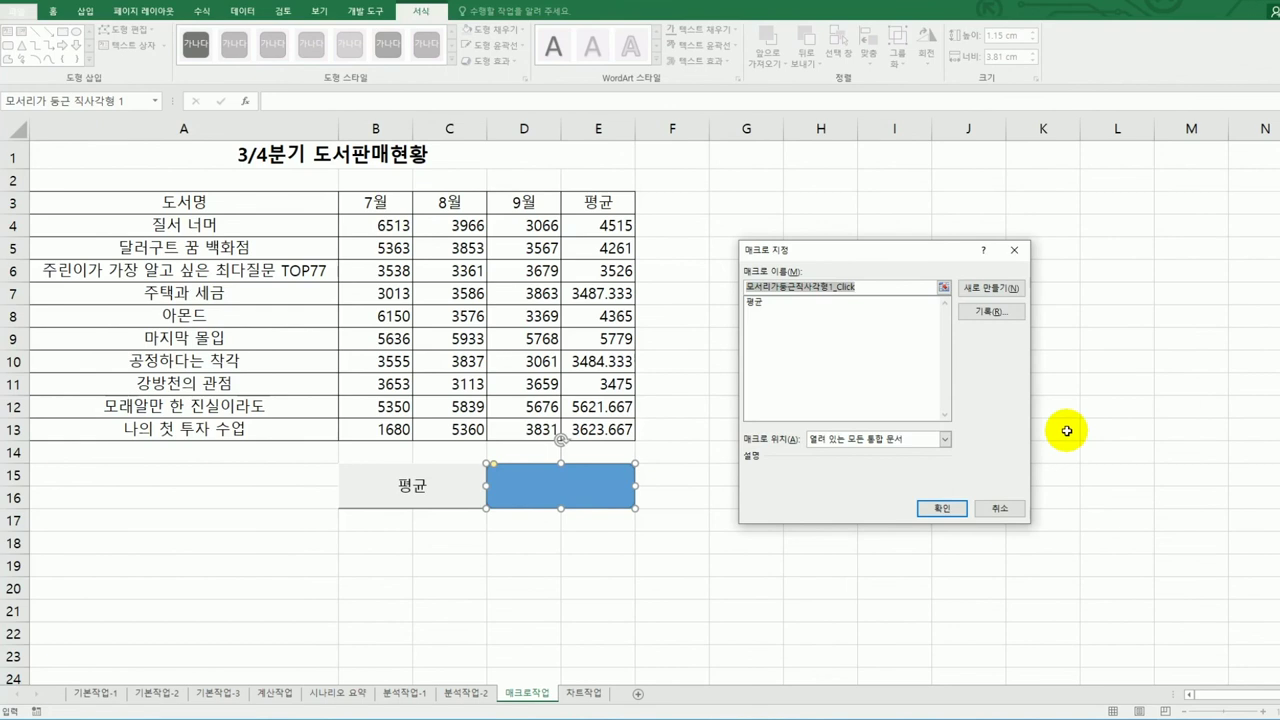
pyautogui.write('평')
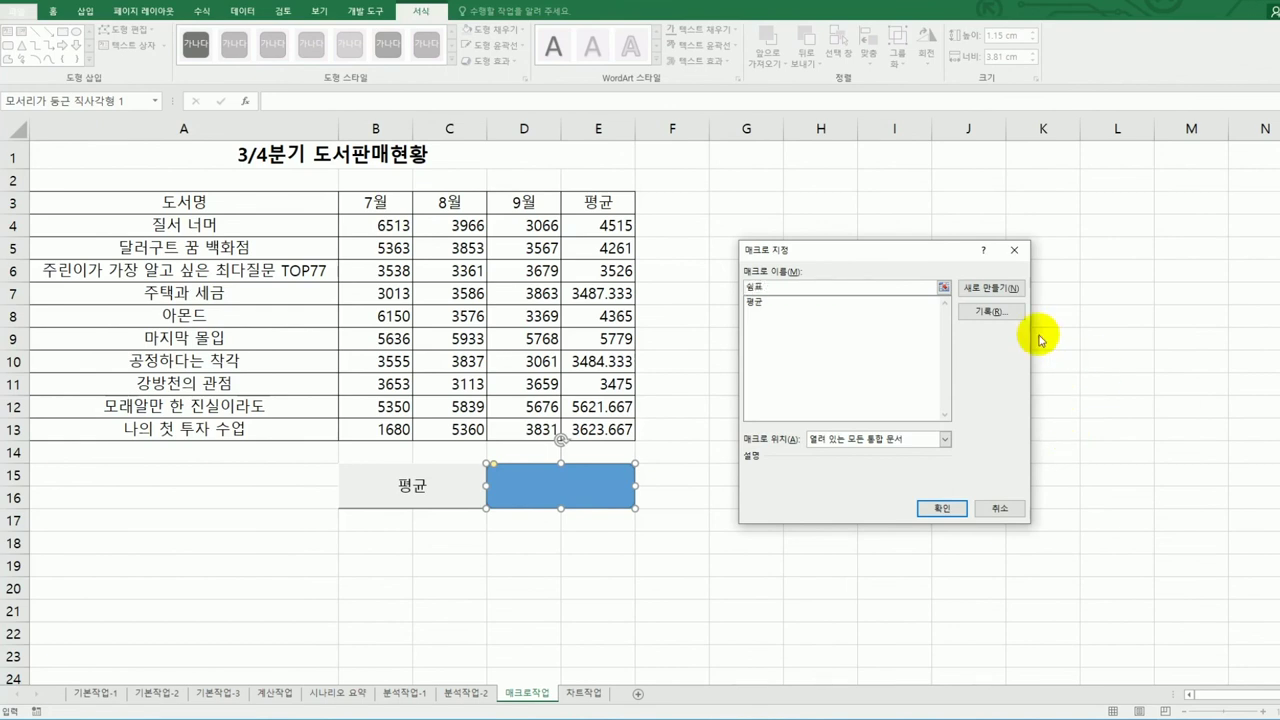
pyautogui.click(991, 311)
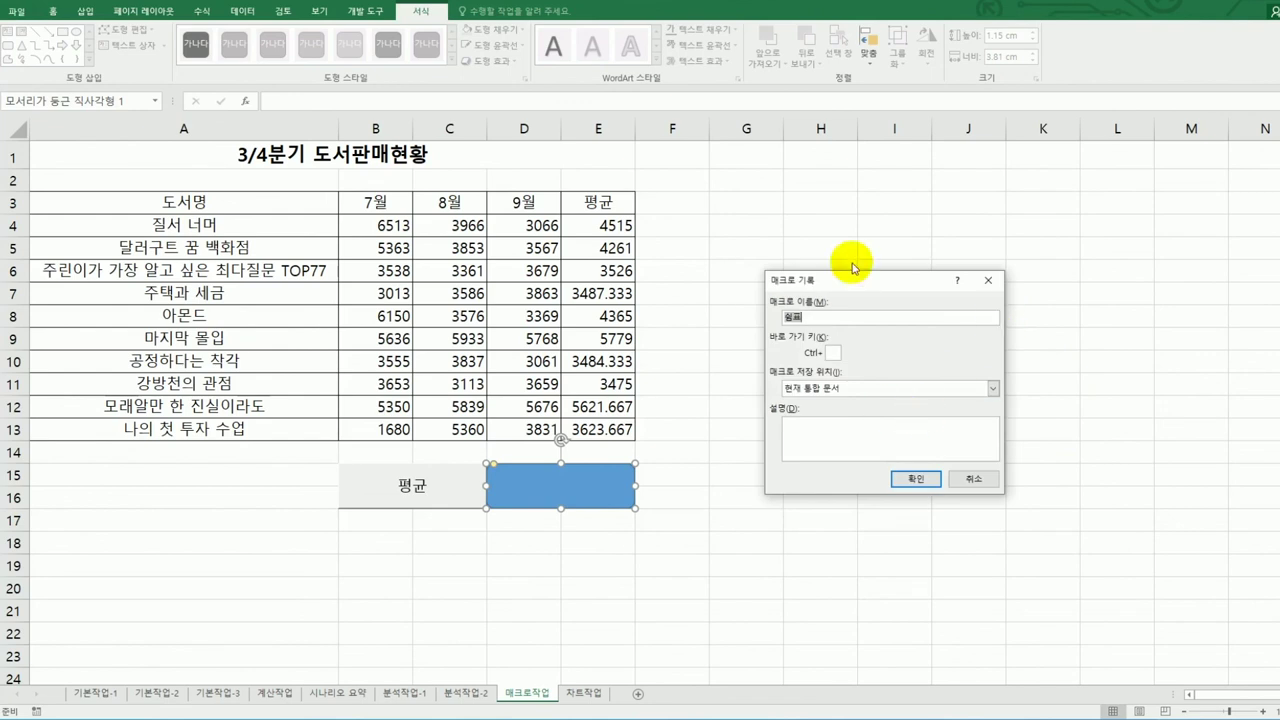
pyautogui.click(903, 477)
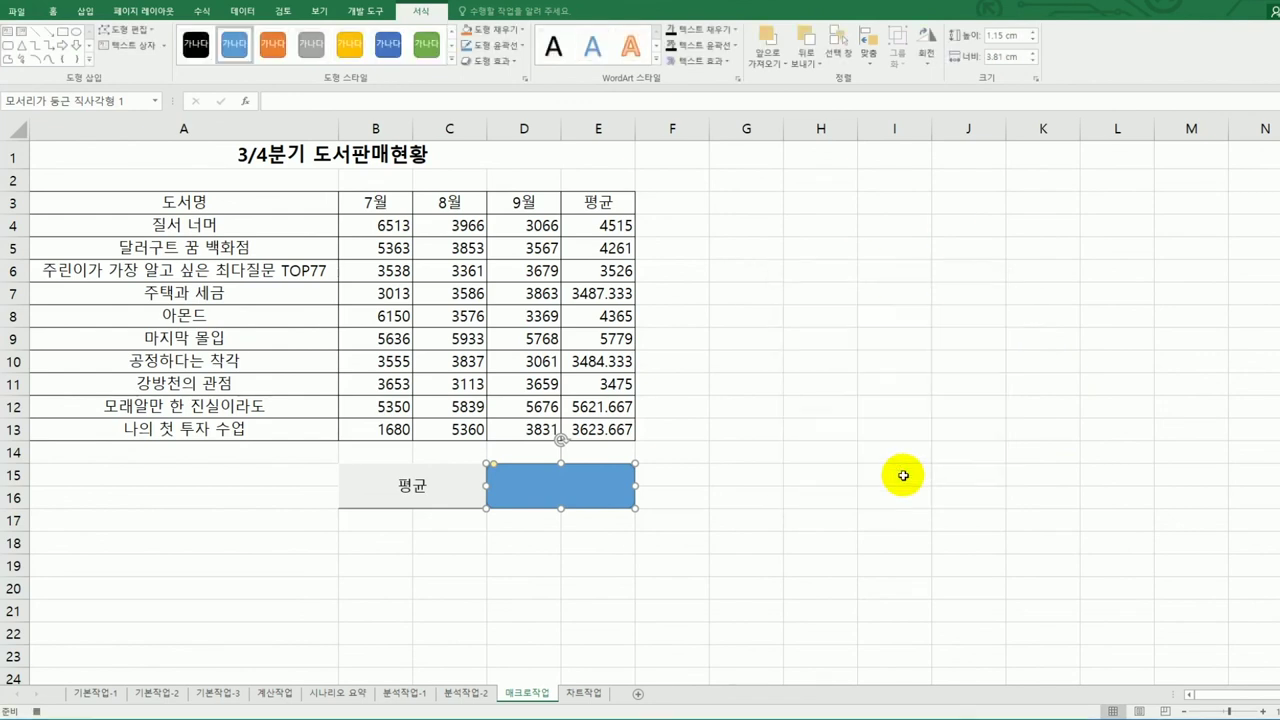
# - Apply the comma style to cells B4:E13 and stop the macro recording
pyautogui.moveTo(395, 226); pyautogui.dragTo(600, 432)
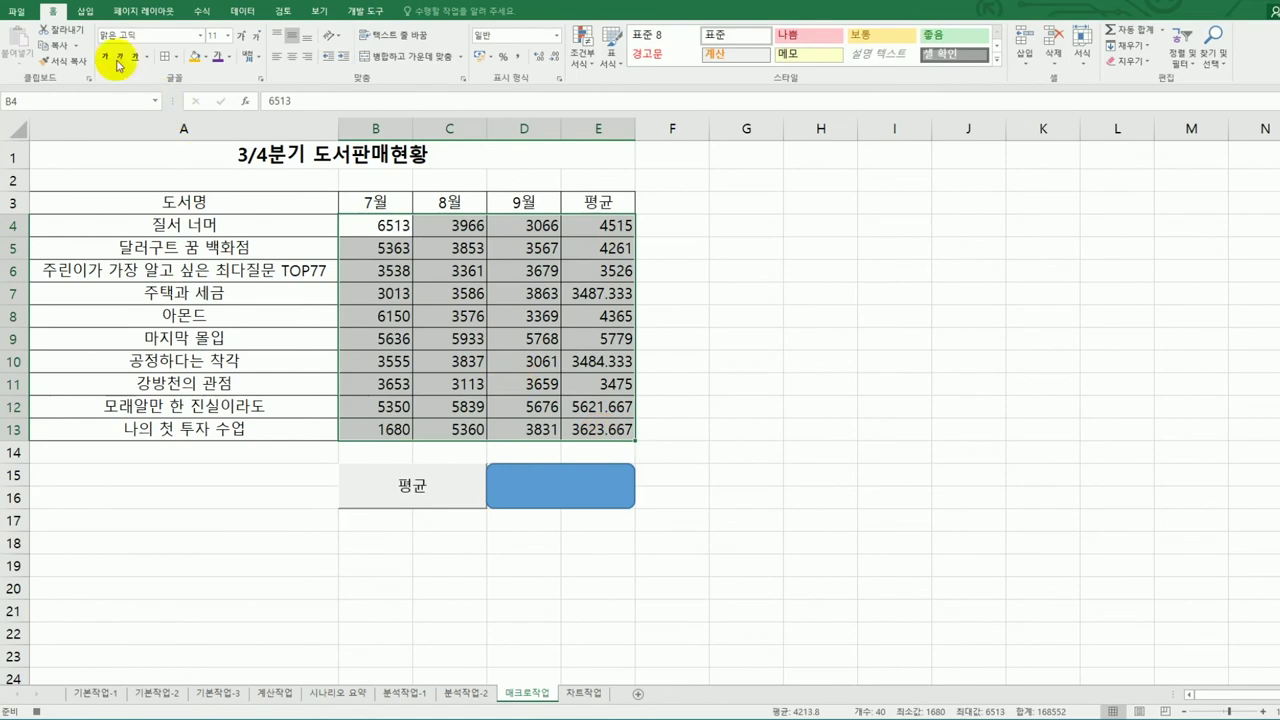
pyautogui.click(517, 56)
pyautogui.click(599, 424)
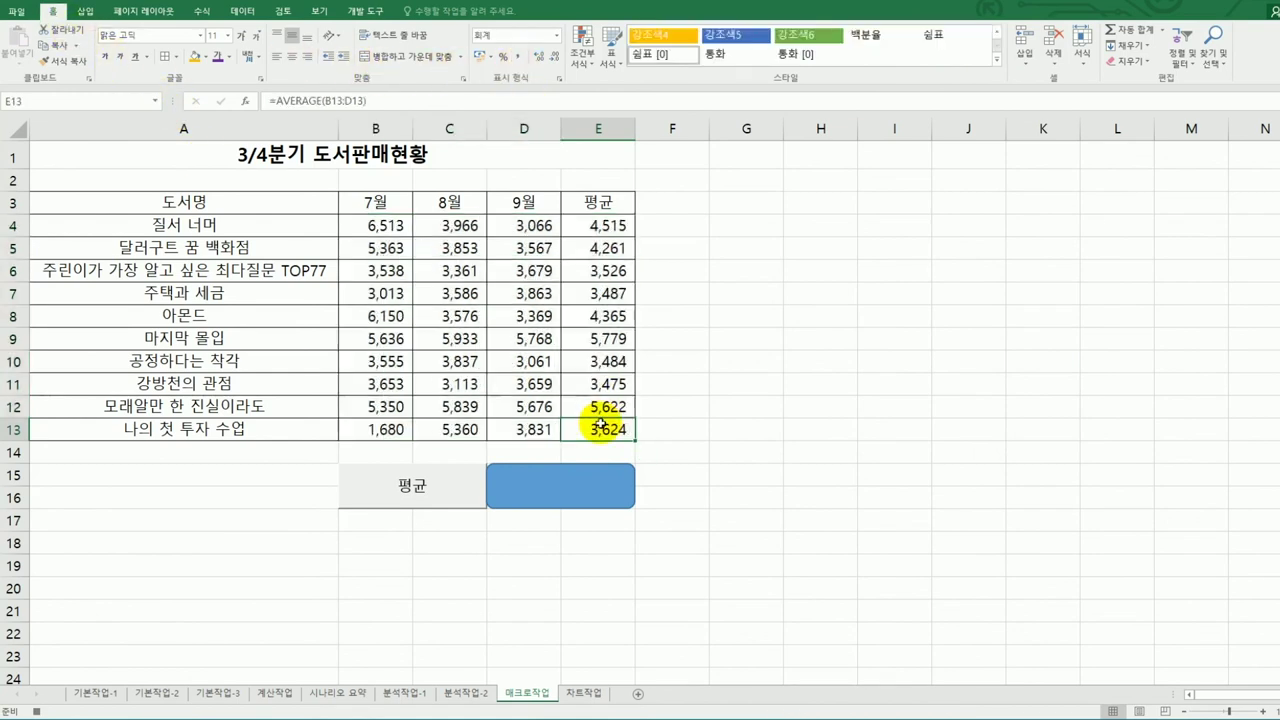
pyautogui.click(366, 11)
pyautogui.click(89, 32)
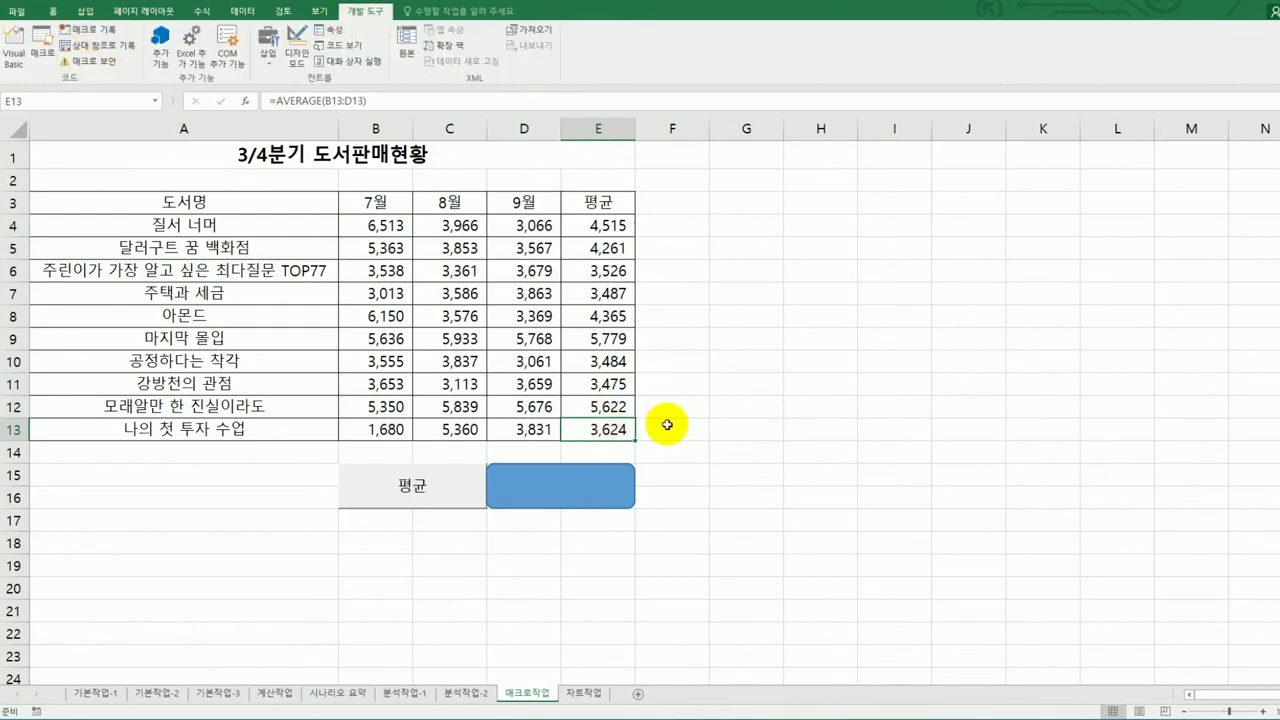
# - Add the text 쉼표 to the rounded rectangle over D15:E16
pyautogui.rightClick(565, 497)
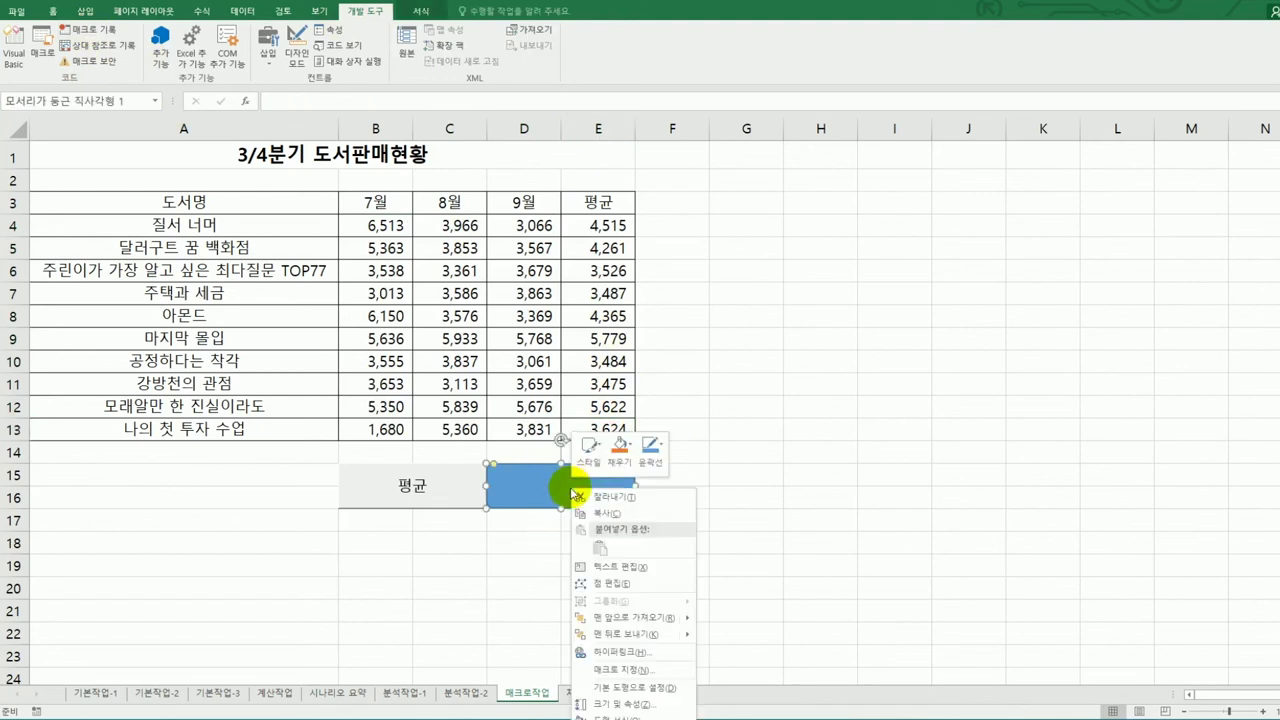
pyautogui.click(648, 567)
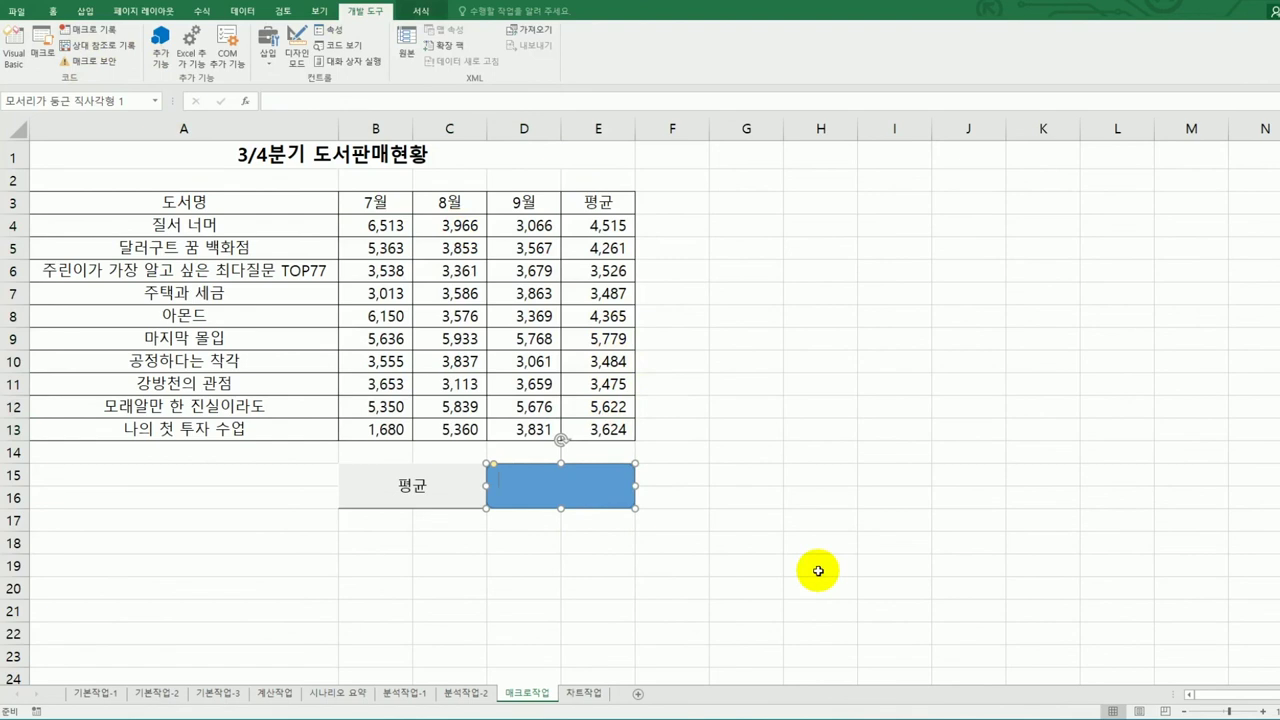
pyautogui.write('쉼ㅍ')
pyautogui.click(818, 571)
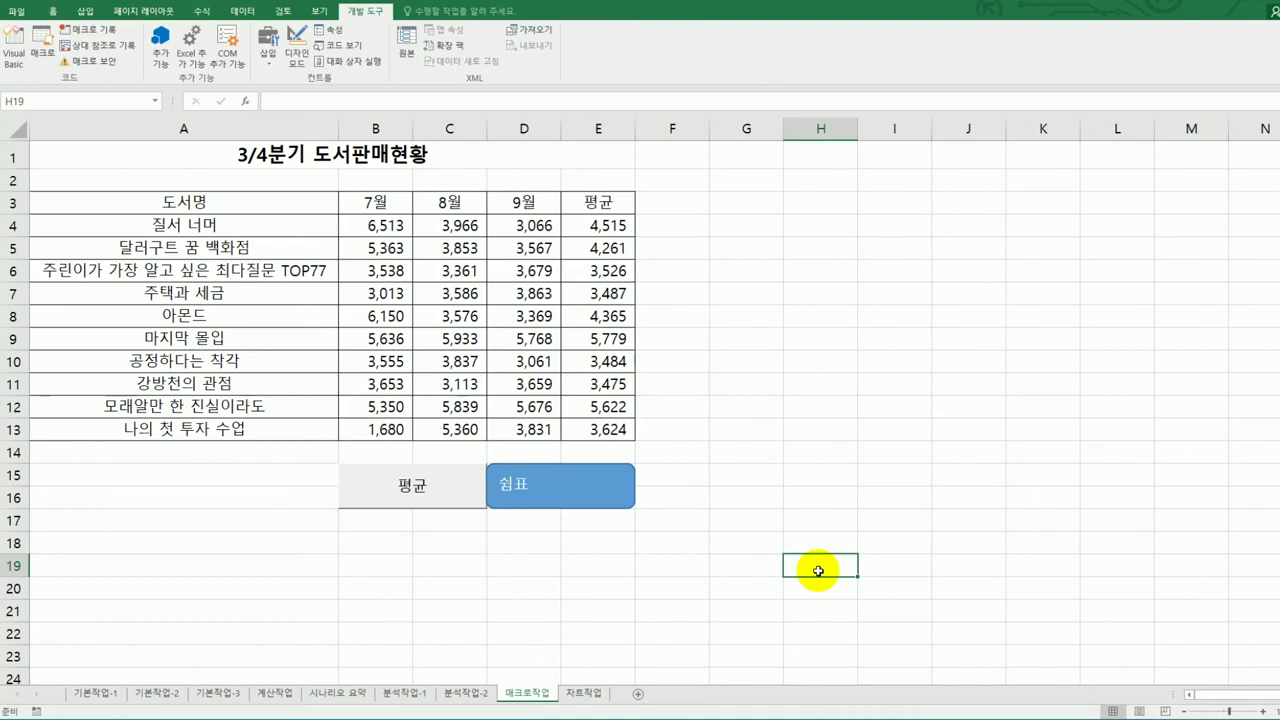
# - Change the line chart on the 차트작업 sheet to a 3차원 원형 (3-D pie) chart
pyautogui.click(590, 695)
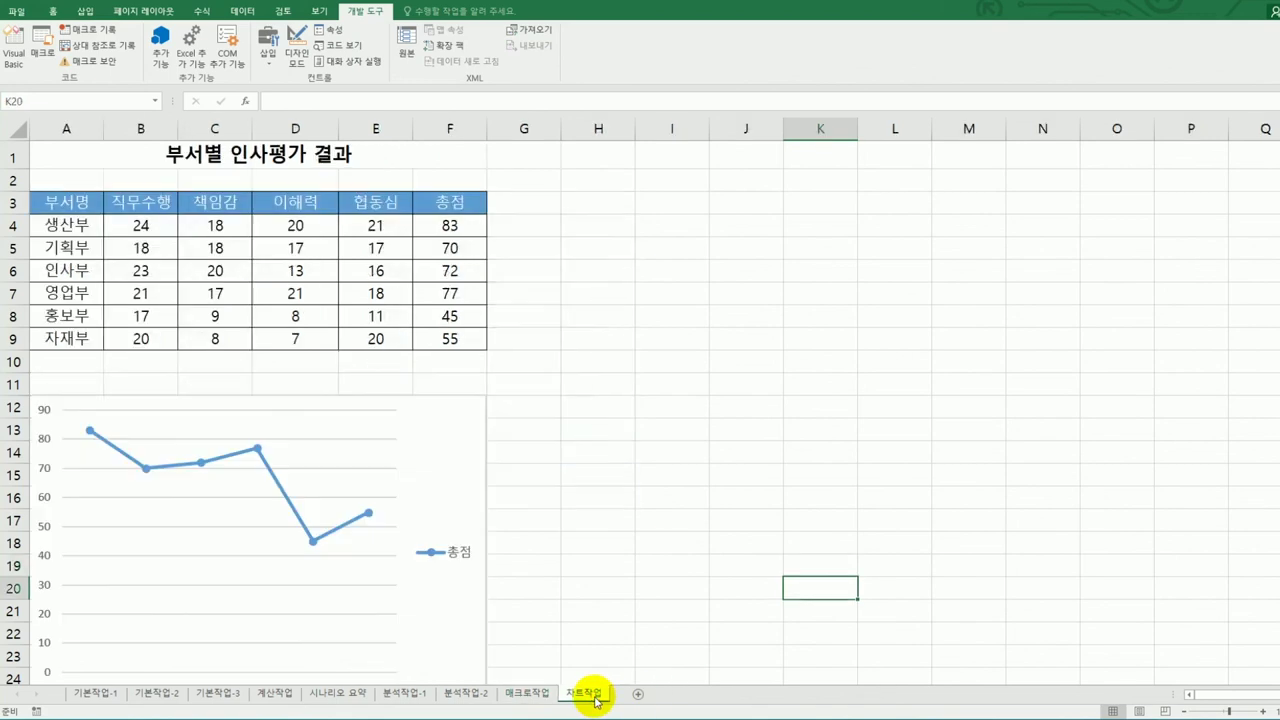
pyautogui.scroll(-2, 670, 530)
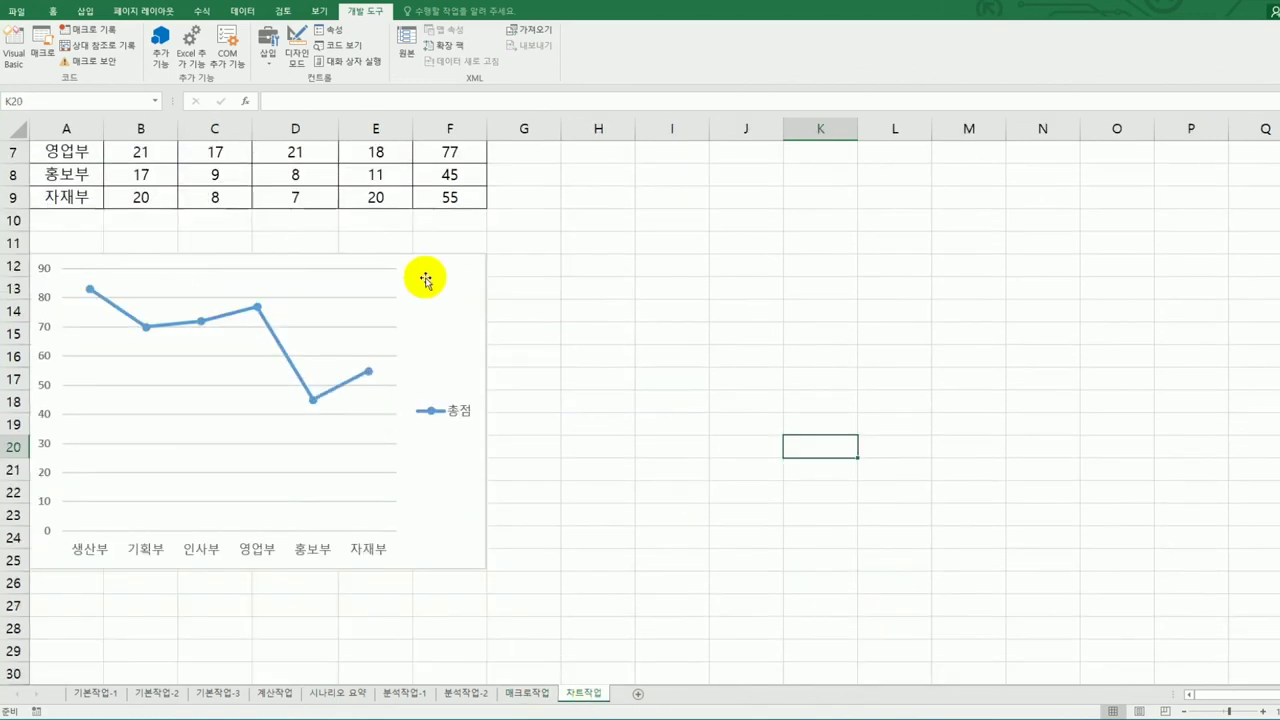
pyautogui.click(457, 292)
pyautogui.rightClick(452, 284)
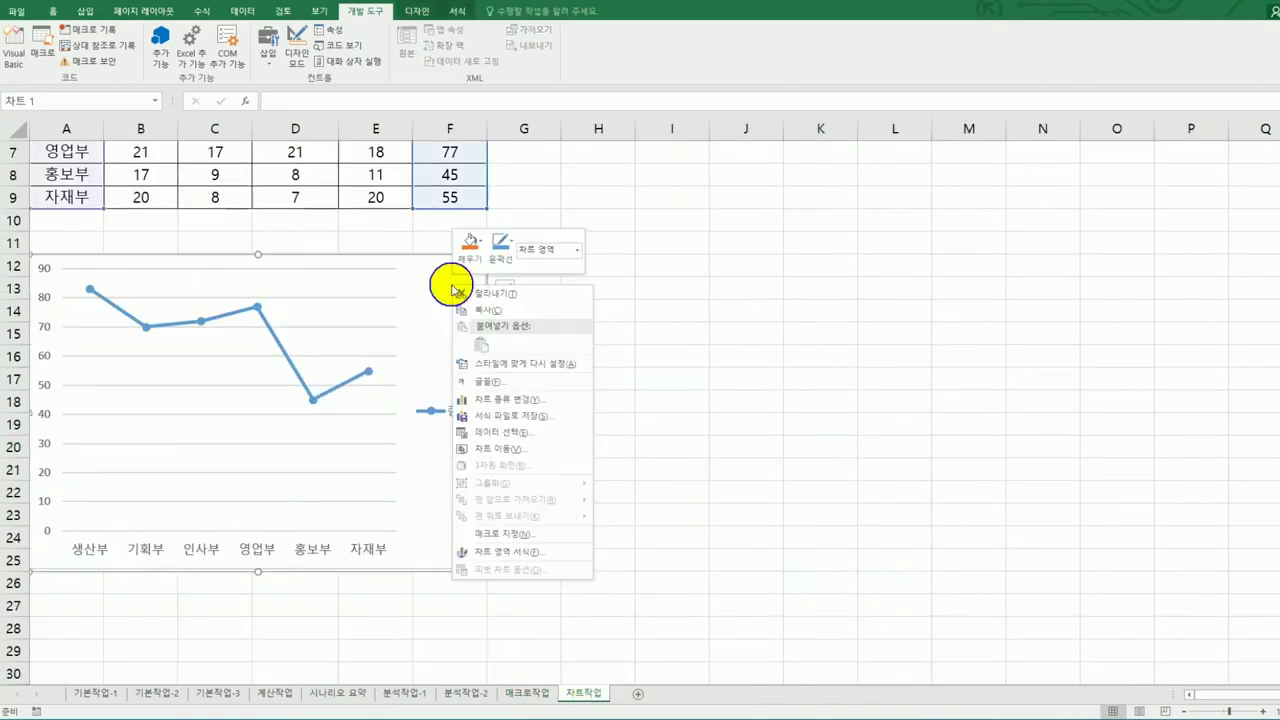
pyautogui.click(516, 400)
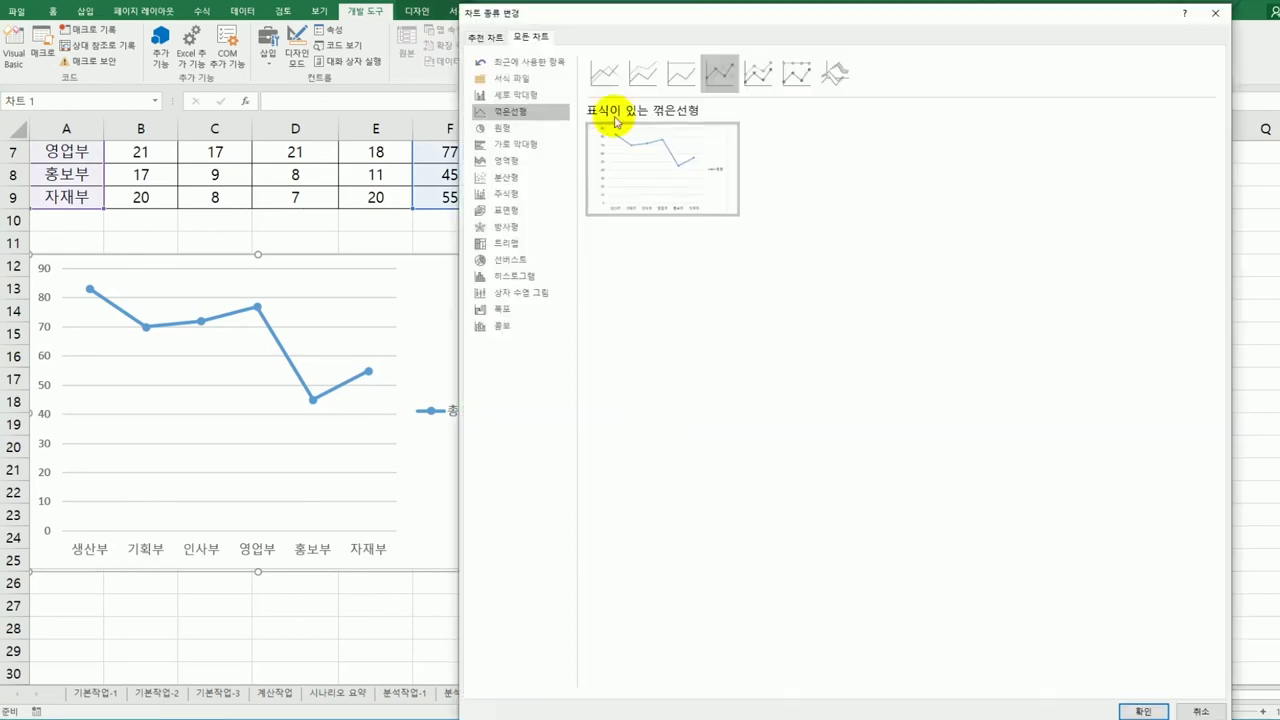
pyautogui.click(522, 129)
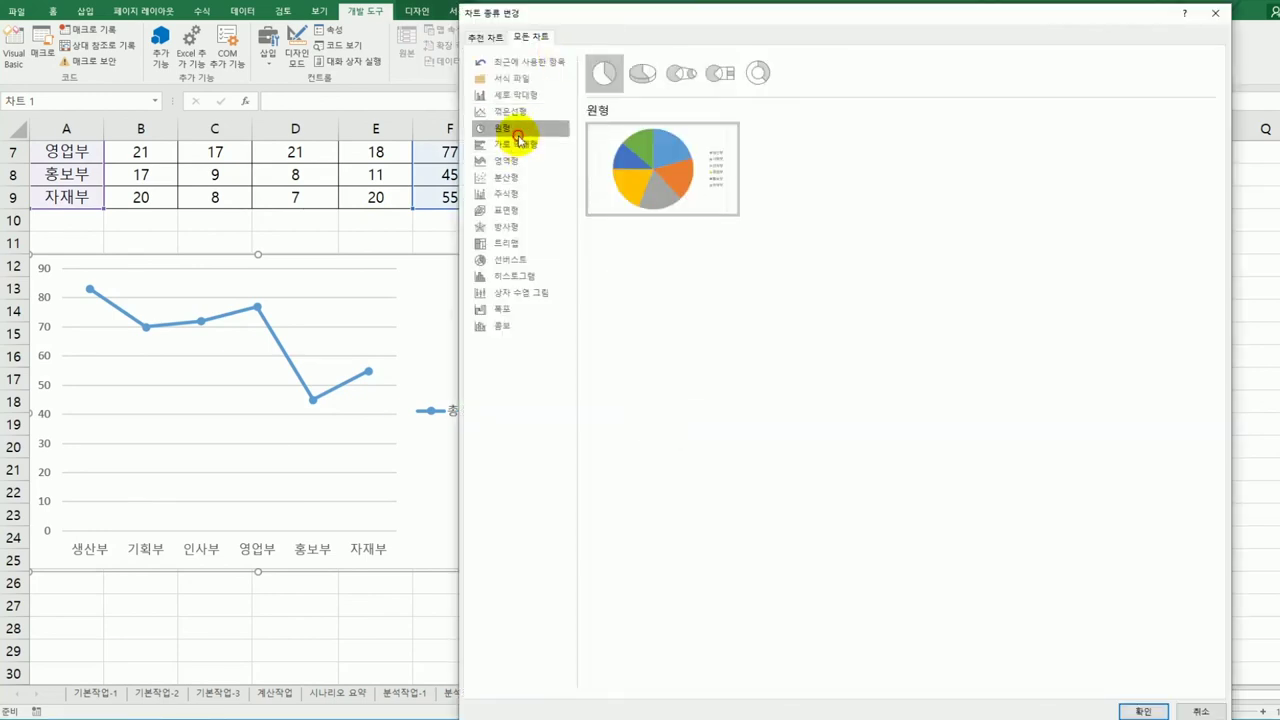
pyautogui.moveTo(643, 188)
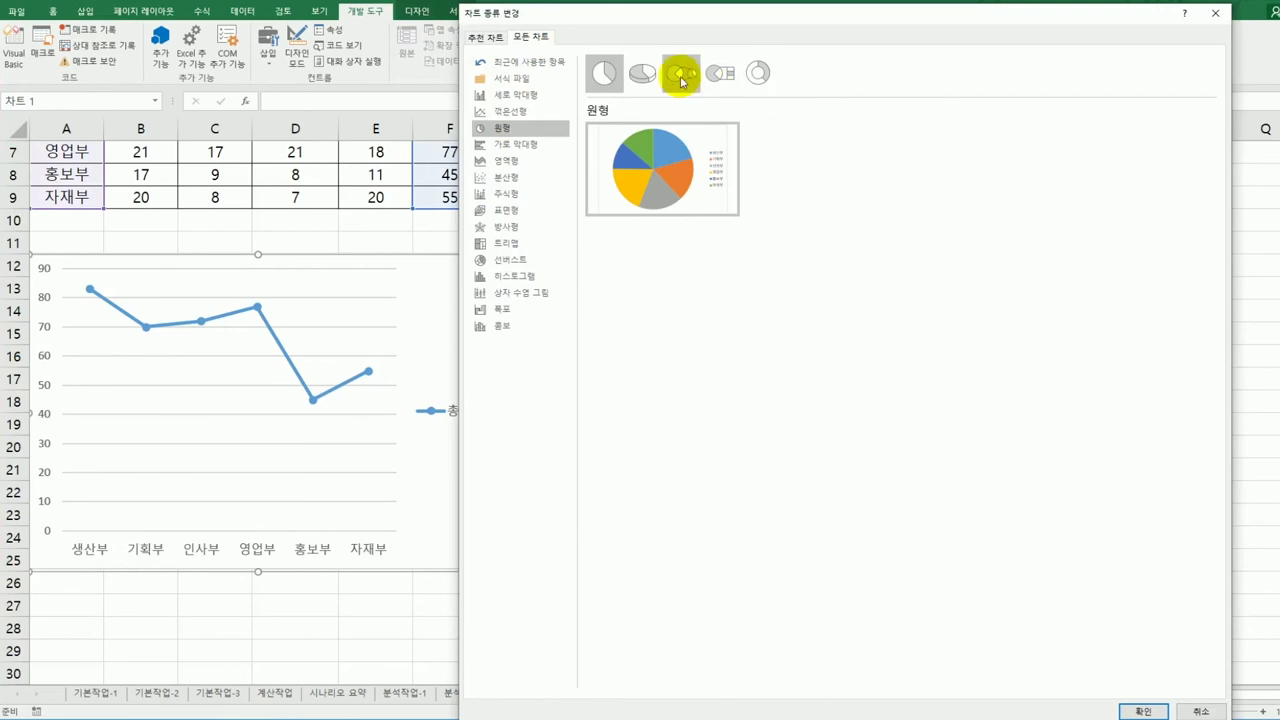
pyautogui.click(651, 77)
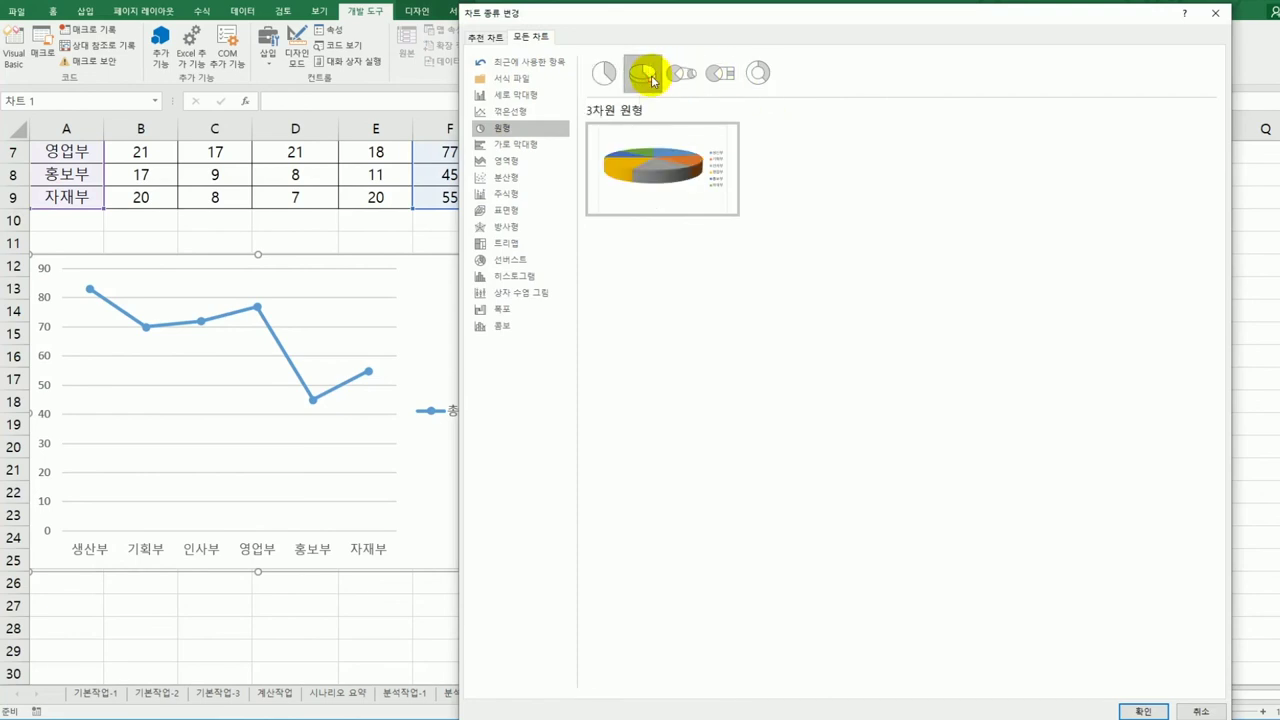
pyautogui.click(1140, 711)
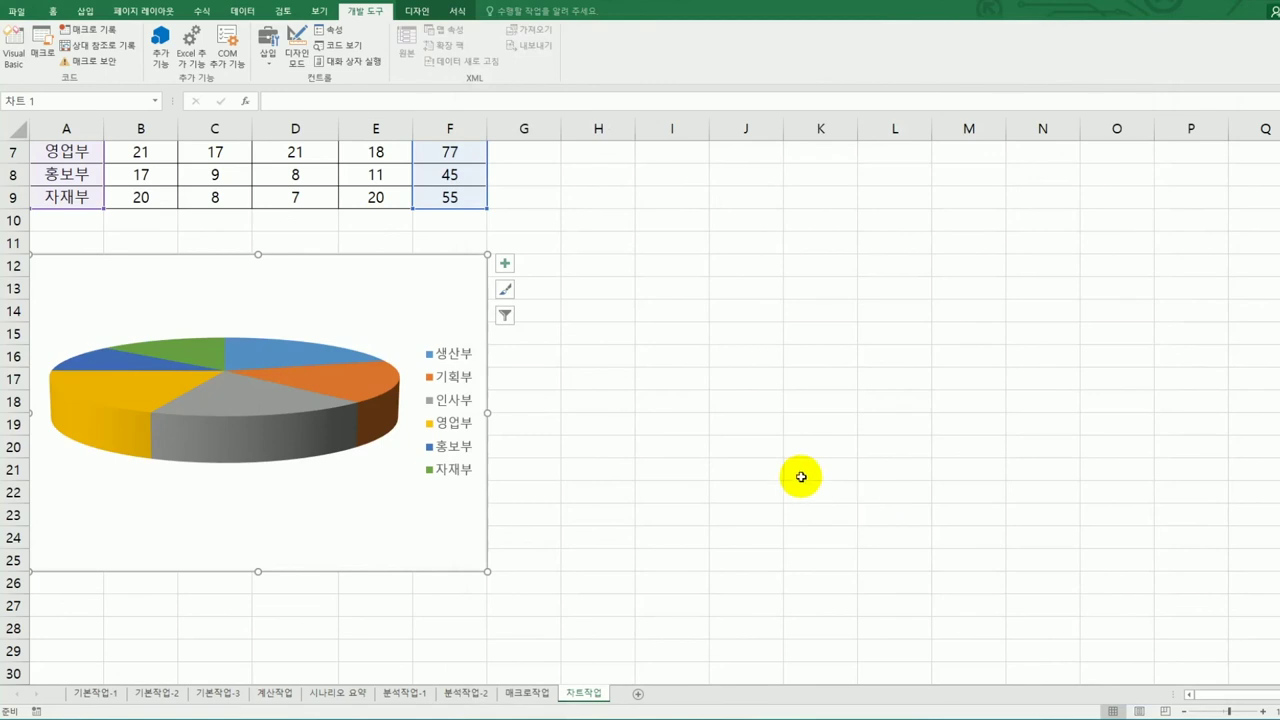
# - Add a chart title to the pie chart and link it to cell A1 of the 차트작업 sheet
pyautogui.click(505, 265)
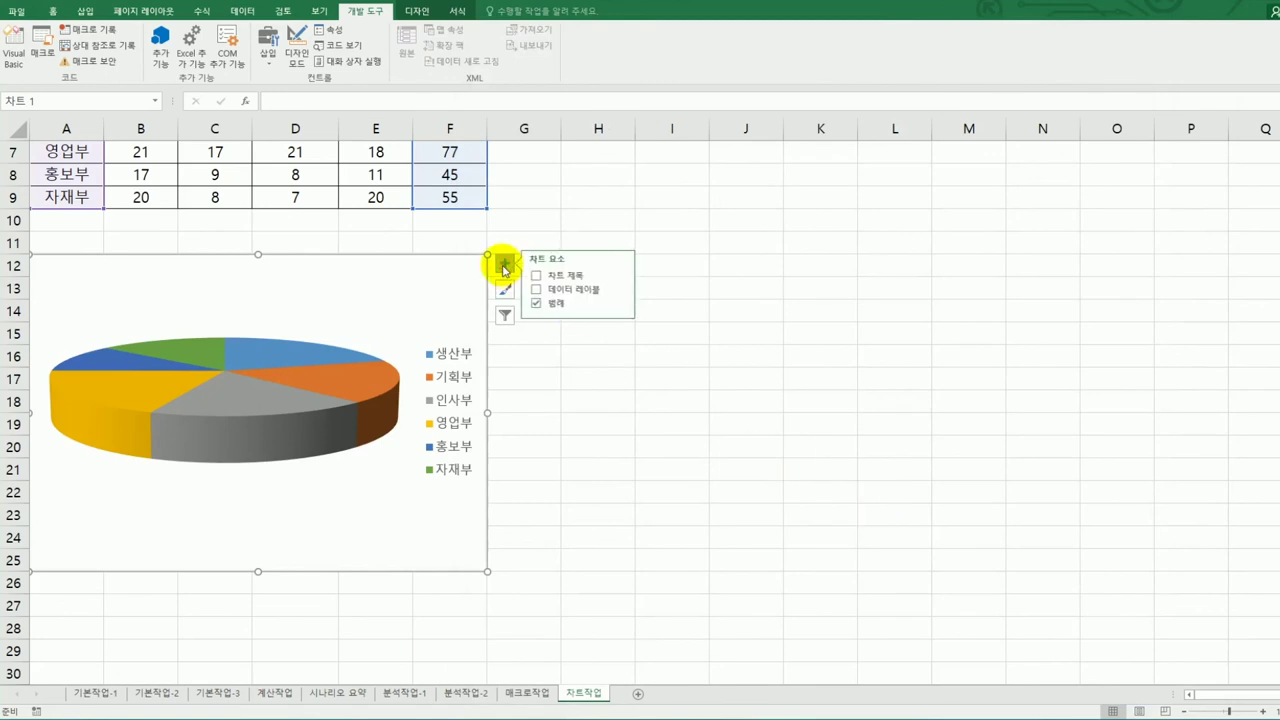
pyautogui.click(568, 278)
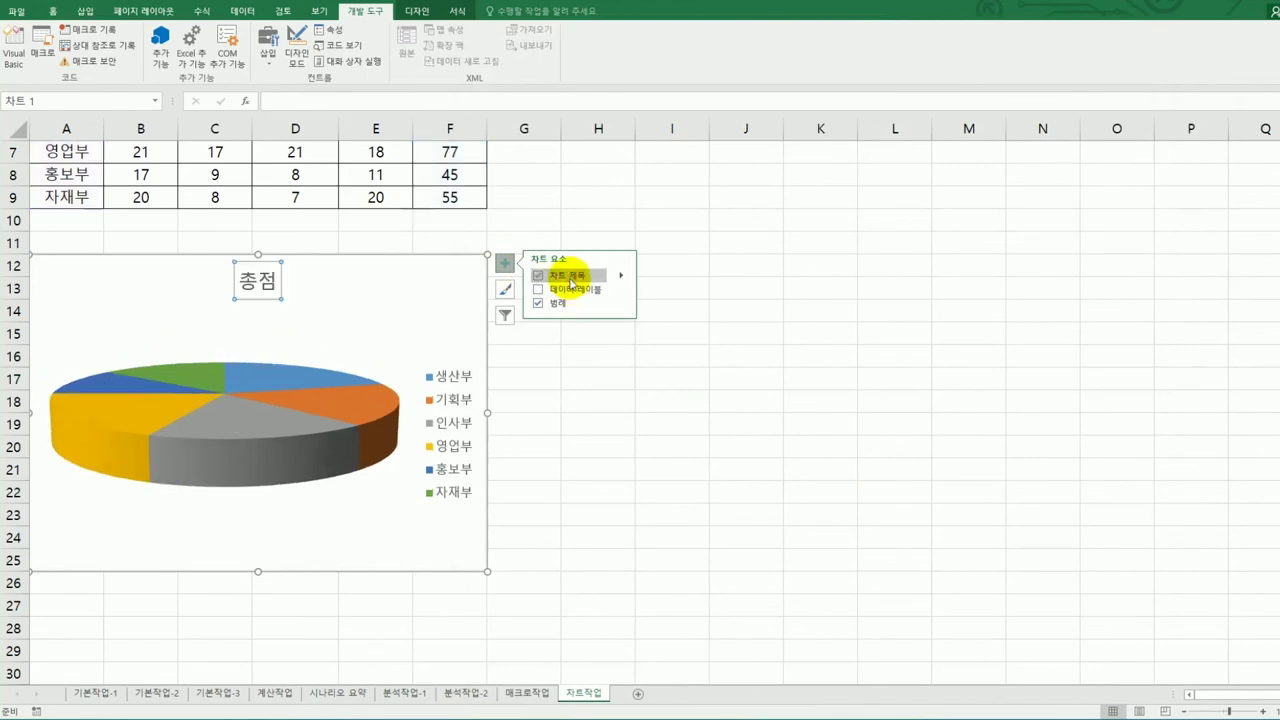
pyautogui.click(297, 99)
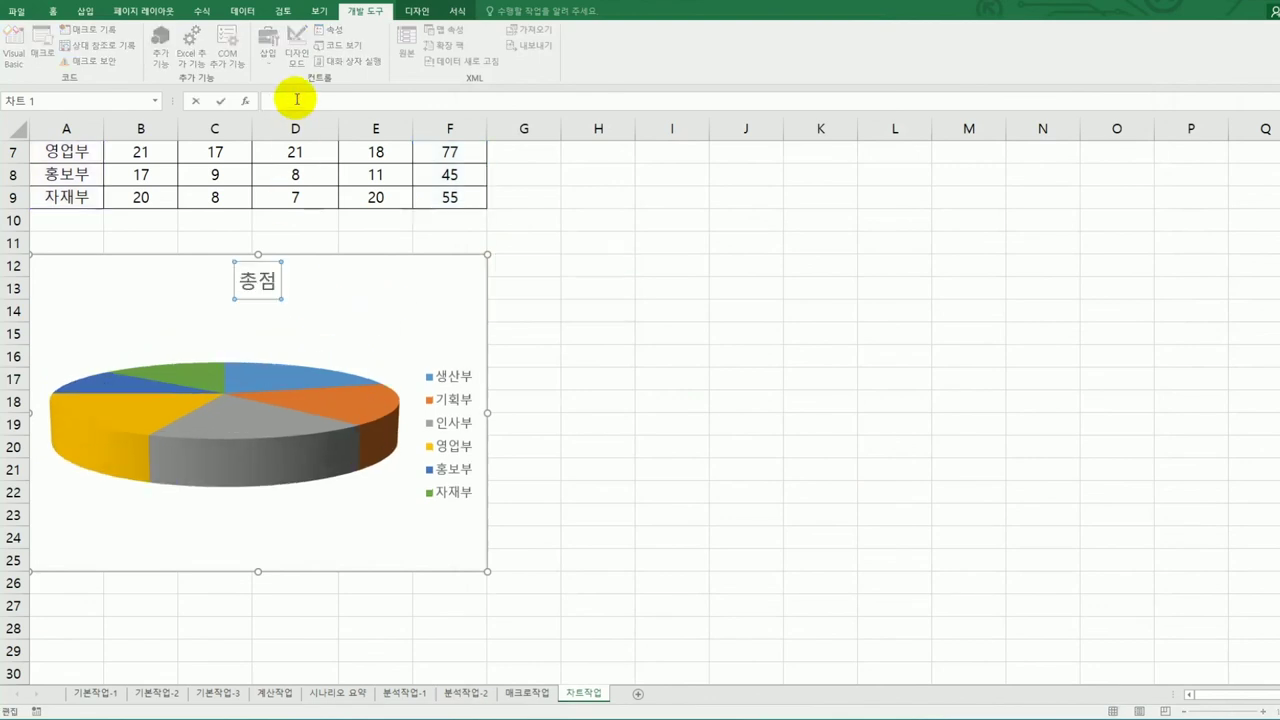
pyautogui.write('=')
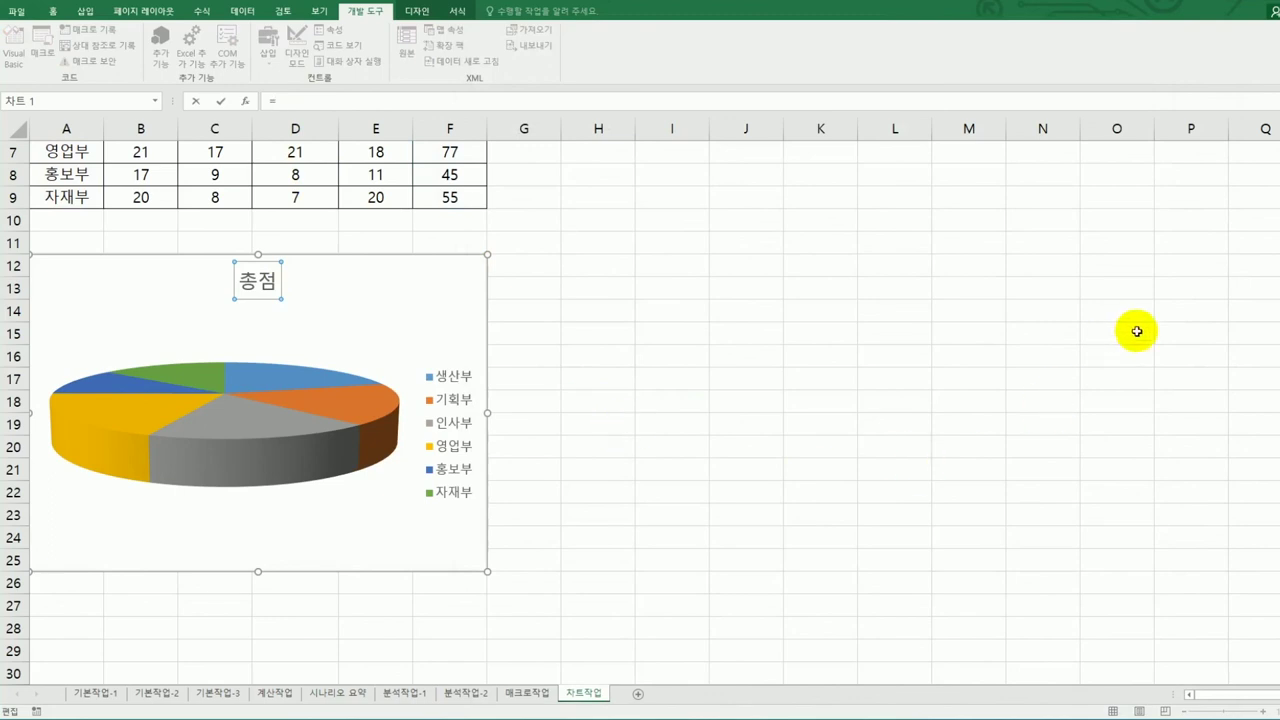
pyautogui.scroll(2, 1249, 357)
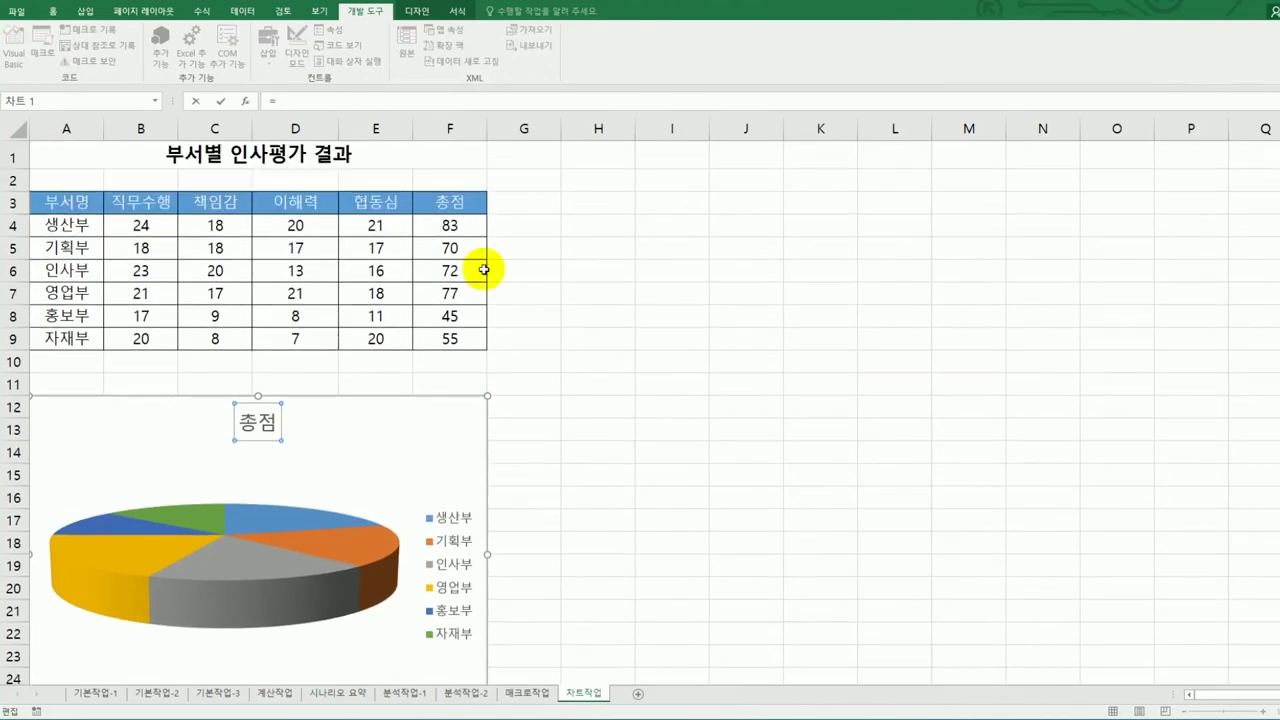
pyautogui.click(213, 162)
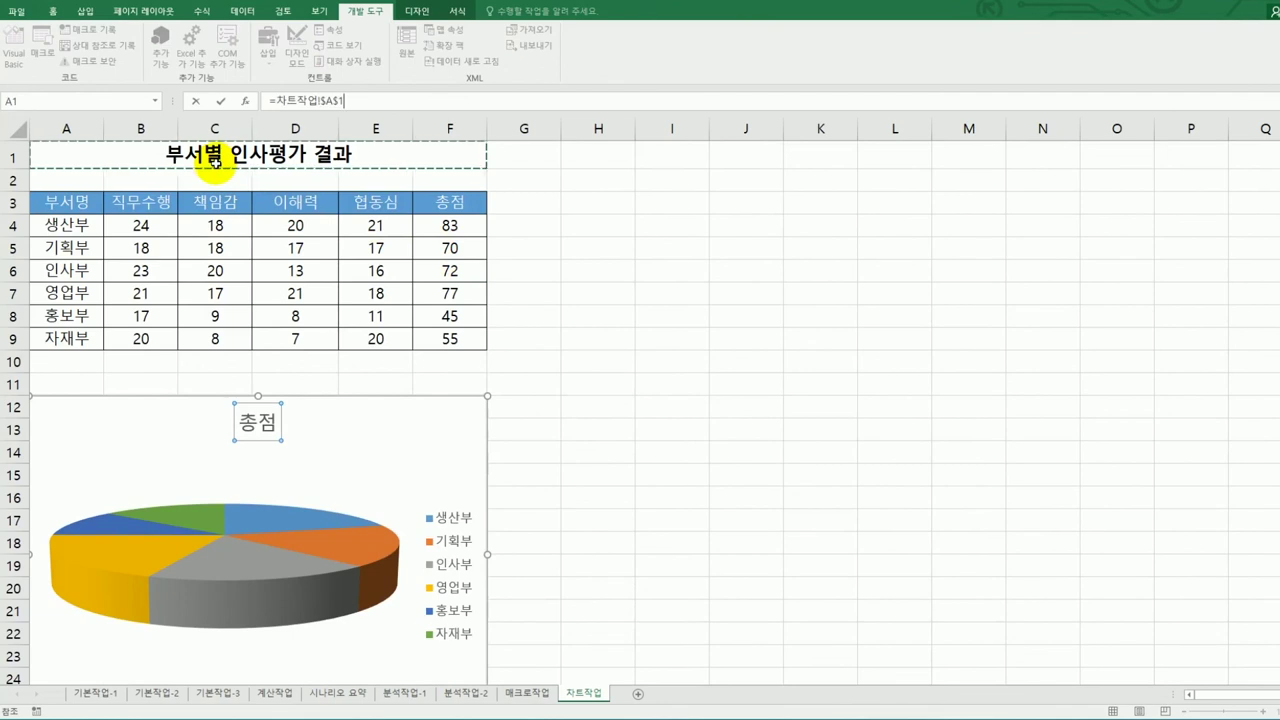
pyautogui.press('Return')
pyautogui.click(215, 162)
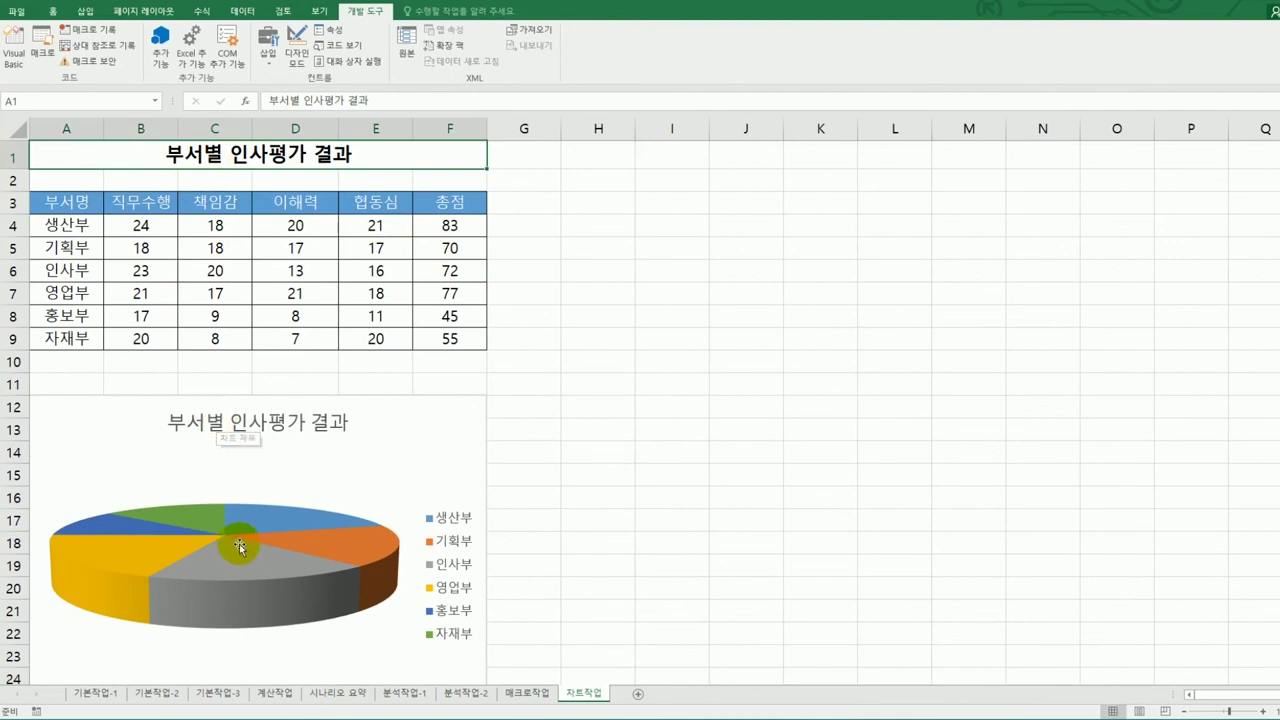
# - Set the angle of the first slice (첫째 조각의 각) of the 총점 pie series to 15°
pyautogui.click(261, 527)
pyautogui.rightClick(261, 527)
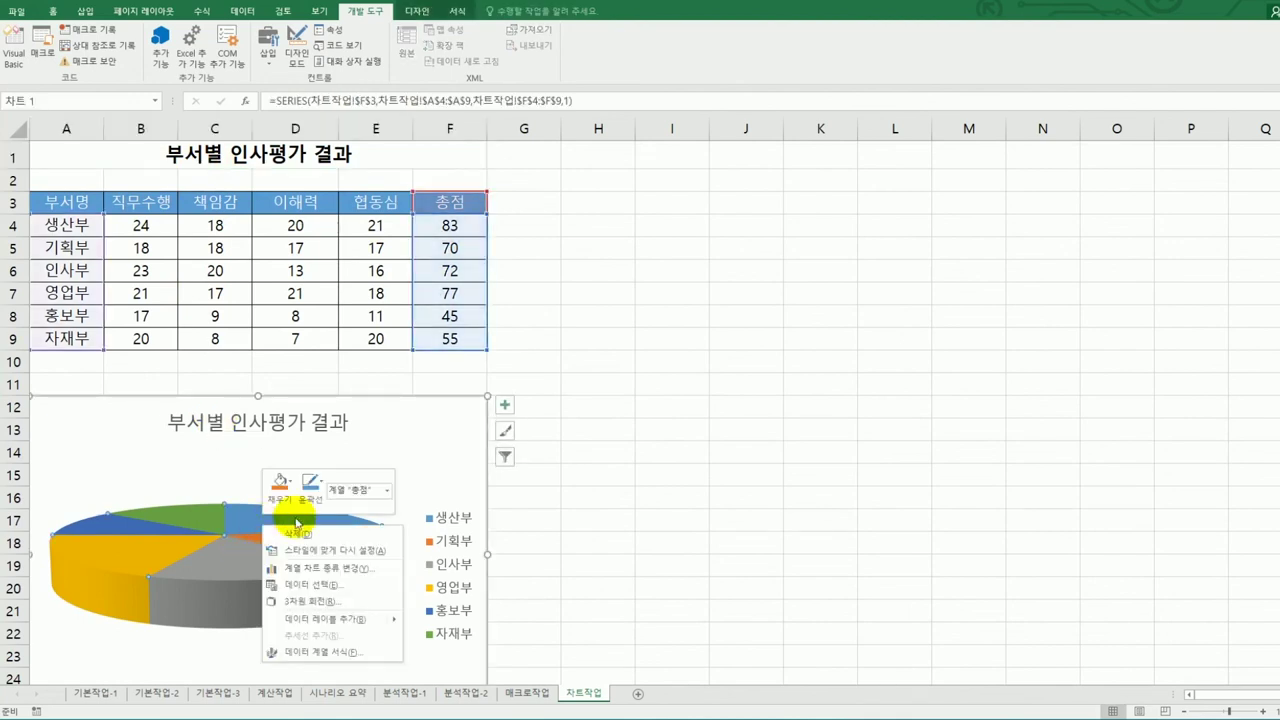
pyautogui.click(346, 651)
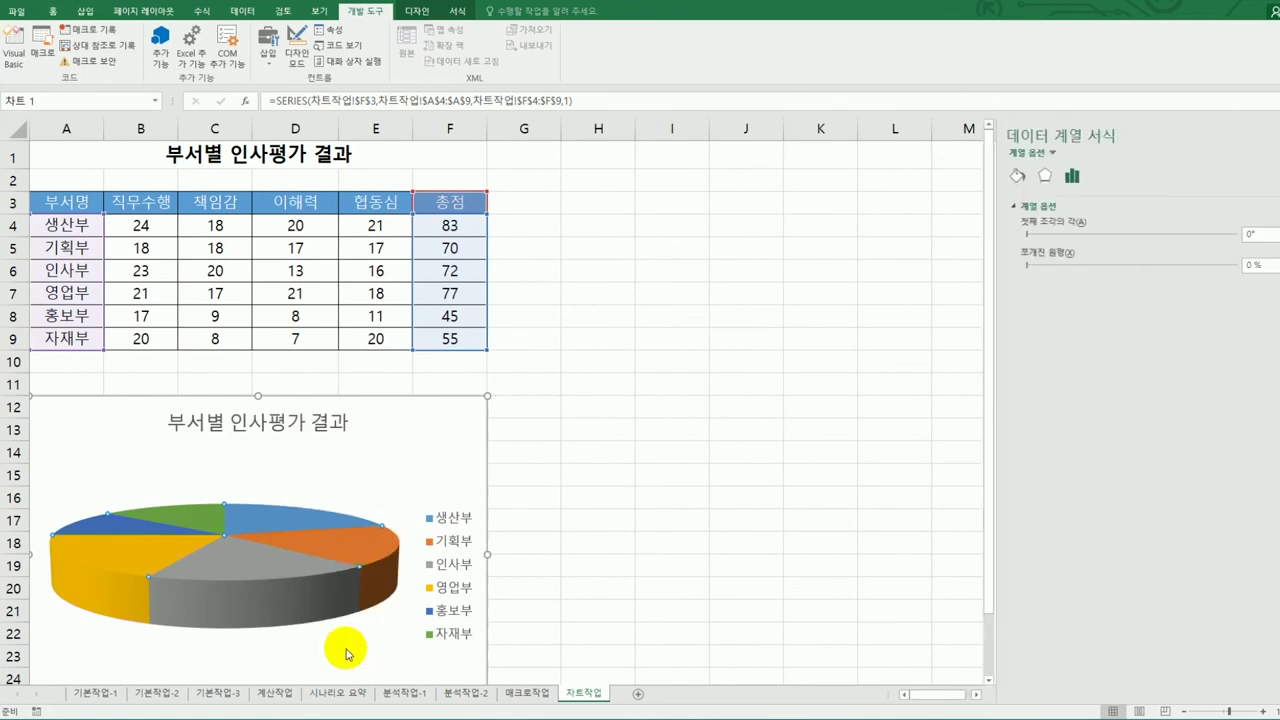
pyautogui.doubleClick(1240, 235)
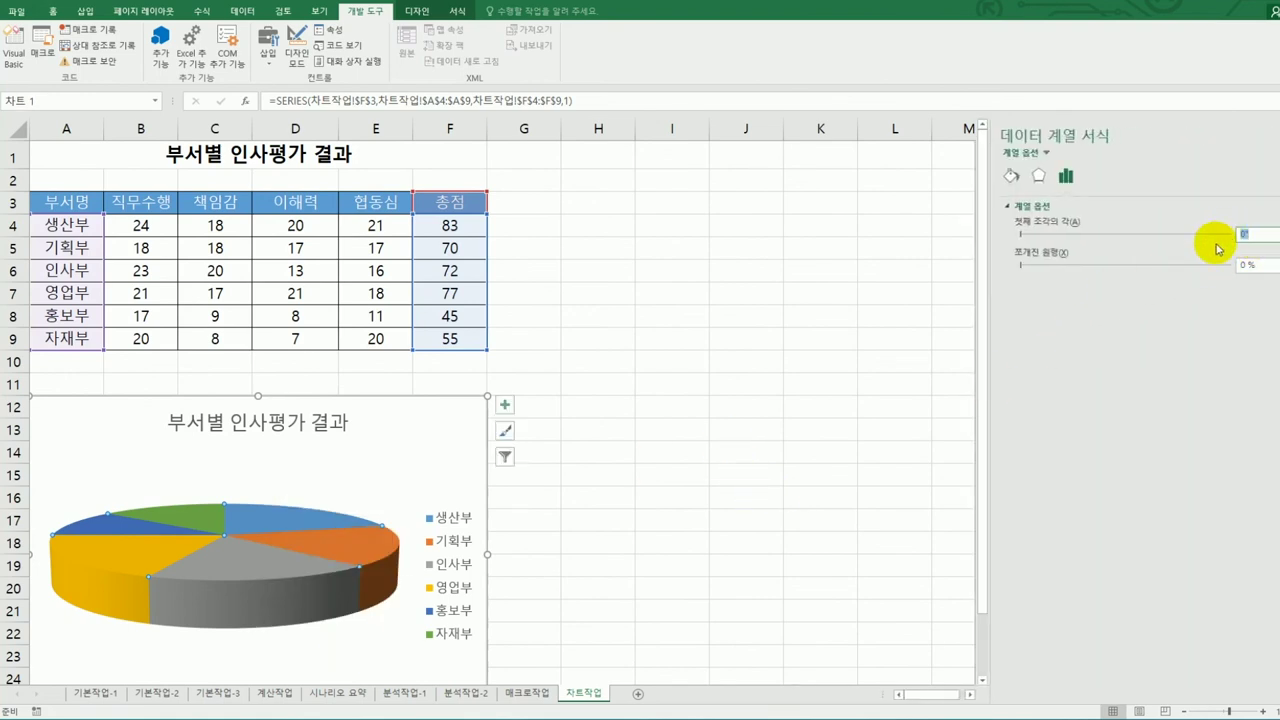
pyautogui.write('15')
pyautogui.press('Return')
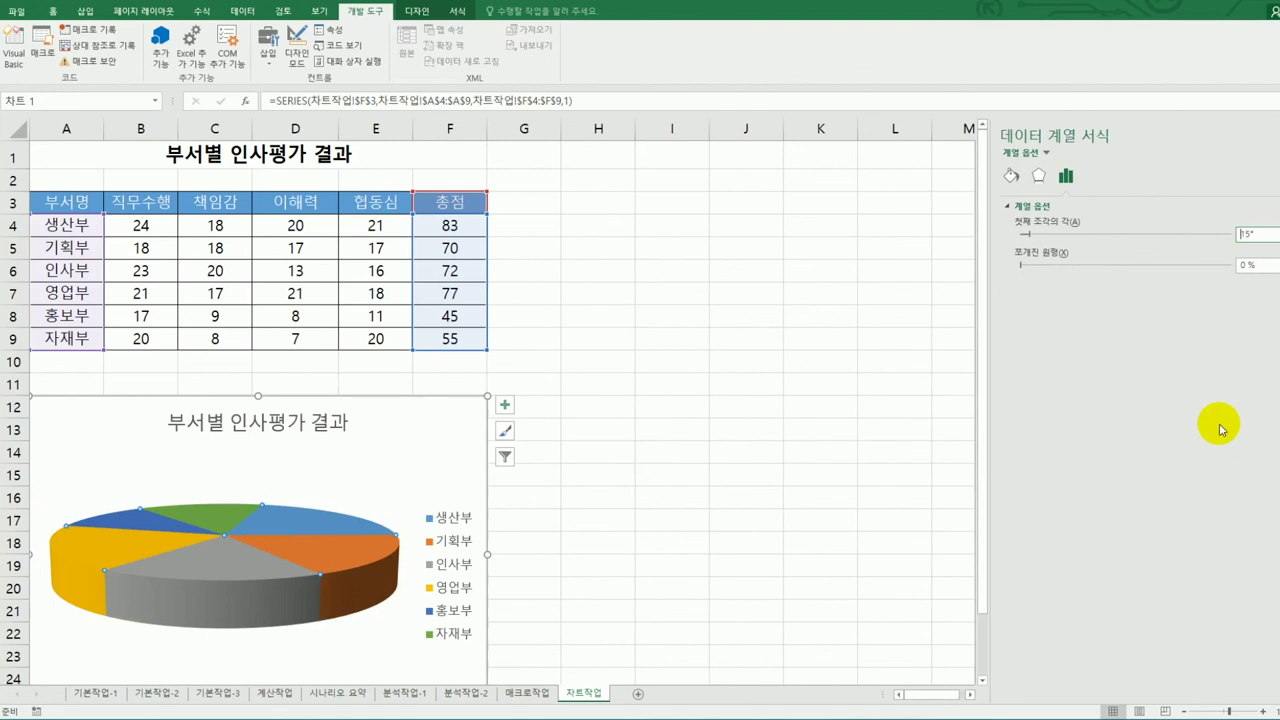
# - Set the pie chart's 3-D rotation around Y (Y 회전) to 30°
pyautogui.rightClick(466, 445)
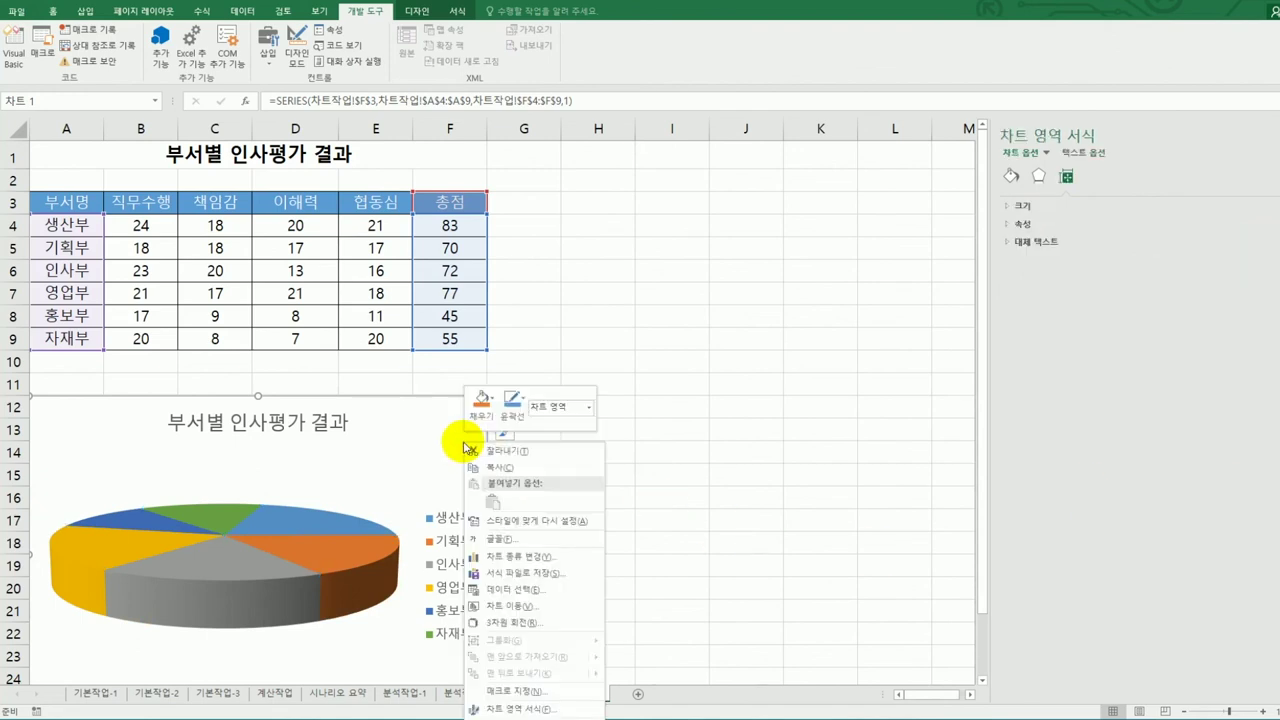
pyautogui.click(549, 624)
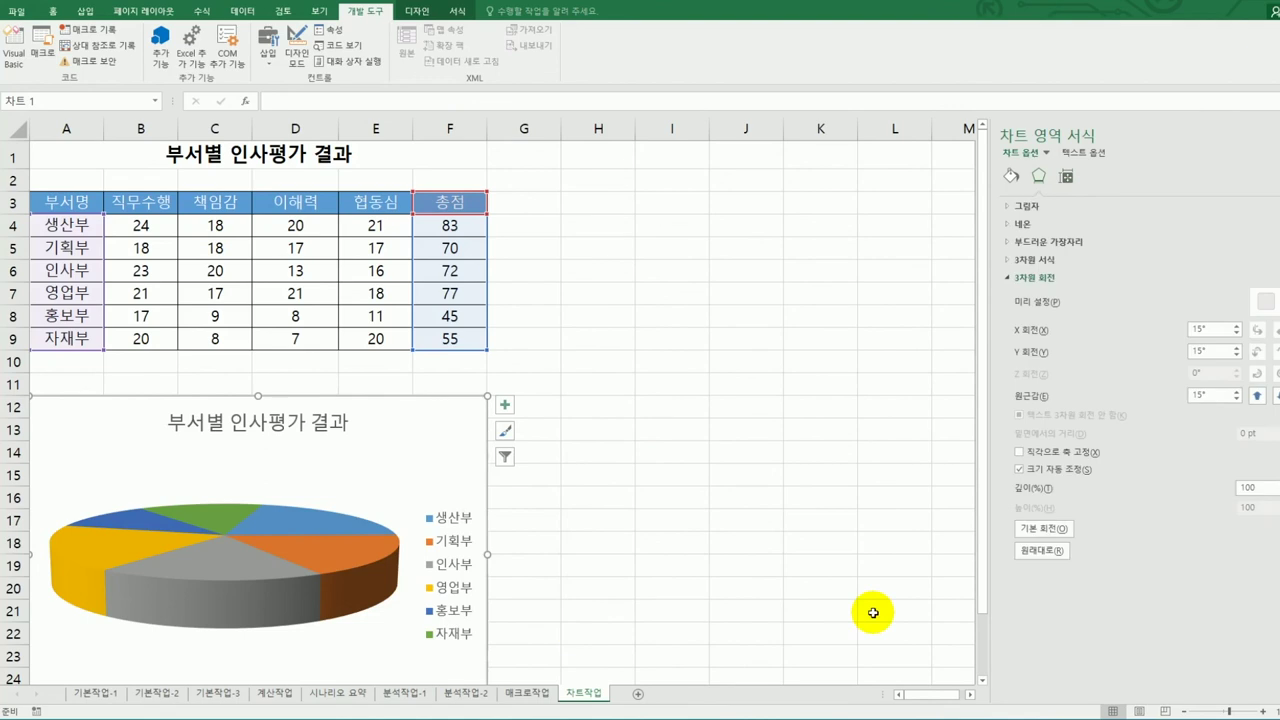
pyautogui.click(1210, 353)
pyautogui.moveTo(1210, 353); pyautogui.dragTo(1170, 355)
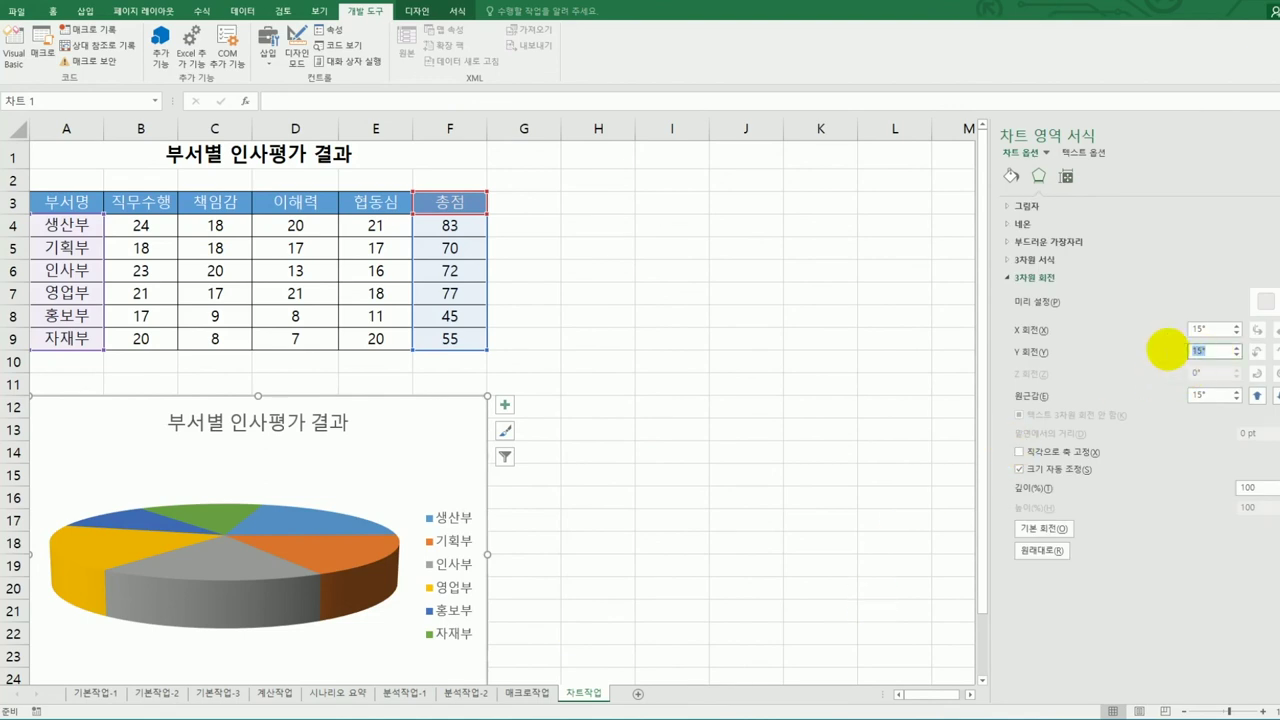
pyautogui.write('30')
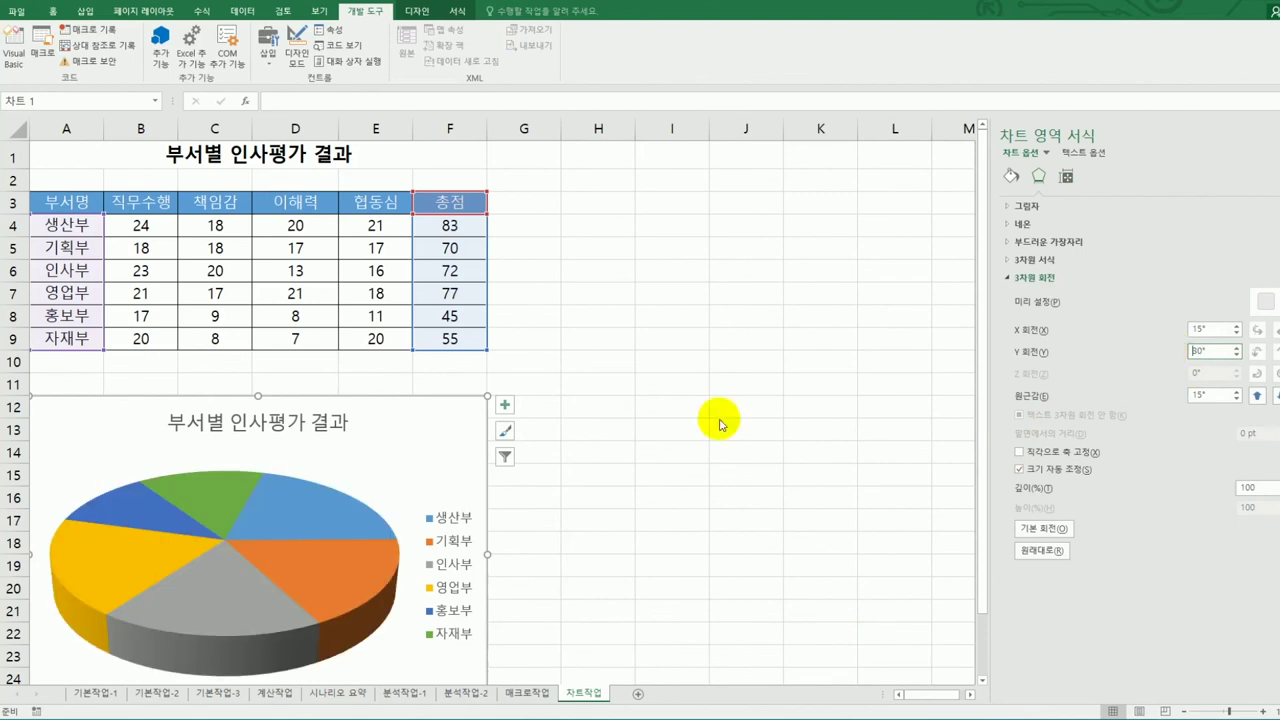
# - Add data labels to the 총점 pie series, positioned at the outside end (바깥쪽 끝에)
pyautogui.click(320, 509)
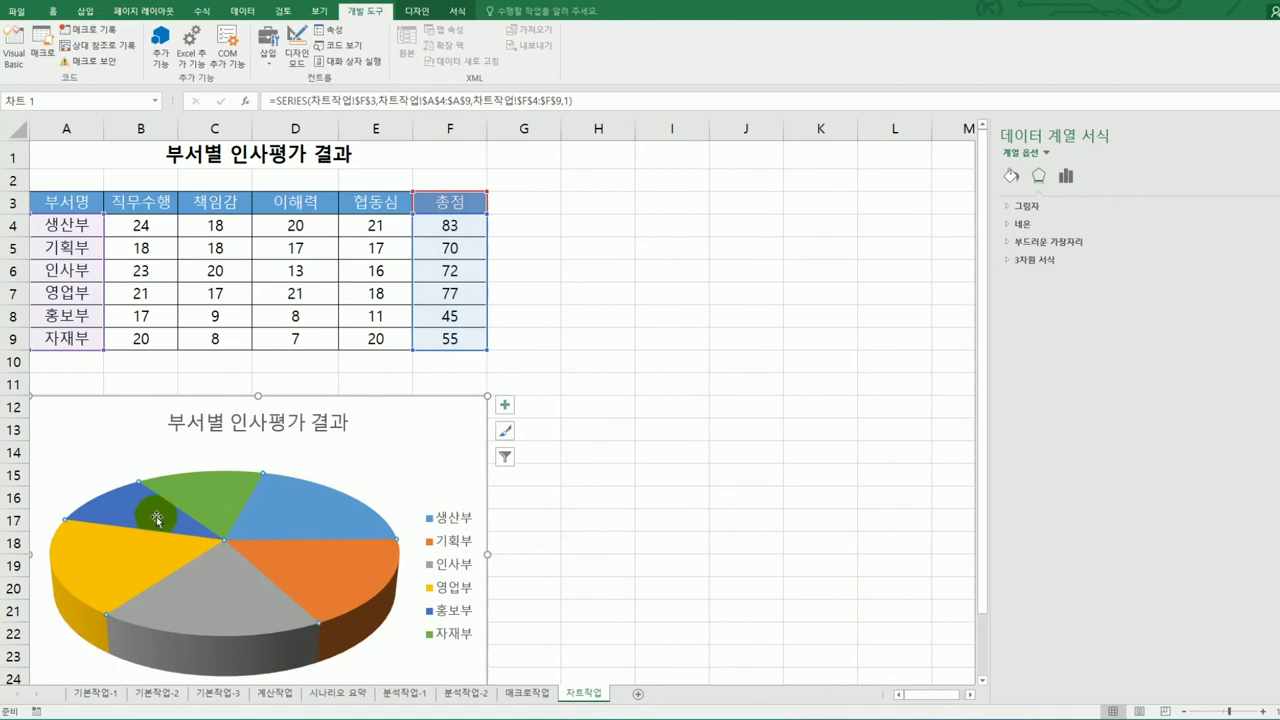
pyautogui.click(1067, 178)
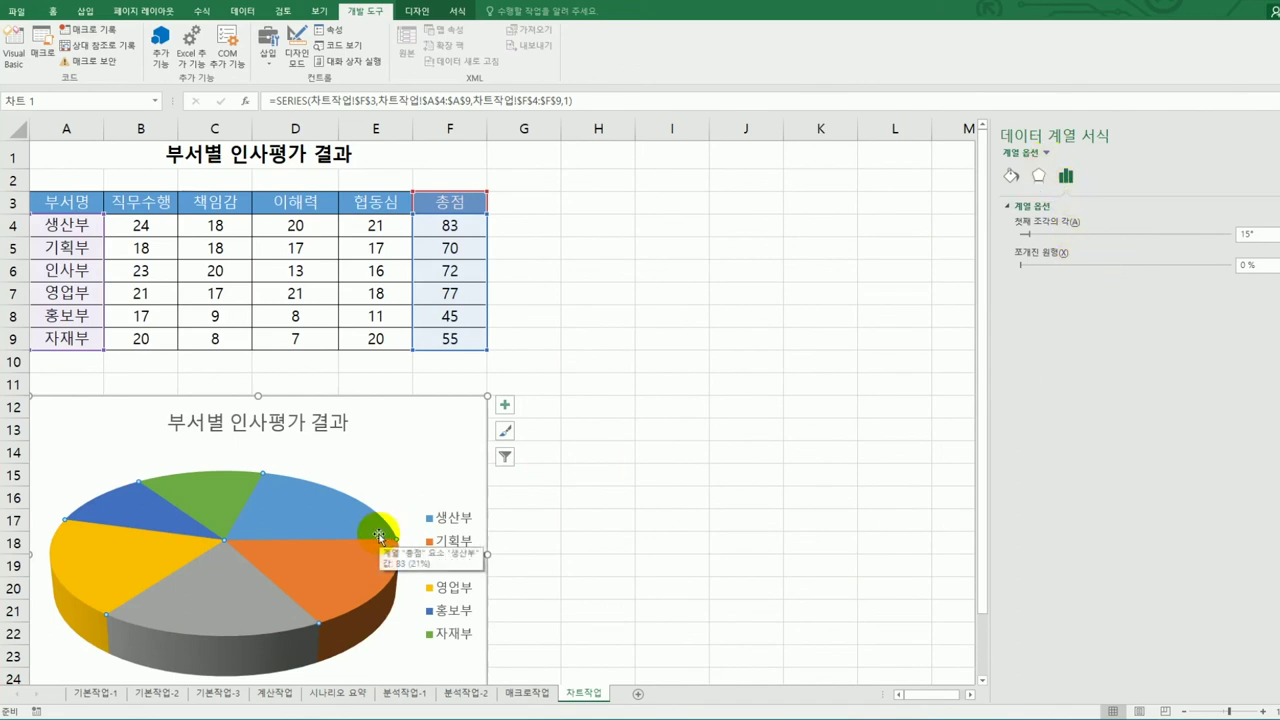
pyautogui.click(507, 405)
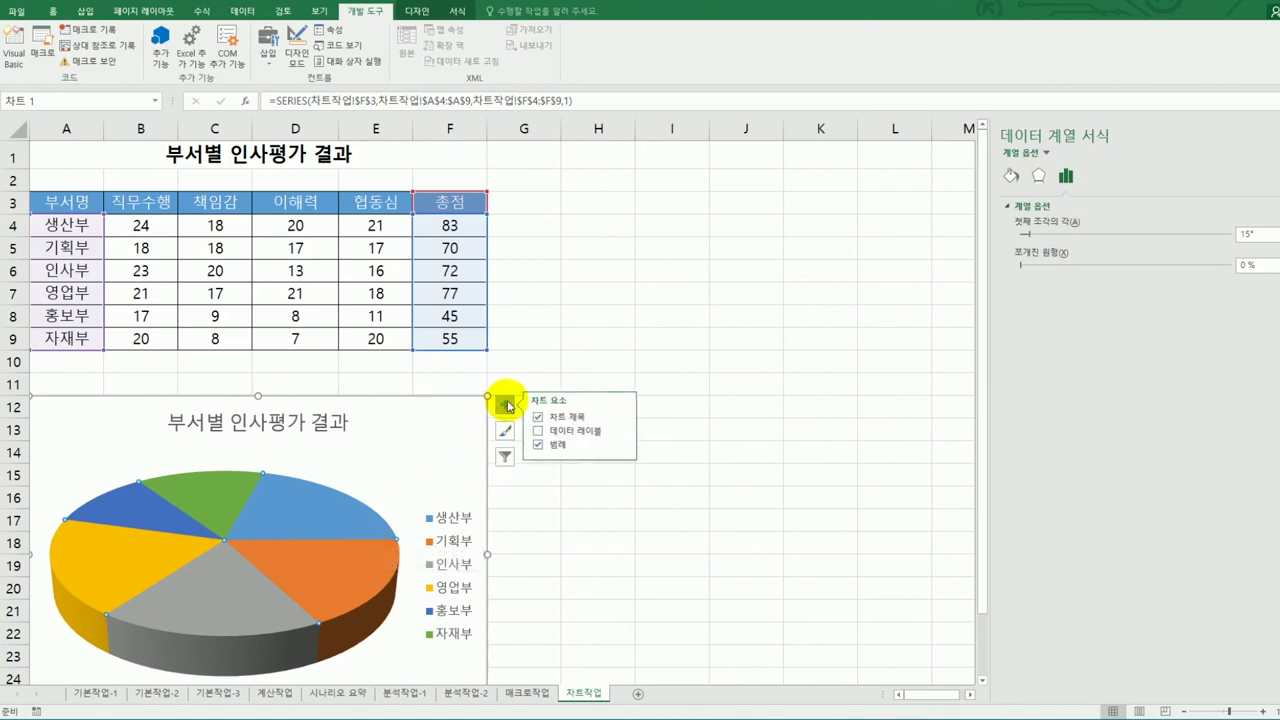
pyautogui.click(621, 433)
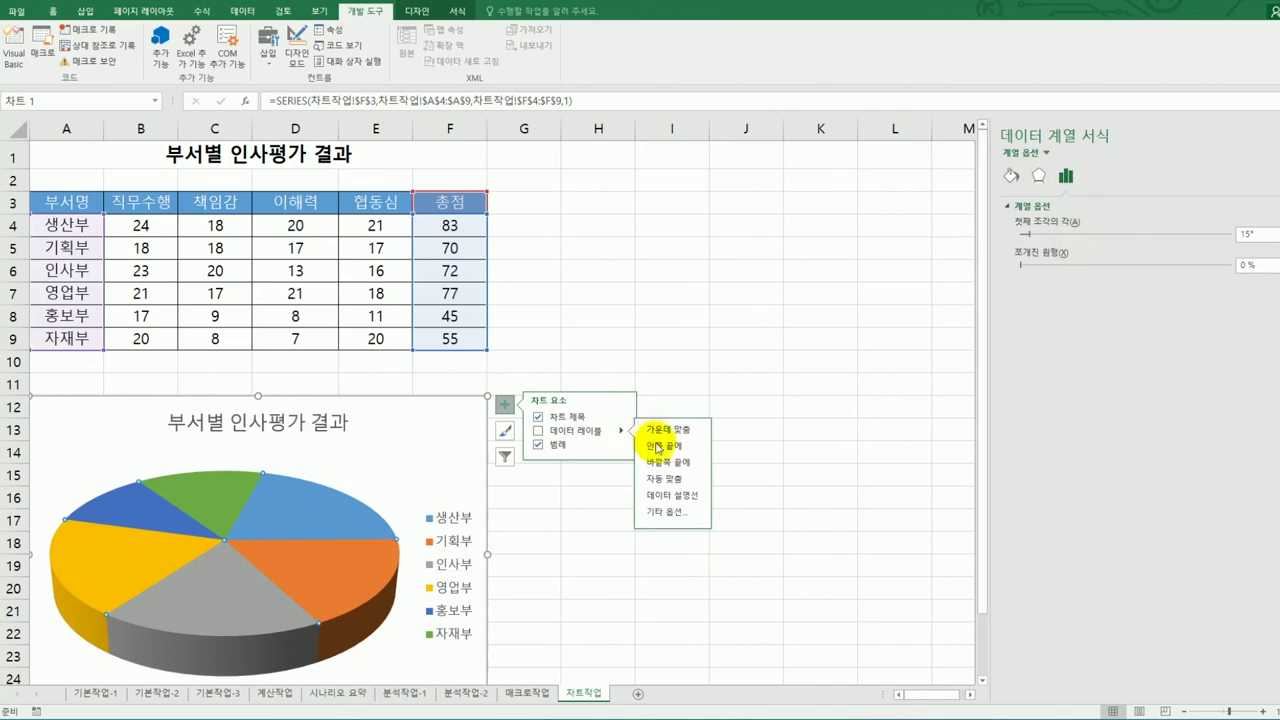
pyautogui.click(665, 466)
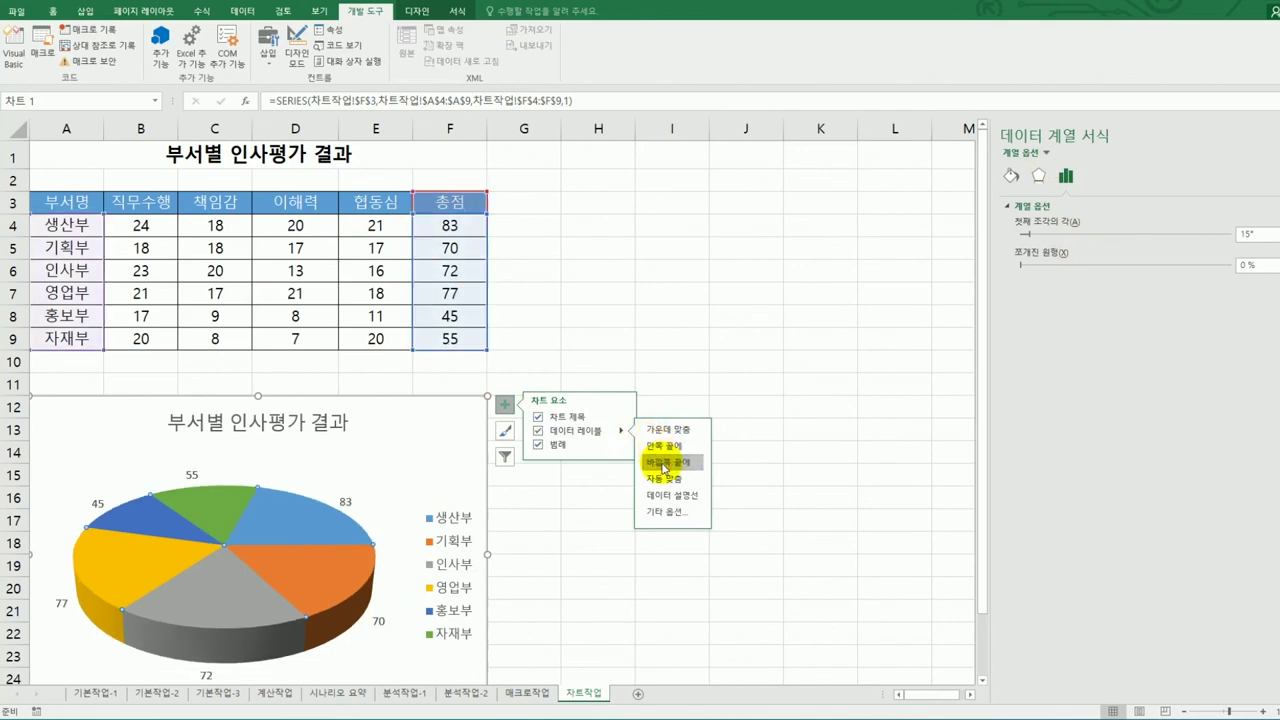
pyautogui.click(790, 521)
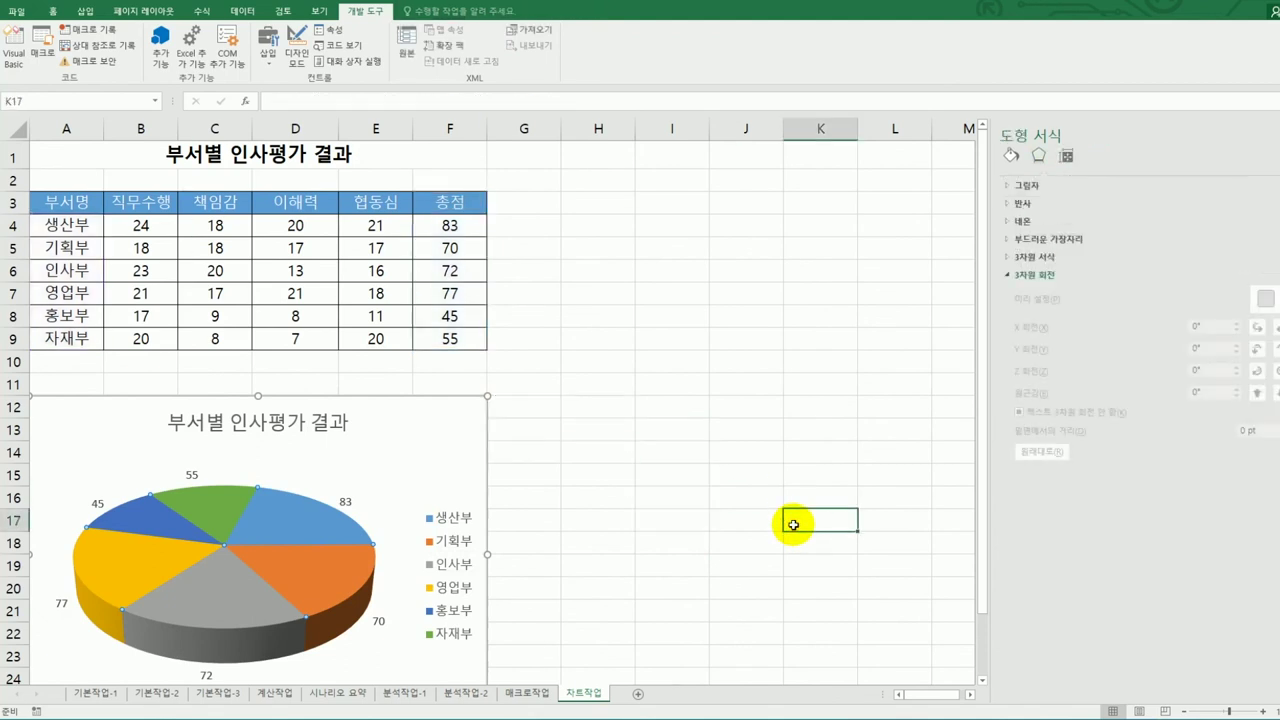
pyautogui.moveTo(296, 590)
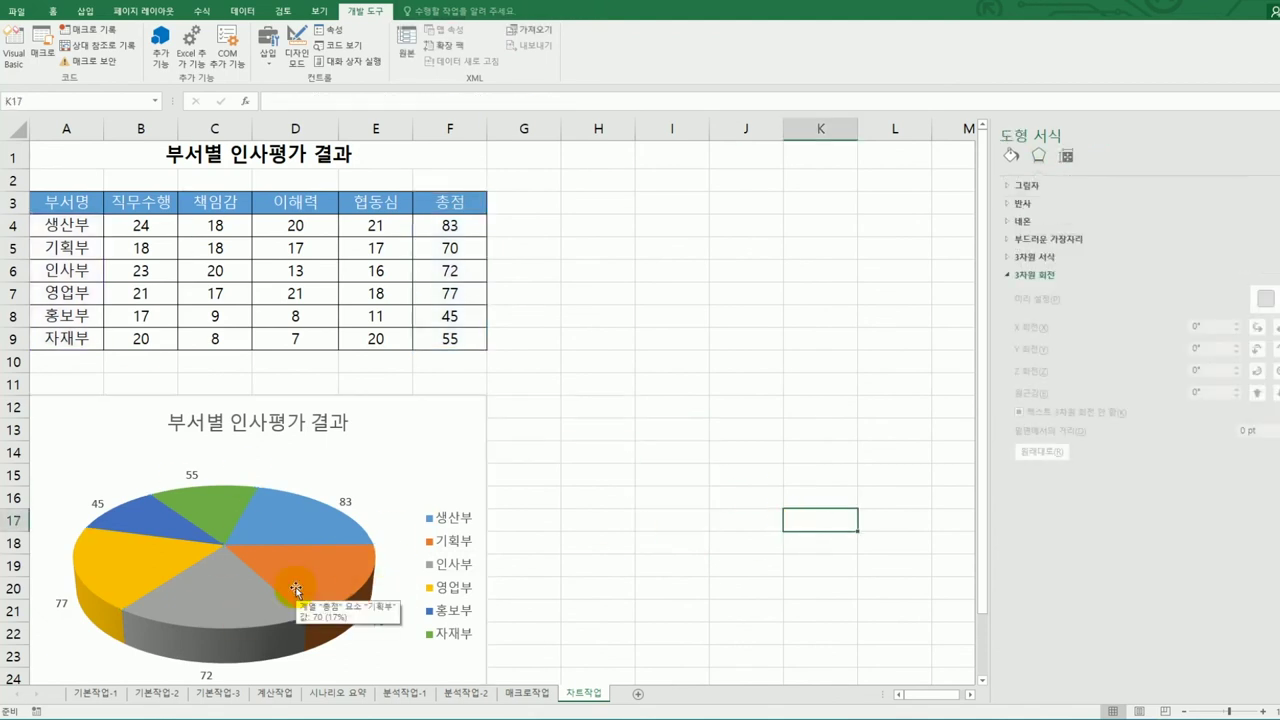
pyautogui.scroll(-2, 643, 517)
pyautogui.click(643, 517)
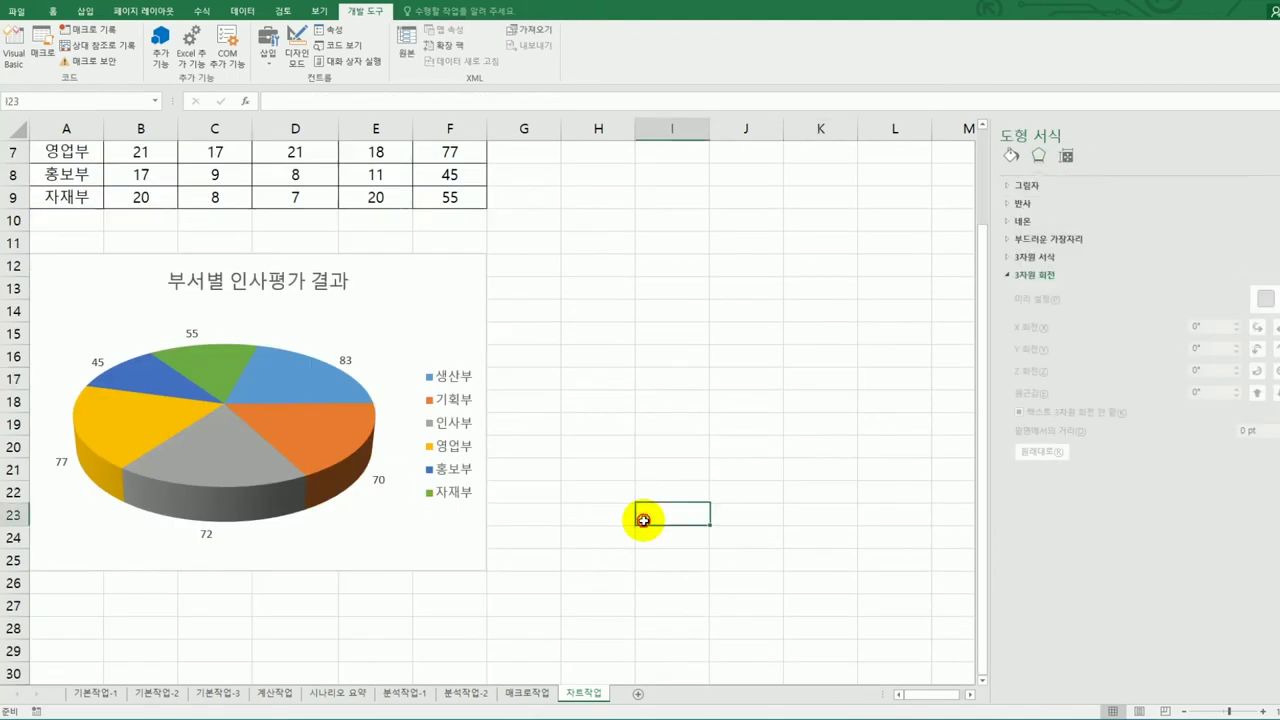